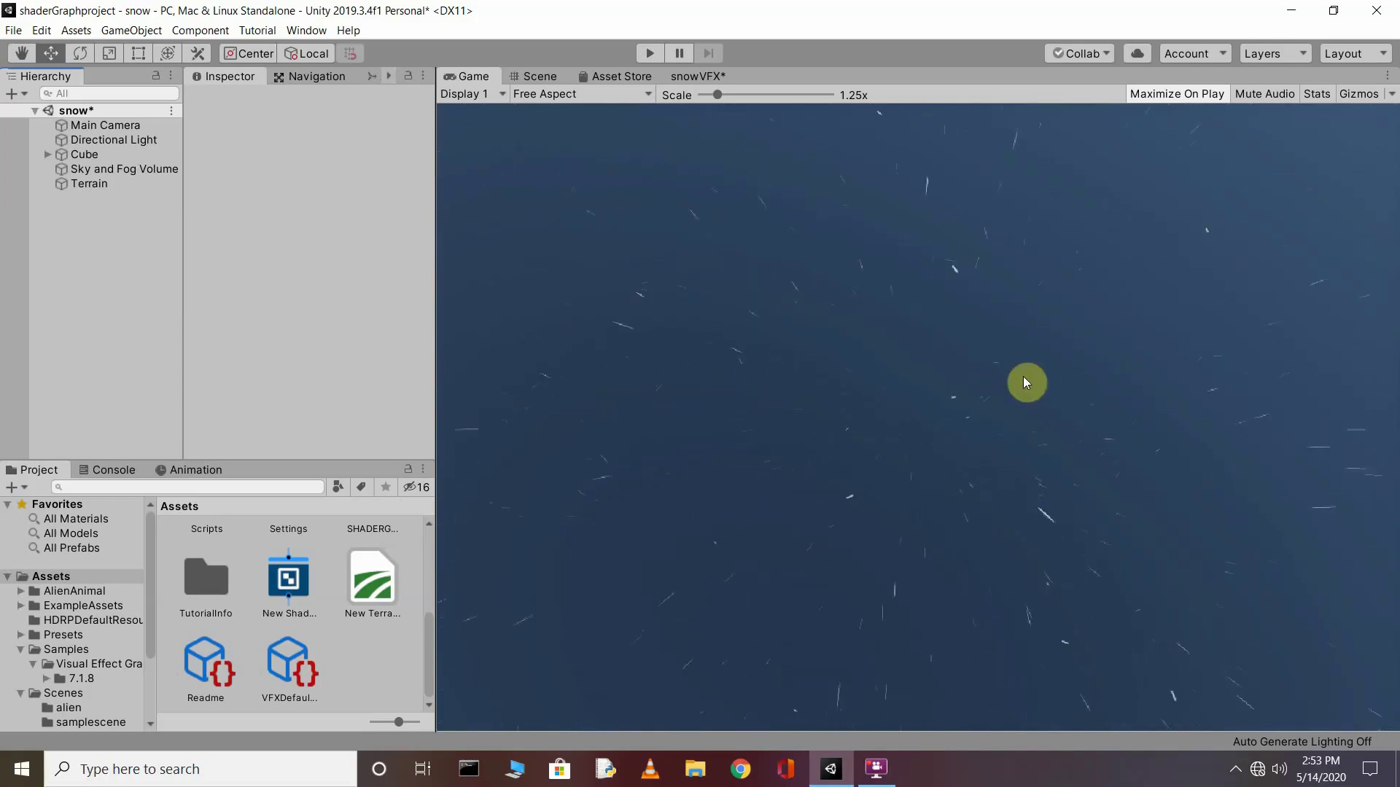
# Run the existing snow scene in play mode to preview its particle effect.
pyautogui.click(650, 54)
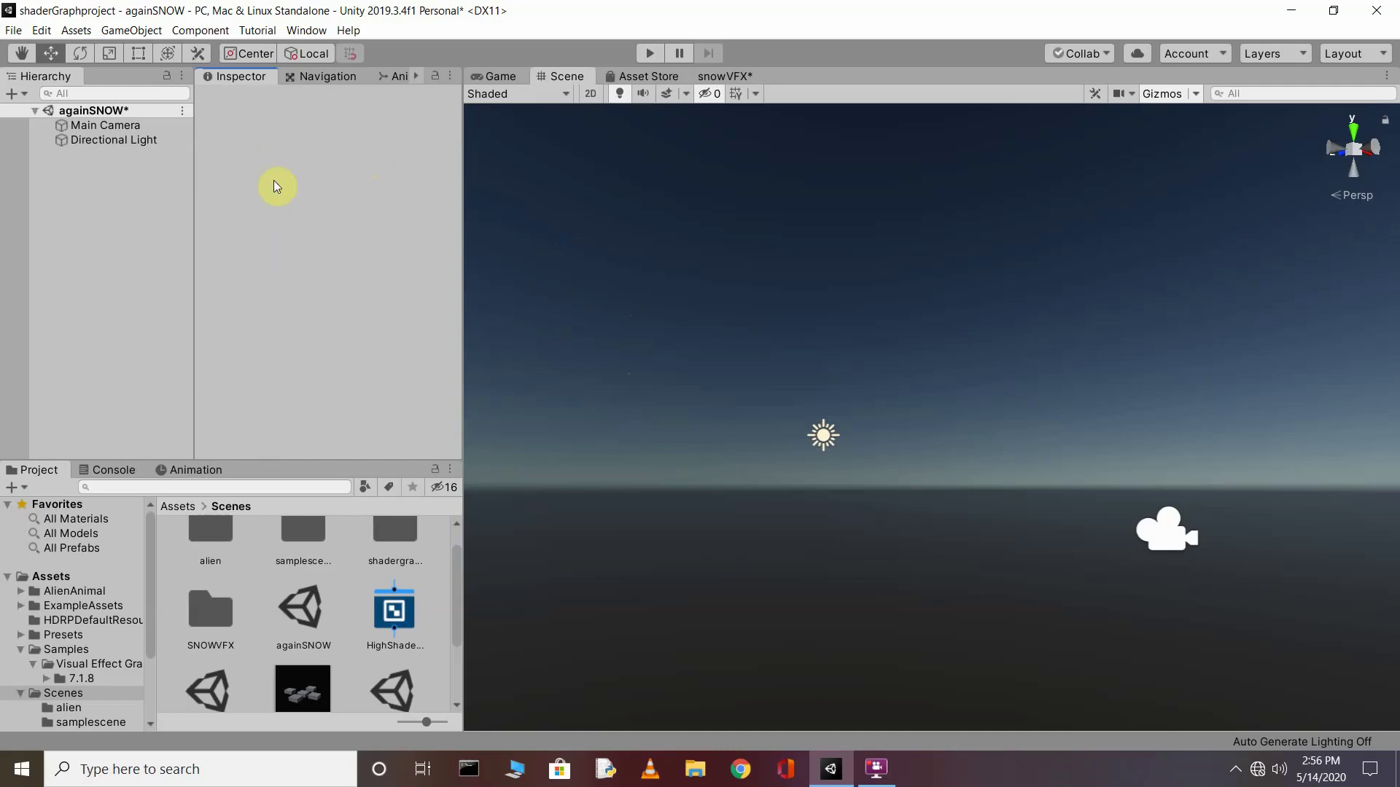
# Open the Package Manager and examine the High Definition RP package with its description and samples.
pyautogui.click(308, 30)
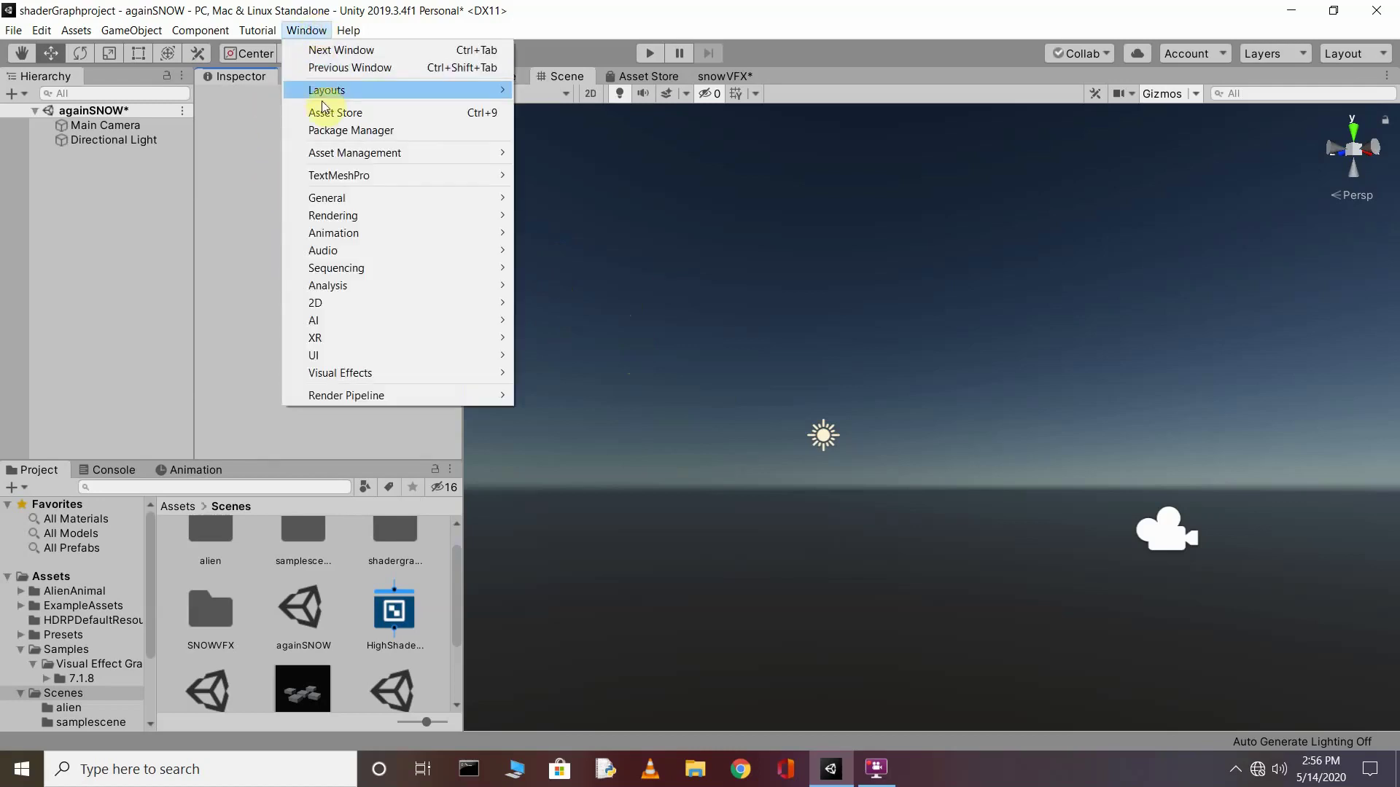
pyautogui.click(357, 131)
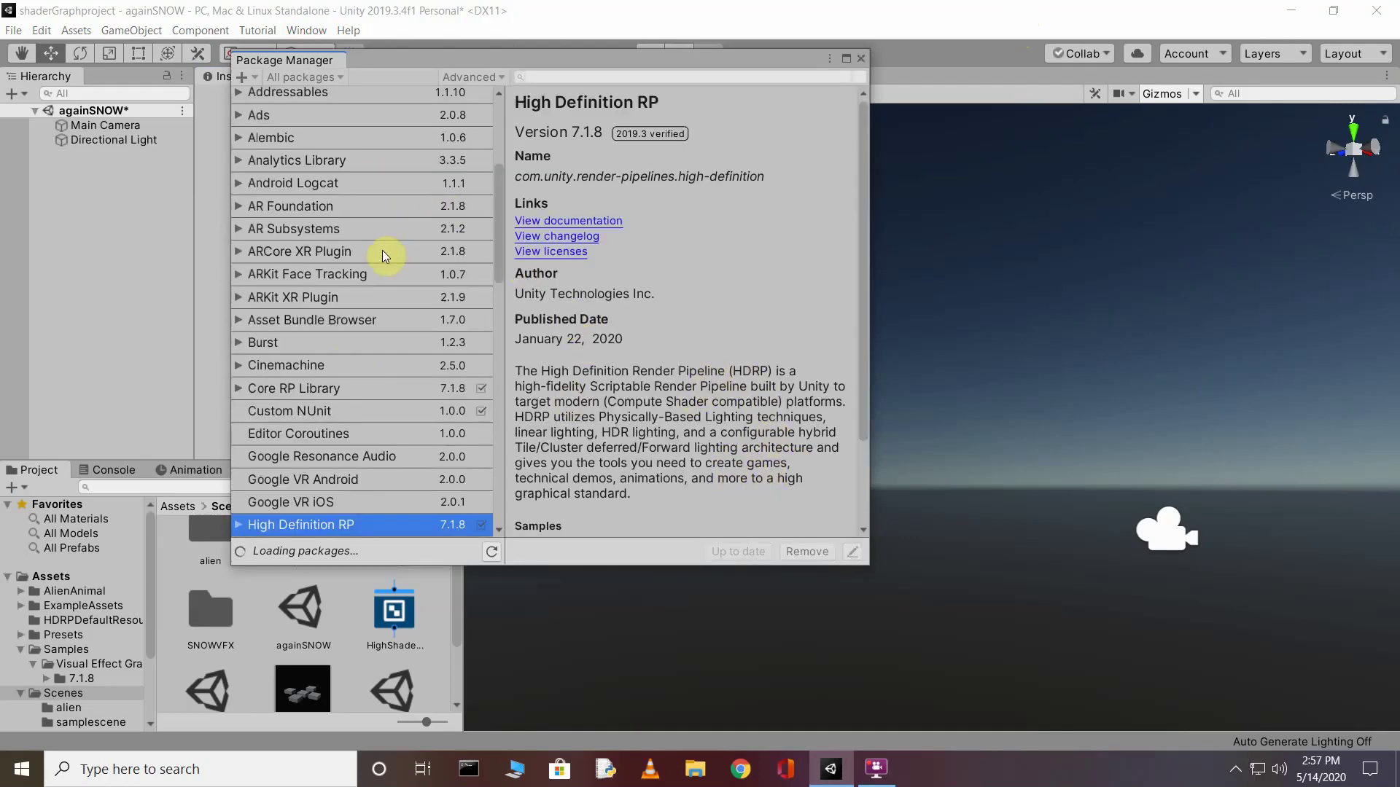
pyautogui.scroll(5, 395, 361)
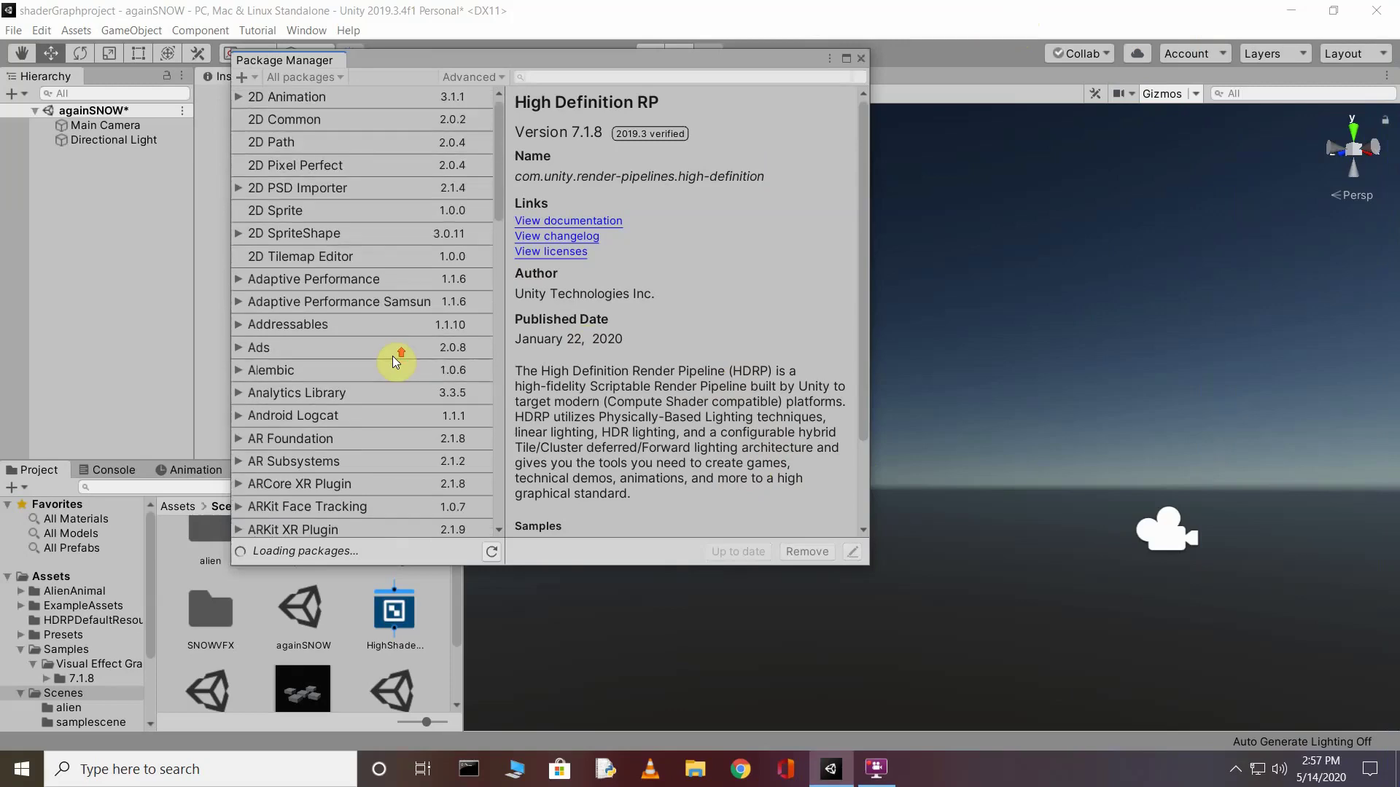
pyautogui.scroll(-9, 393, 356)
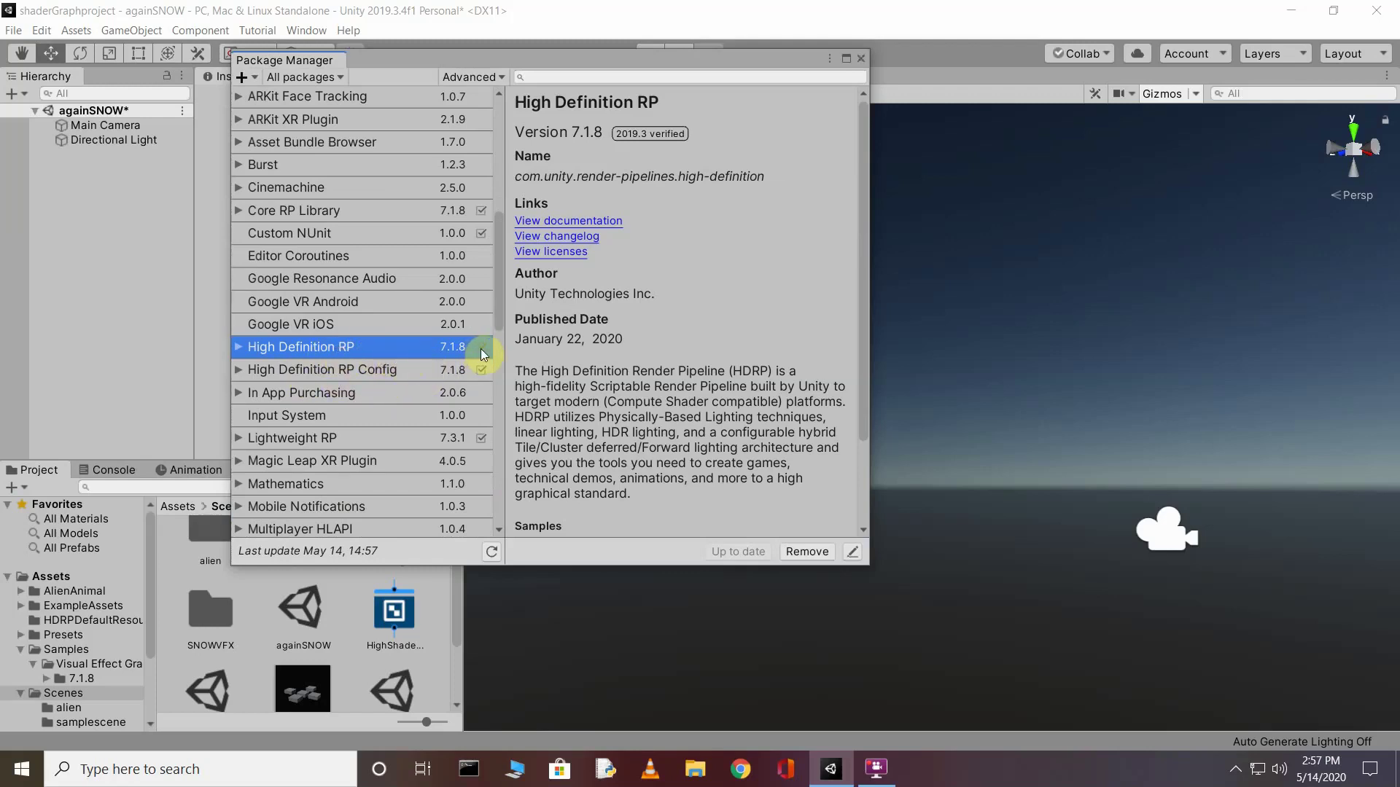
pyautogui.scroll(-3, 714, 417)
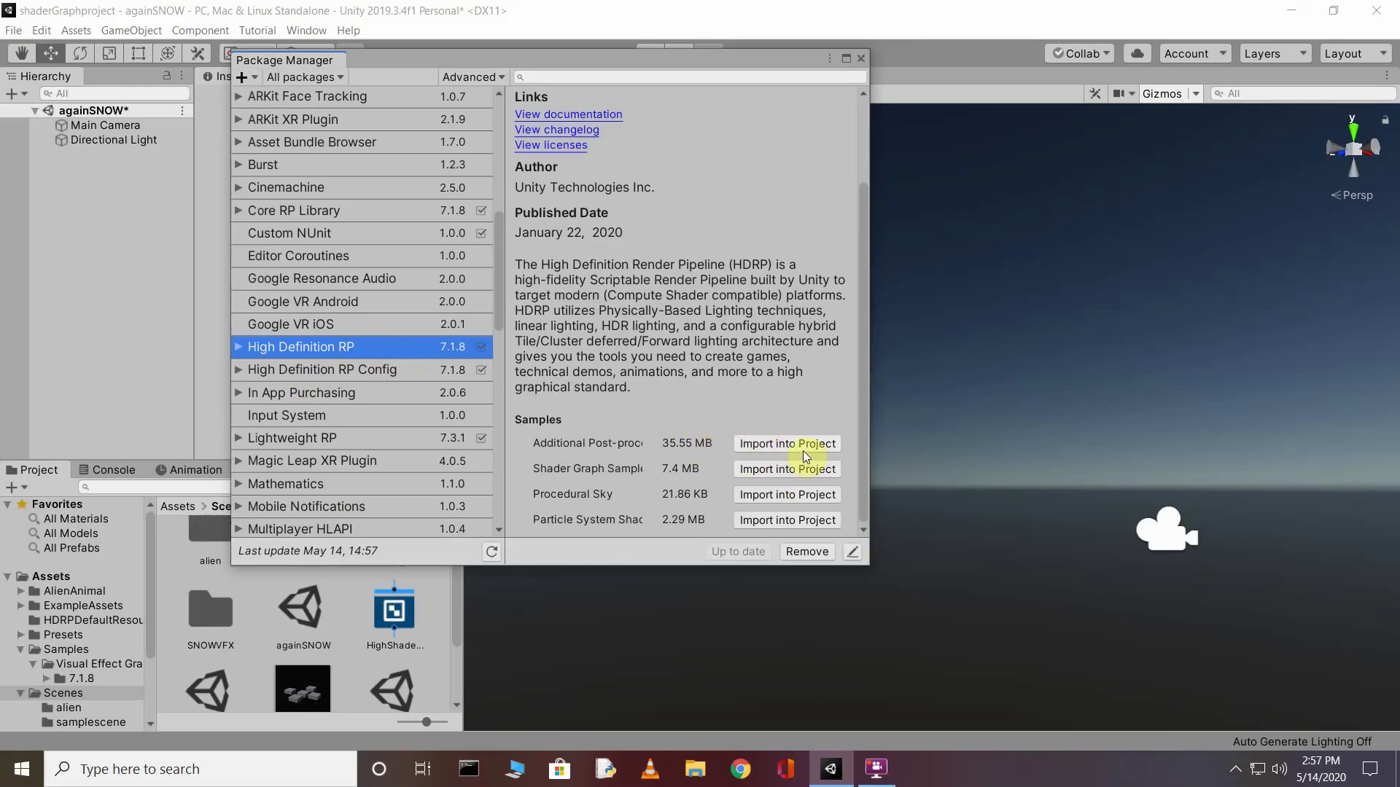
# Look through the package list for Shader Graph and Visual Effect Graph, view the Visual Effect Graph package's details, and close the Package Manager.
pyautogui.scroll(-1, 328, 435)
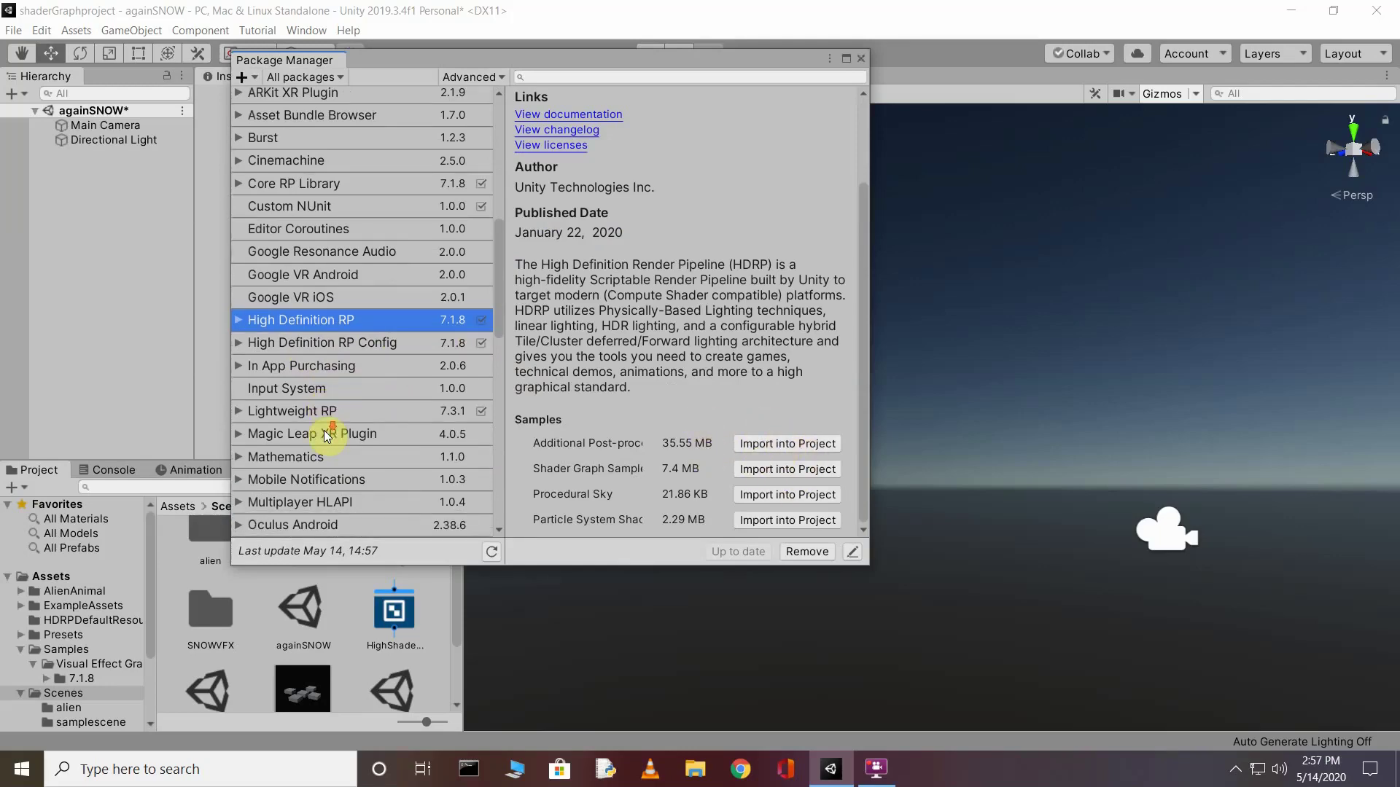
pyautogui.scroll(-6, 326, 436)
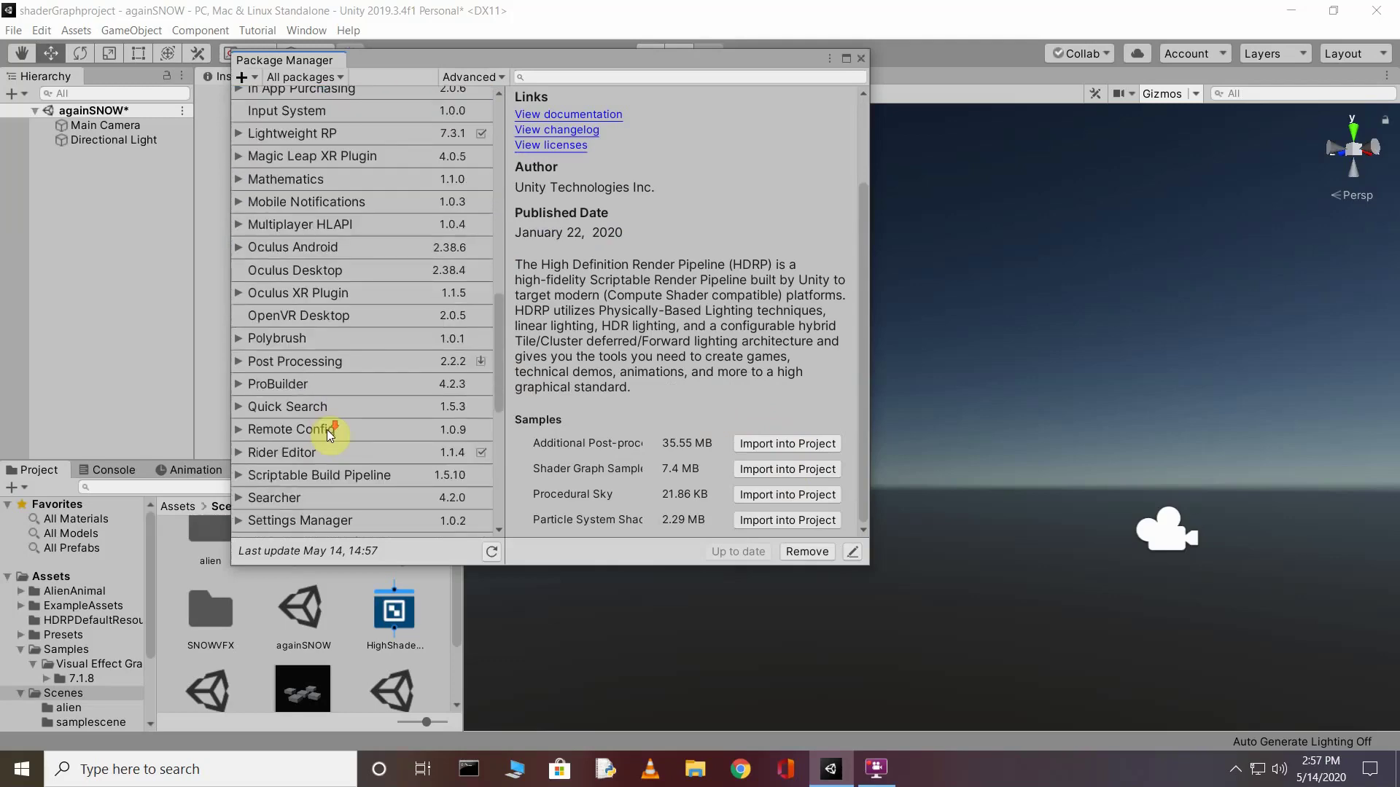
pyautogui.scroll(-4, 327, 431)
pyautogui.scroll(6, 328, 436)
pyautogui.scroll(-1, 328, 435)
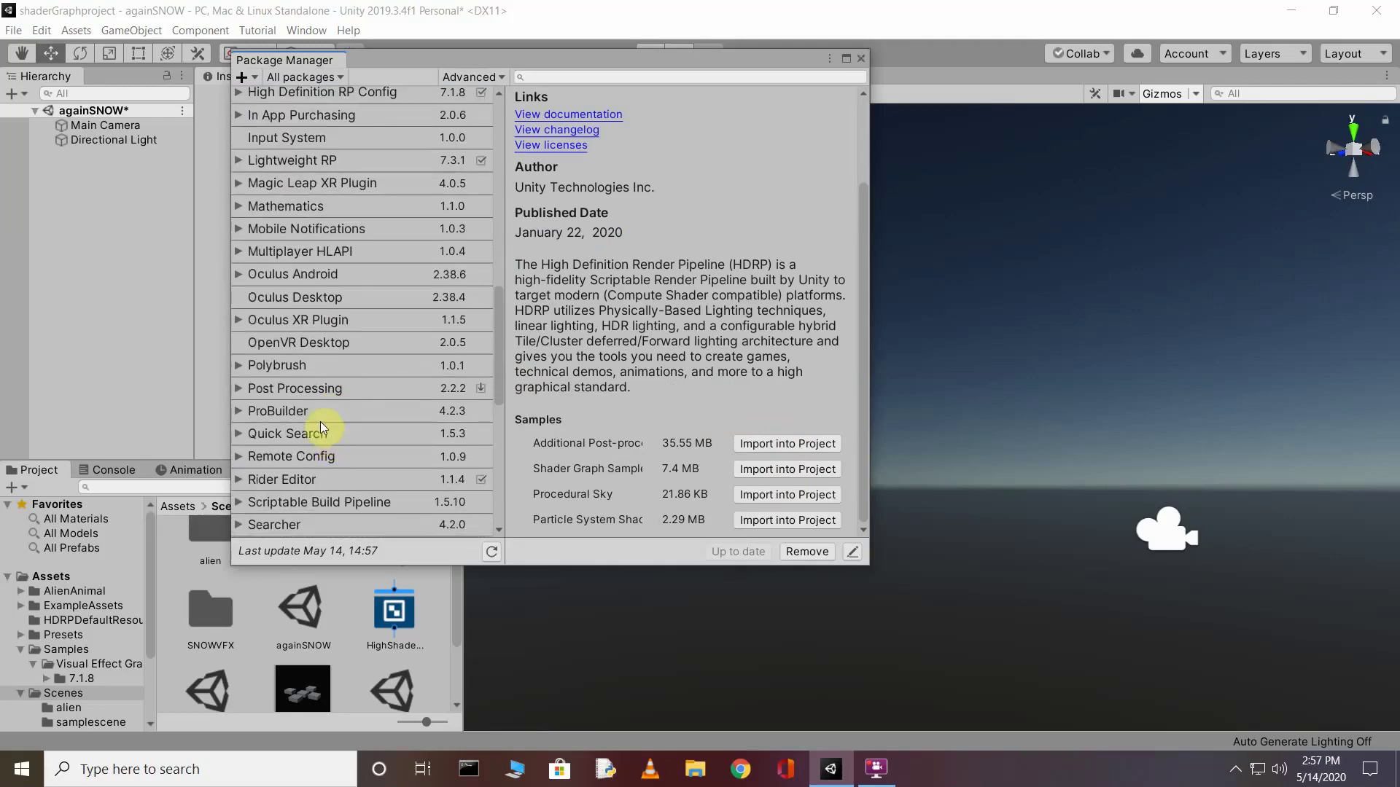
pyautogui.scroll(-2, 332, 436)
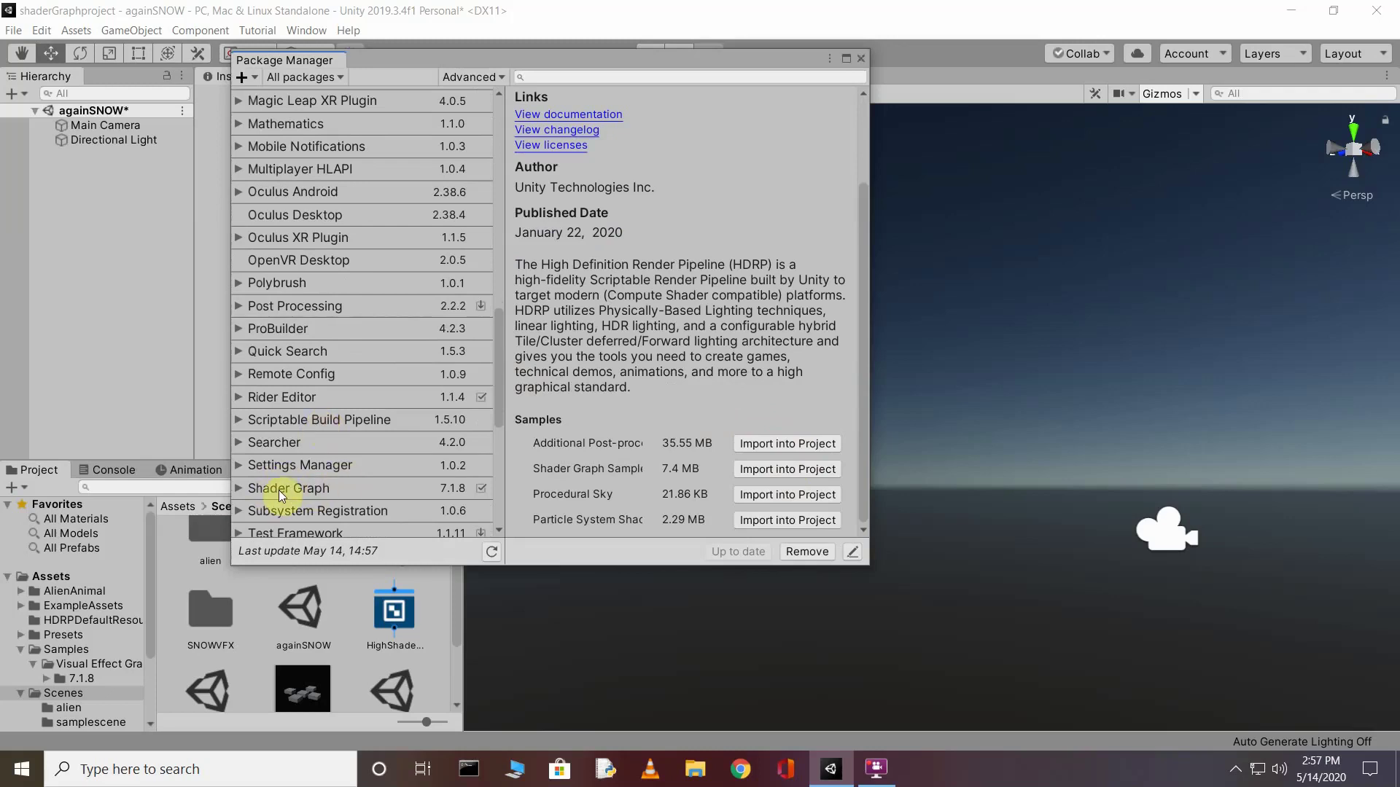
pyautogui.scroll(-4, 285, 488)
pyautogui.scroll(-1, 288, 491)
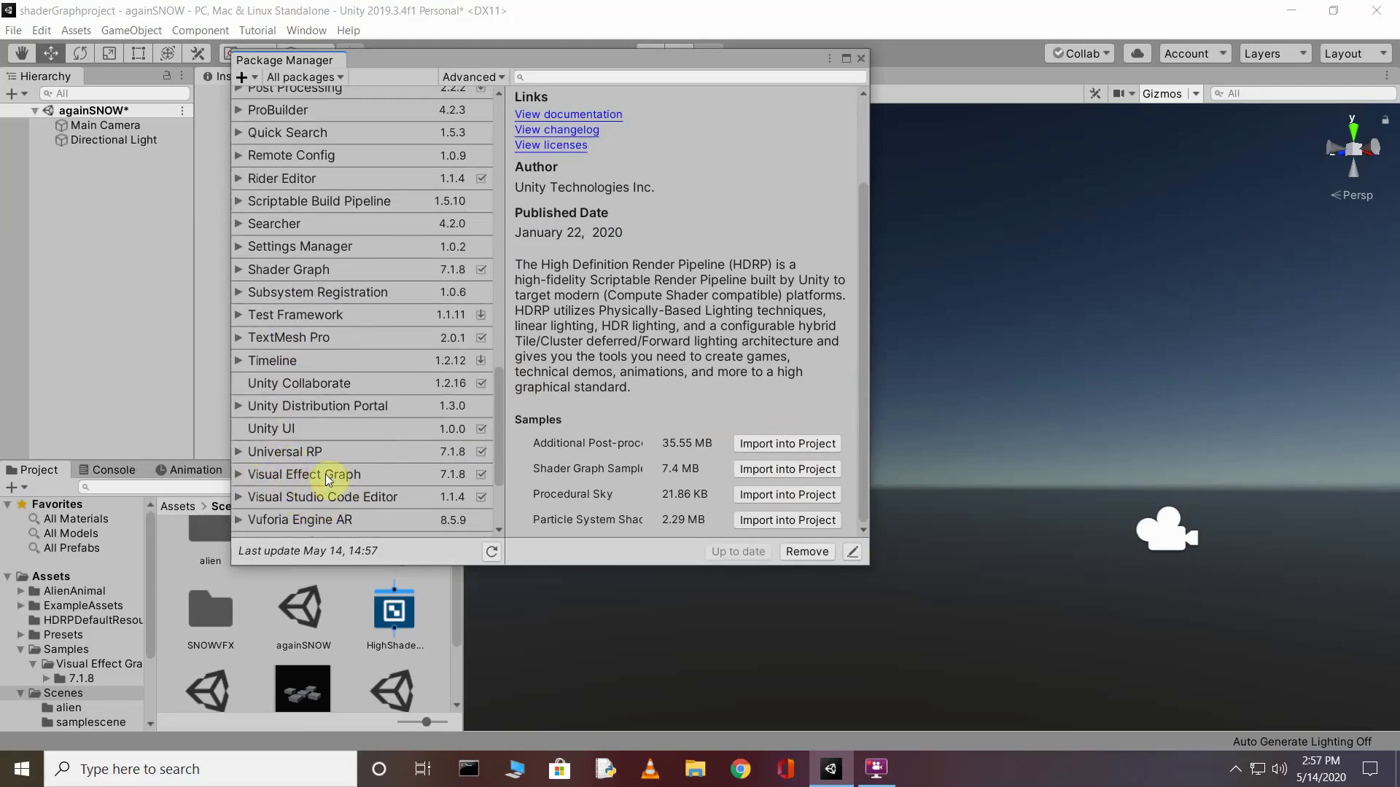
pyautogui.click(309, 478)
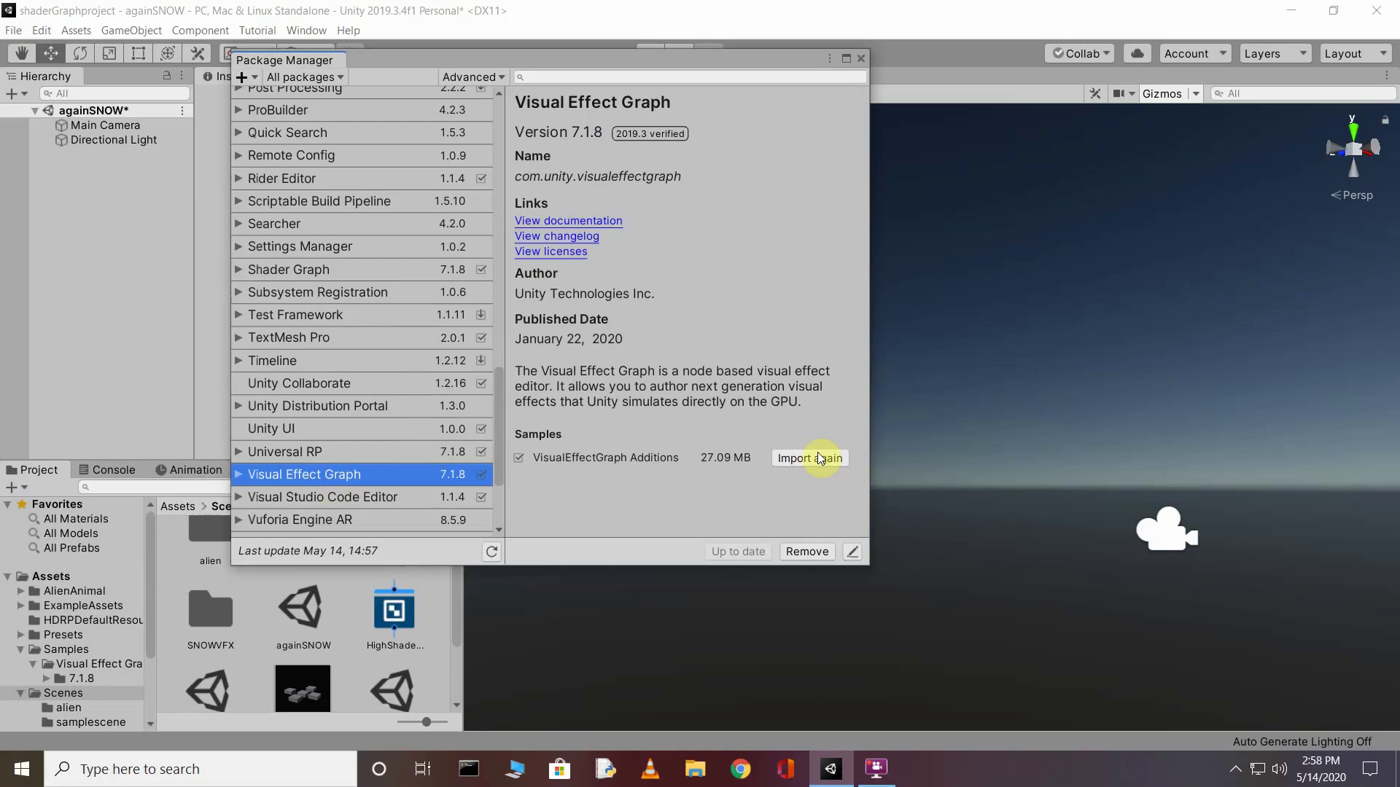
pyautogui.click(863, 59)
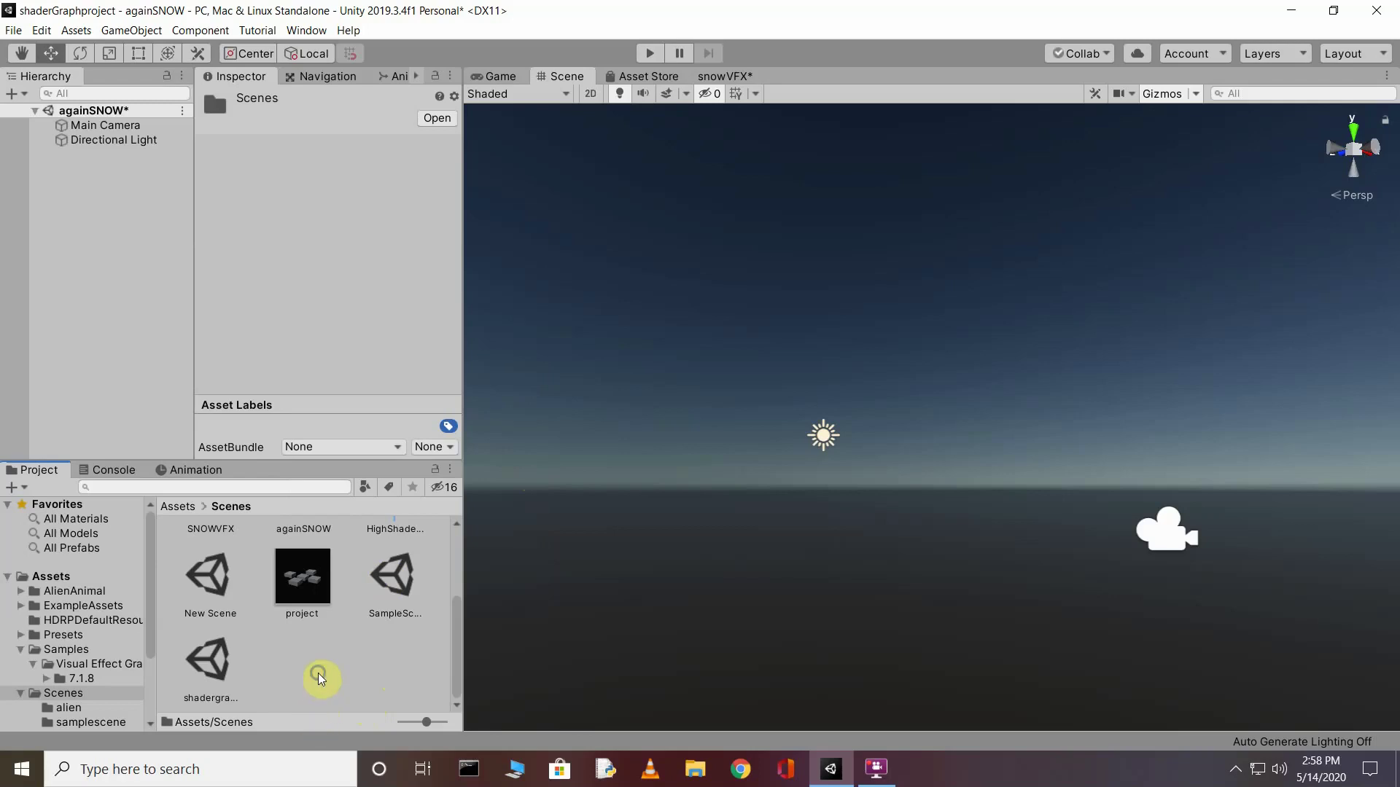
# Create a Visual Effect Graph asset named Snow in the Scenes folder.
pyautogui.rightClick(318, 672)
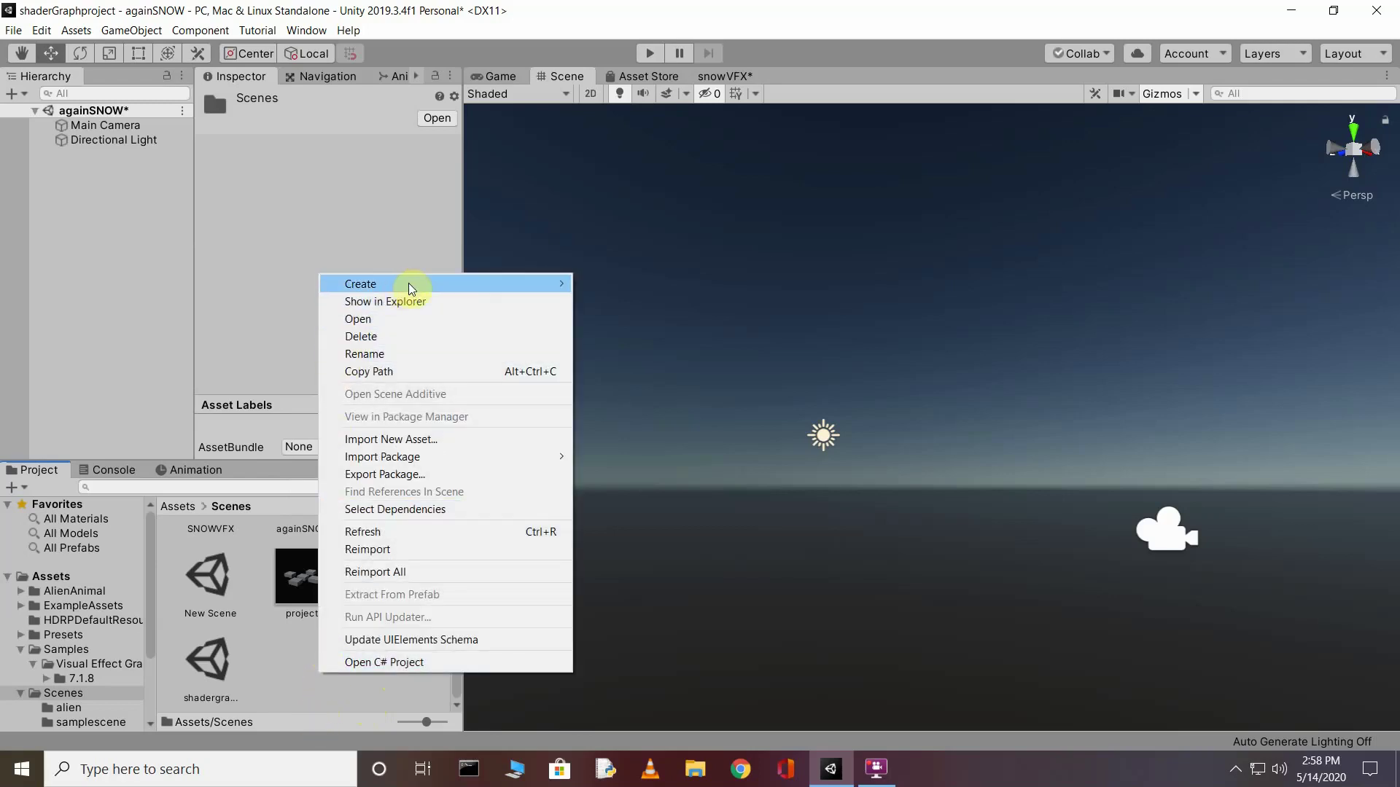
pyautogui.moveTo(510, 283)
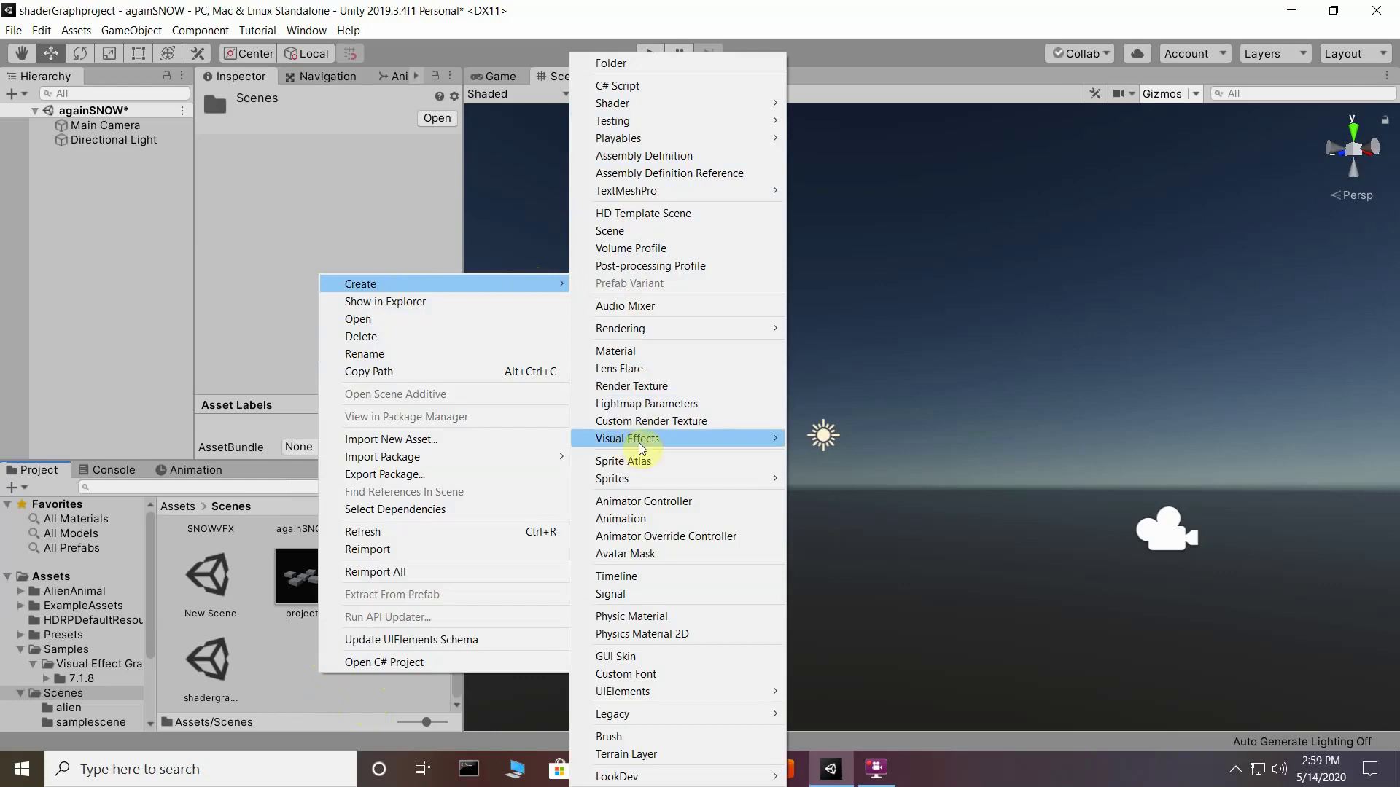
pyautogui.moveTo(744, 439)
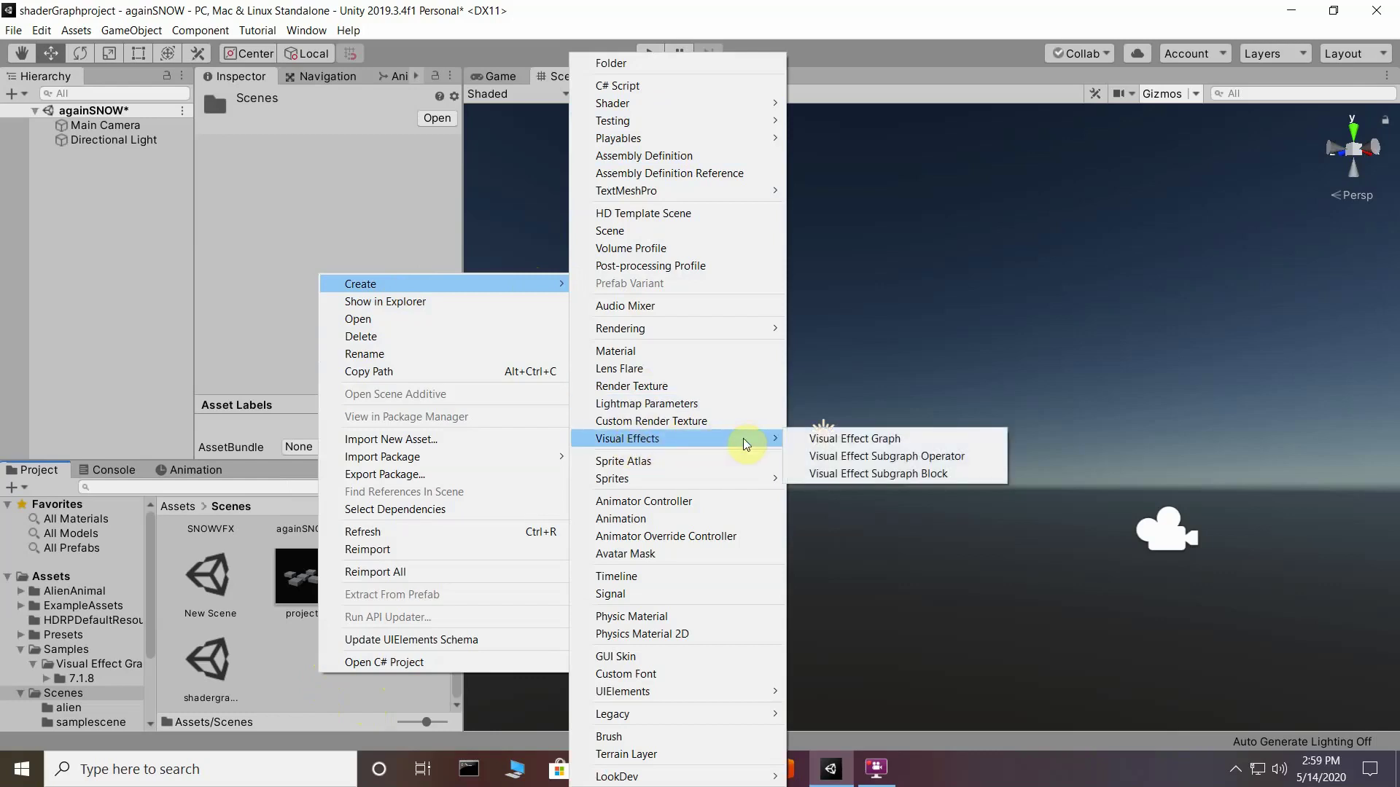
pyautogui.click(910, 439)
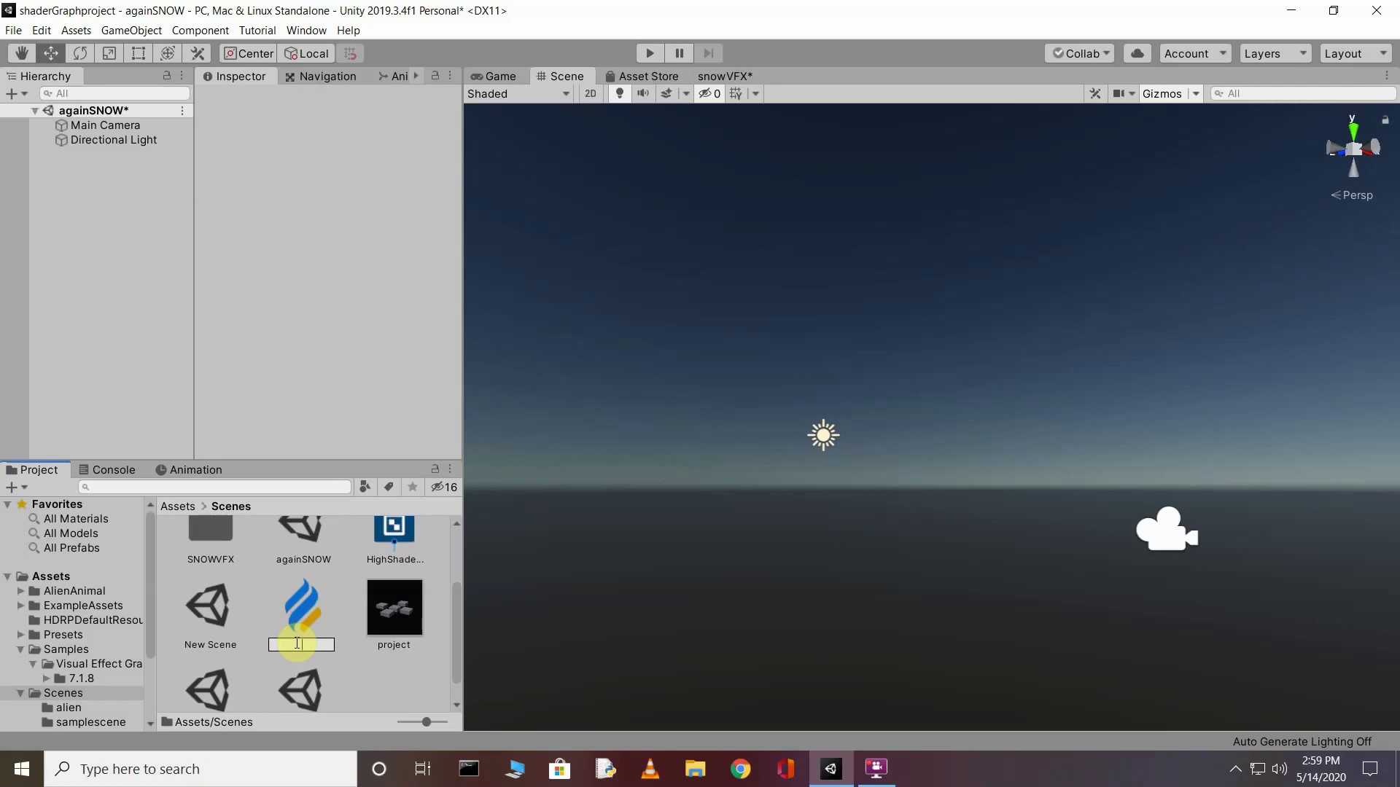
pyautogui.write('now')
pyautogui.press('Return')
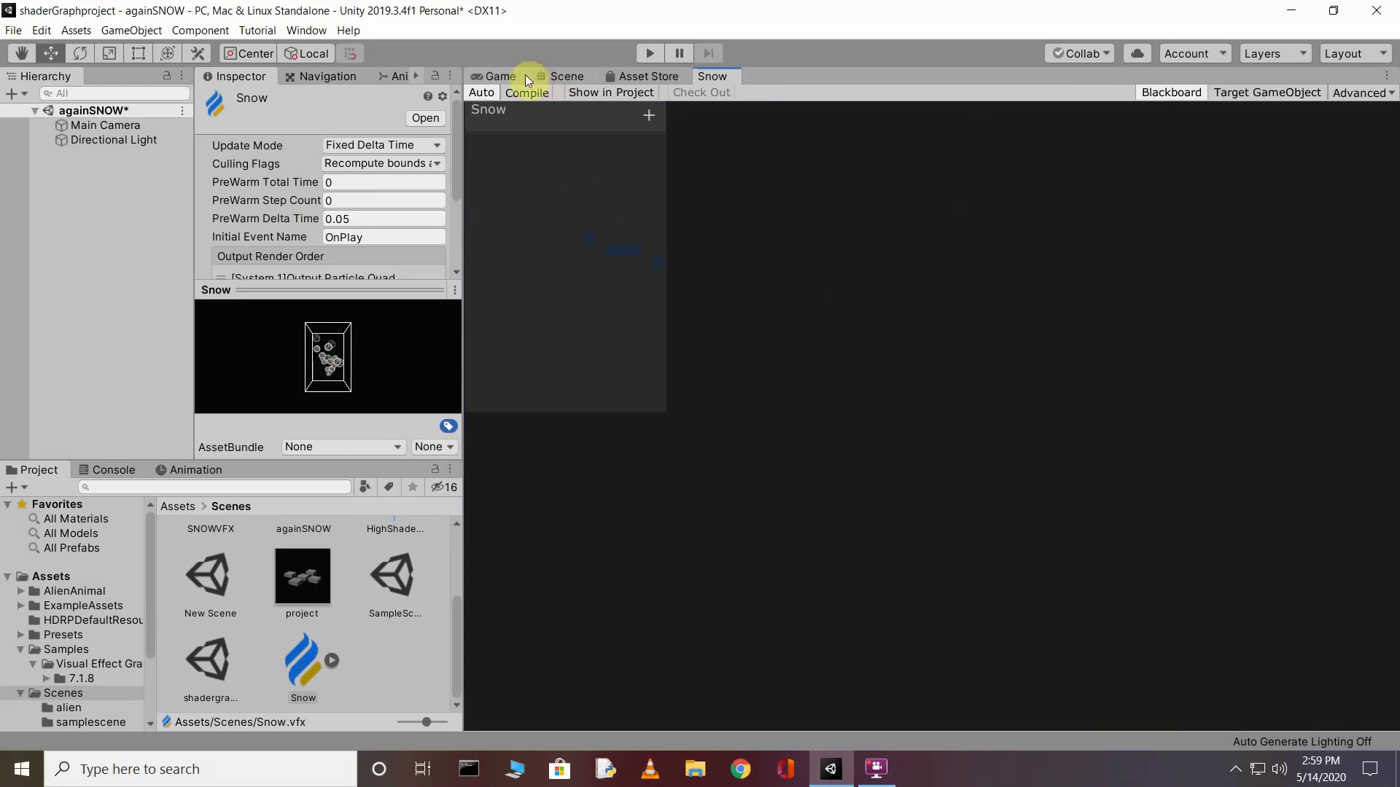
# Add a 3D Sphere object to the againSNOW scene.
pyautogui.click(573, 74)
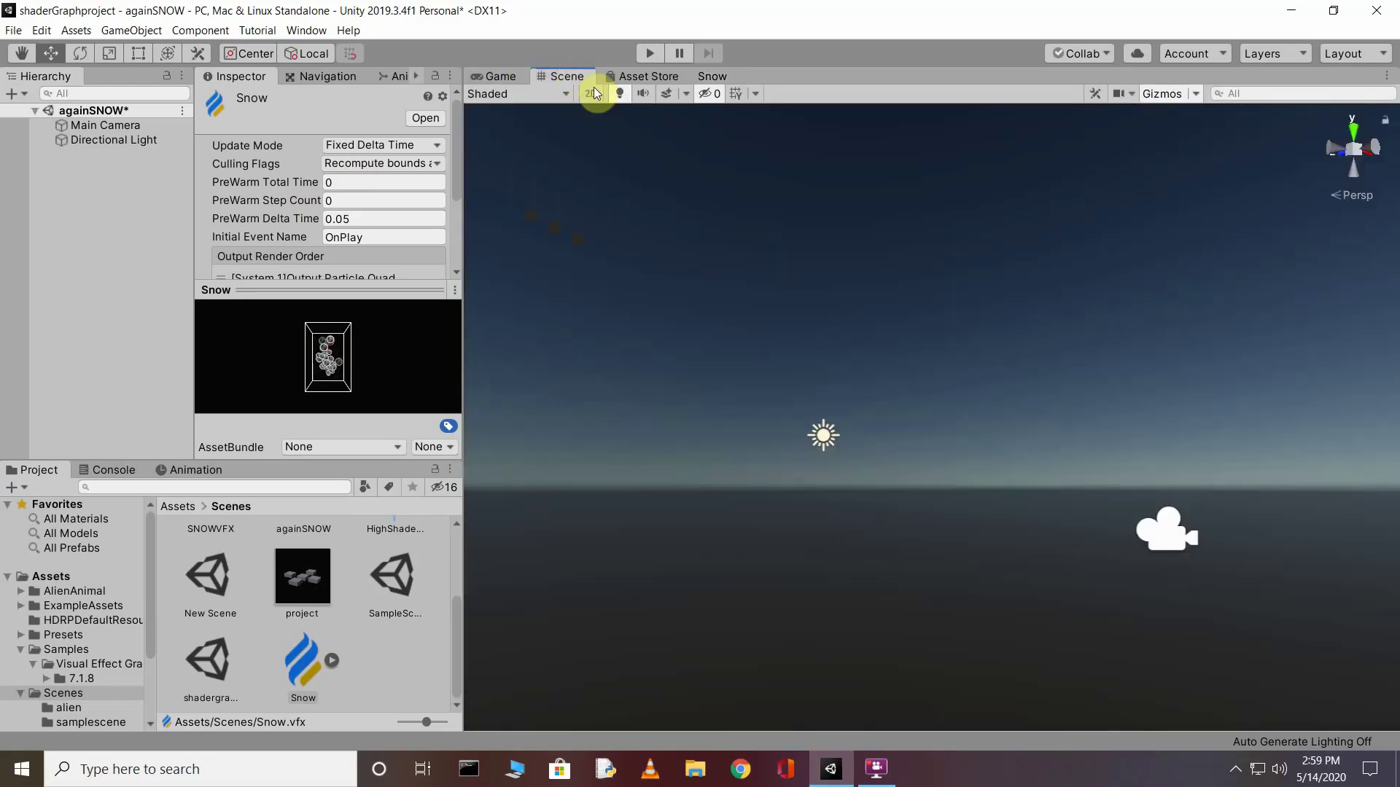
pyautogui.rightClick(77, 177)
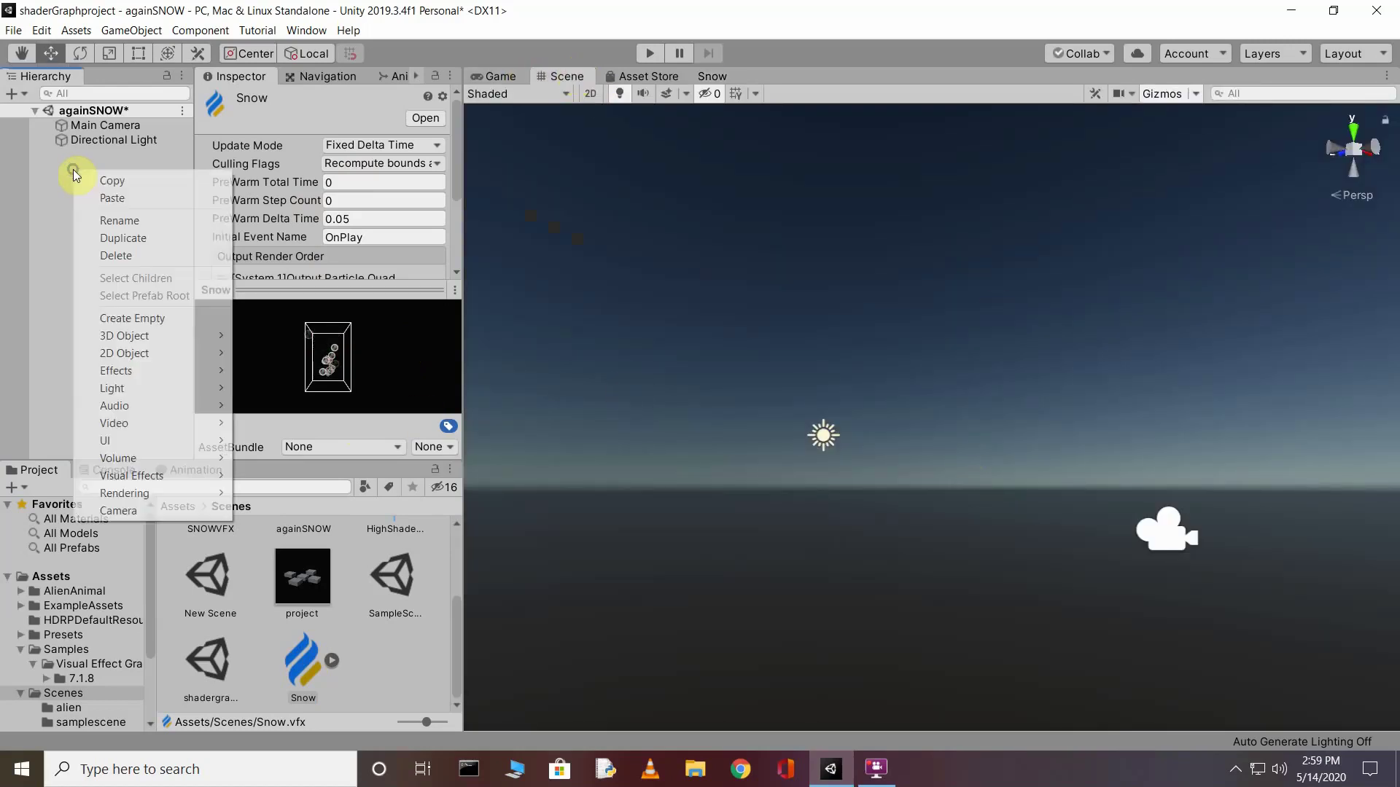
pyautogui.moveTo(222, 337)
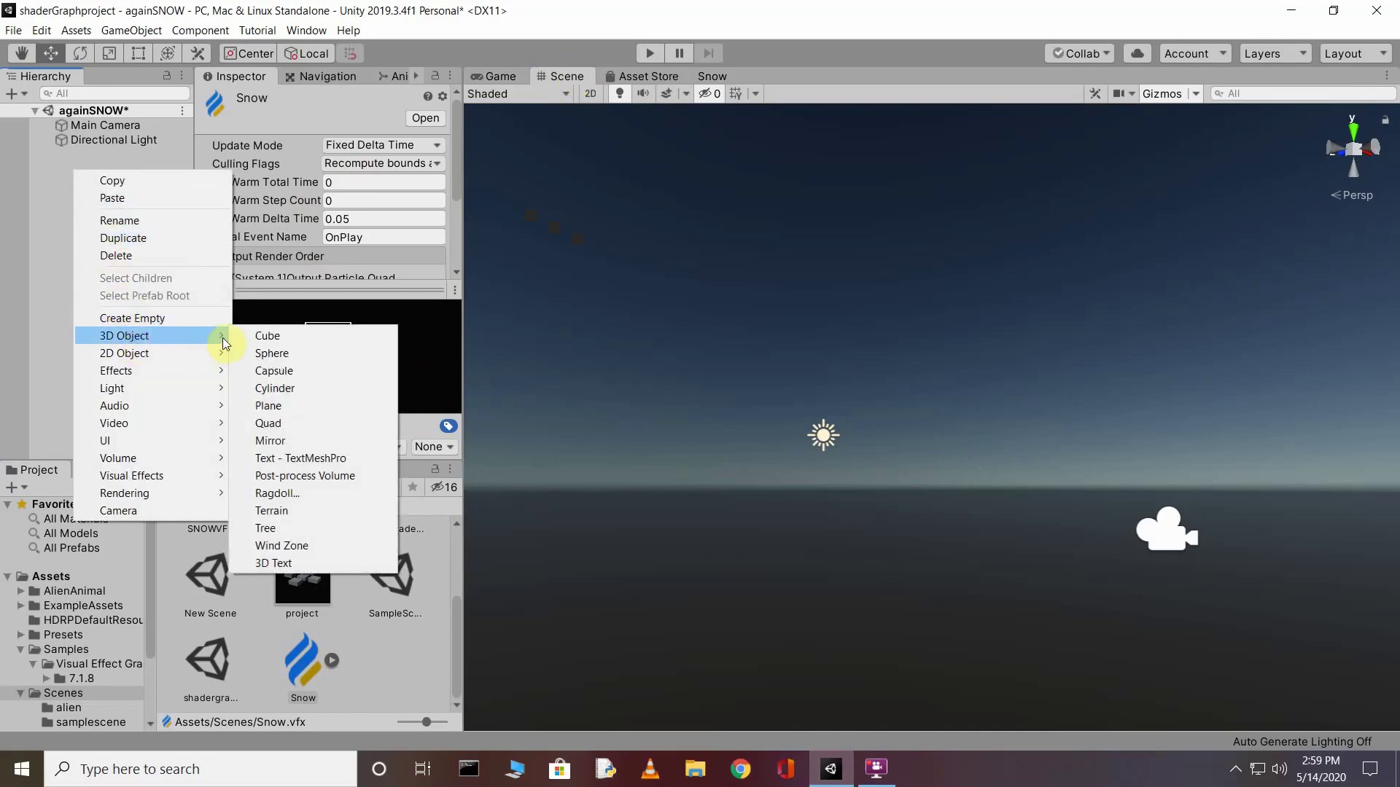
pyautogui.click(306, 353)
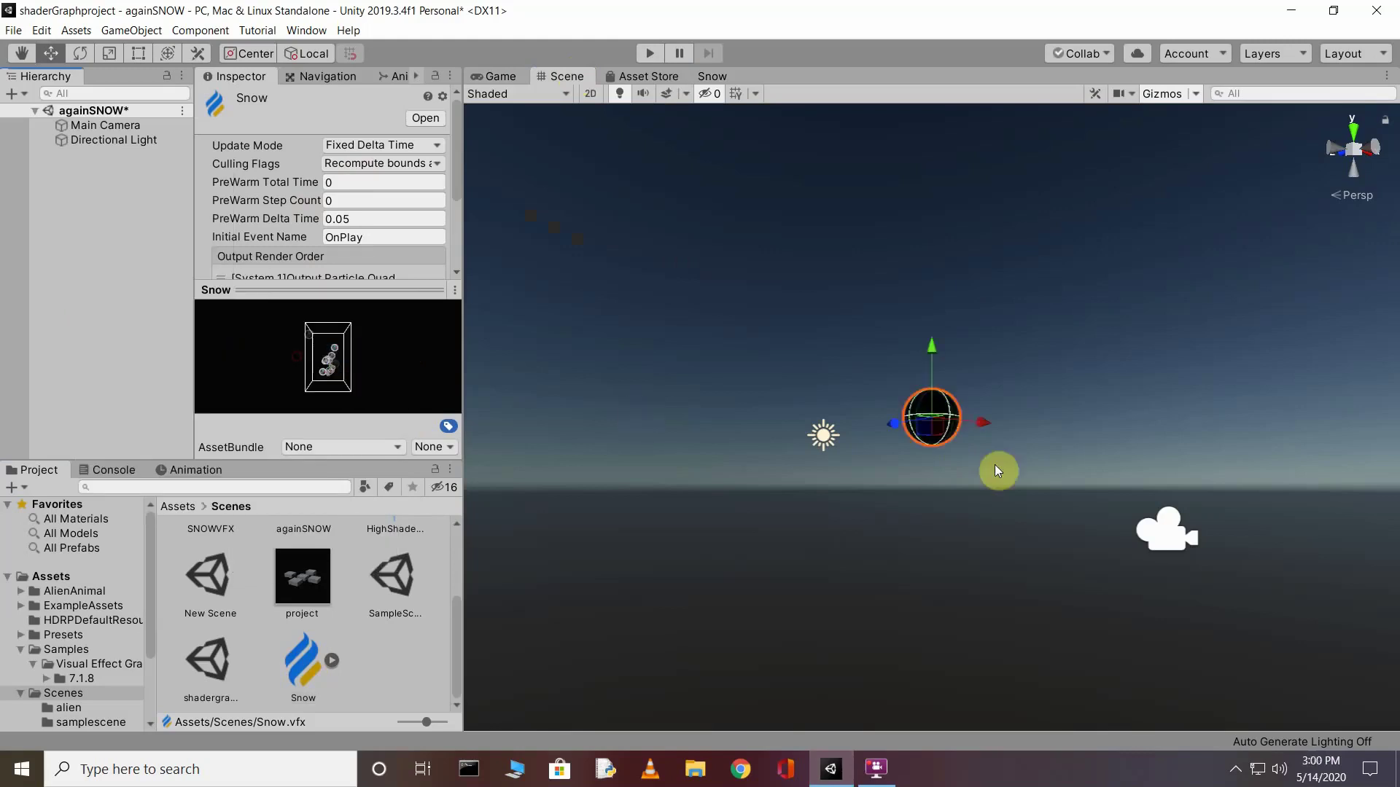
pyautogui.click(1002, 351)
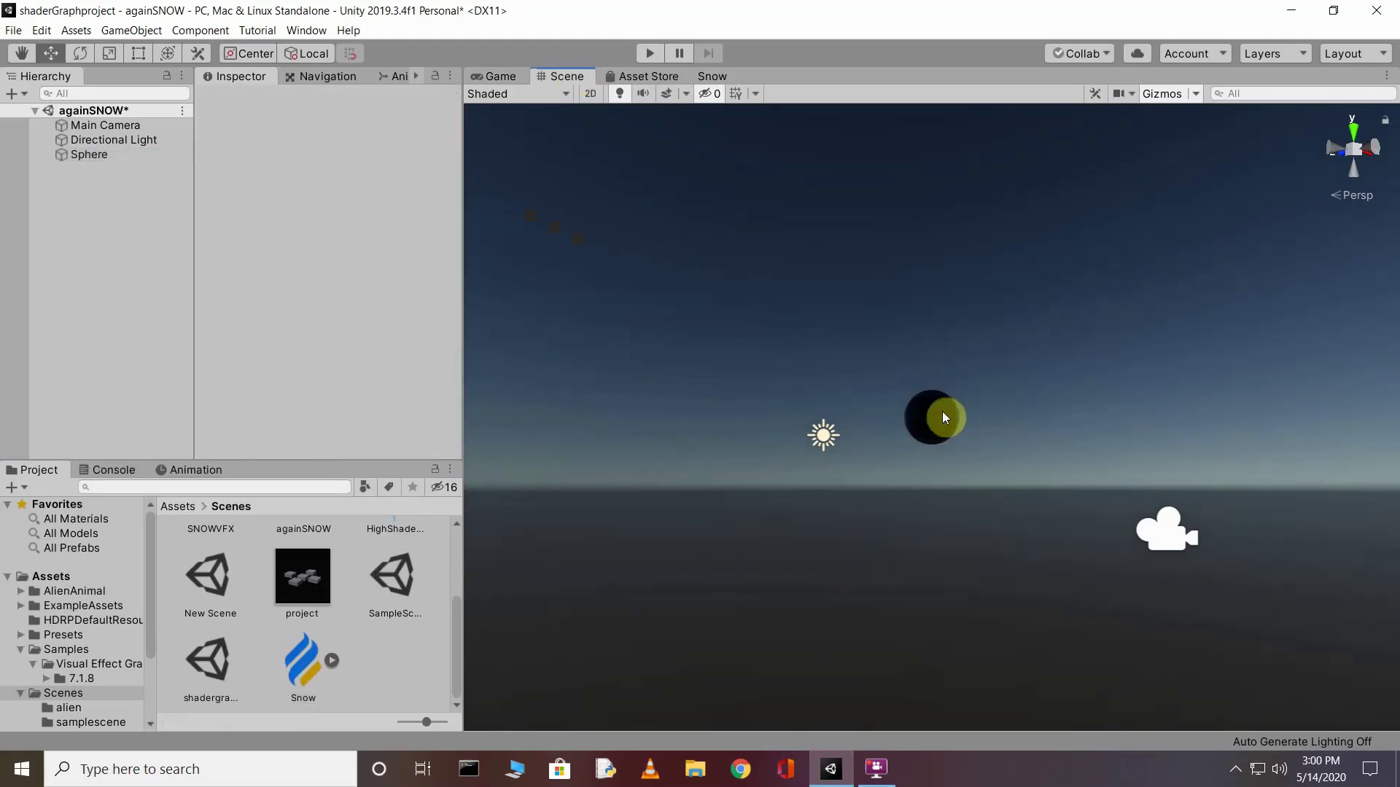
pyautogui.click(943, 417)
pyautogui.click(1034, 383)
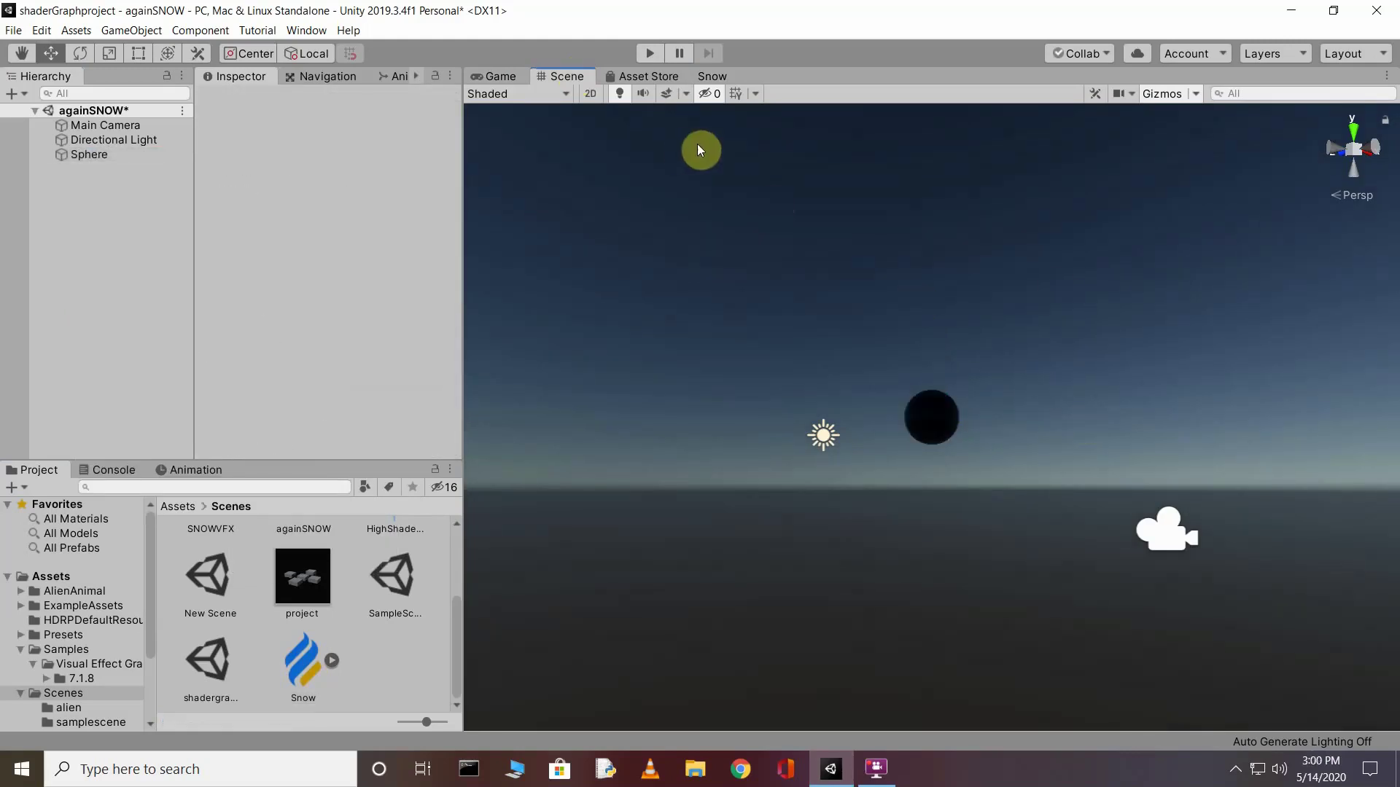
# Attach the Snow visual effect asset to the Sphere as a child object.
pyautogui.scroll(6, 1204, 368)
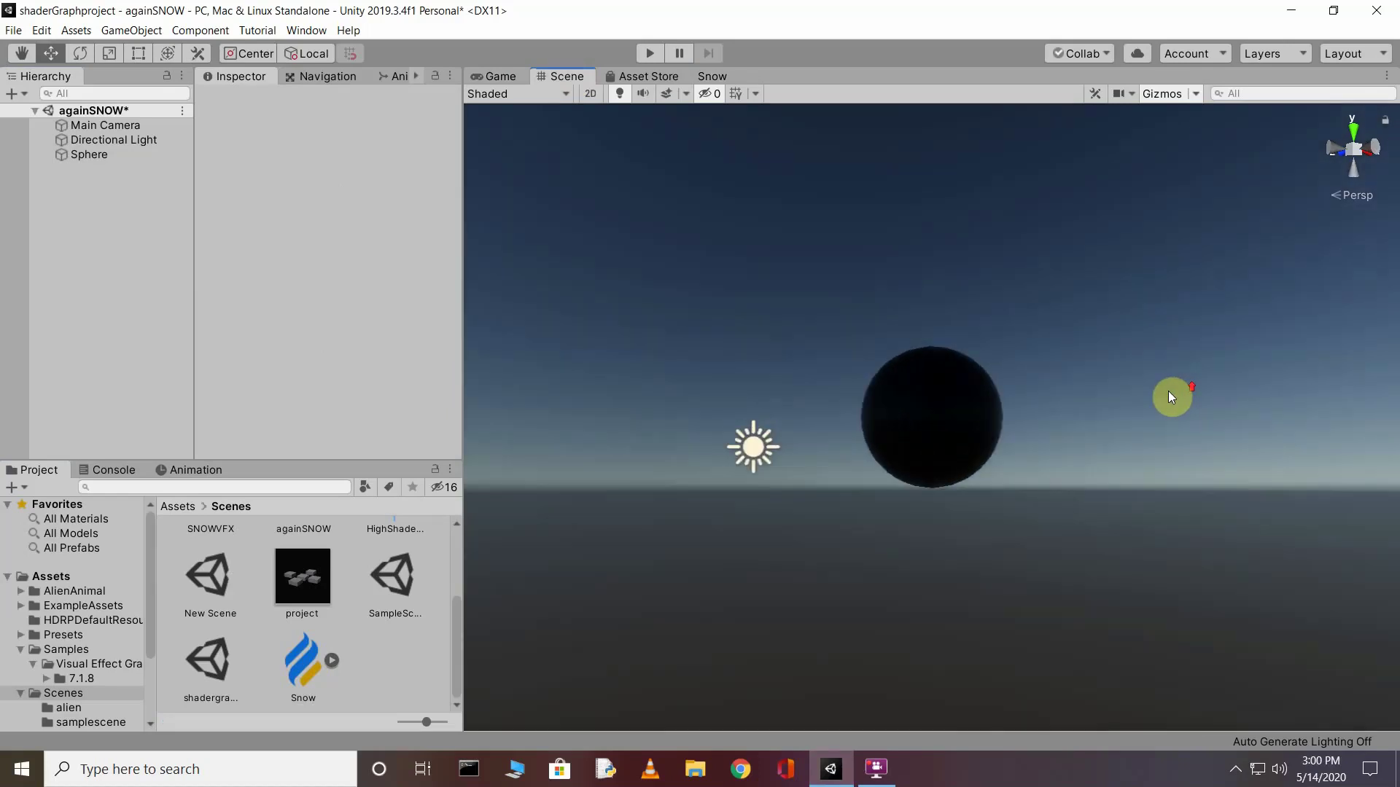
pyautogui.scroll(4, 1168, 392)
pyautogui.scroll(-1, 1168, 392)
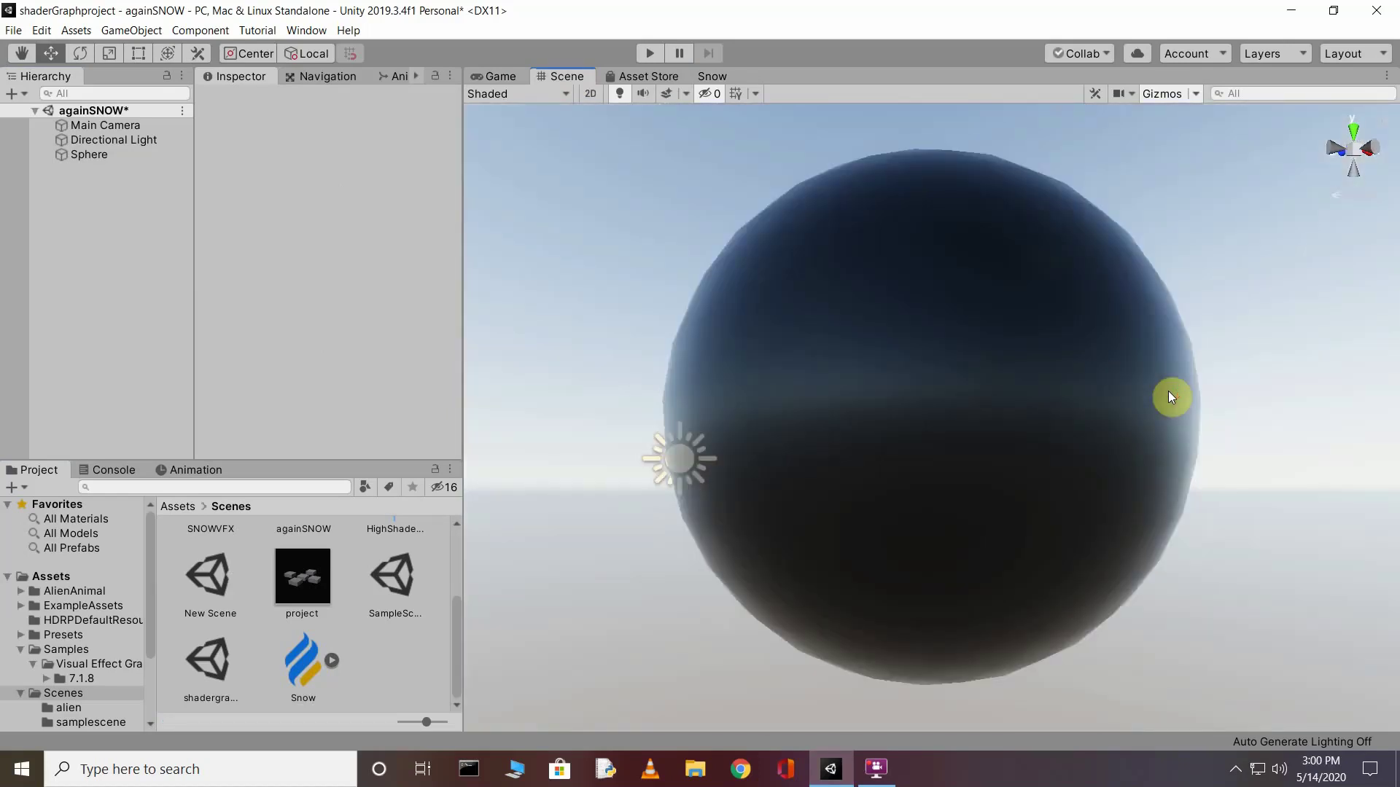
pyautogui.scroll(-2, 1168, 391)
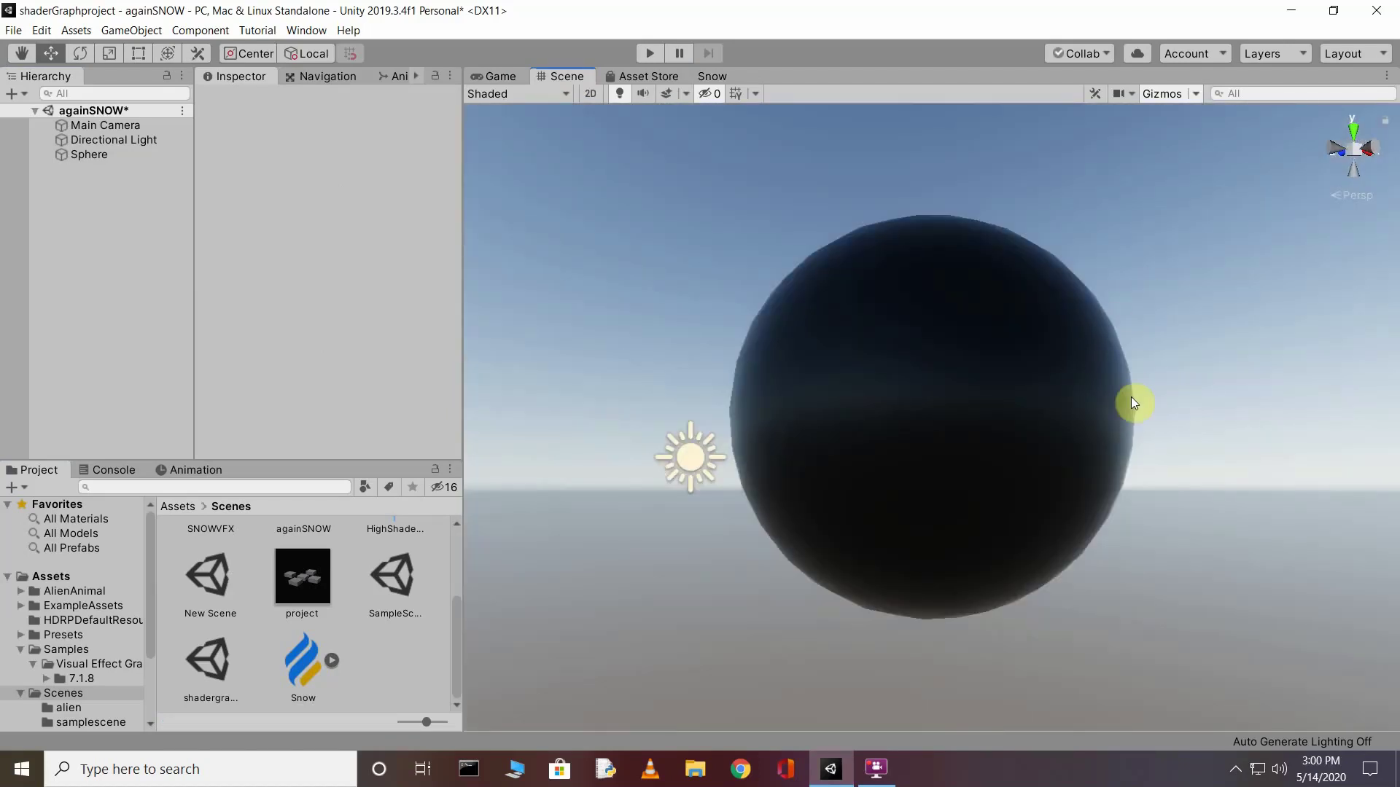
pyautogui.scroll(-1, 1132, 402)
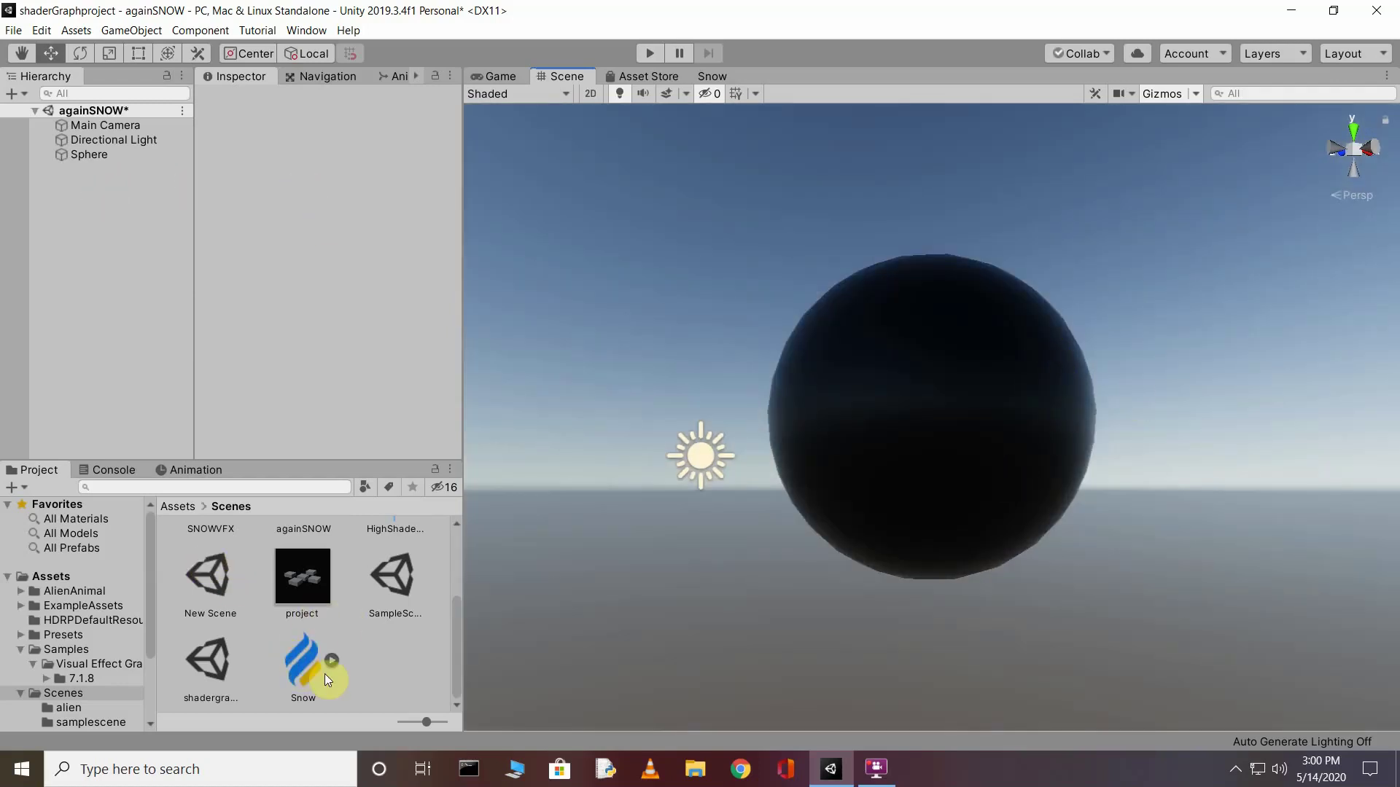
pyautogui.click(95, 156)
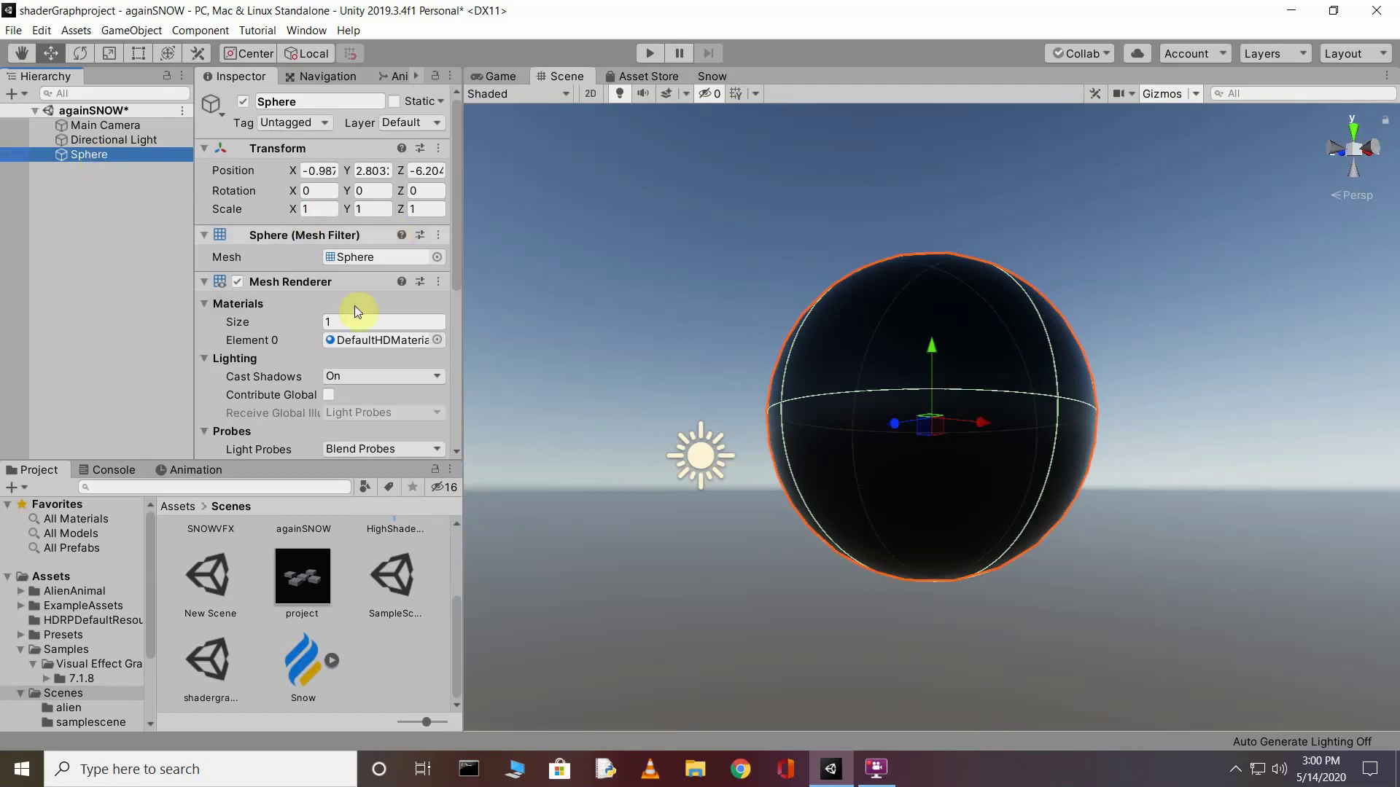
pyautogui.scroll(-5, 343, 343)
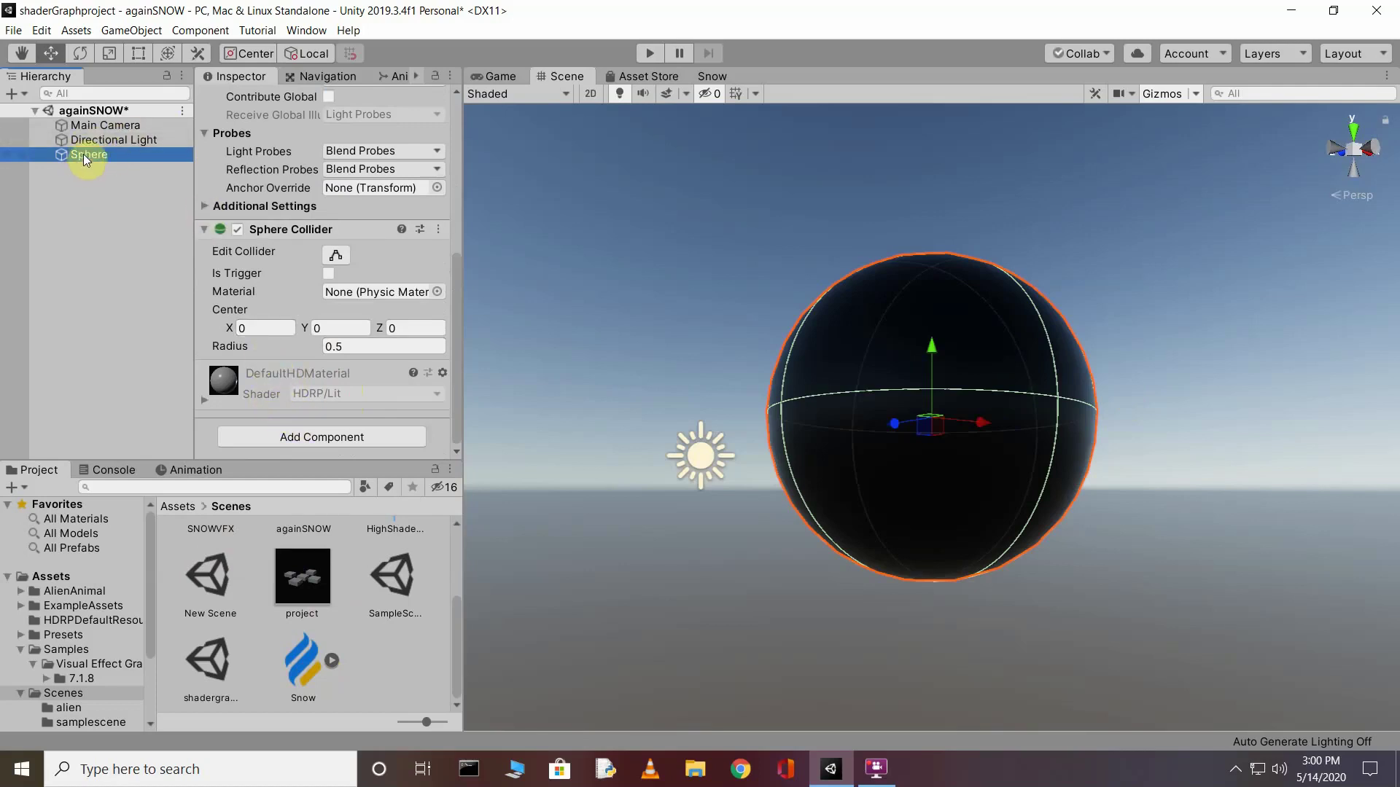
pyautogui.moveTo(305, 662); pyautogui.dragTo(299, 431)
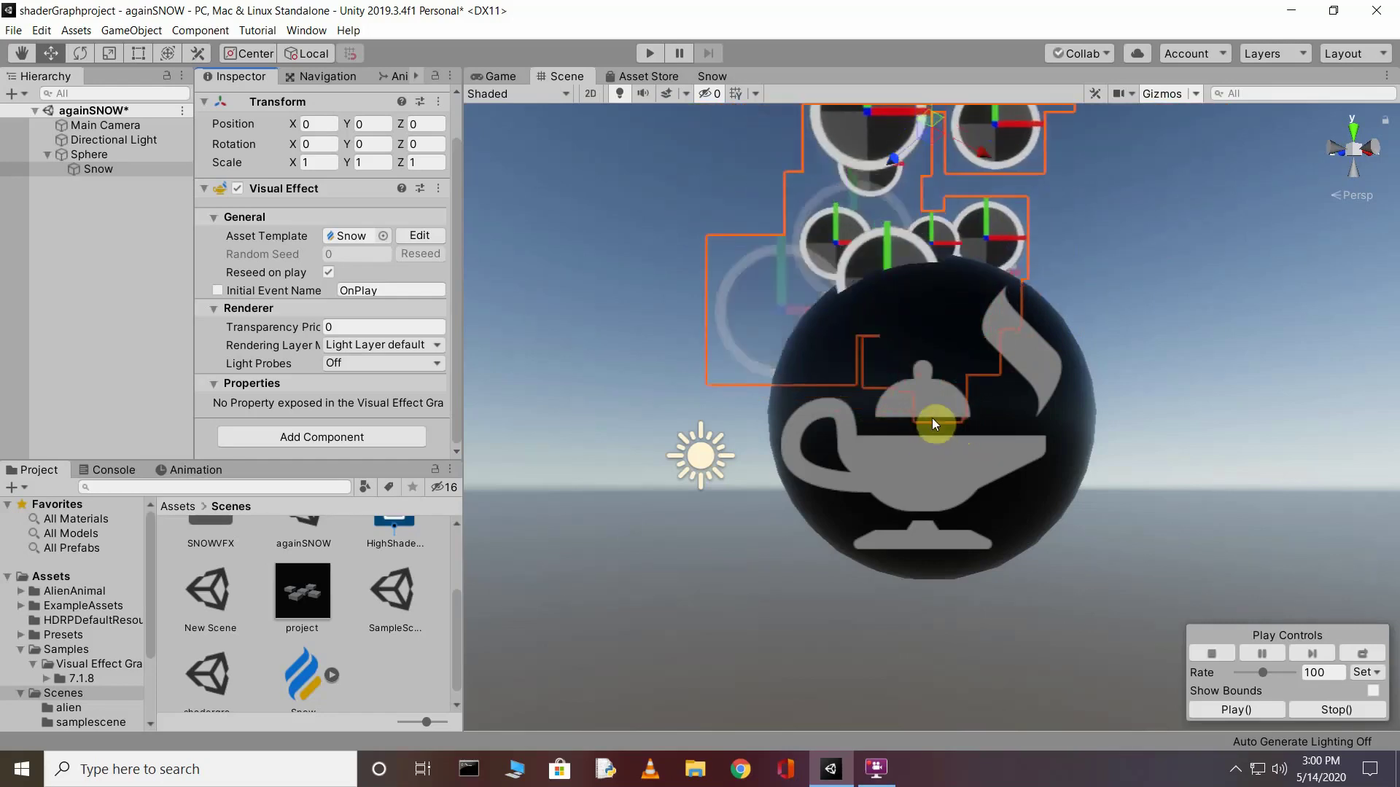
pyautogui.scroll(-5, 987, 343)
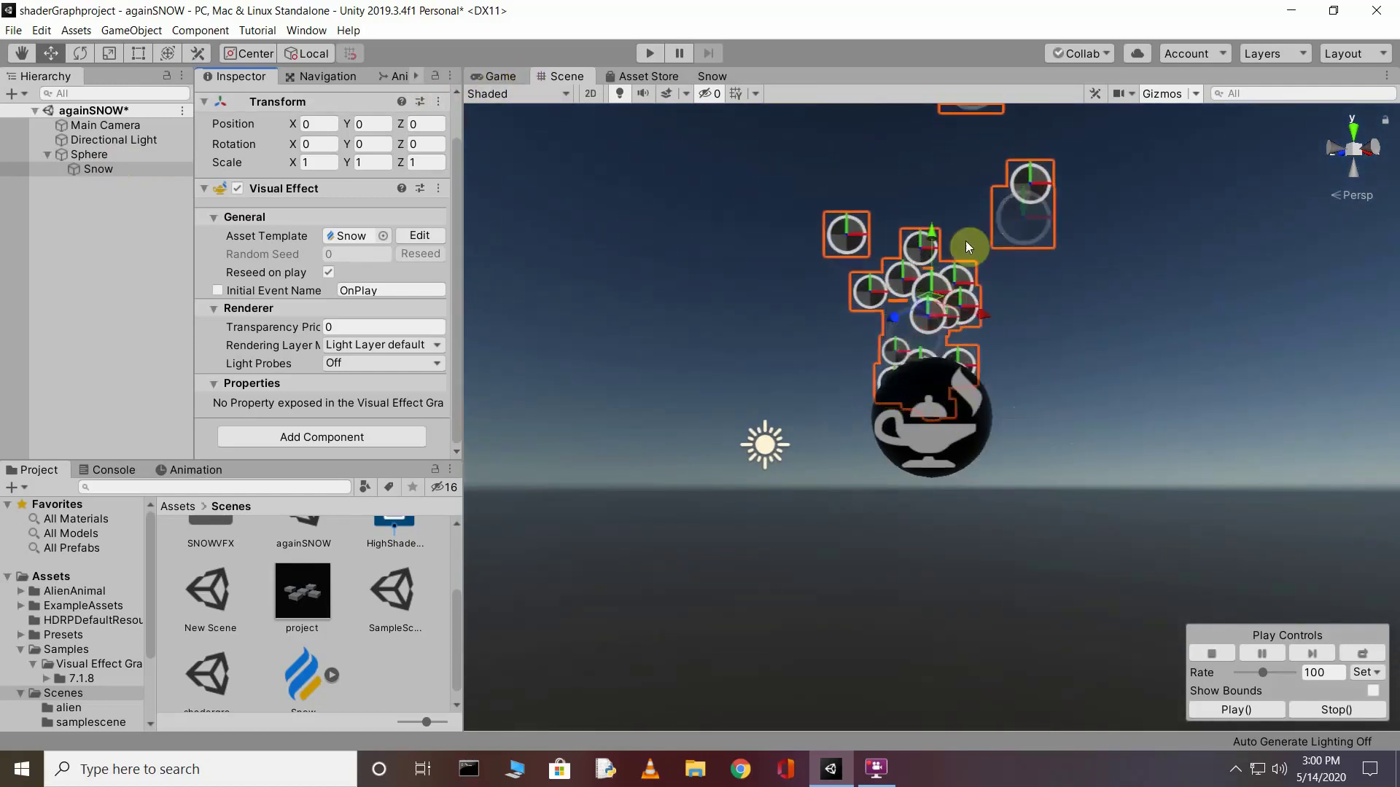
# Open the Snow effect graph and examine its Spawn, Initialize Particle, Update Particle and Output Particle Quad contexts.
pyautogui.click(711, 76)
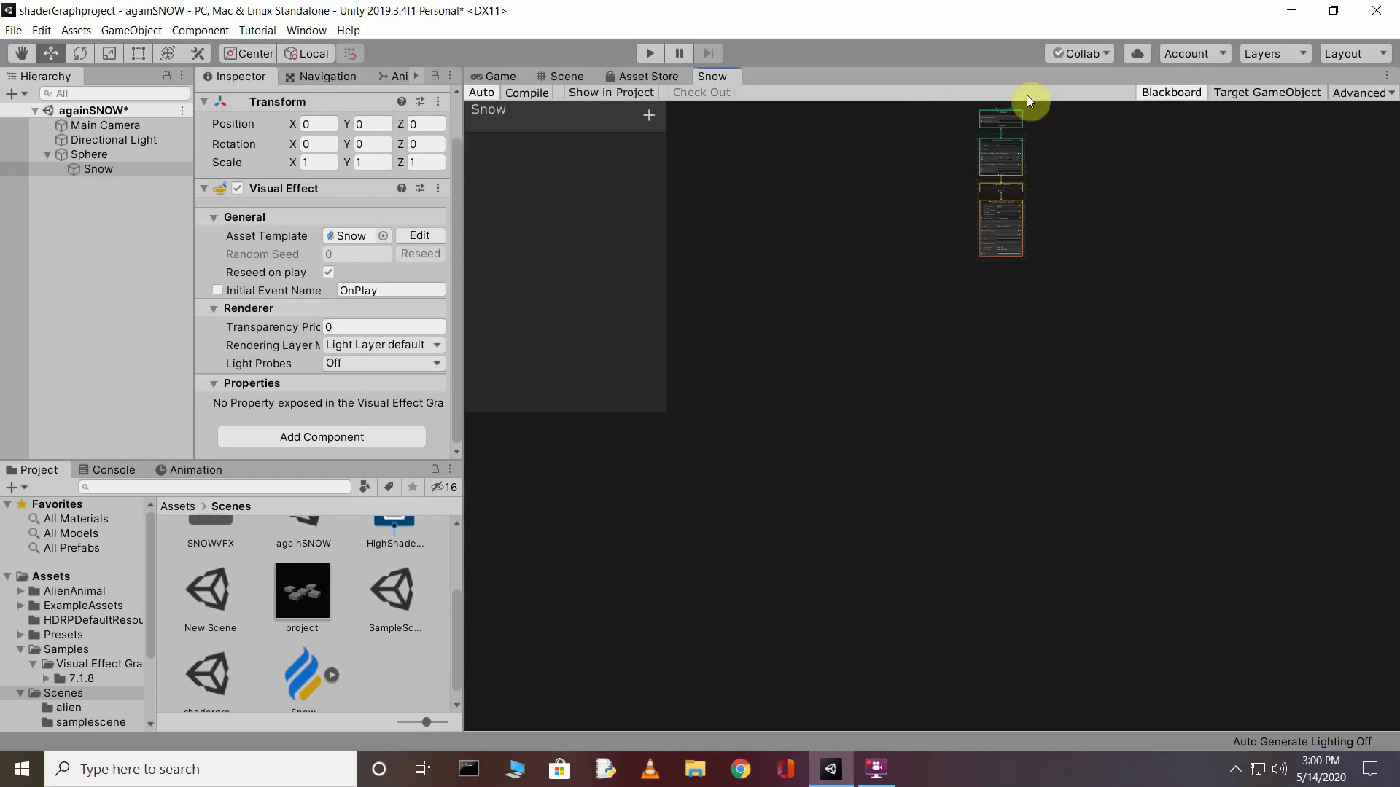
pyautogui.scroll(6, 993, 113)
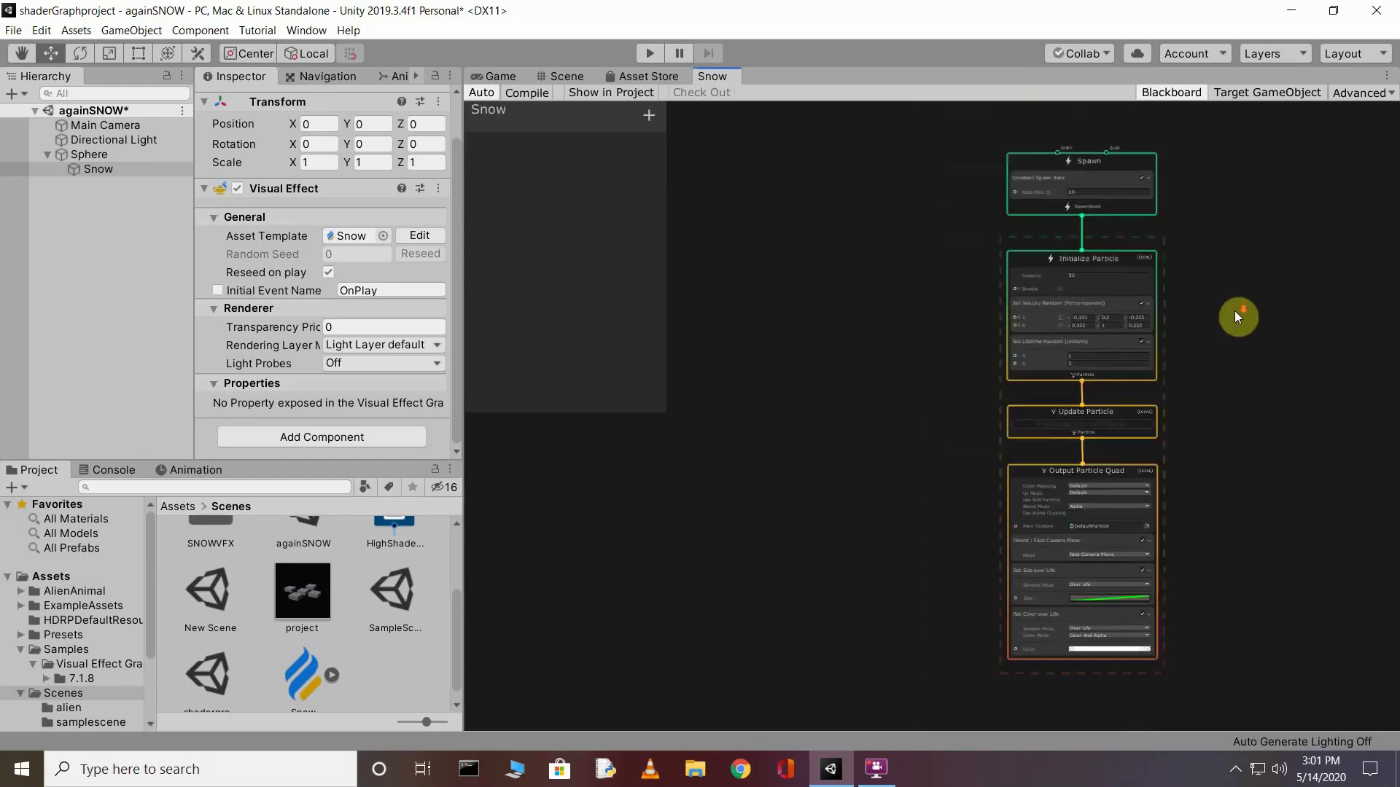
pyautogui.scroll(-3, 1243, 303)
pyautogui.scroll(5, 1280, 312)
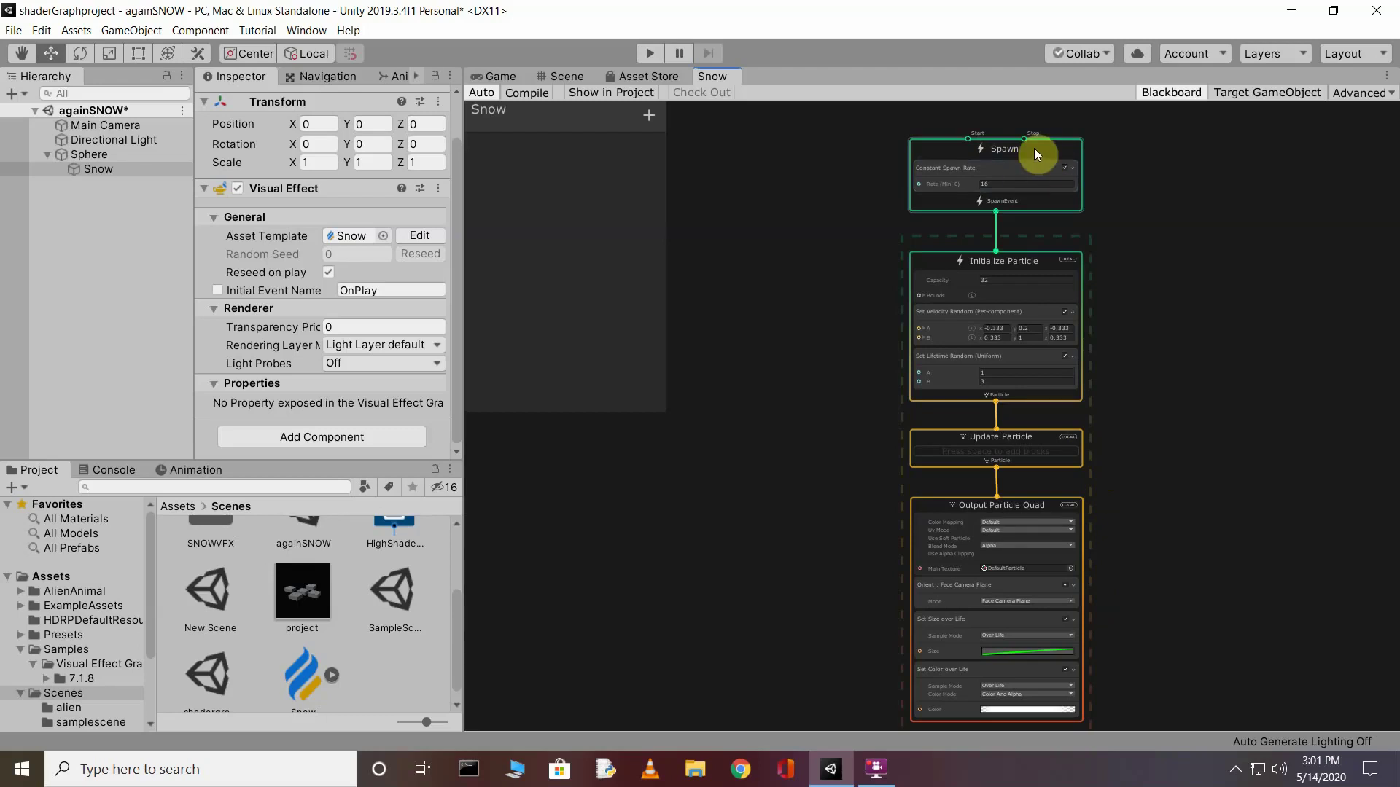
# Set the particle capacity of the Initialize Particle context to 50000.
pyautogui.click(996, 280)
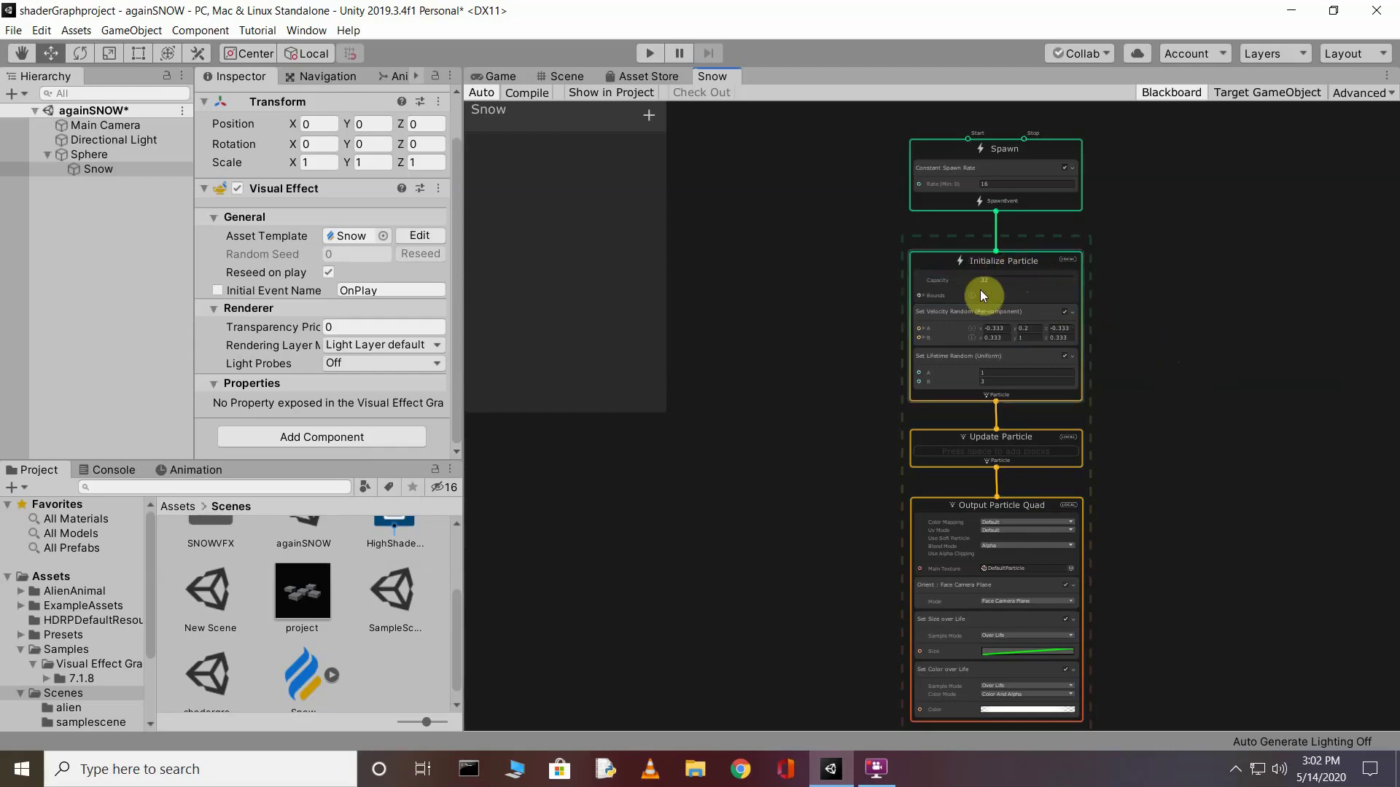
pyautogui.scroll(5, 1049, 271)
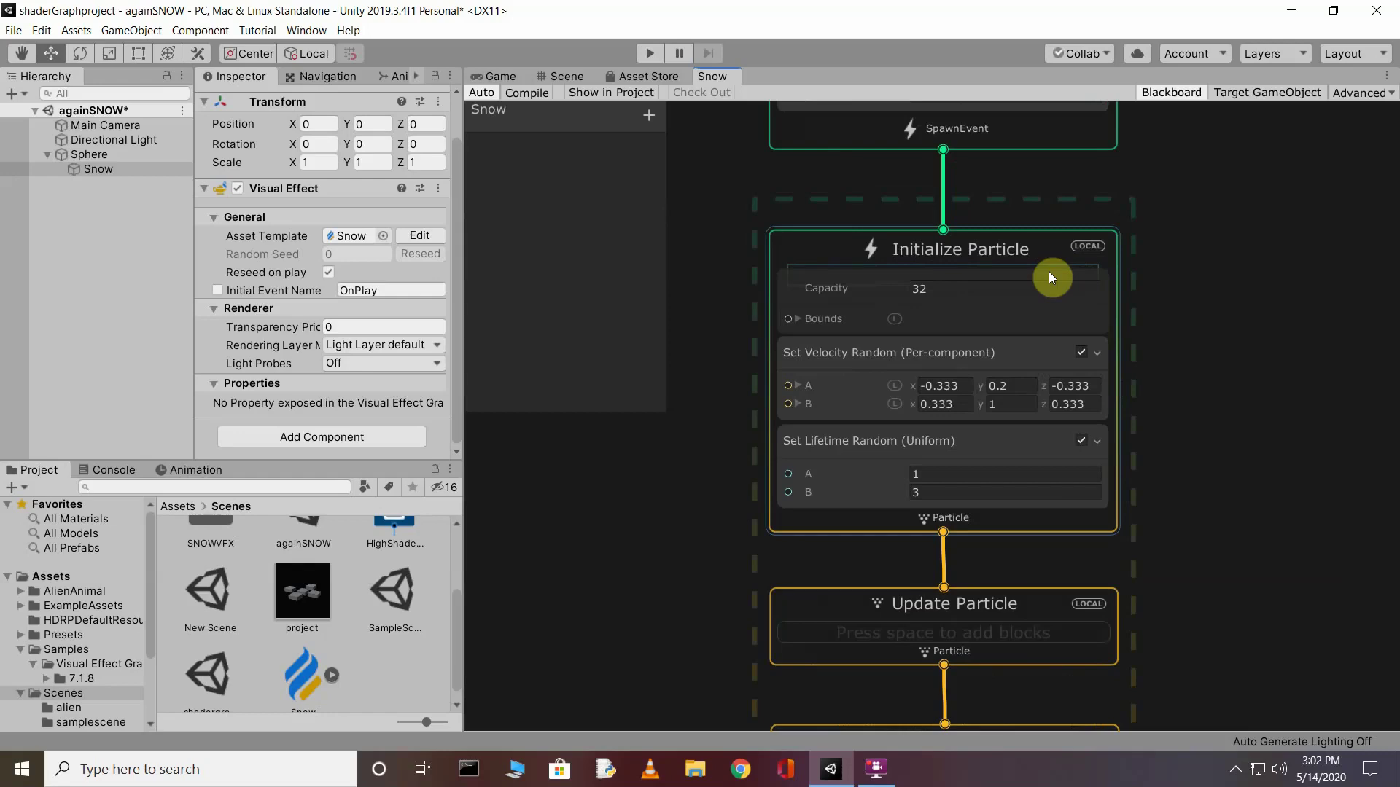
pyautogui.scroll(2, 1049, 272)
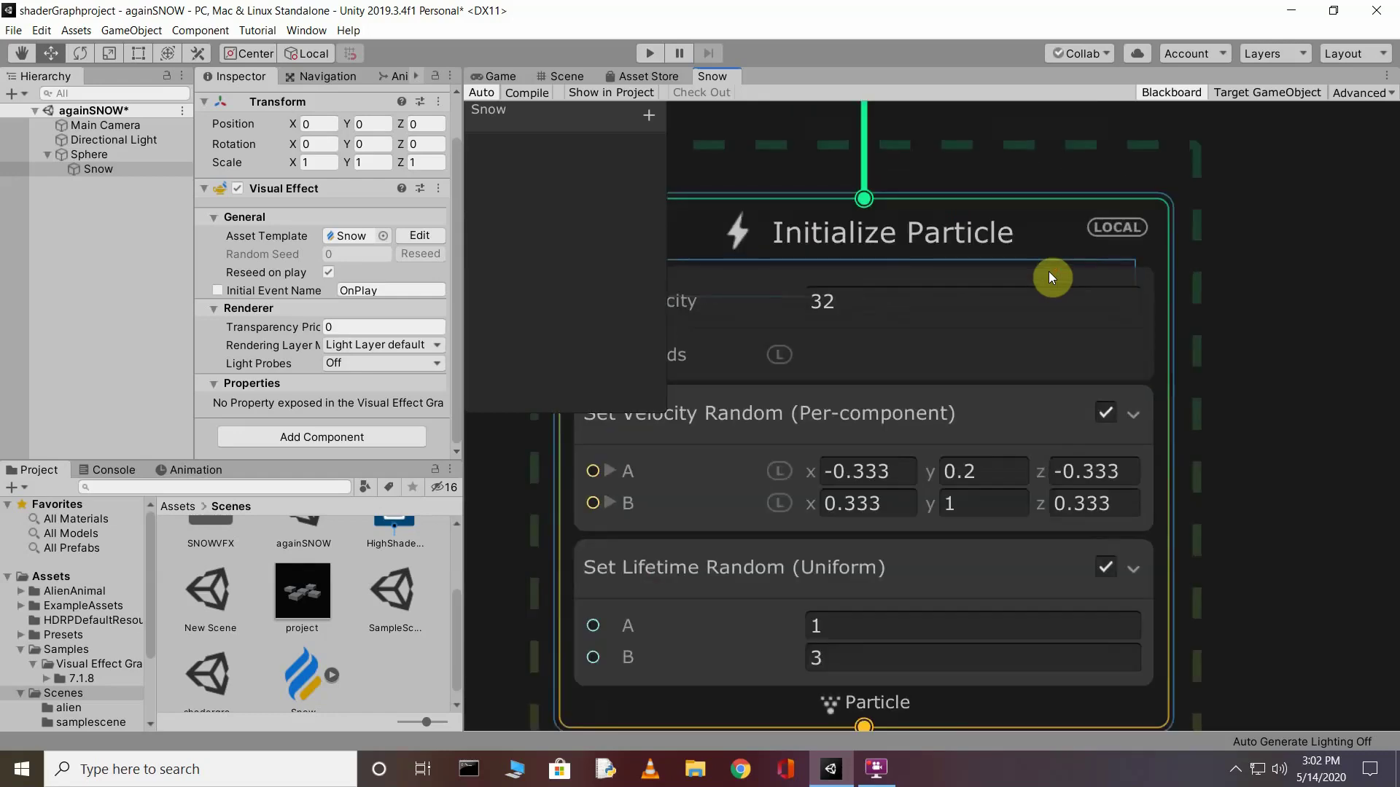
pyautogui.scroll(-6, 1048, 273)
pyautogui.scroll(4, 1047, 237)
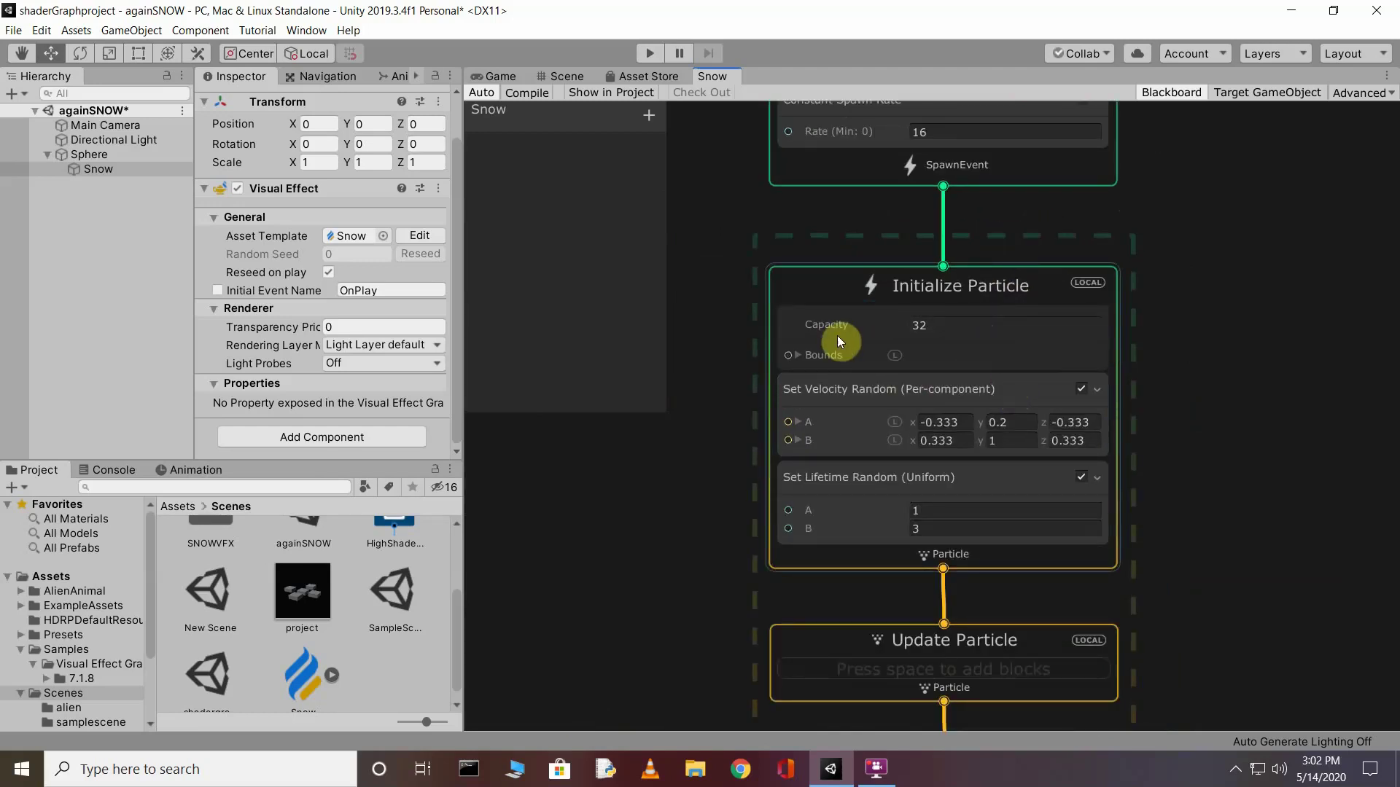
pyautogui.click(955, 322)
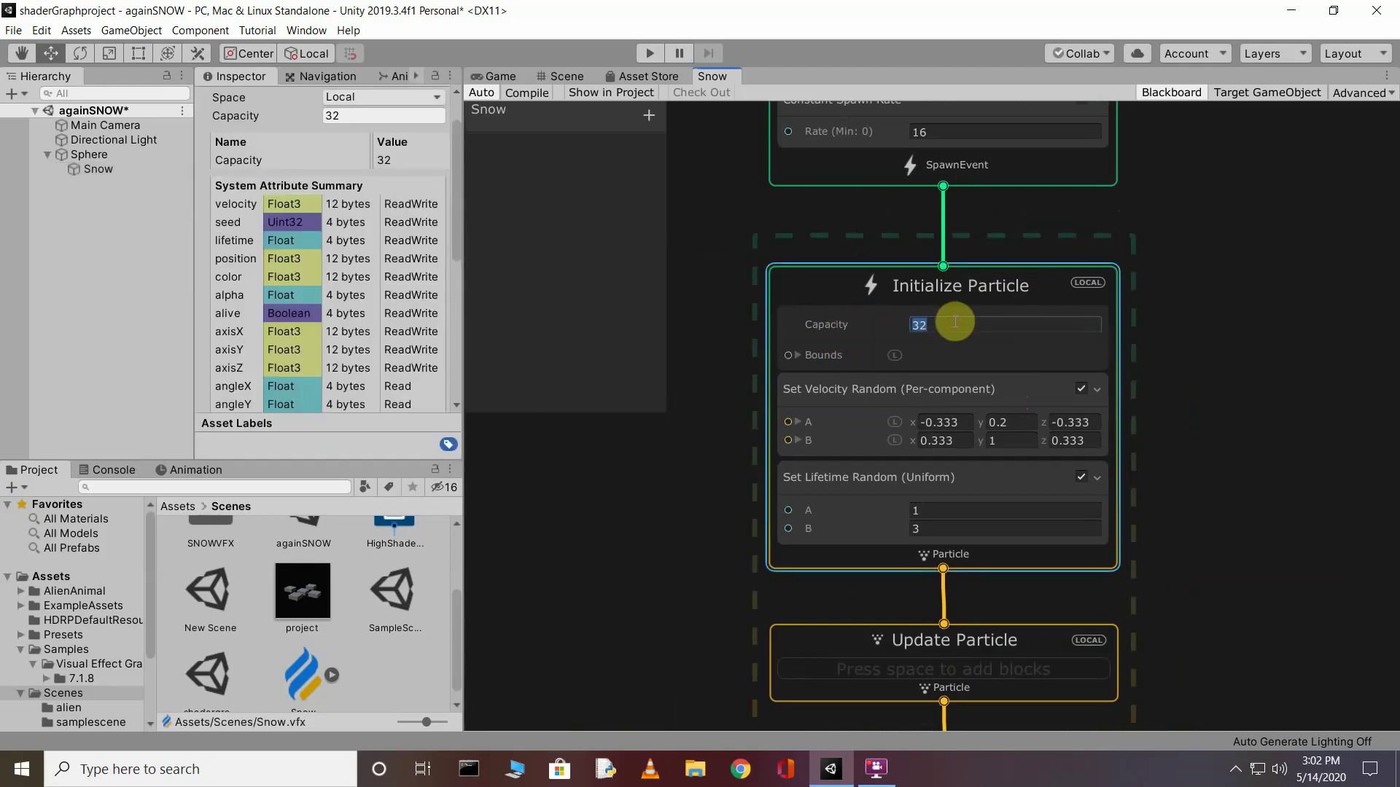
pyautogui.write('50000')
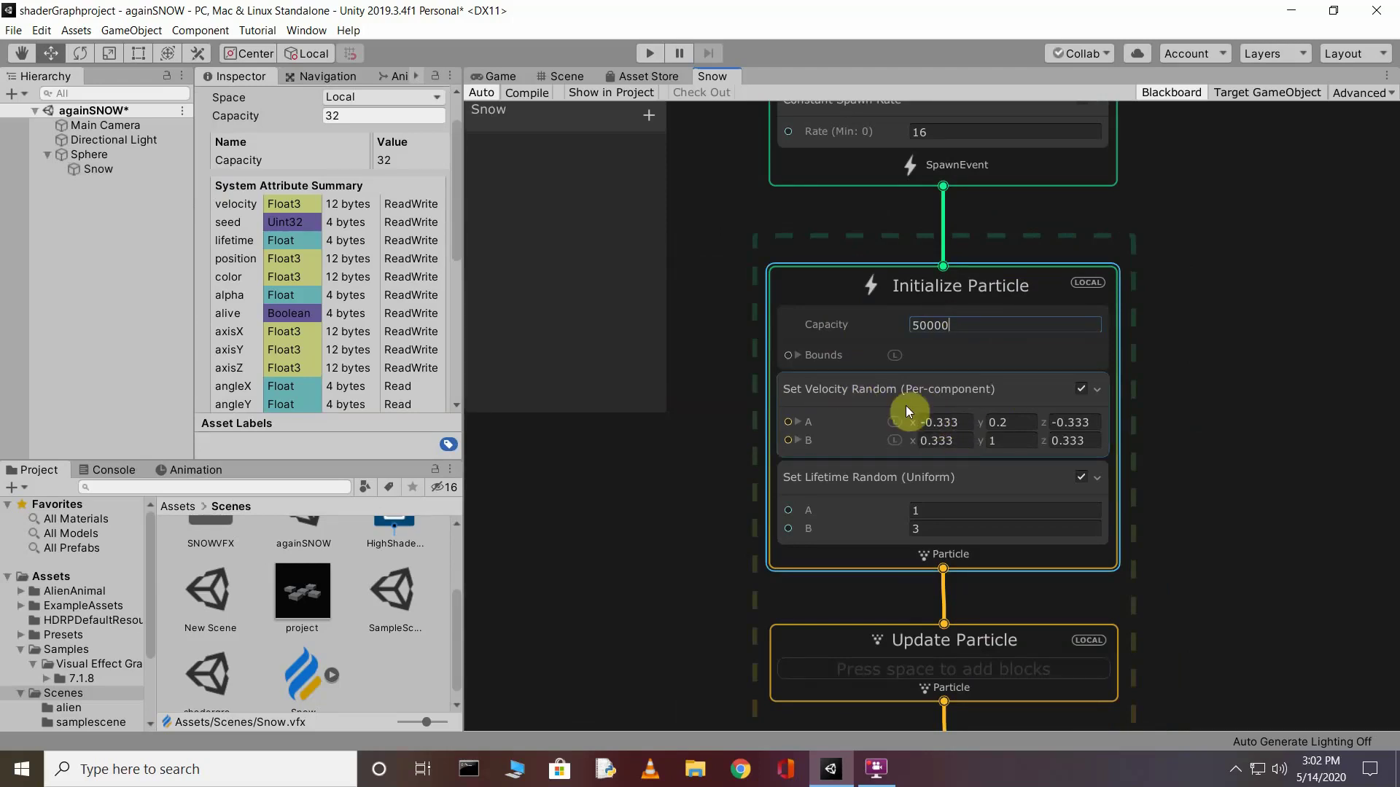
# Set the A values of Set Velocity Random in Initialize Particle to -10 on x, y and z.
pyautogui.click(962, 423)
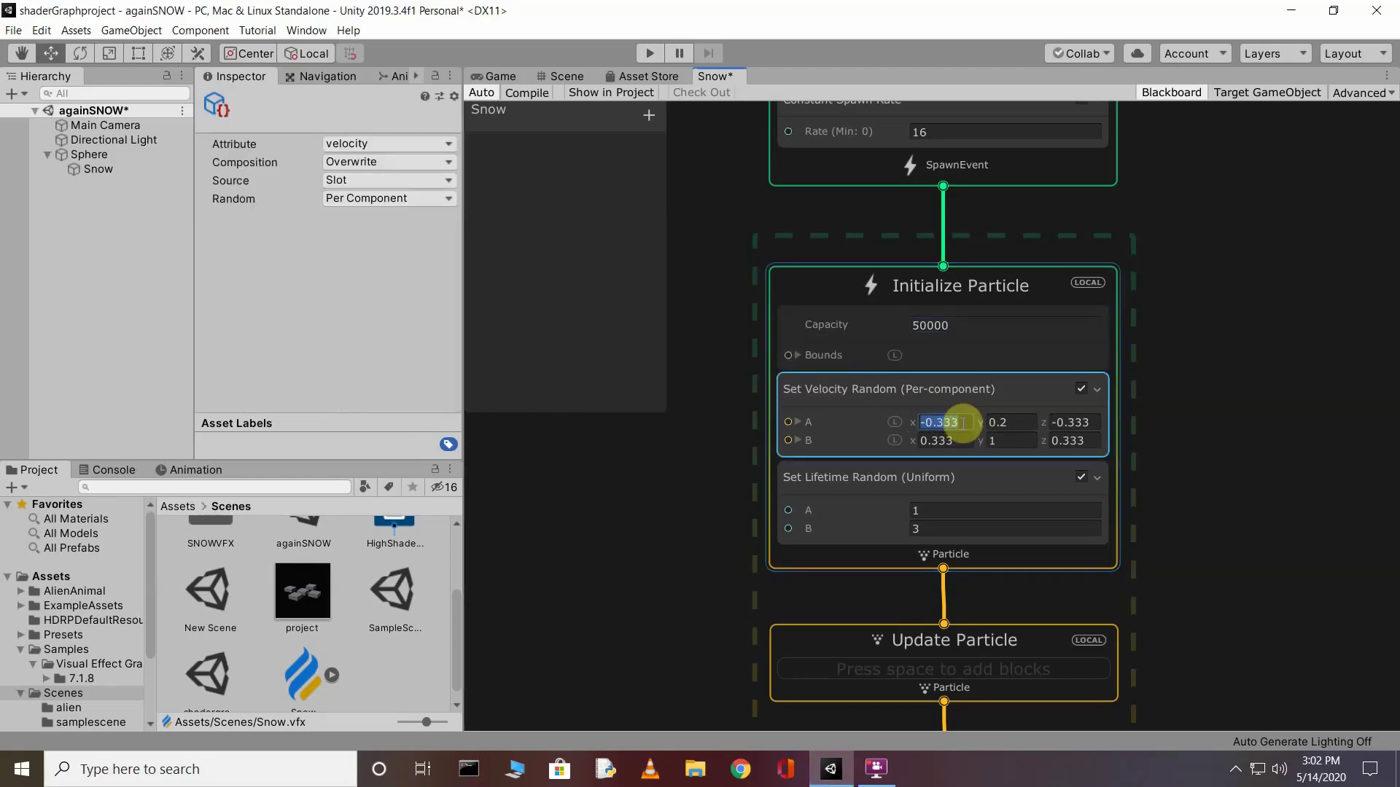
pyautogui.press('BackSpace')
pyautogui.write('10')
pyautogui.click(1006, 423)
pyautogui.write('-10')
pyautogui.click(1072, 423)
pyautogui.write('1')
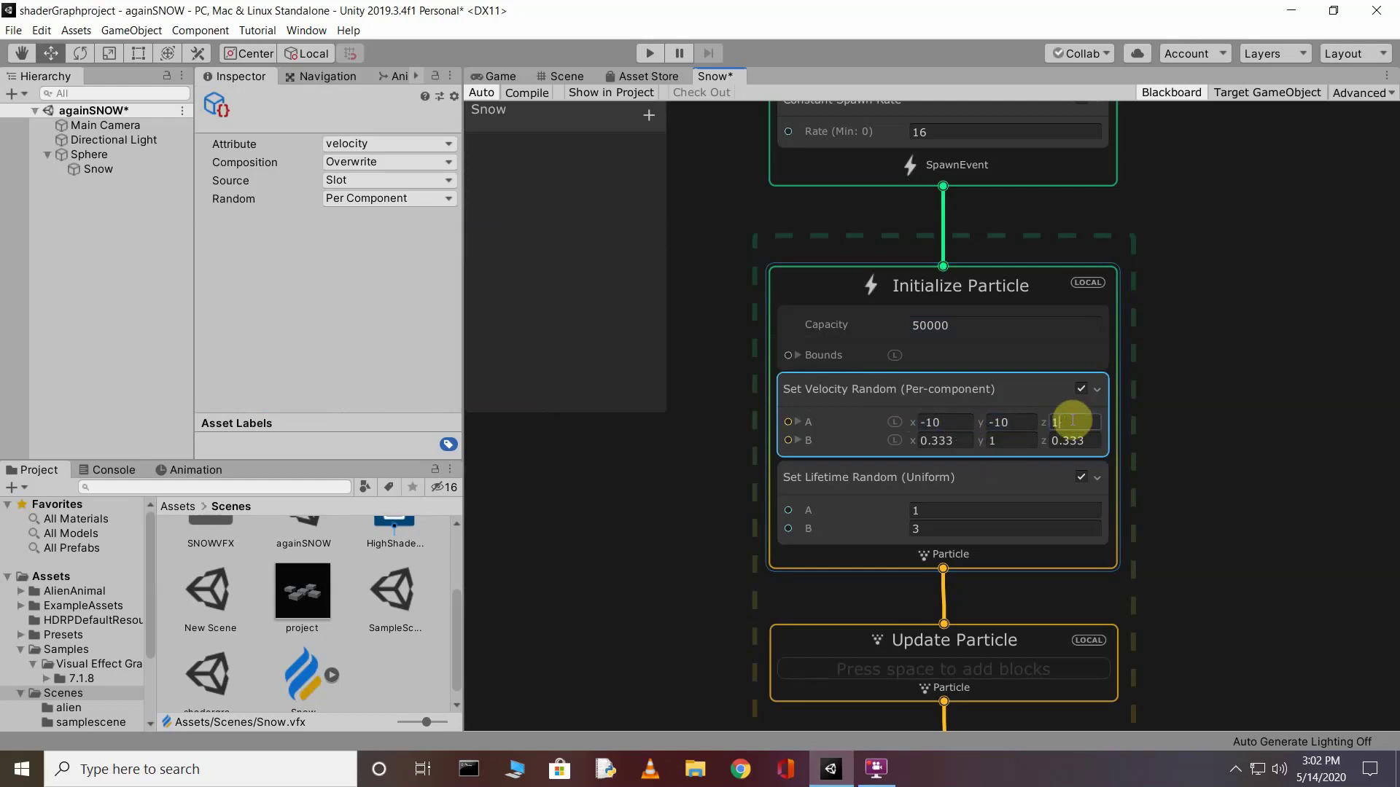
pyautogui.write('0')
# Set the B values of Set Velocity Random to 10 on x, y and z, and preview the particles in the scene.
pyautogui.click(947, 440)
pyautogui.press('BackSpace')
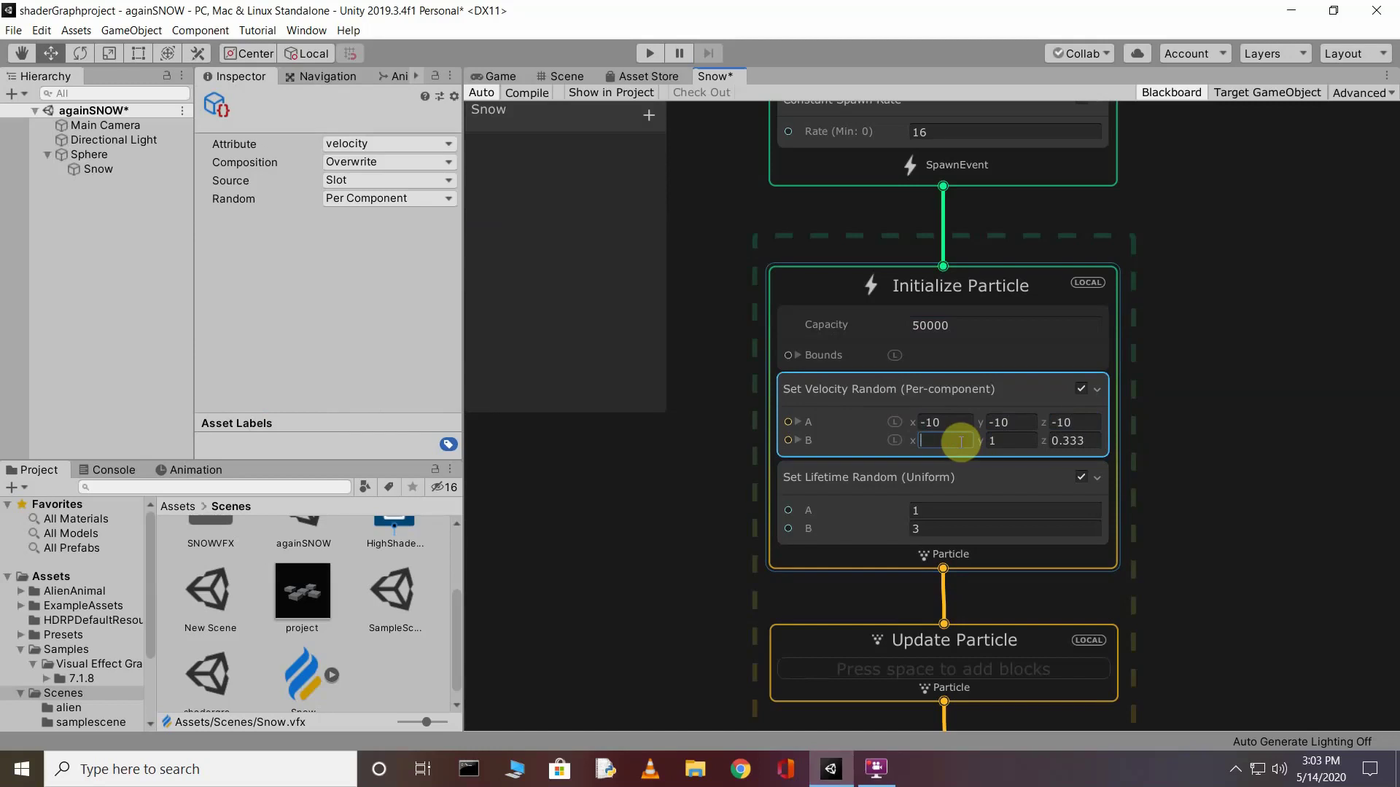
pyautogui.write('10')
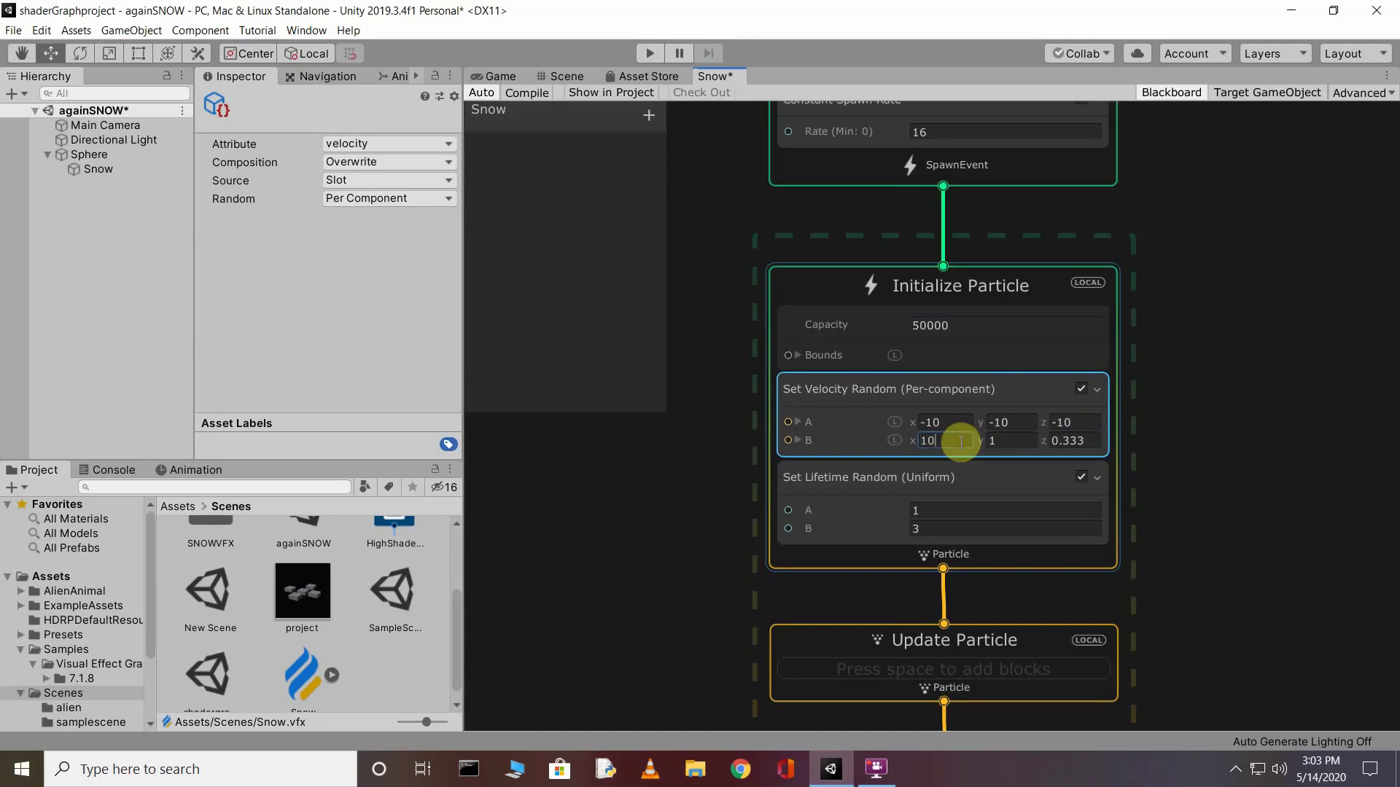
pyautogui.click(1013, 439)
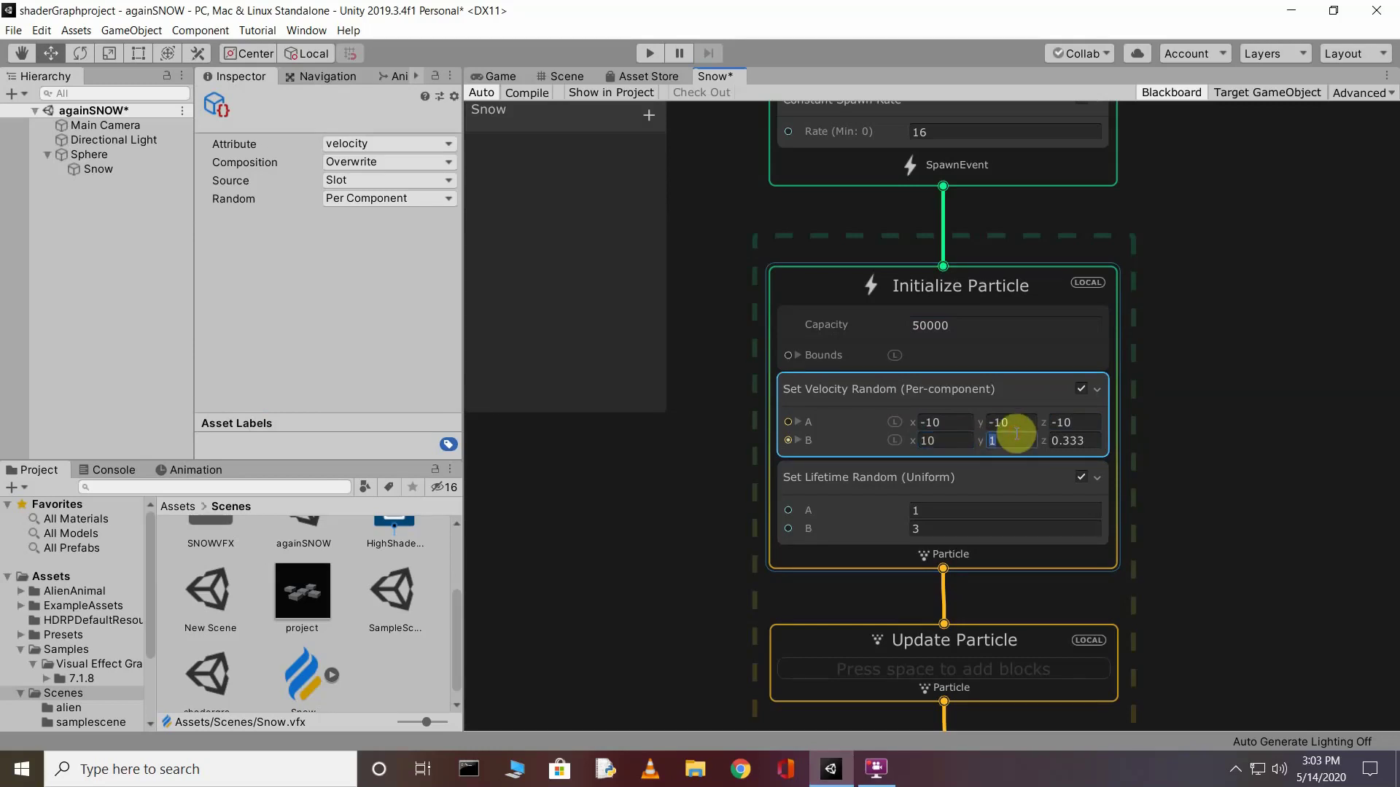
pyautogui.write('10')
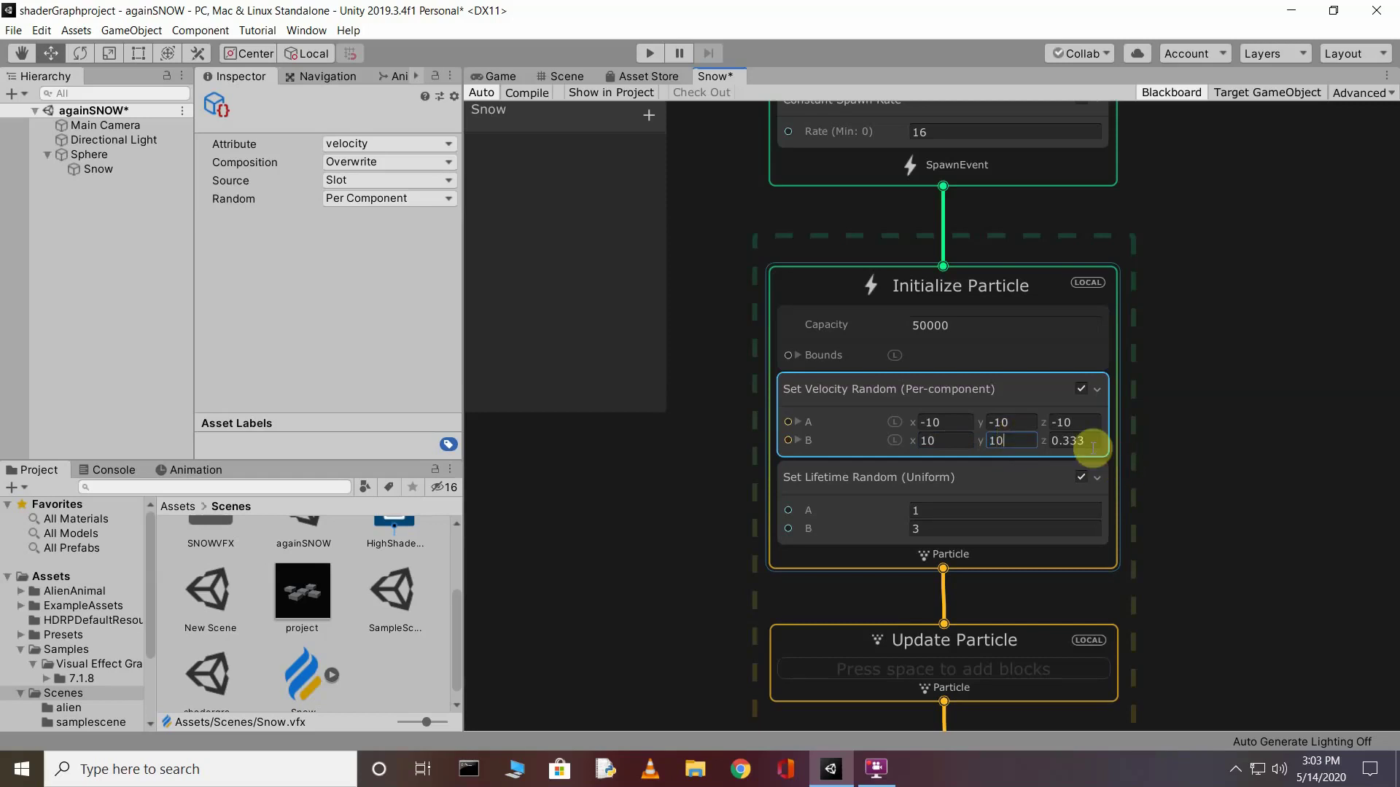
pyautogui.click(1079, 441)
pyautogui.press('BackSpace')
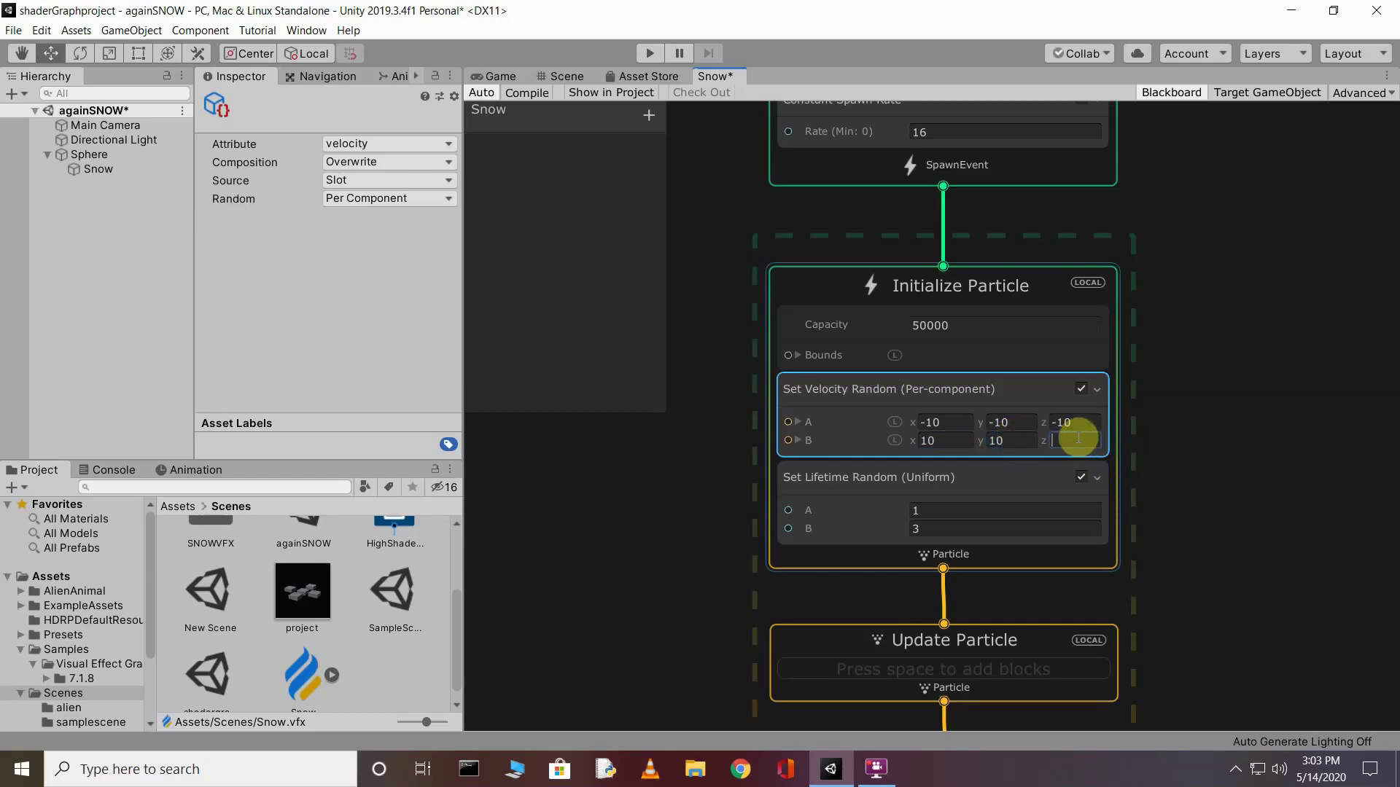
pyautogui.write('10')
pyautogui.press('Return')
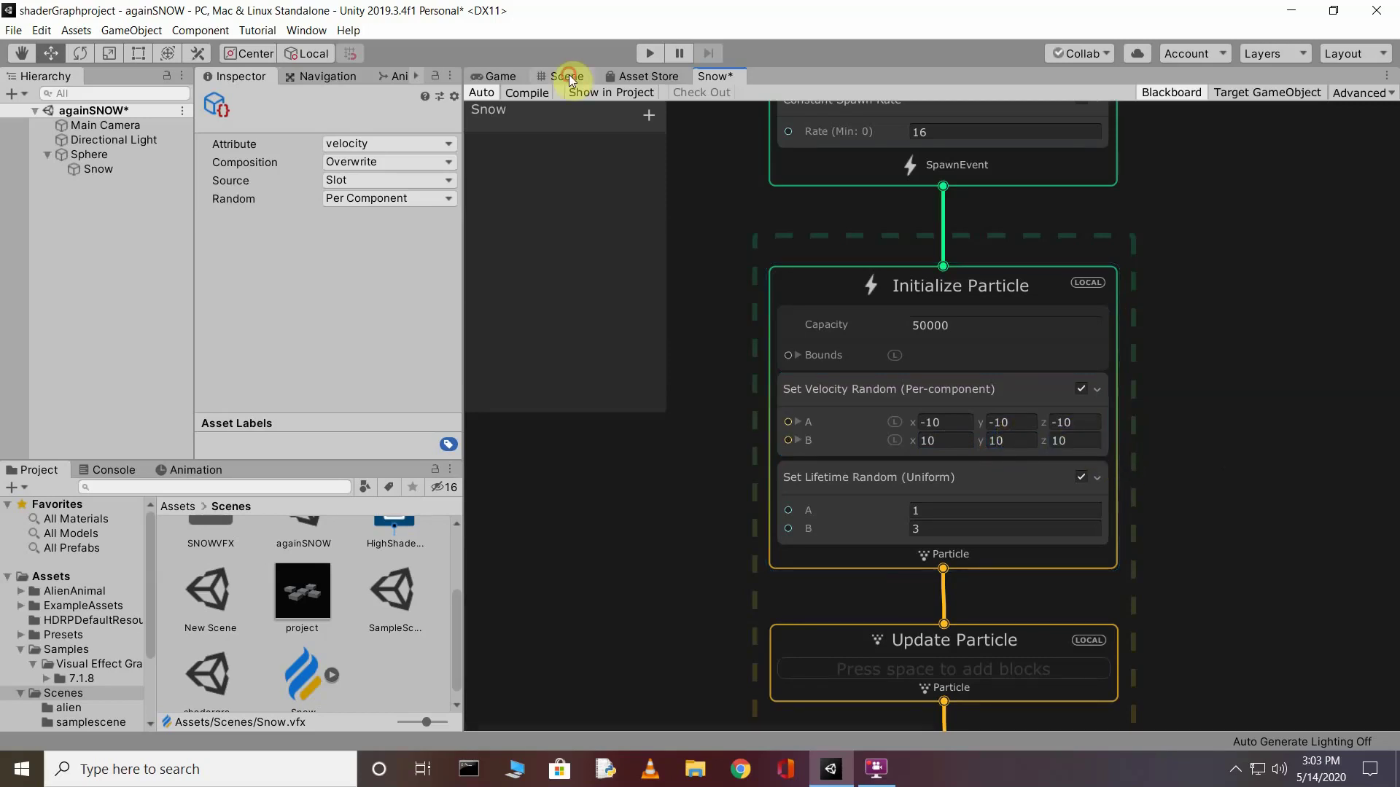
pyautogui.click(568, 76)
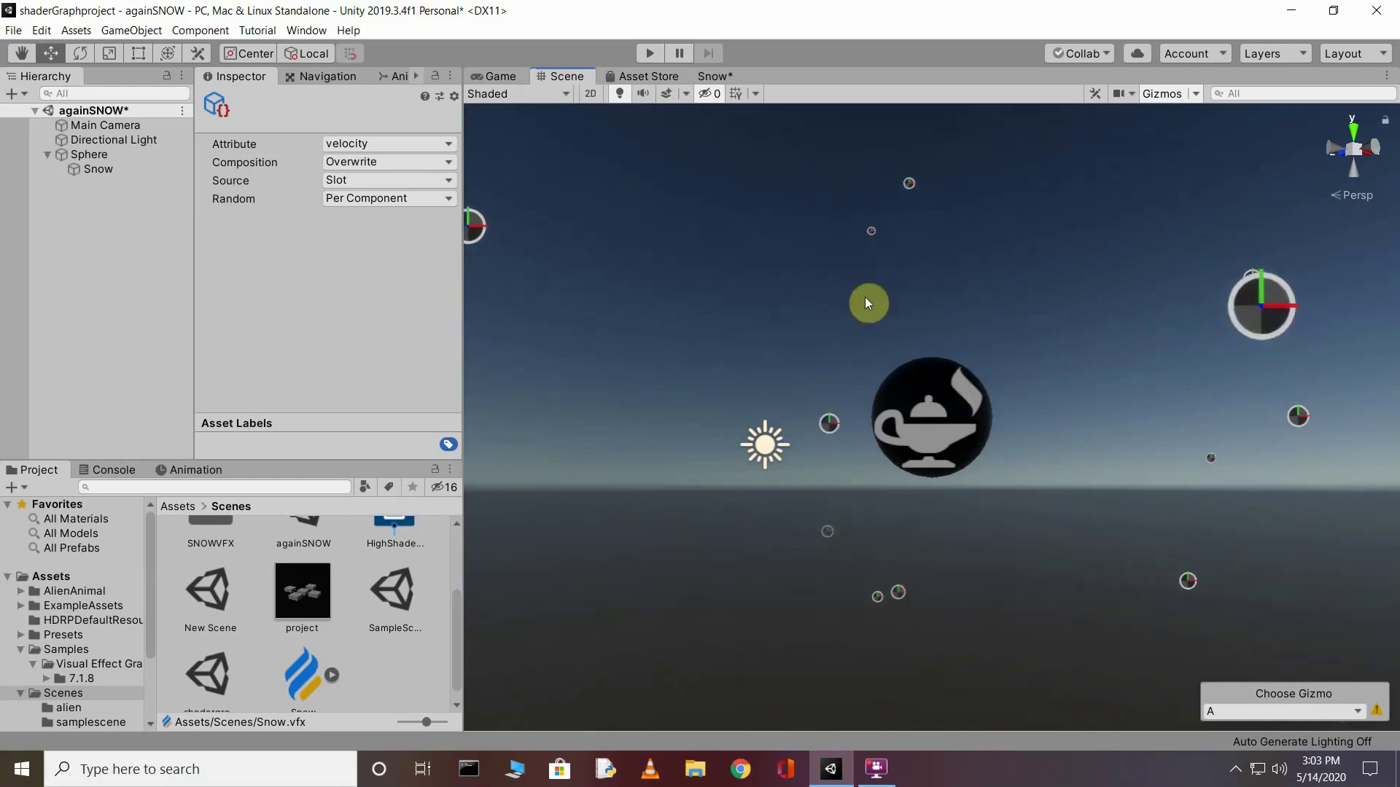
pyautogui.click(719, 77)
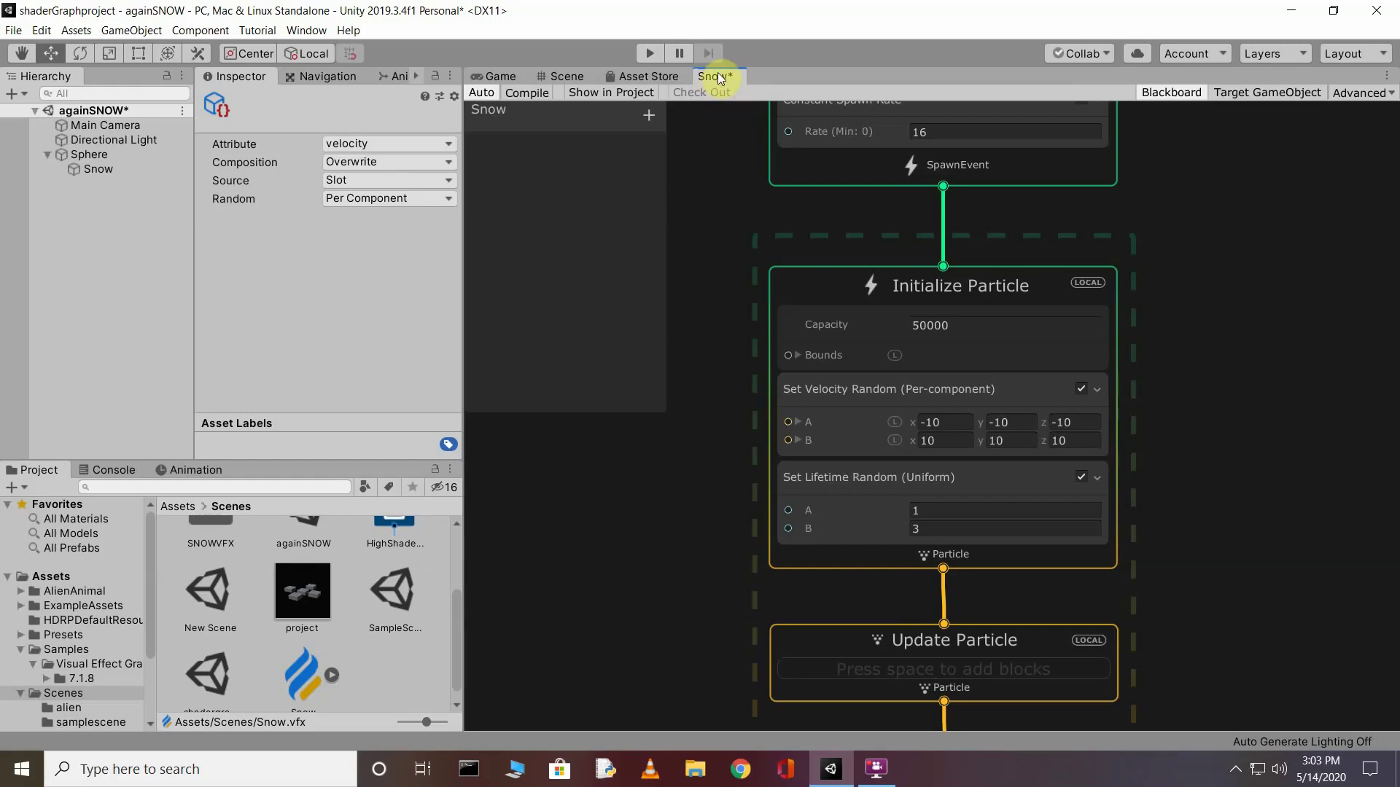
# Set the Blend Mode of the Output Particle Quad context to Additive.
pyautogui.scroll(-5, 1065, 684)
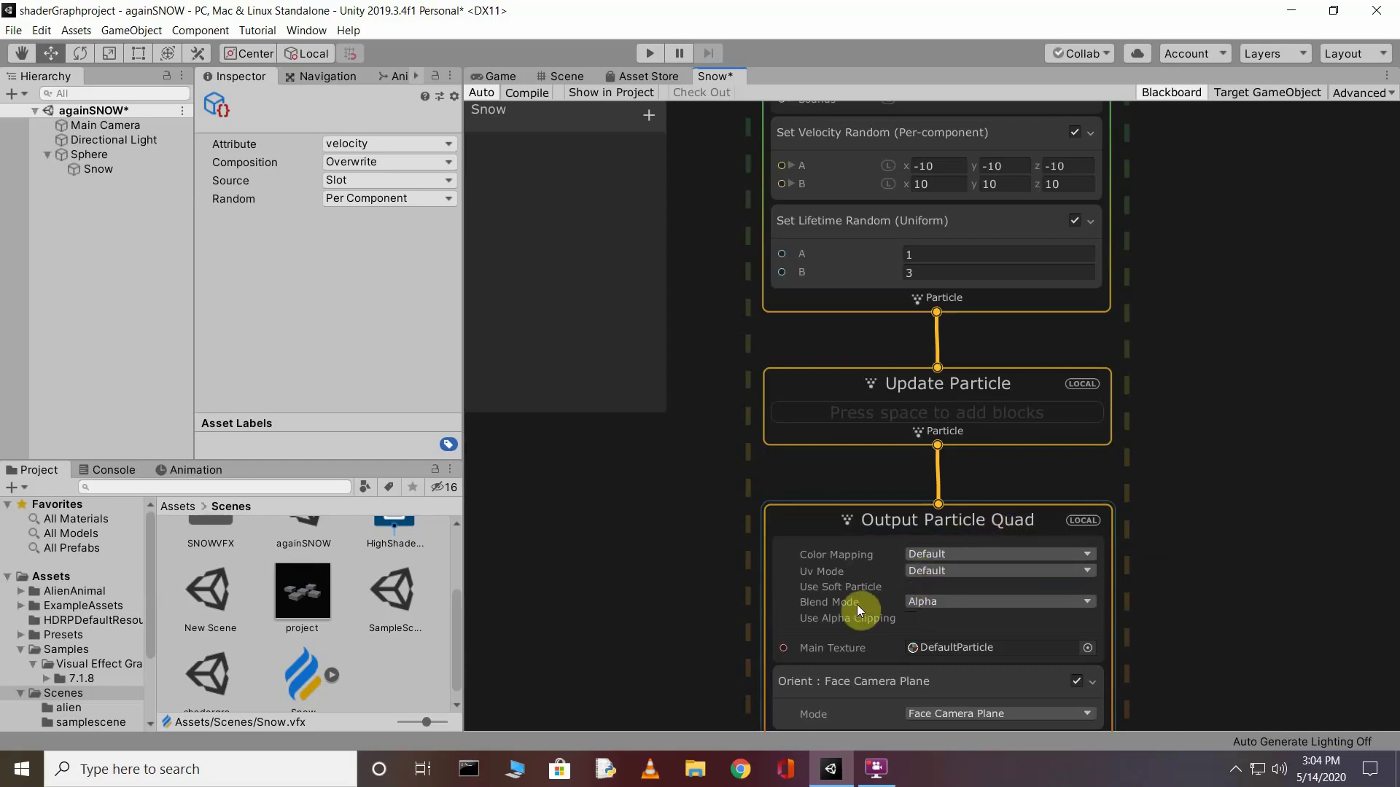
pyautogui.click(940, 601)
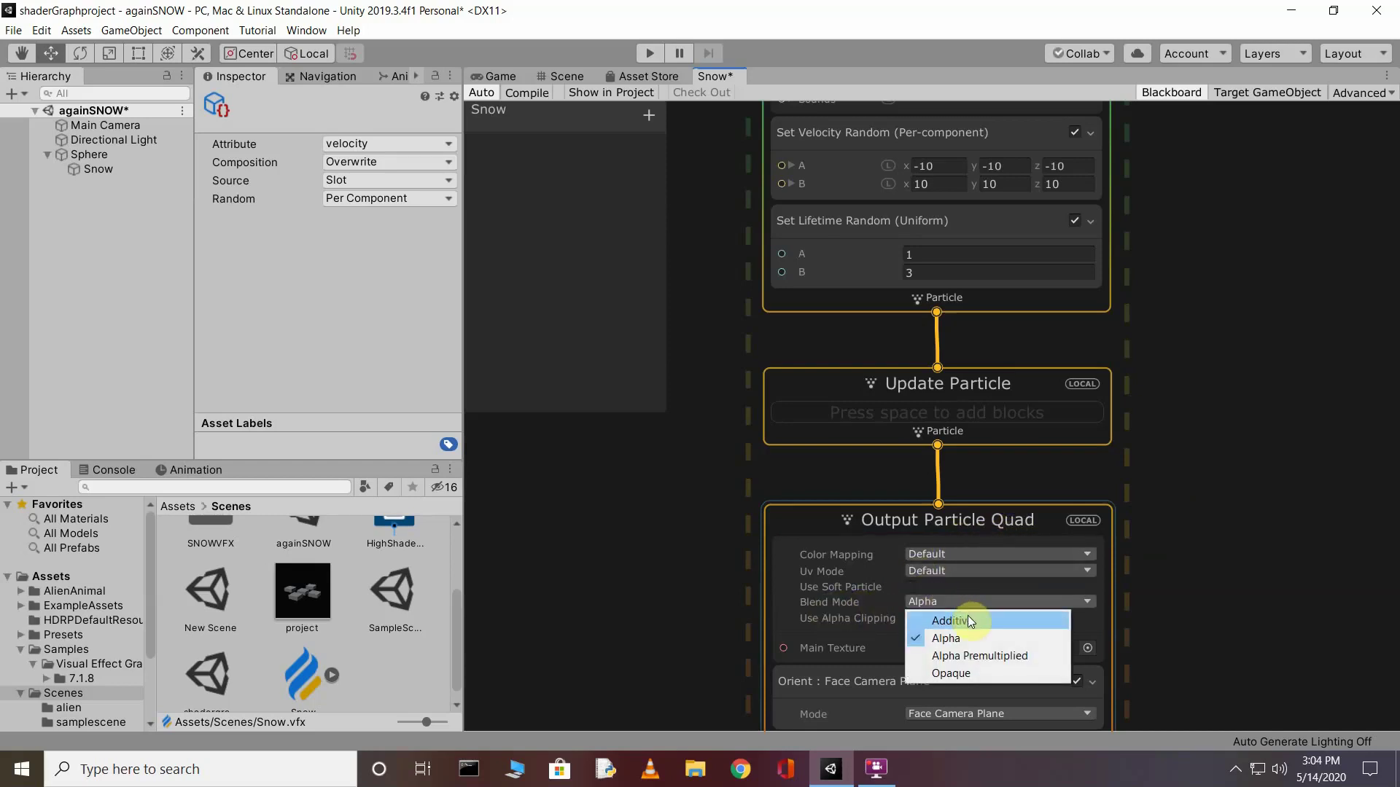
pyautogui.click(967, 616)
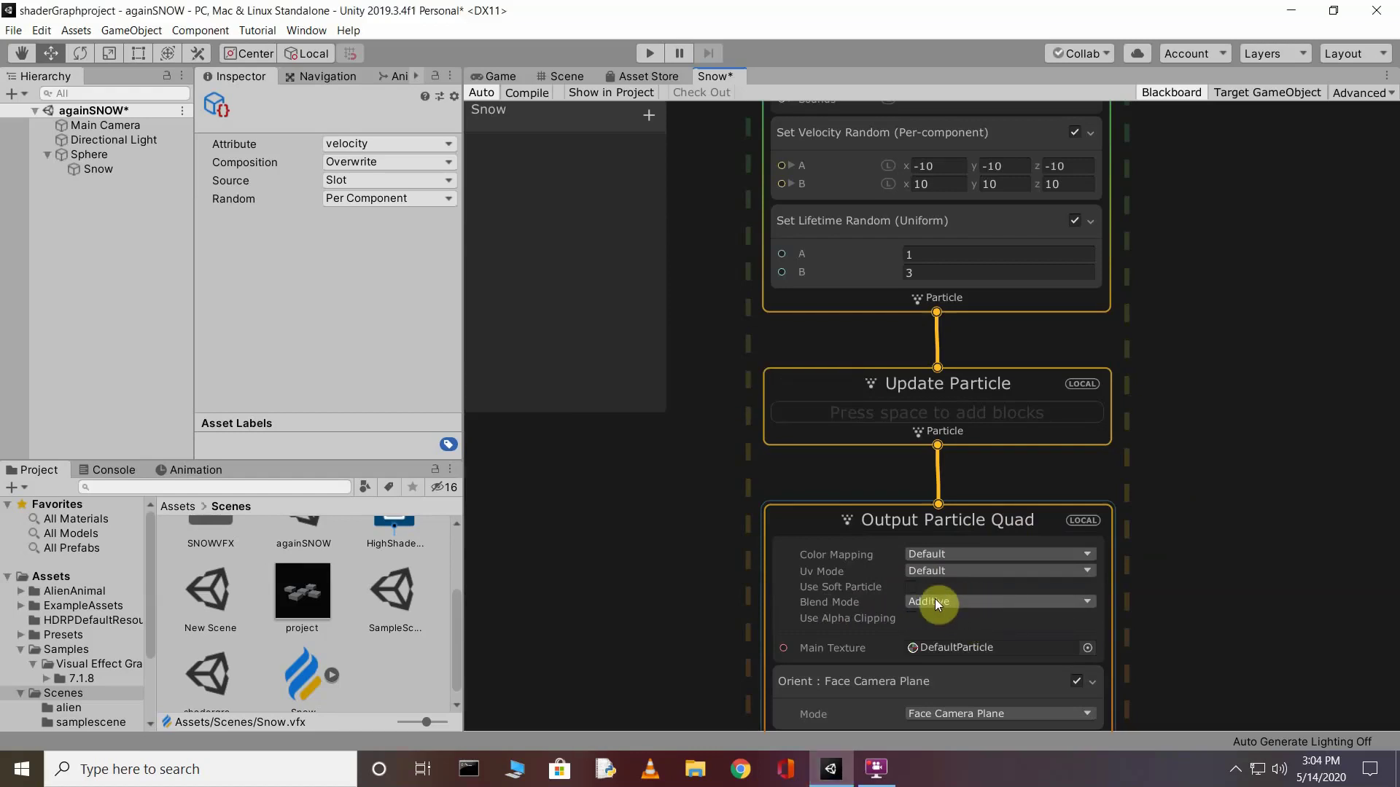
# Assign the Knob texture as the Main Texture of Output Particle Quad and view the result in the scene.
pyautogui.click(1087, 647)
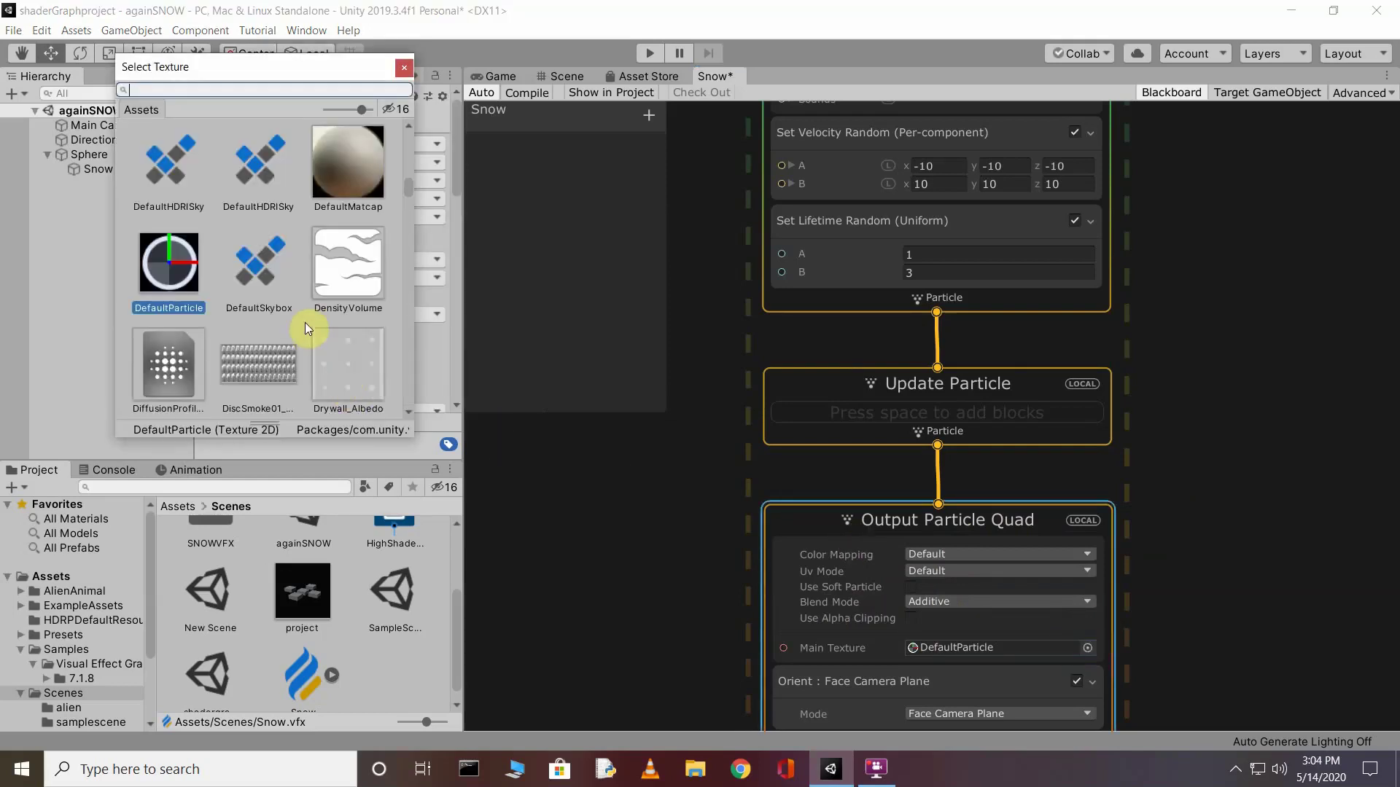
pyautogui.scroll(-15, 305, 326)
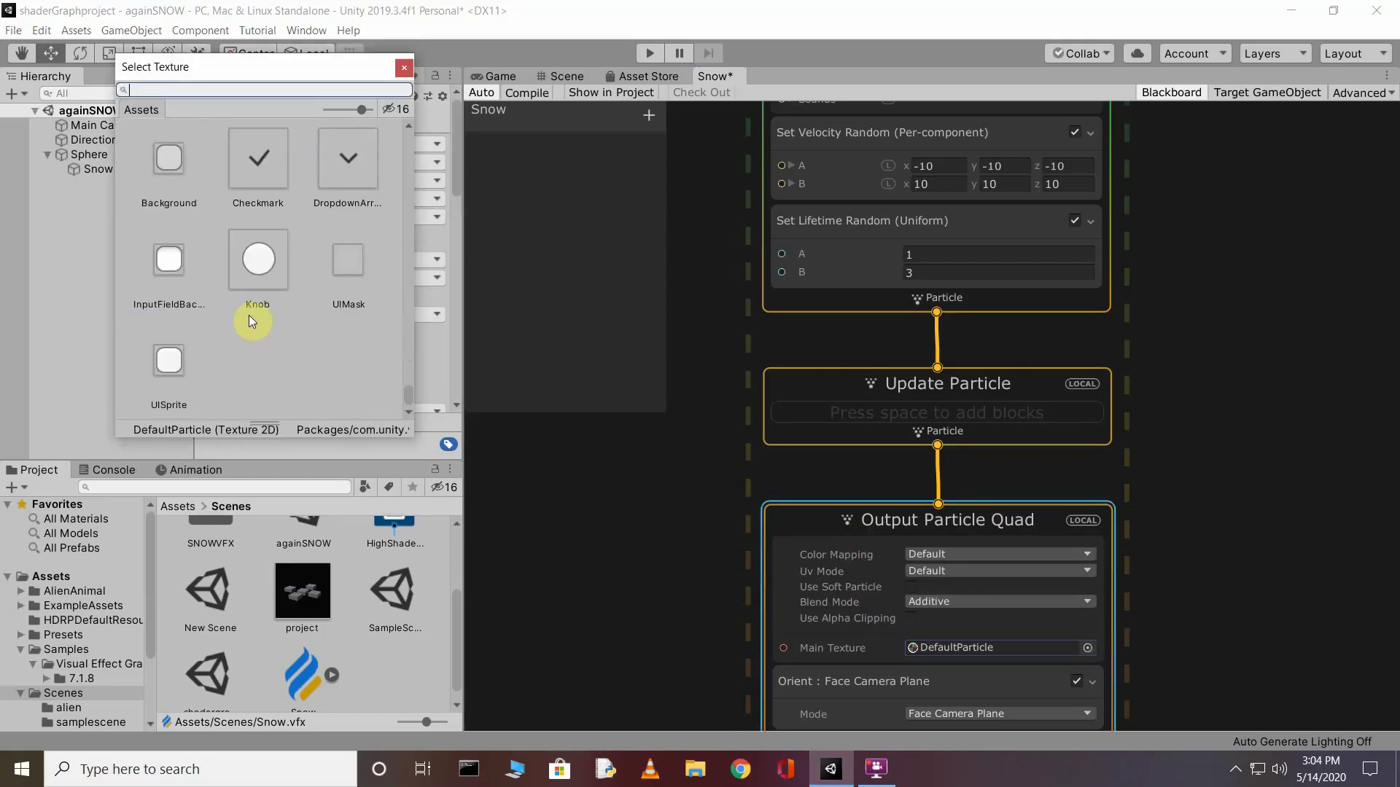
pyautogui.click(260, 260)
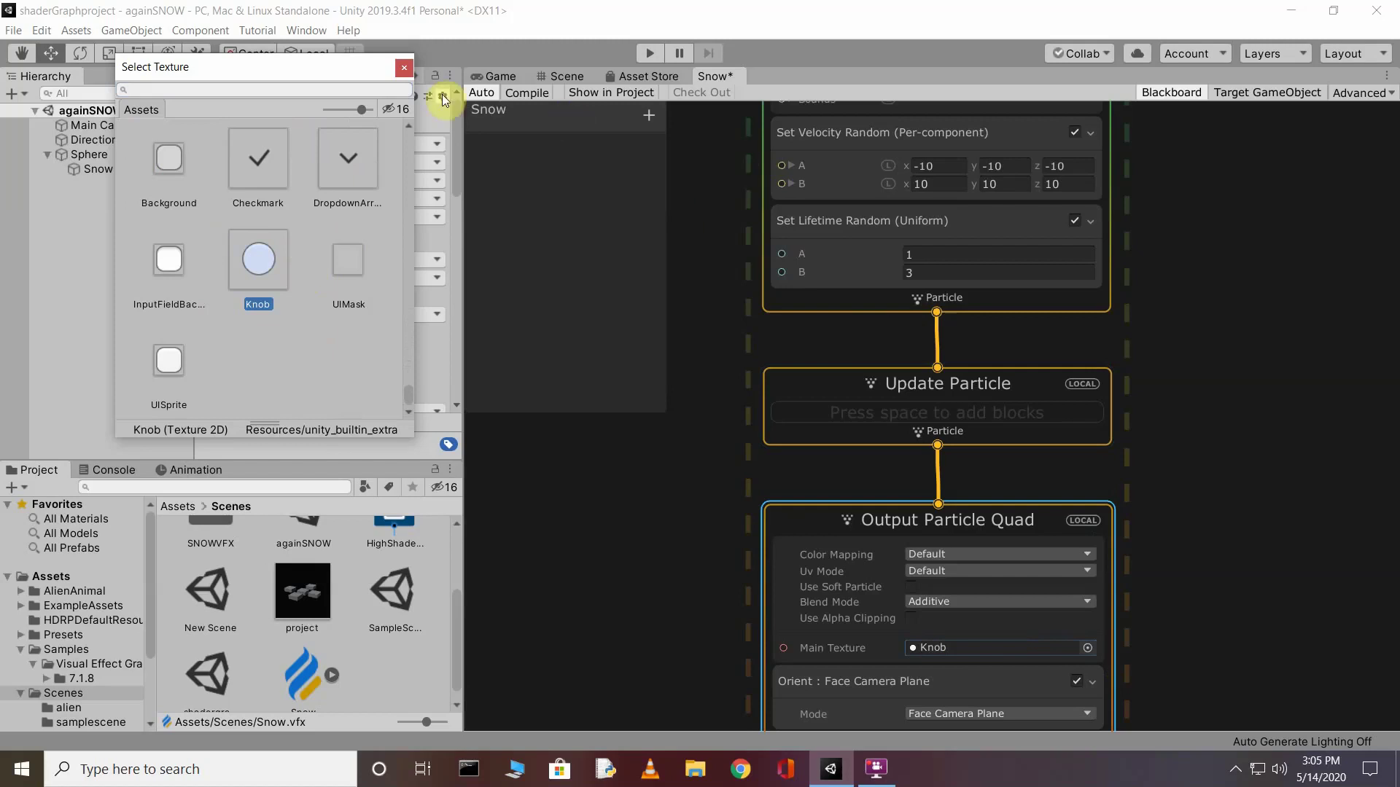
pyautogui.click(404, 70)
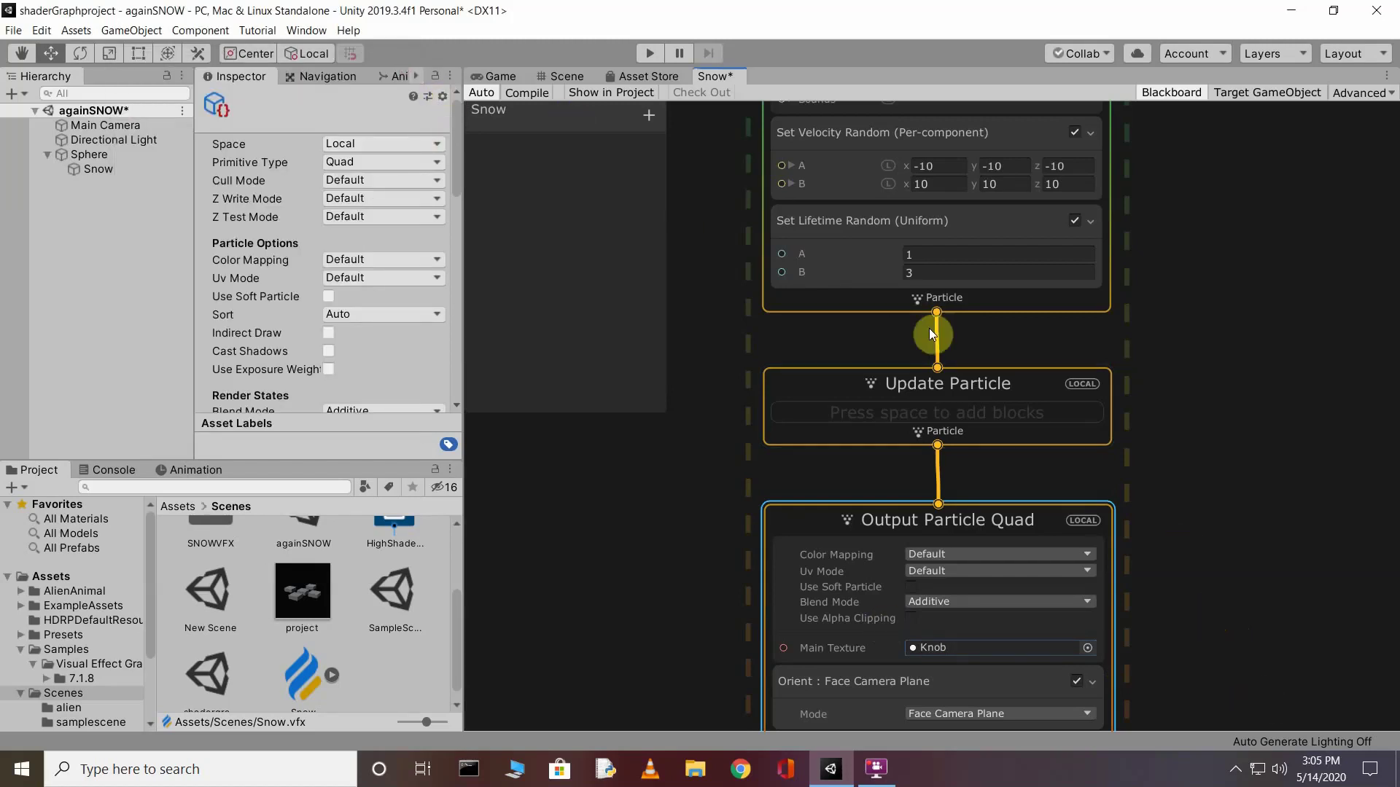
pyautogui.click(570, 73)
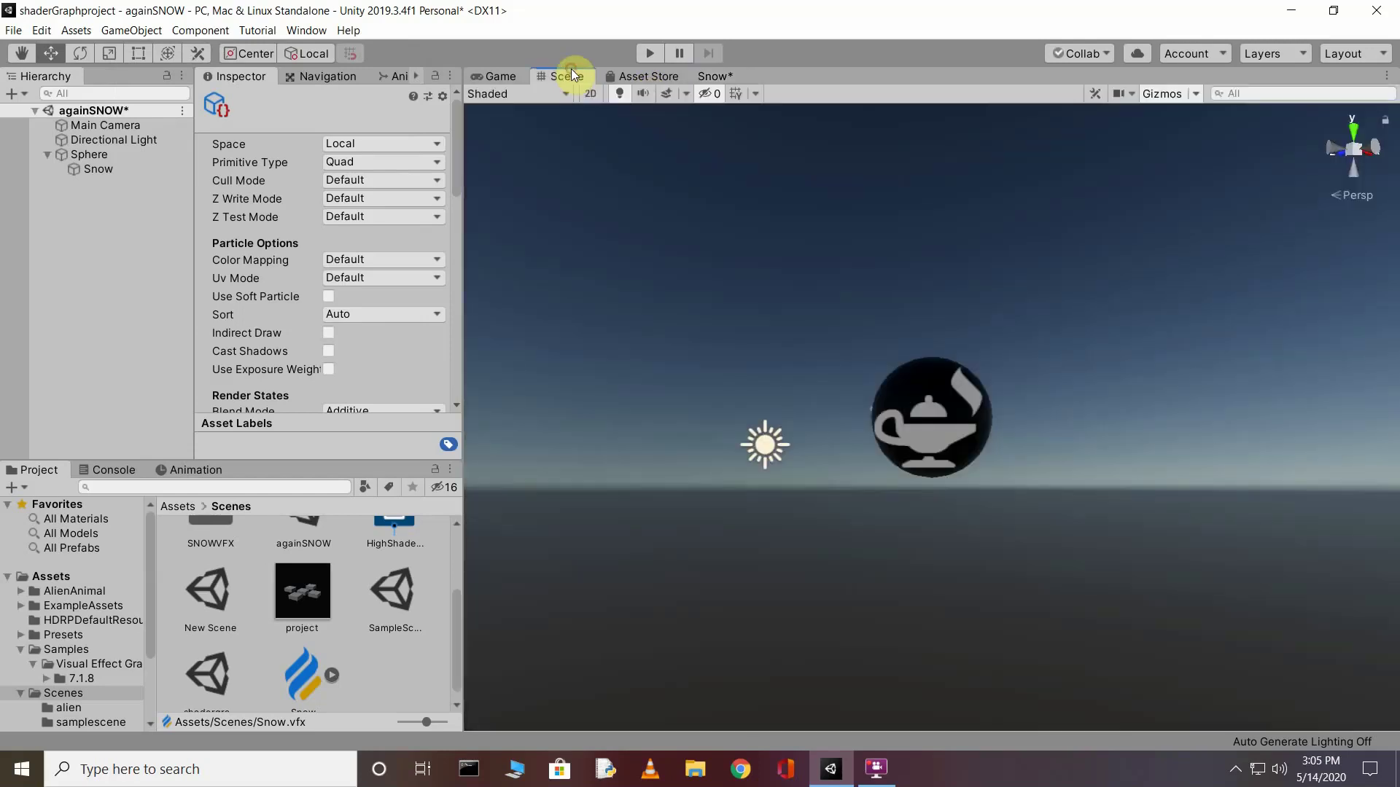
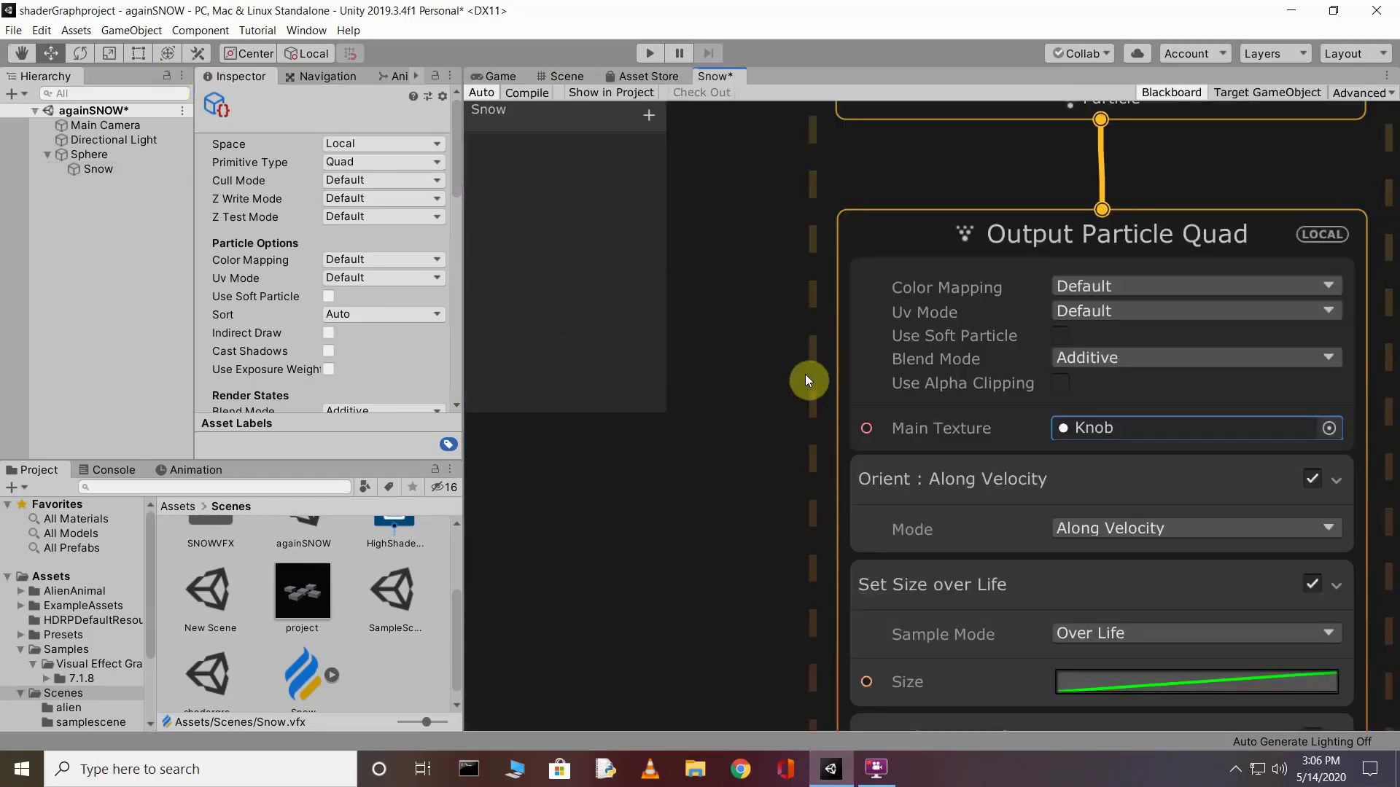
# Nearly flatten the Size curve of Set Size over Life by lowering its end key to about 0.1.
pyautogui.scroll(-2, 1231, 602)
pyautogui.scroll(4, 1314, 697)
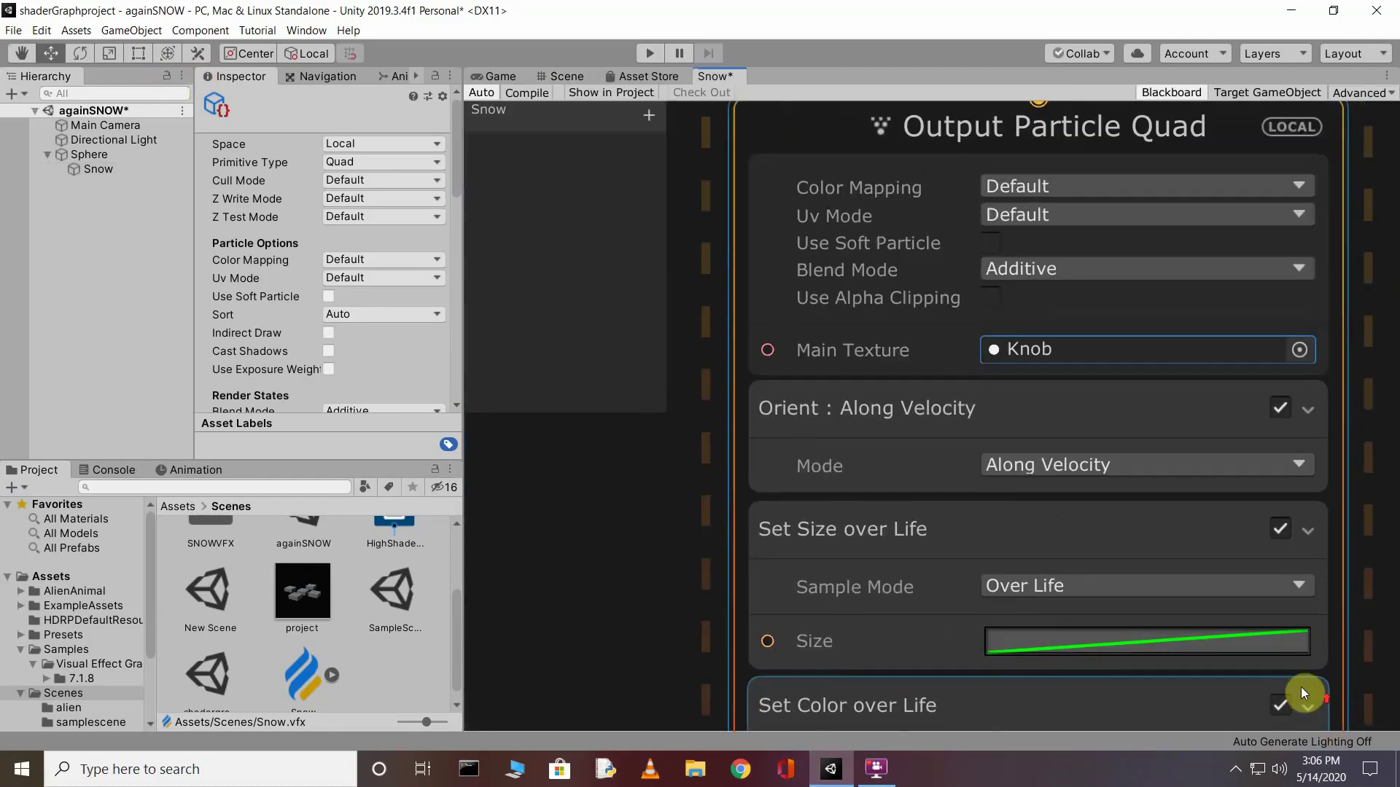
pyautogui.click(1082, 639)
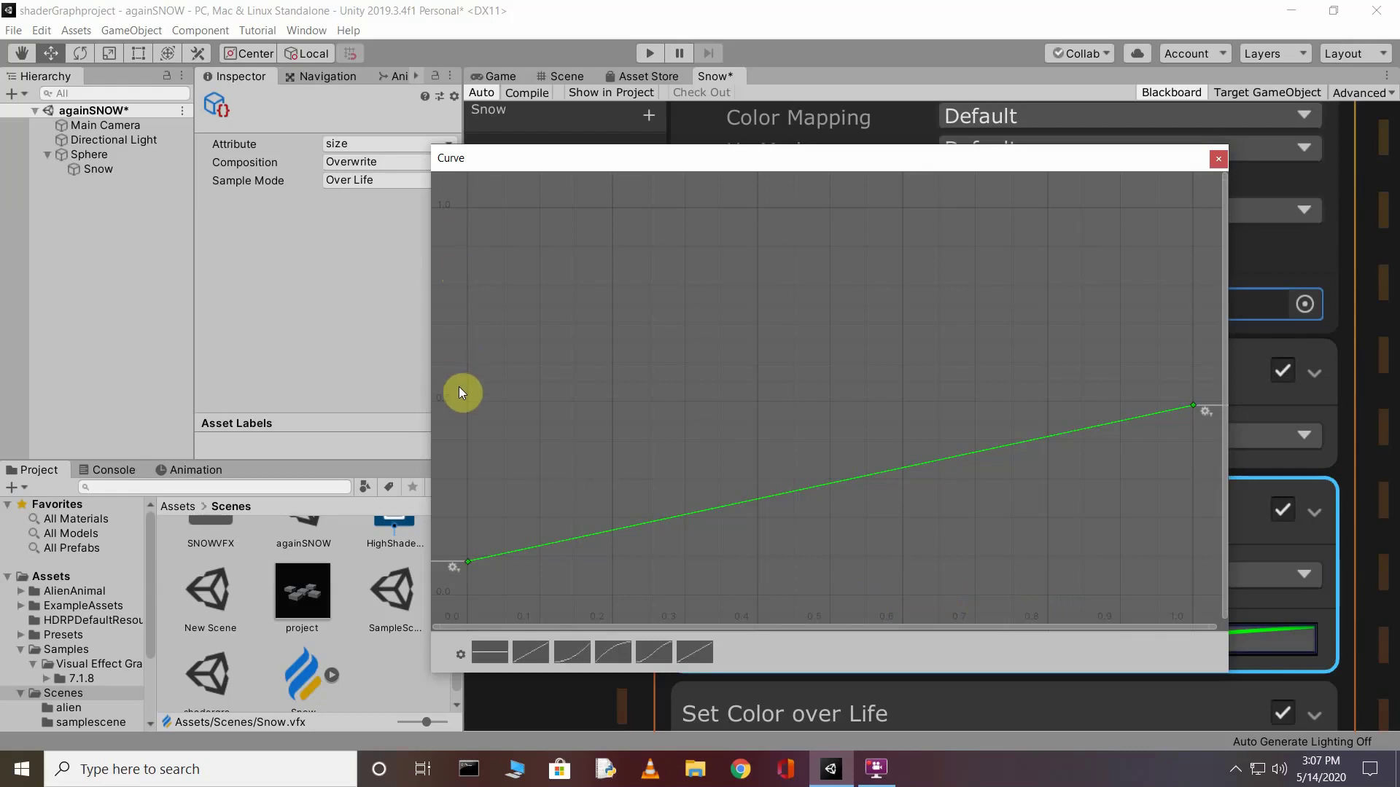
pyautogui.scroll(5, 470, 569)
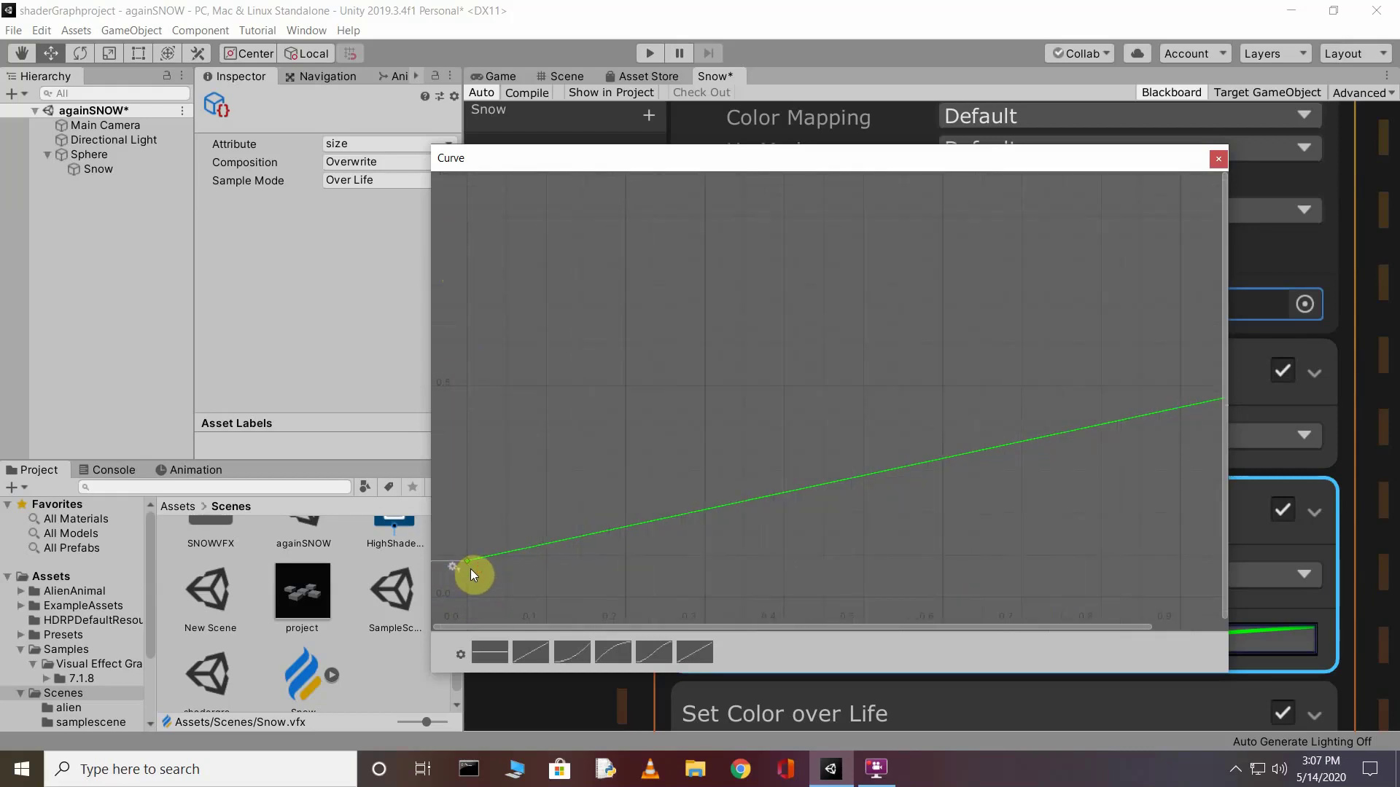
pyautogui.scroll(2, 471, 576)
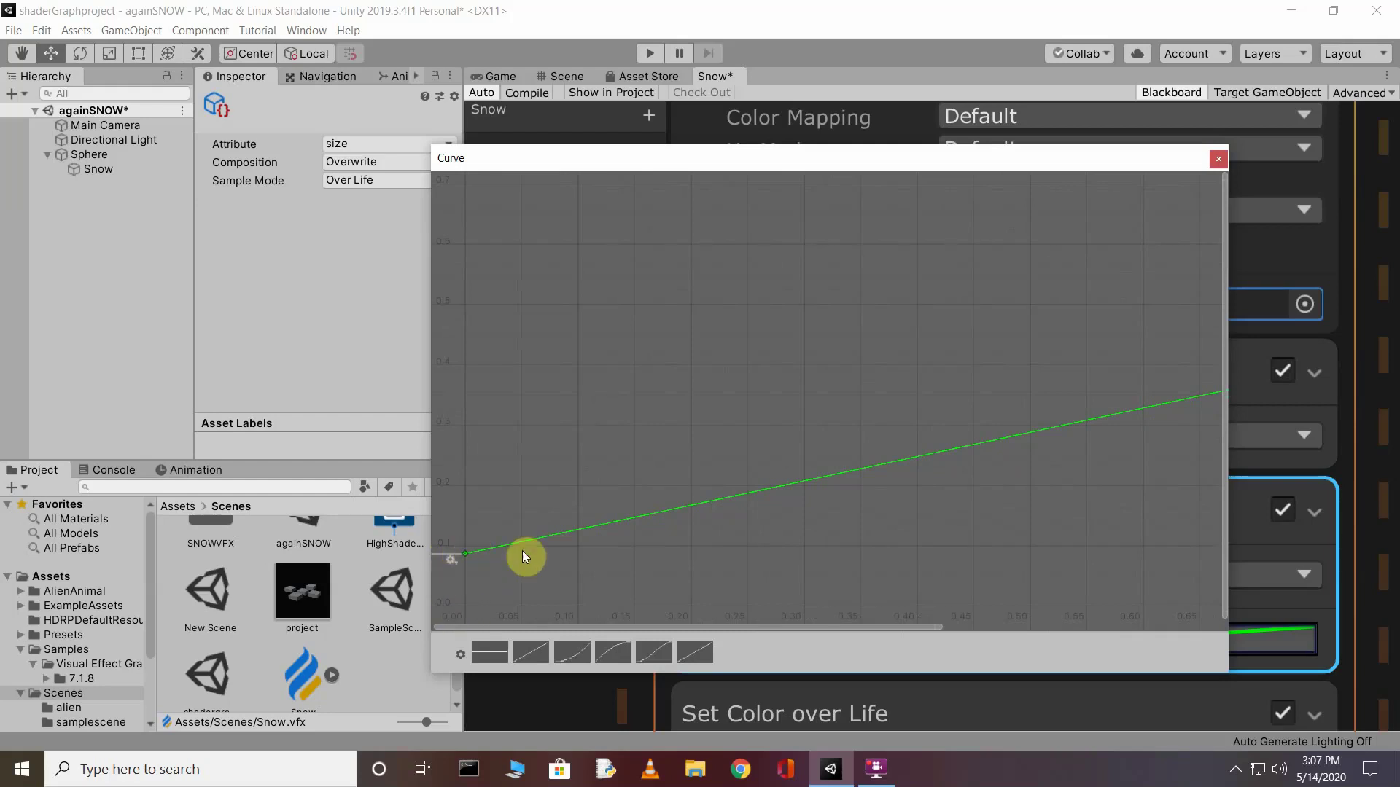
pyautogui.scroll(-3, 1084, 559)
pyautogui.scroll(-3, 1115, 565)
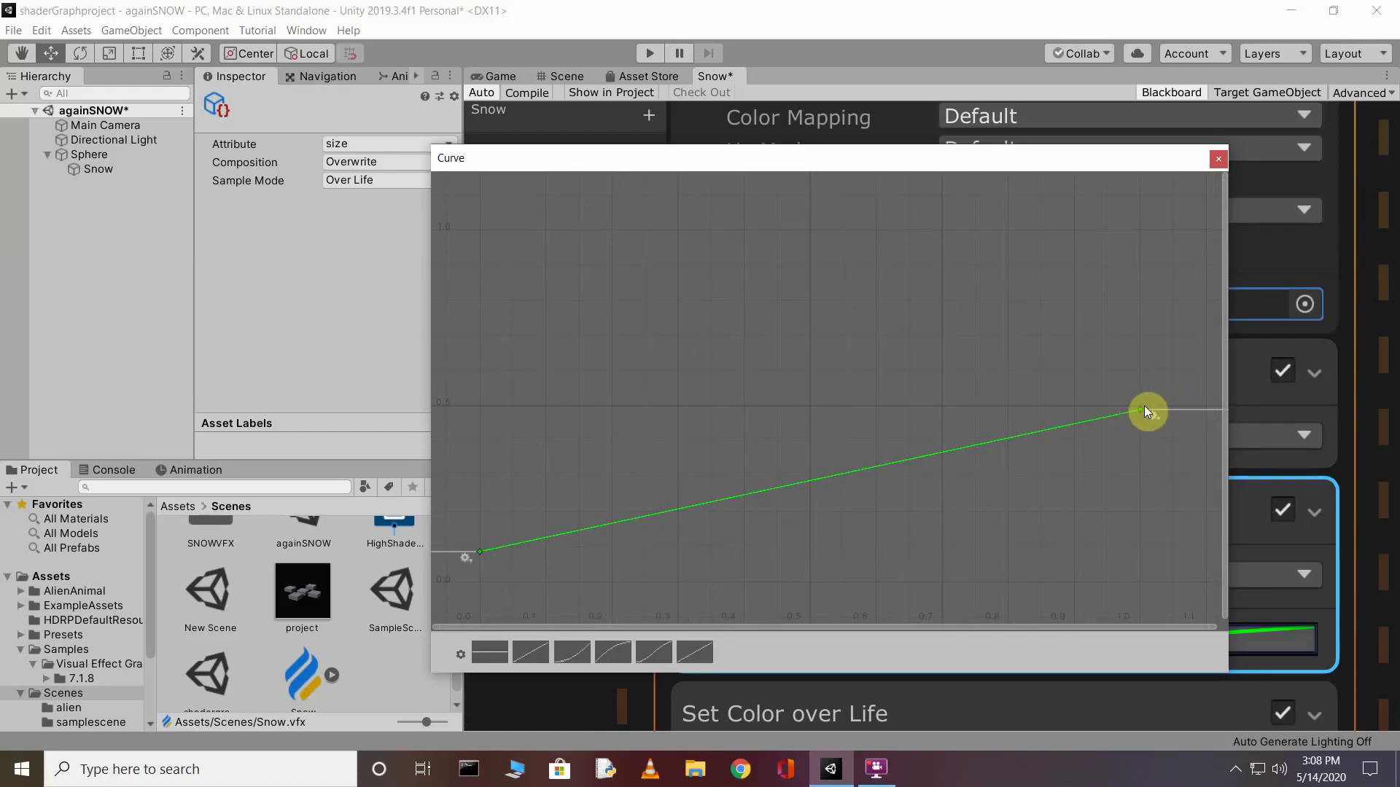
pyautogui.moveTo(1142, 413); pyautogui.dragTo(1140, 547)
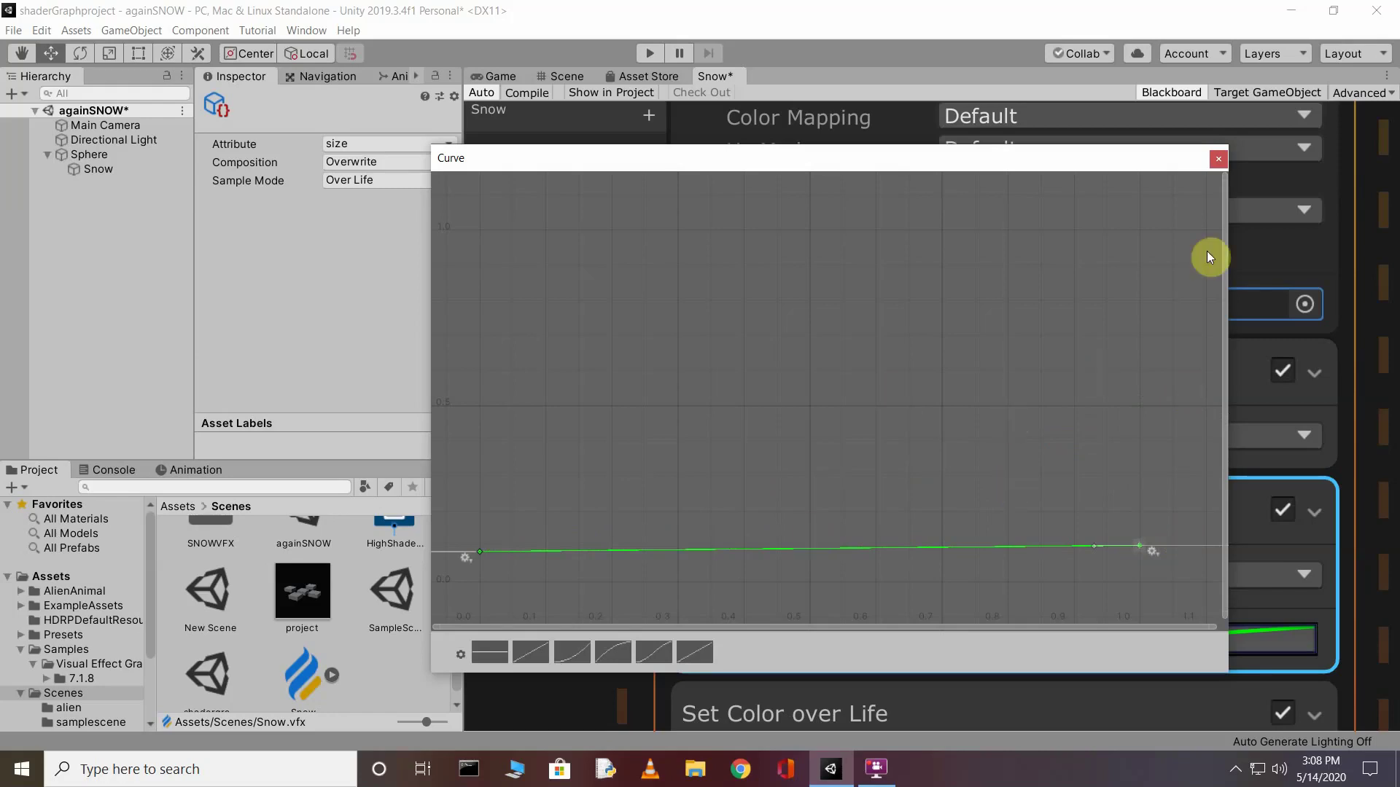
pyautogui.click(1223, 159)
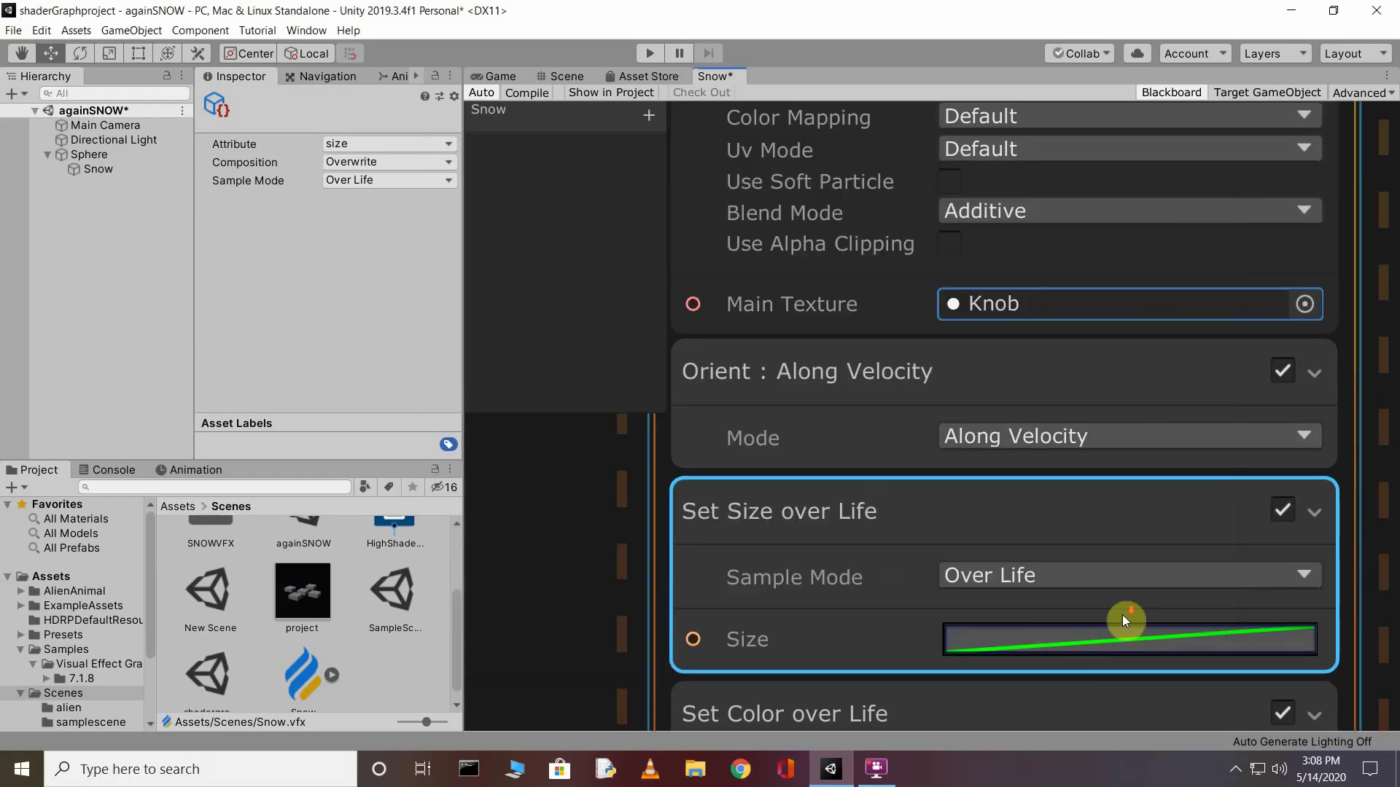
# Check the size of the particles around the sphere in the scene, and return to the Snow graph.
pyautogui.scroll(-2, 1131, 617)
pyautogui.scroll(-2, 1137, 641)
pyautogui.scroll(5, 1145, 669)
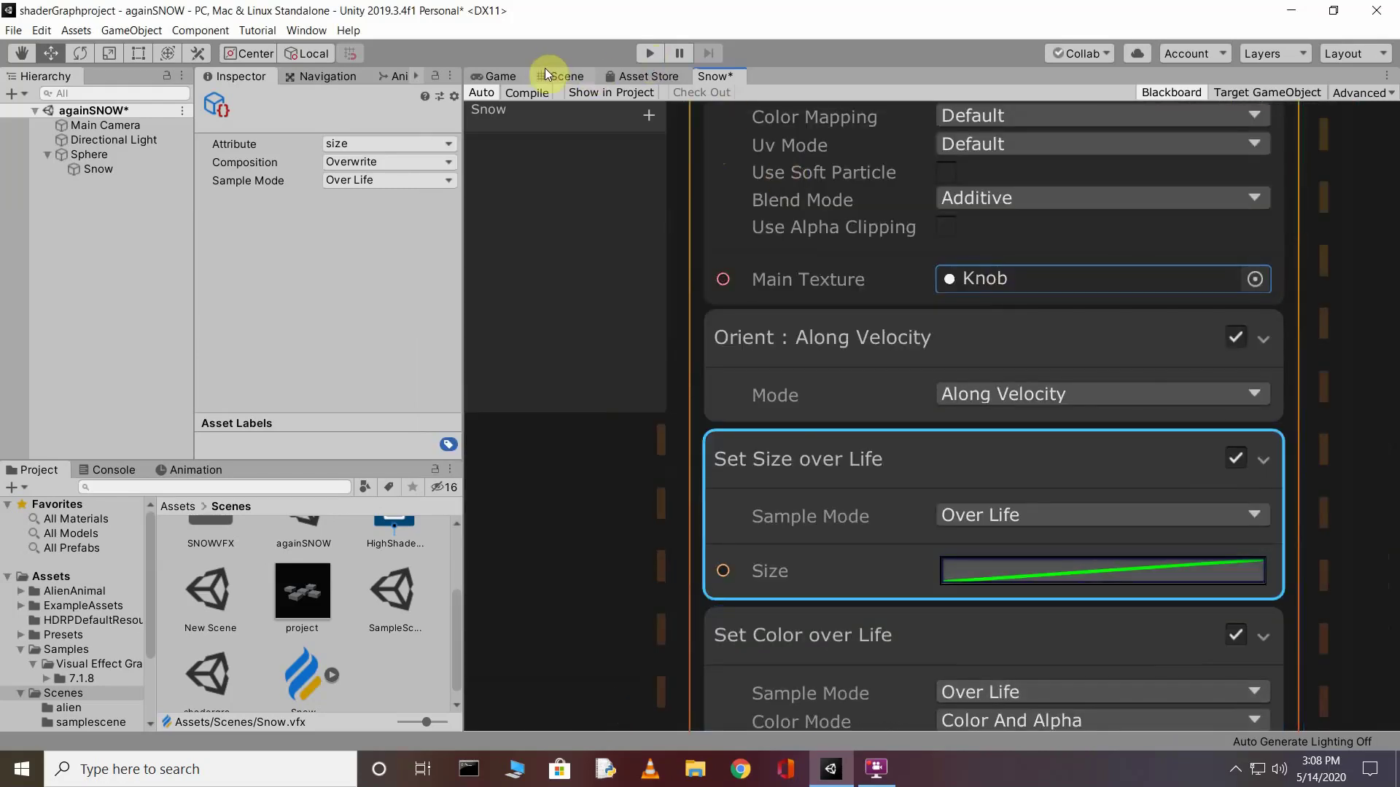
pyautogui.click(573, 76)
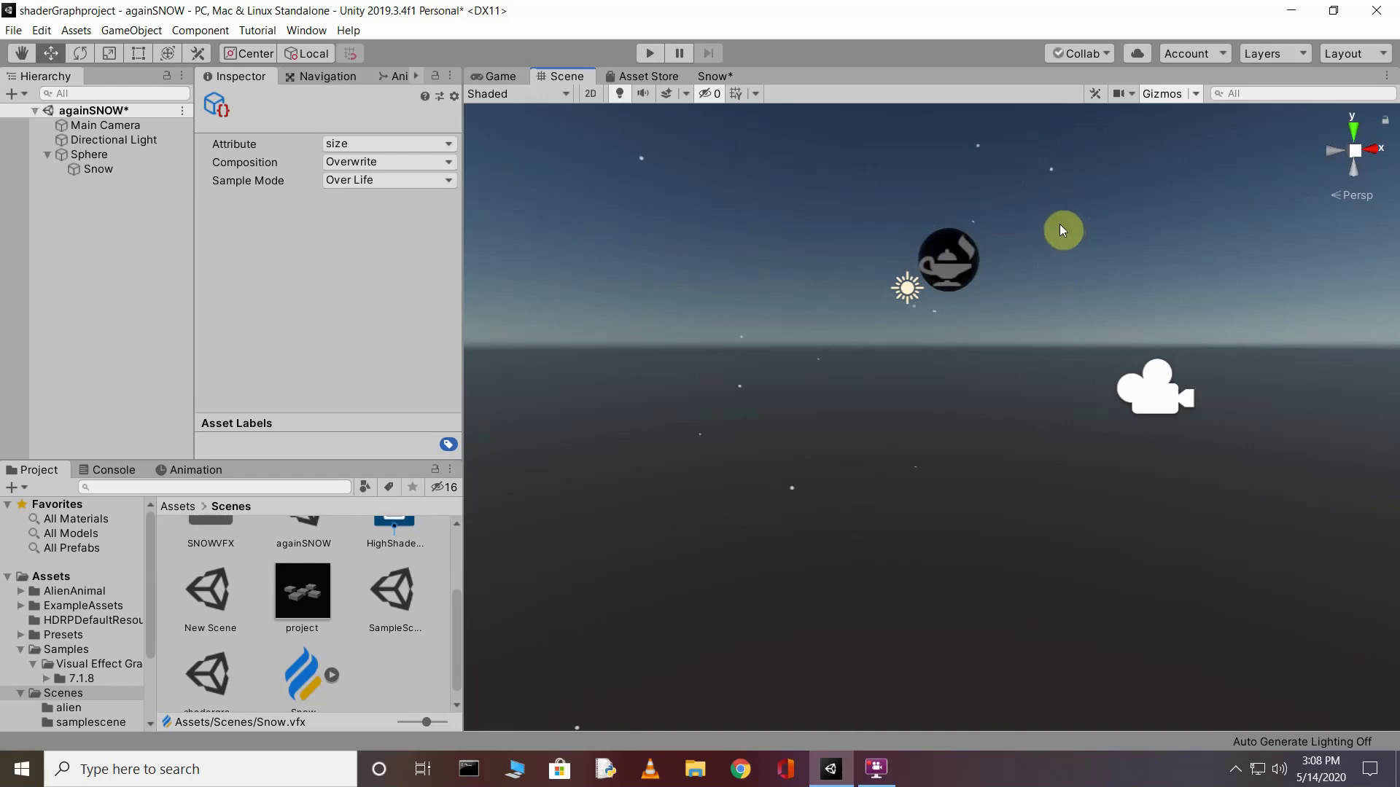
pyautogui.click(727, 76)
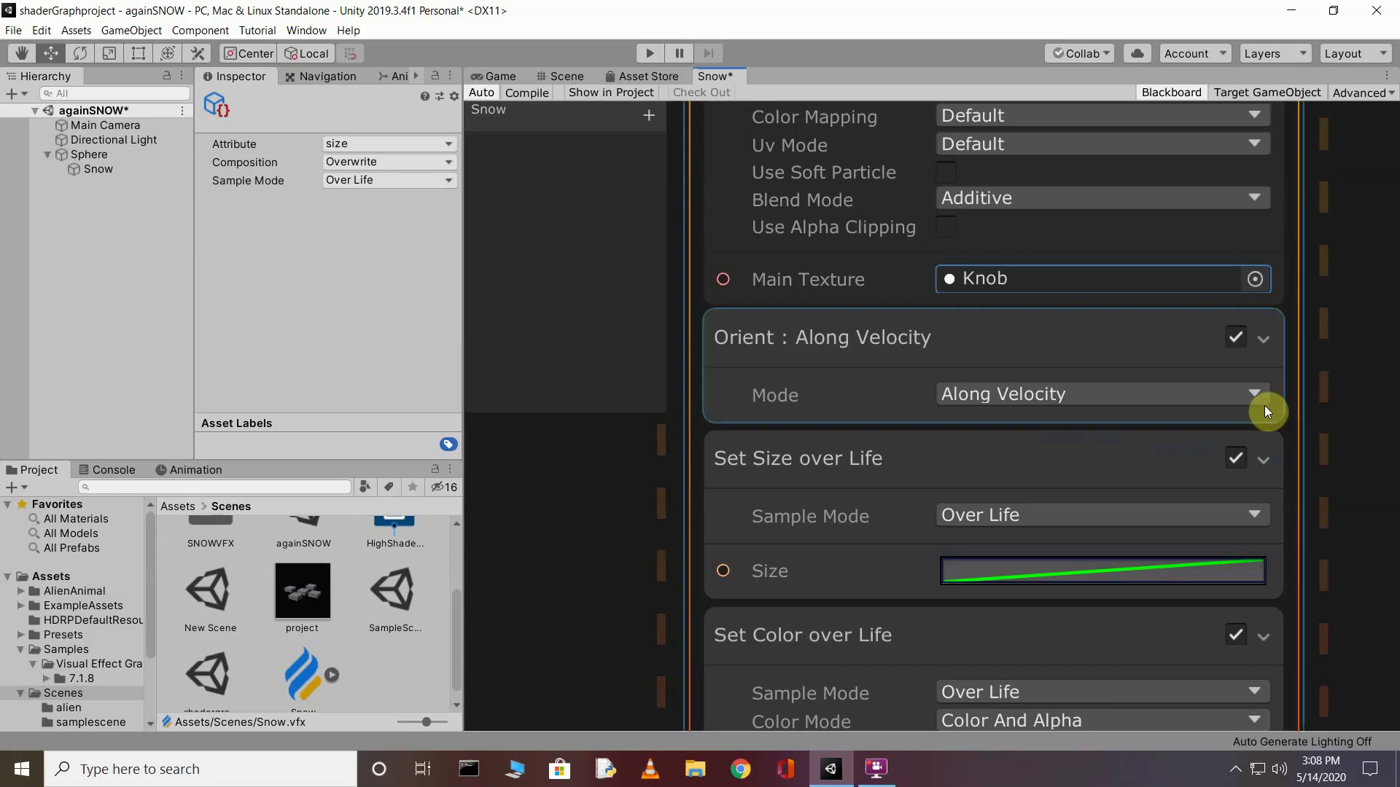
# Add a Periodic Total Time operator to the graph and place it beside the Spawn context.
pyautogui.scroll(-3, 1262, 404)
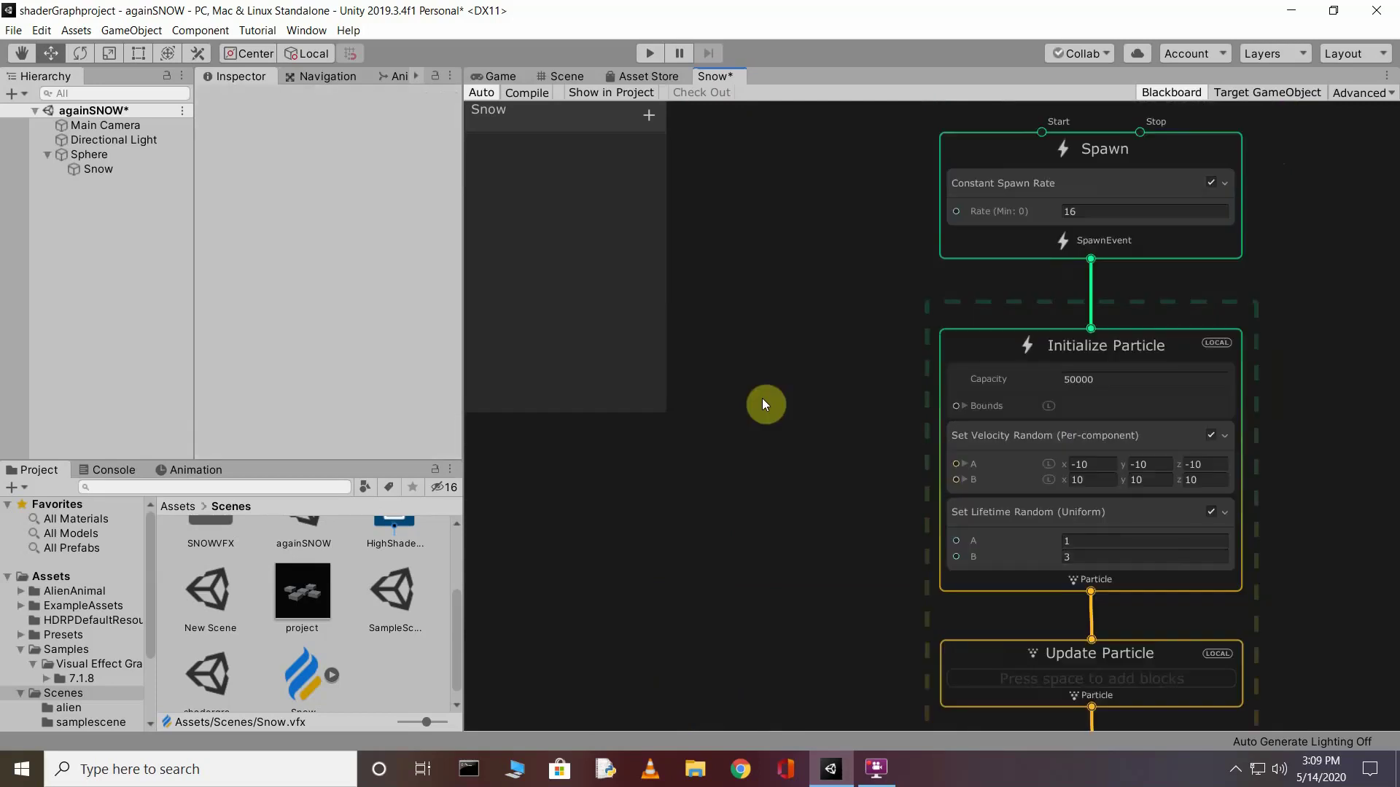
pyautogui.press('space')
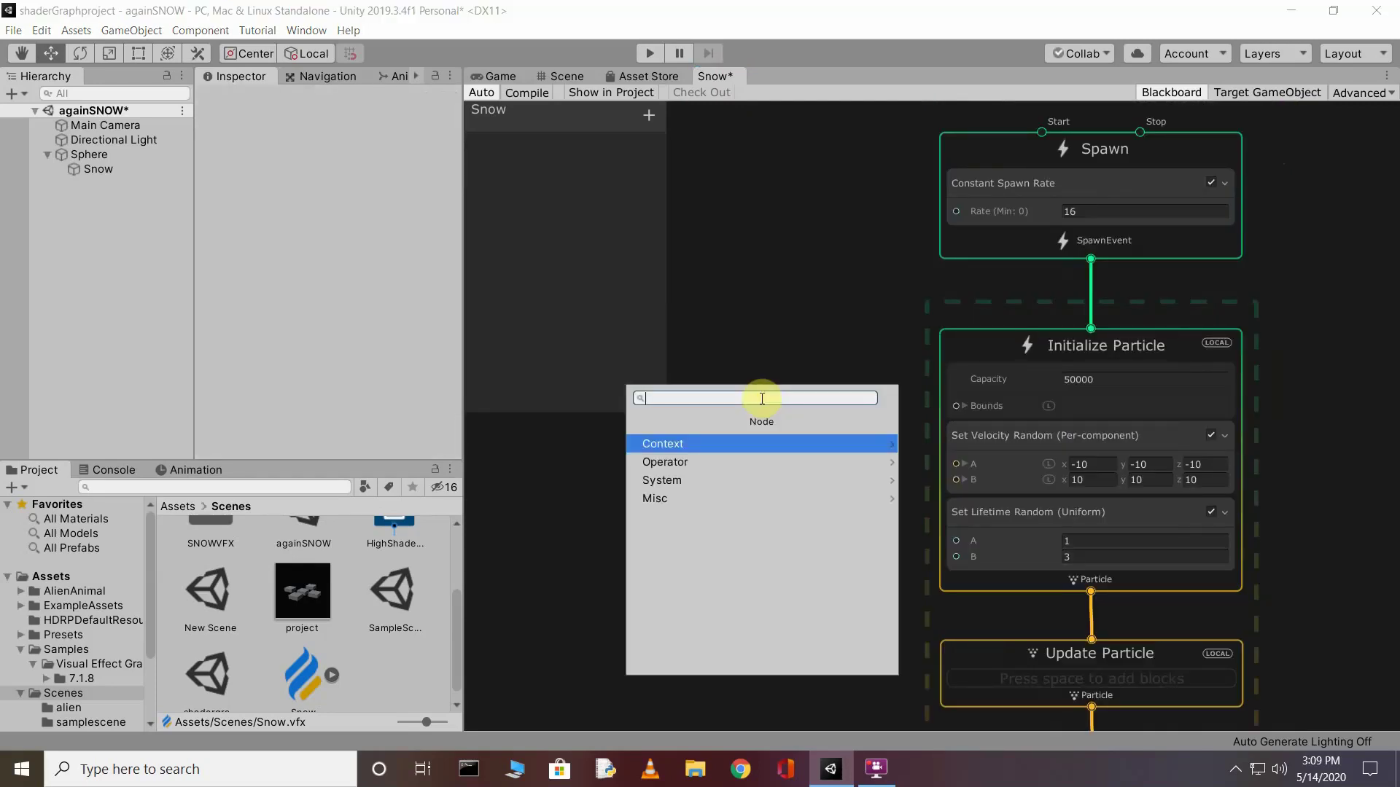
pyautogui.write('pe')
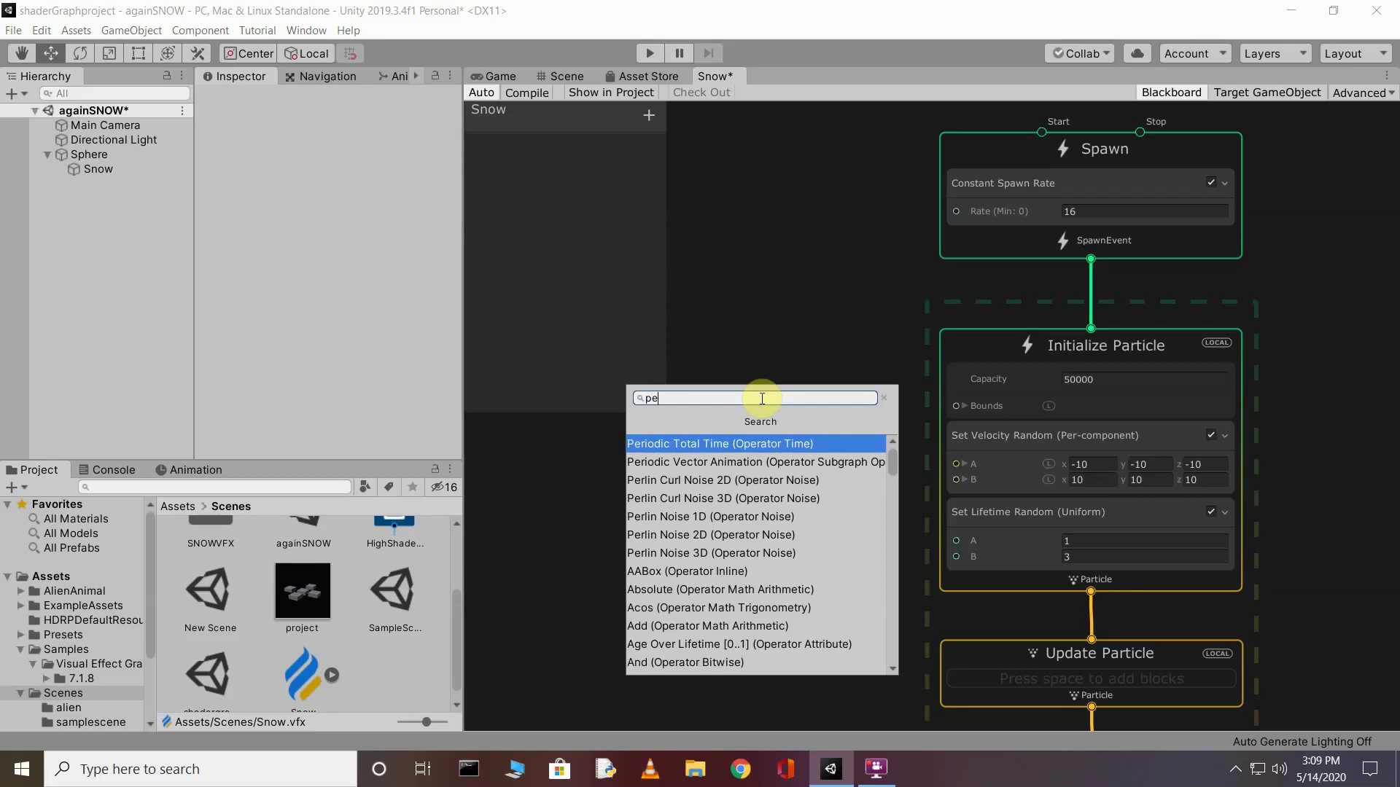
pyautogui.click(691, 443)
pyautogui.moveTo(787, 449); pyautogui.dragTo(866, 445)
pyautogui.moveTo(839, 392); pyautogui.dragTo(793, 191)
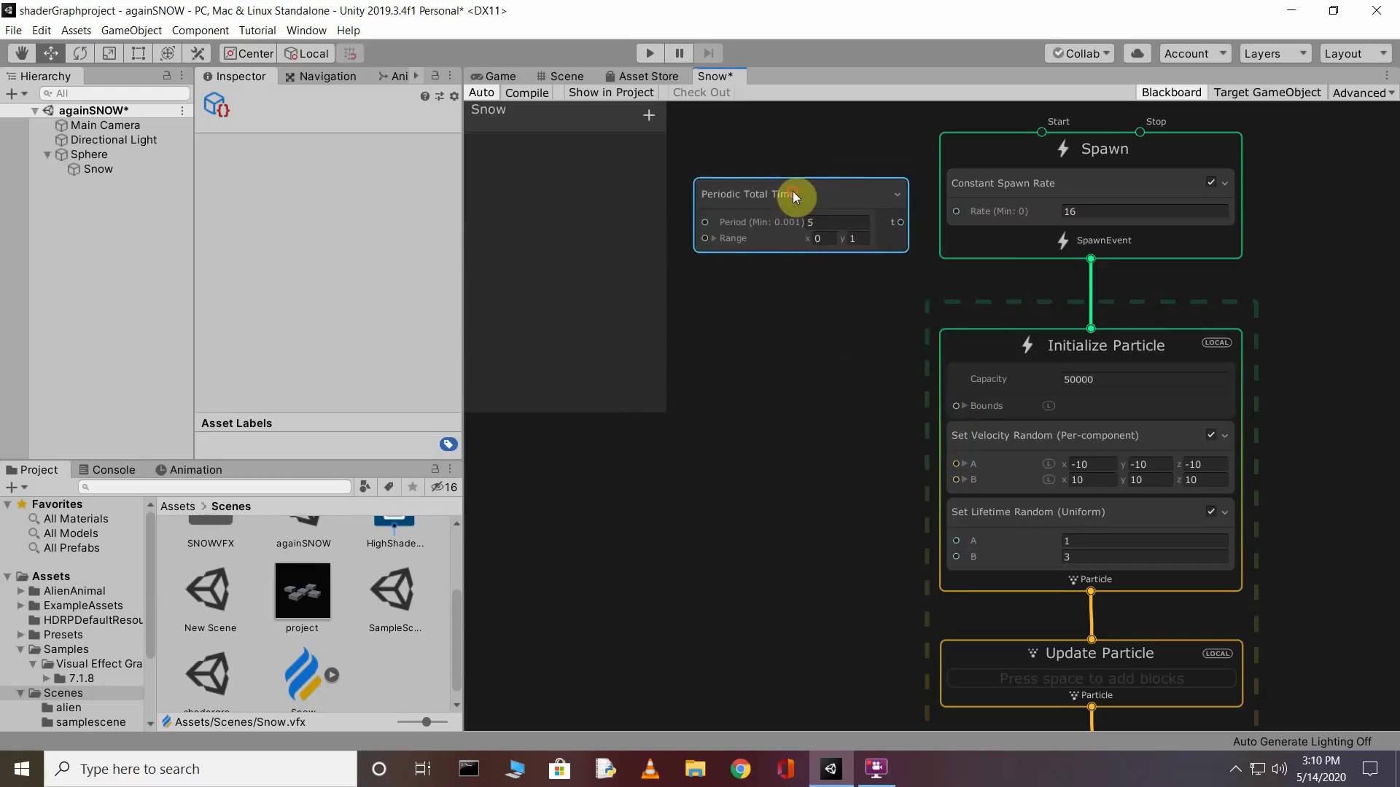
# Set the Period of Periodic Total Time to 8 and its Range to x 100 and y 2000.
pyautogui.click(823, 217)
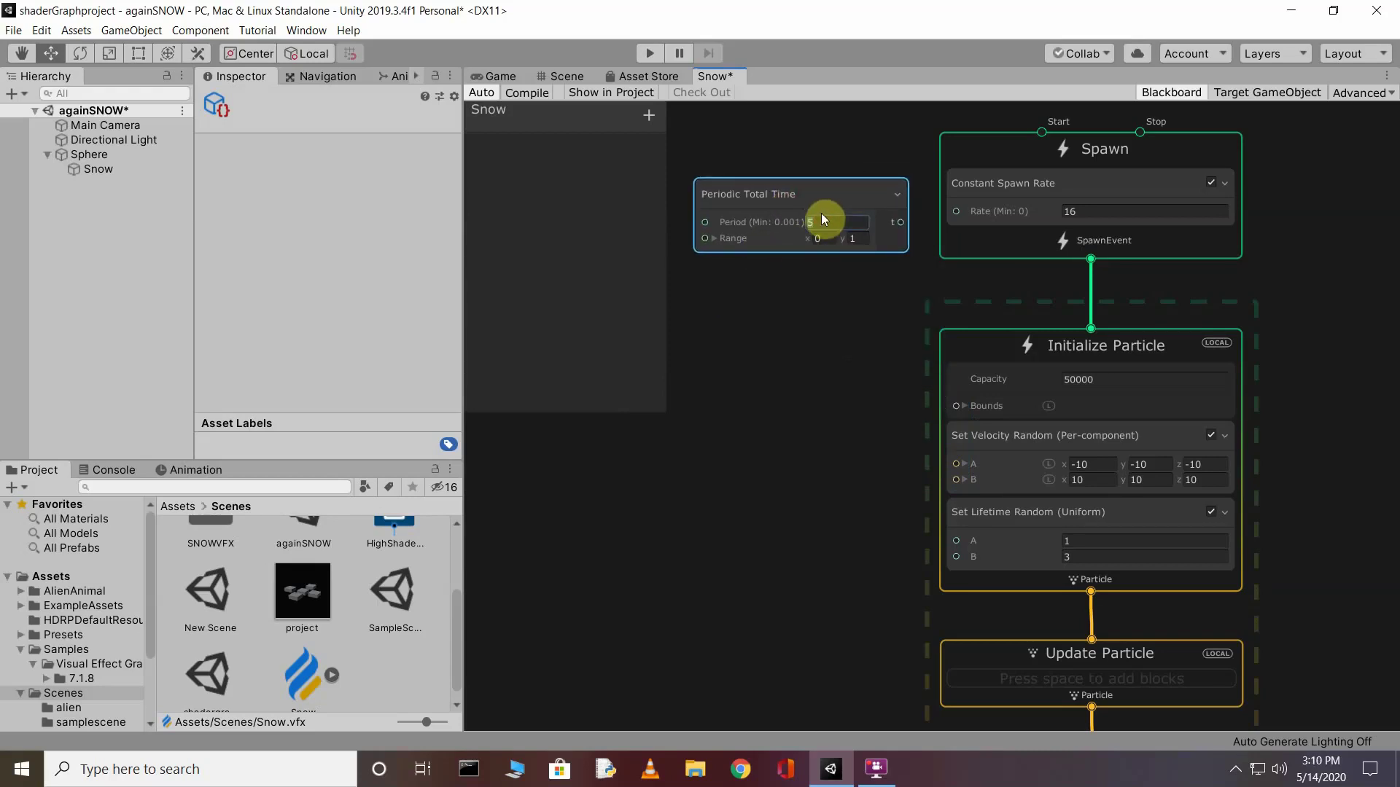
pyautogui.write('8')
pyautogui.click(823, 238)
pyautogui.write('100')
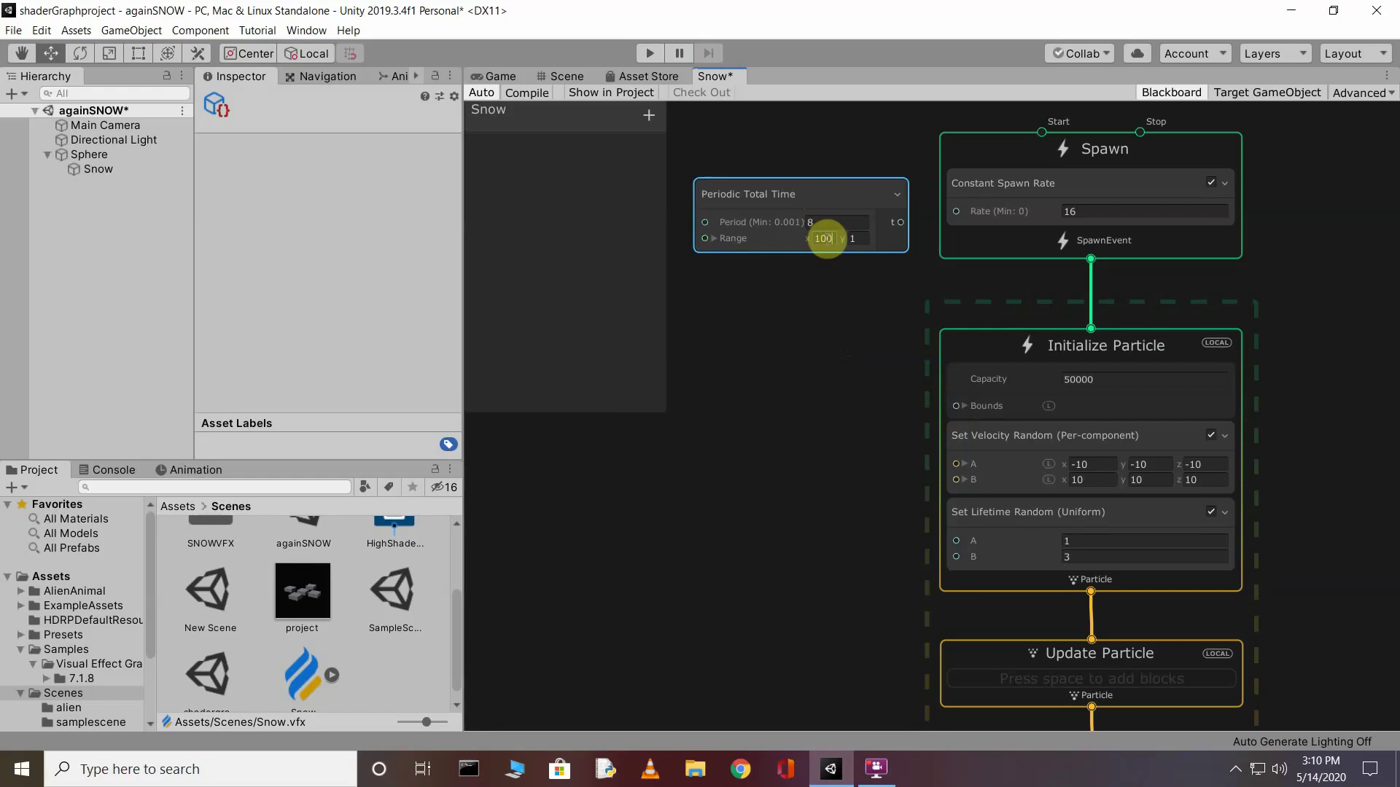
pyautogui.press('Tab')
pyautogui.write('200')
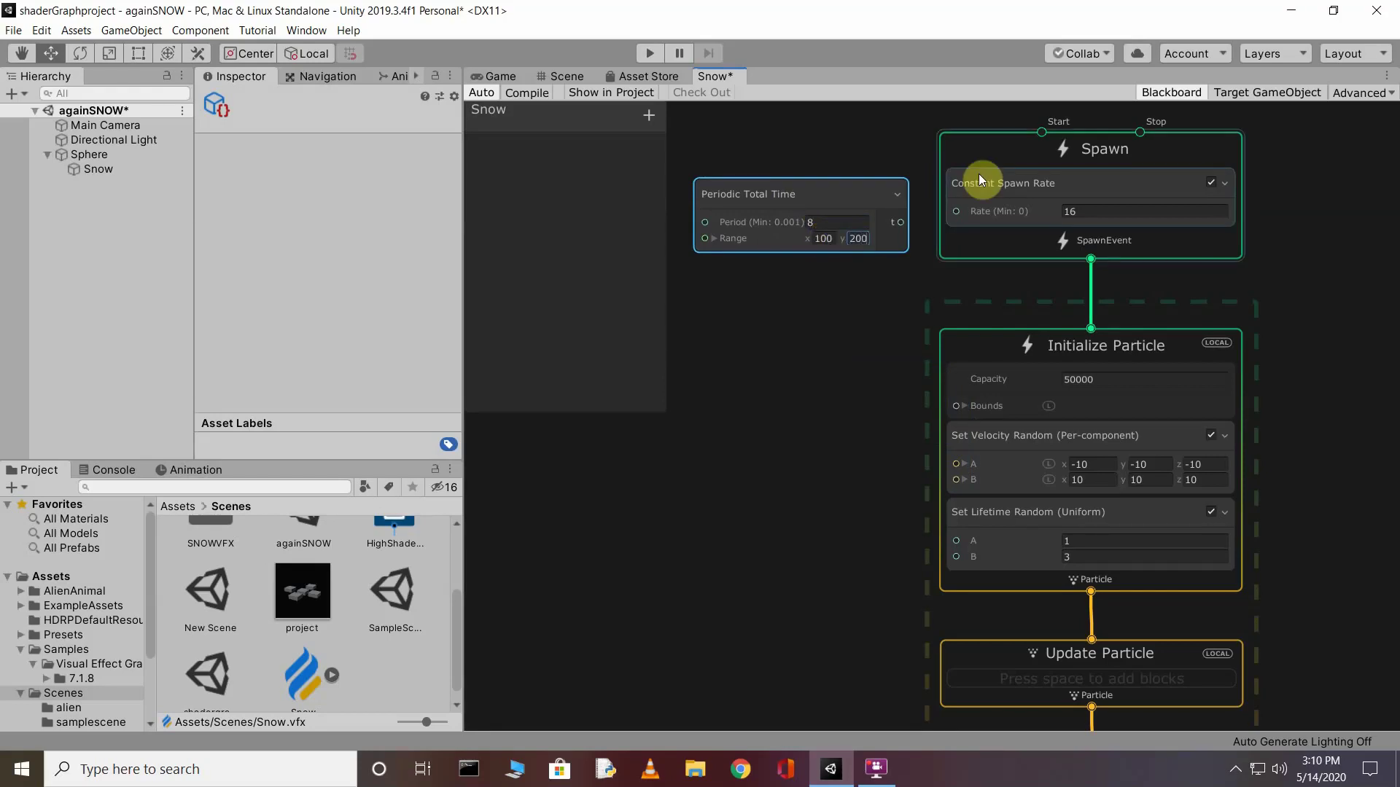
pyautogui.press('Return')
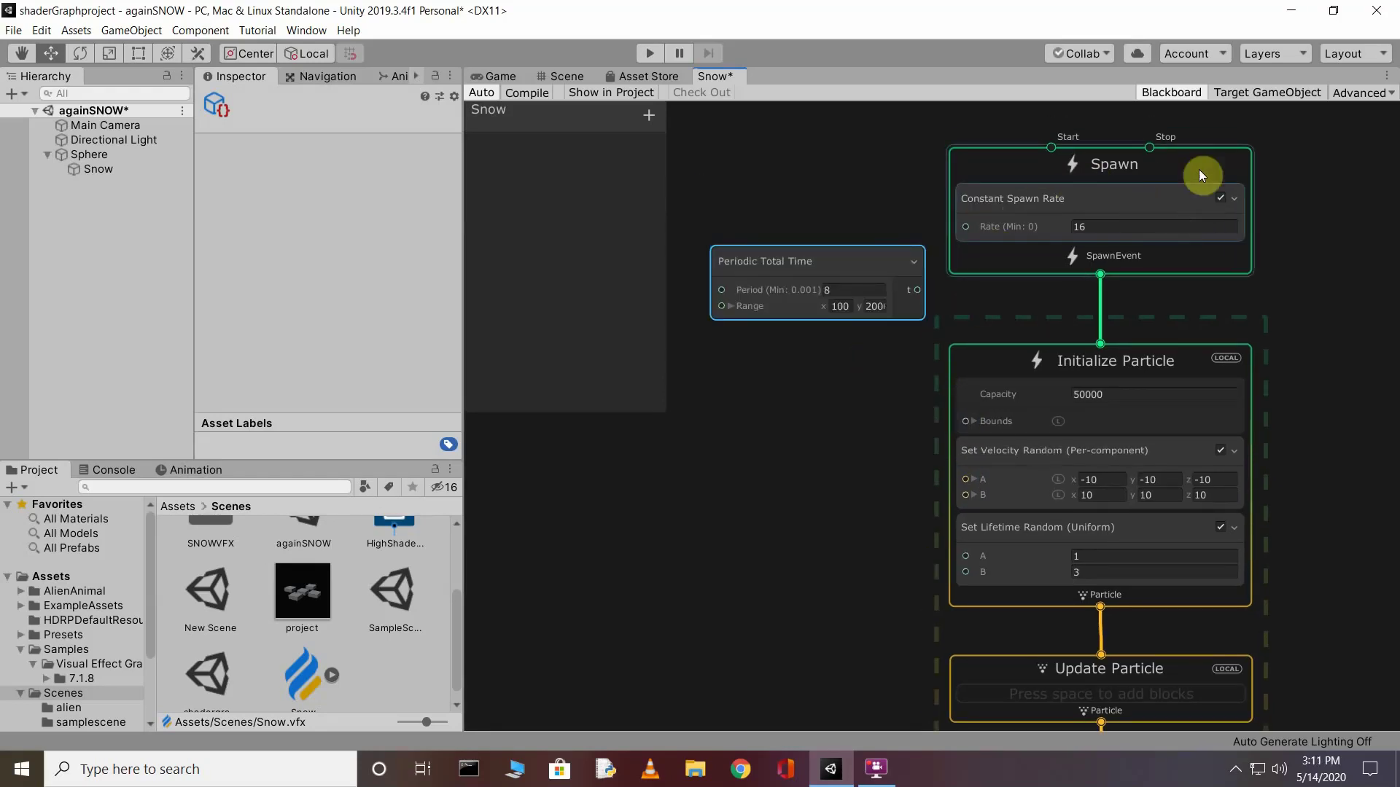
pyautogui.click(1160, 167)
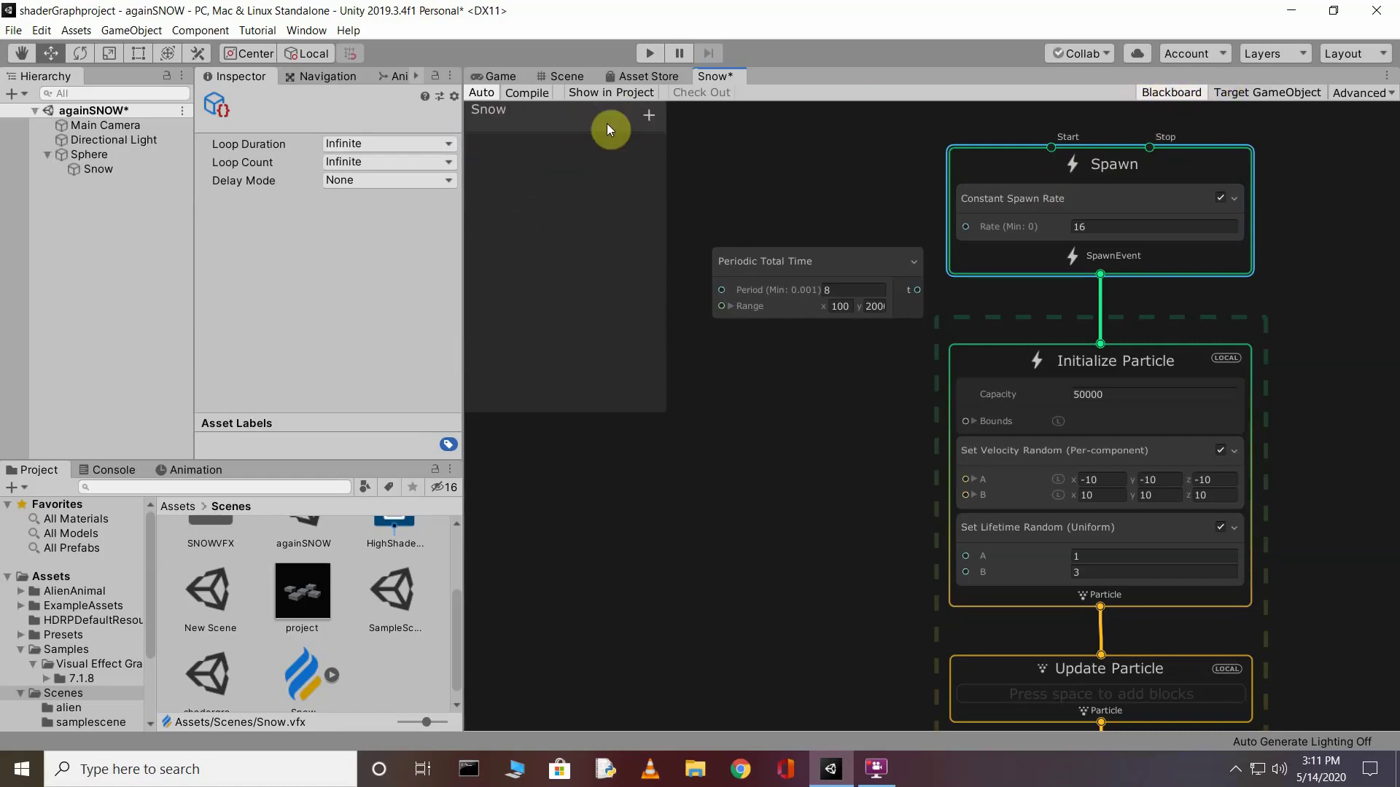
# Add a float property and a Vector2 property to the Snow blackboard.
pyautogui.click(648, 115)
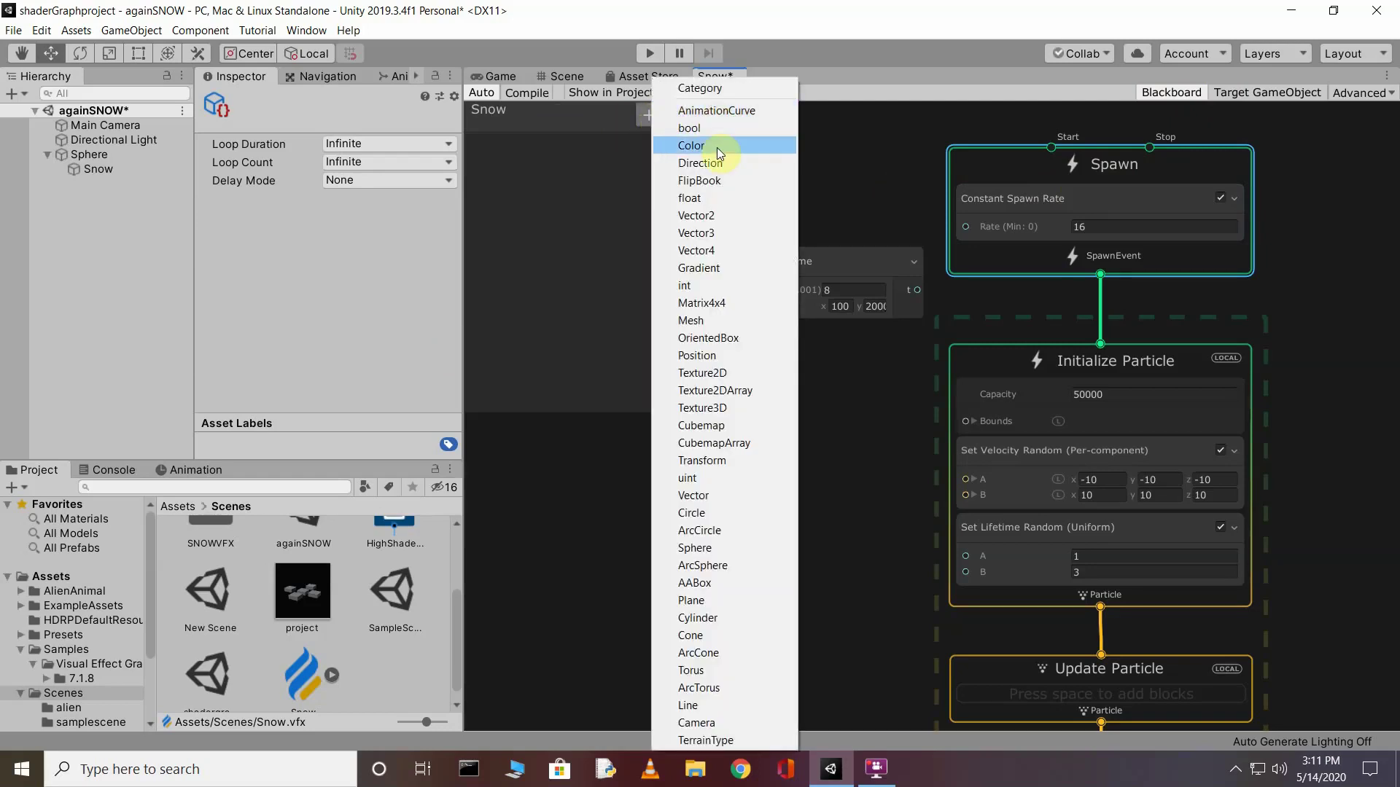
pyautogui.click(716, 196)
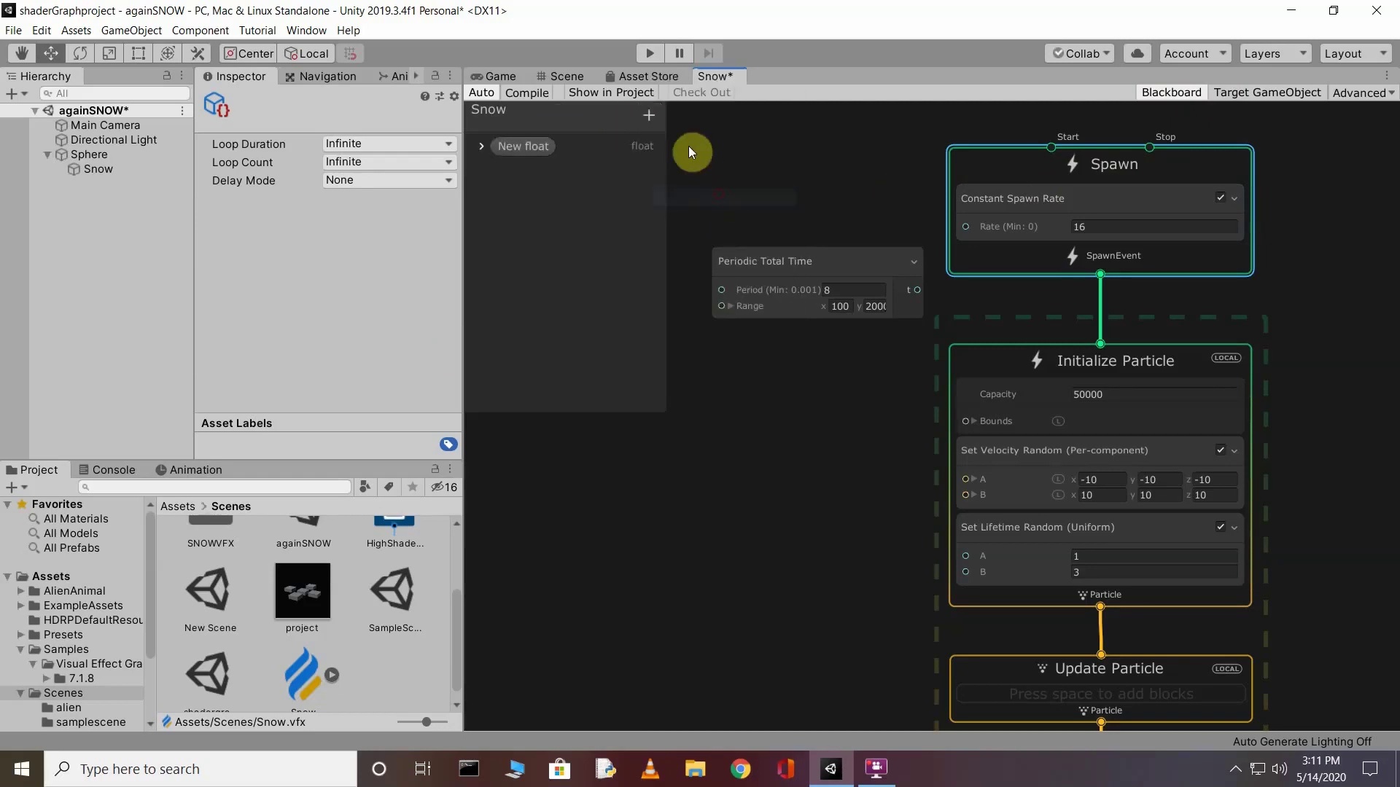
pyautogui.click(649, 116)
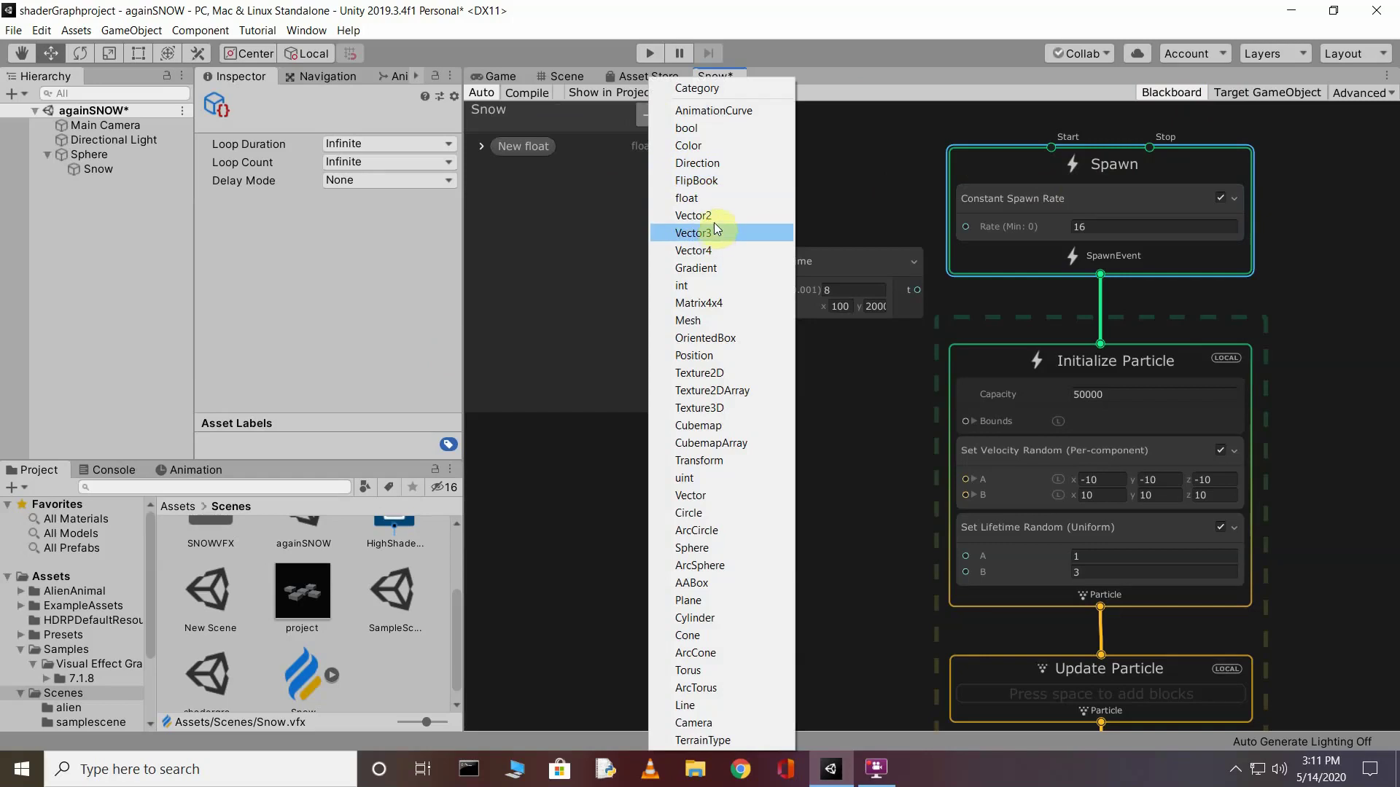
pyautogui.click(718, 216)
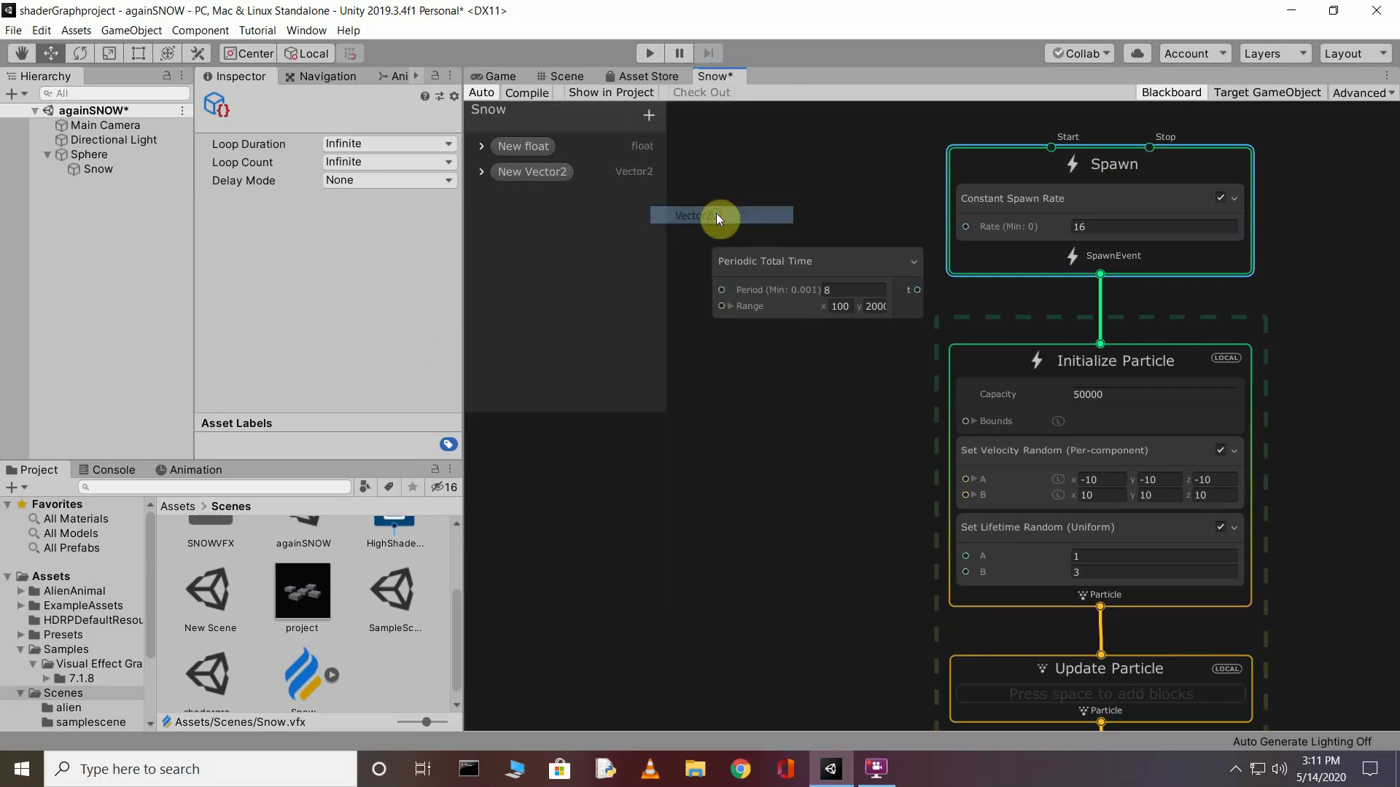
# Rename the new float property as "spawn Rate".
pyautogui.click(516, 146)
pyautogui.rightClick(517, 145)
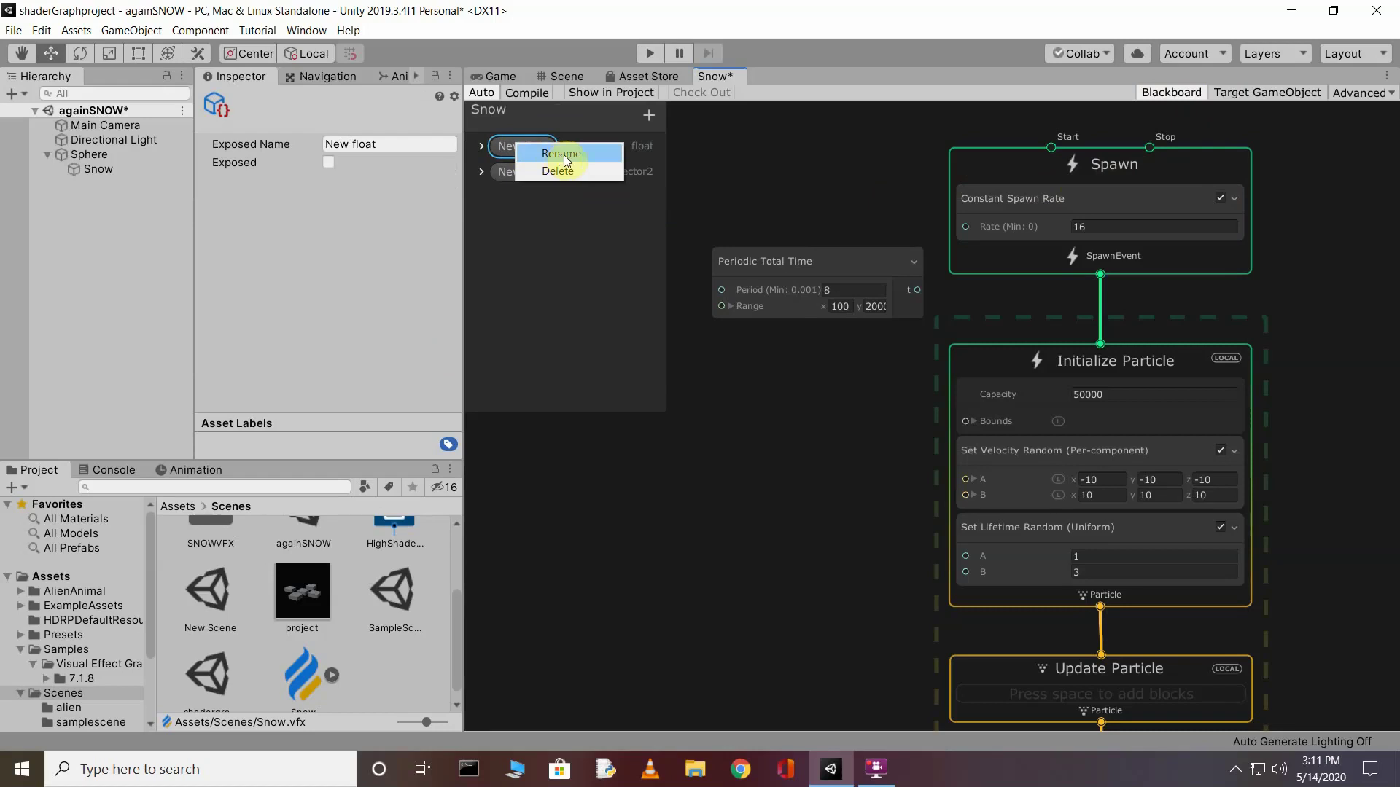
pyautogui.click(579, 155)
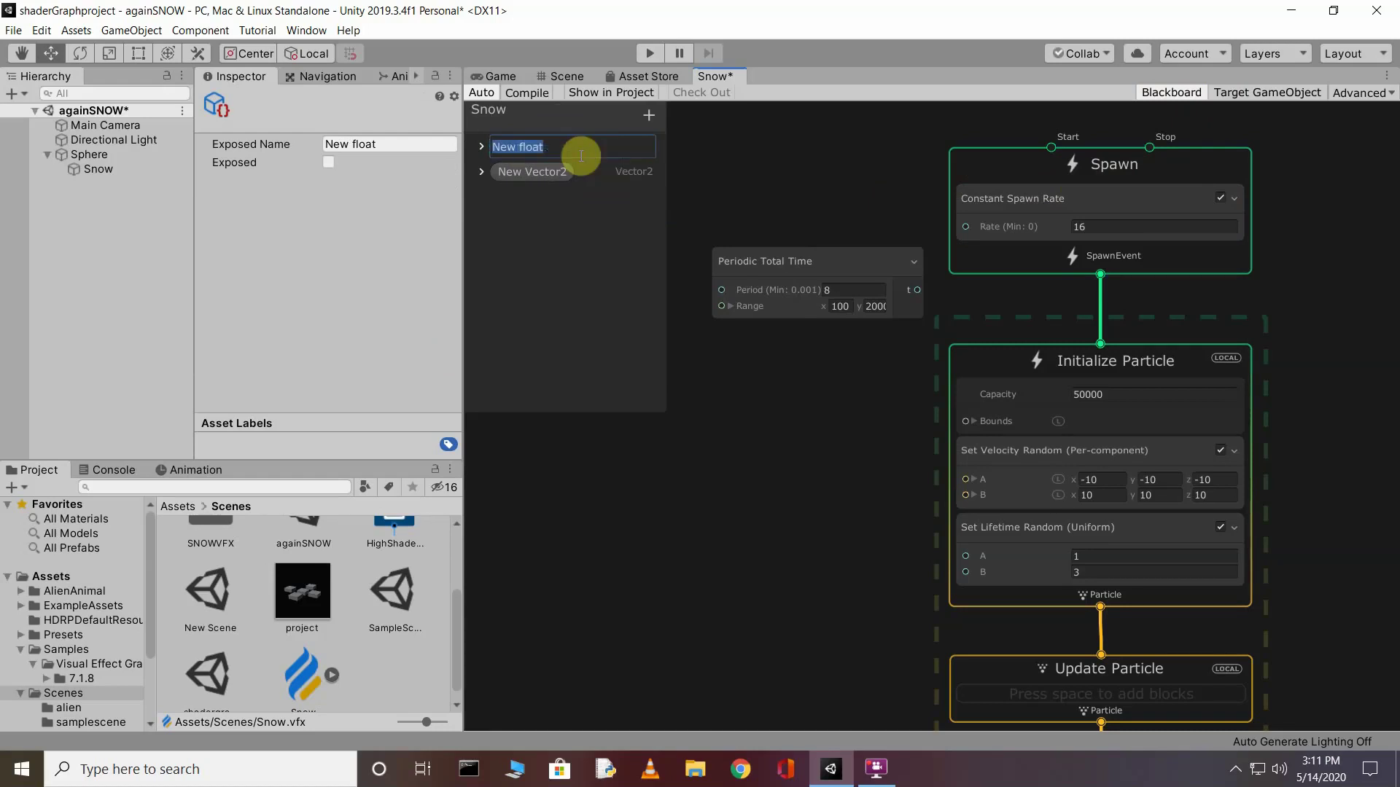
pyautogui.press('Home')
pyautogui.press('Right')
pyautogui.press('Right')
pyautogui.press('Right')
pyautogui.hotkey('ctrl', 'a')
pyautogui.press('BackSpace')
pyautogui.write('spawn Rate')
pyautogui.press('Return')
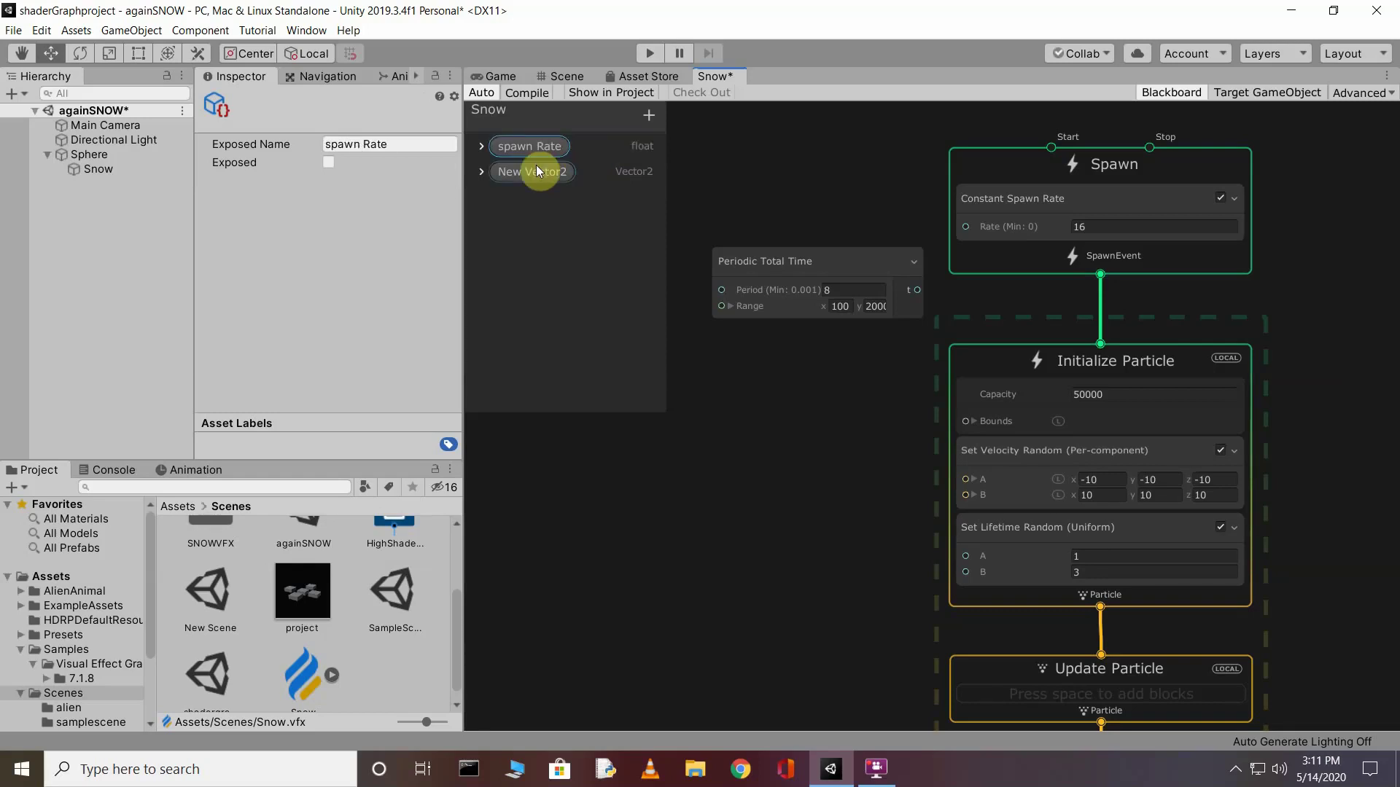
# Rename the new Vector2 property as "spawn range".
pyautogui.click(538, 171)
pyautogui.rightClick(532, 171)
pyautogui.click(574, 179)
pyautogui.press('BackSpace')
pyautogui.write('s')
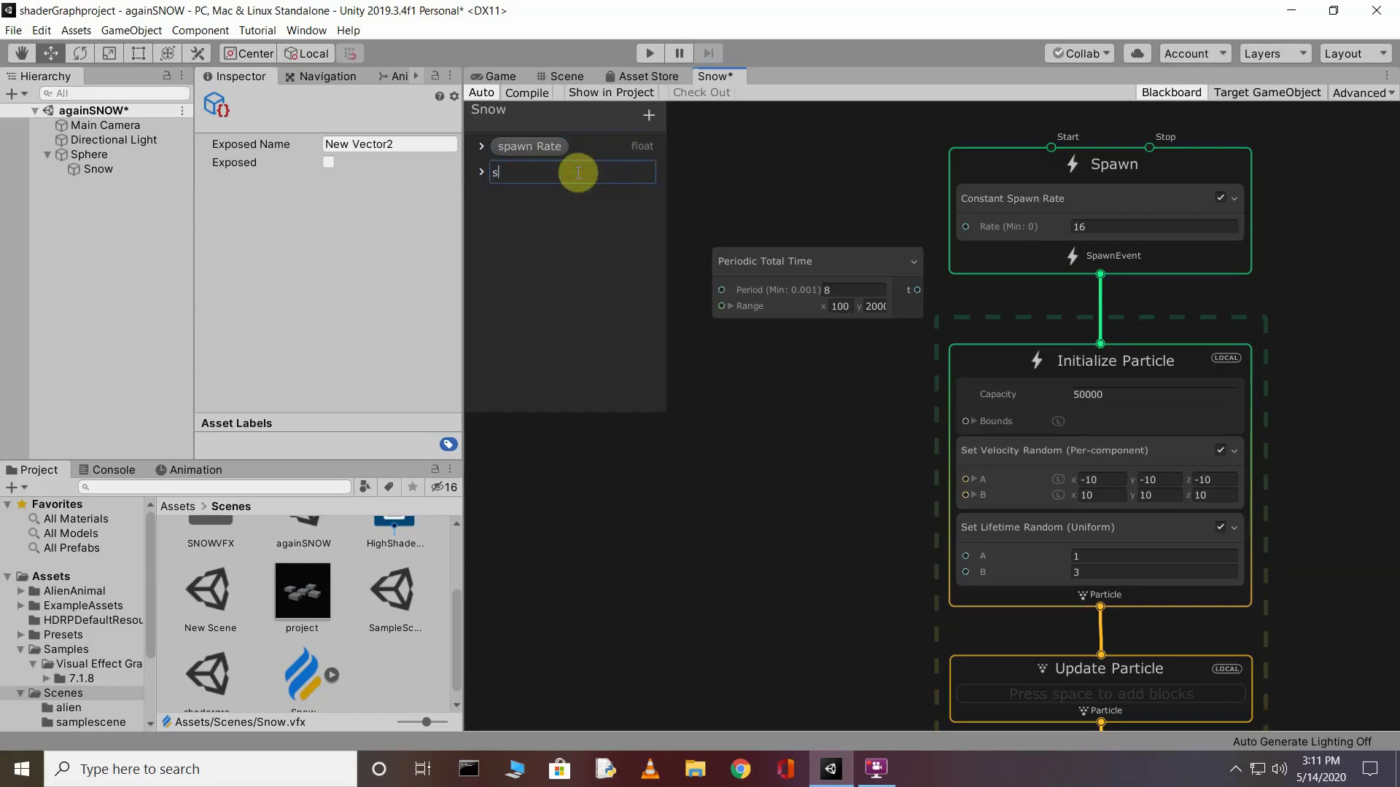
pyautogui.write('pawn range')
pyautogui.press('Return')
# Expand the spawn Rate and spawn range properties and make both of them exposed.
pyautogui.click(529, 146)
pyautogui.click(481, 146)
pyautogui.click(481, 244)
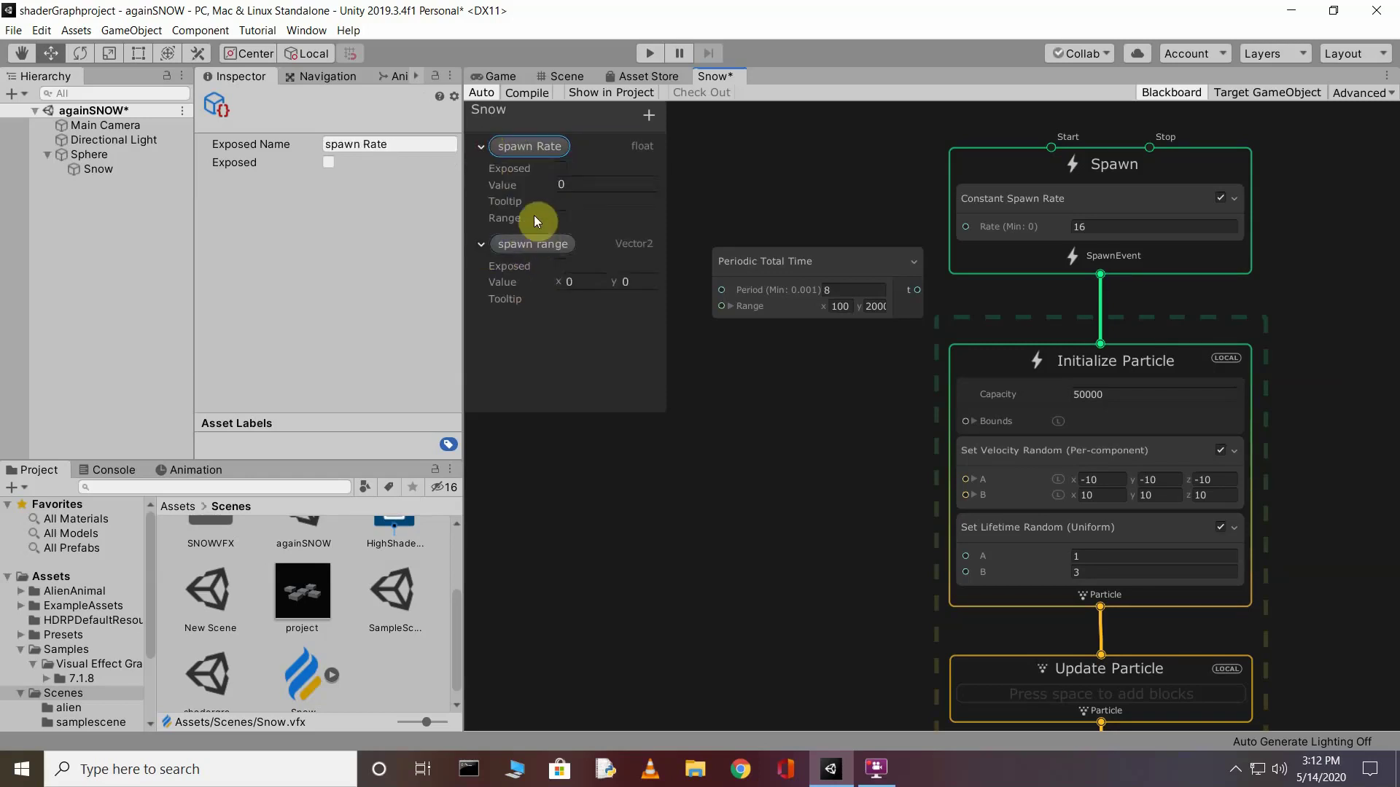
pyautogui.click(561, 173)
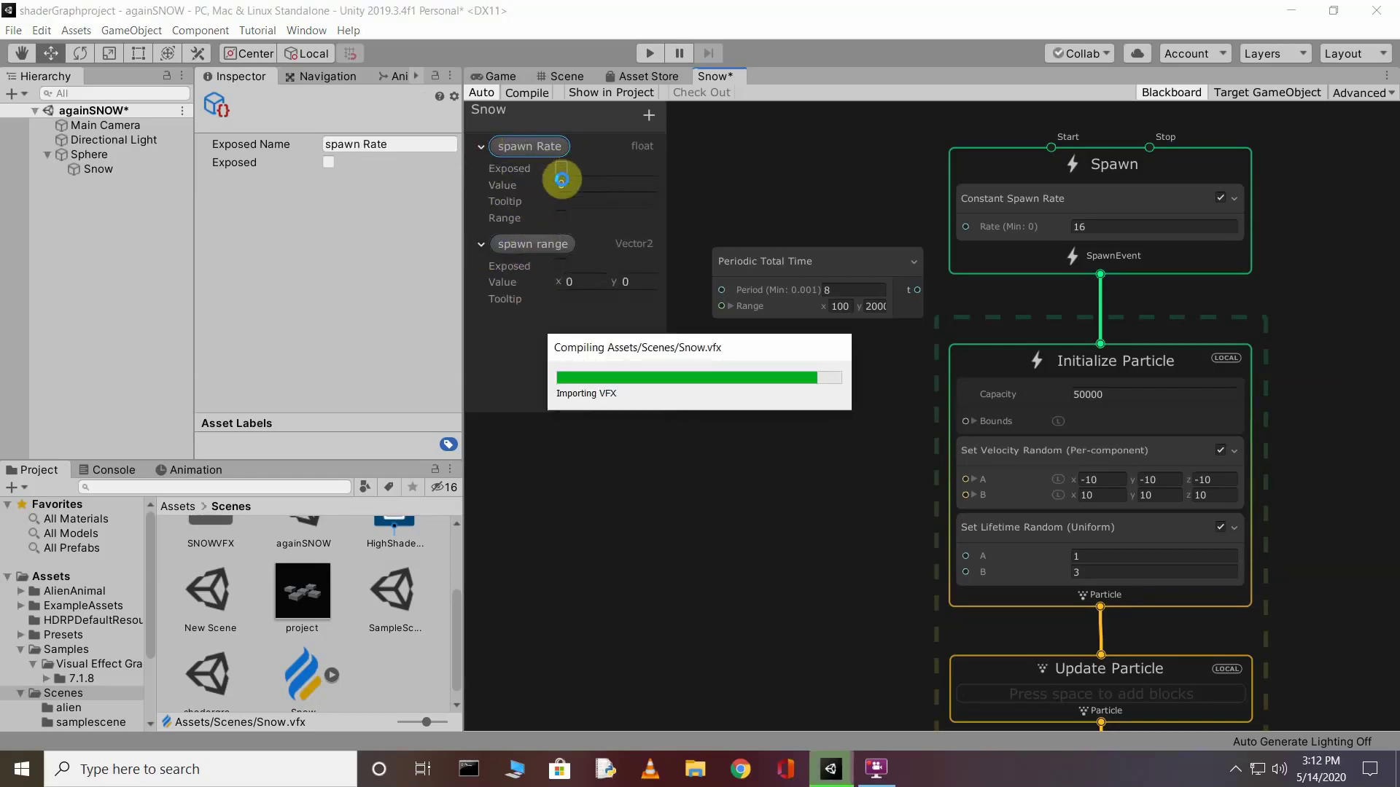
pyautogui.click(563, 264)
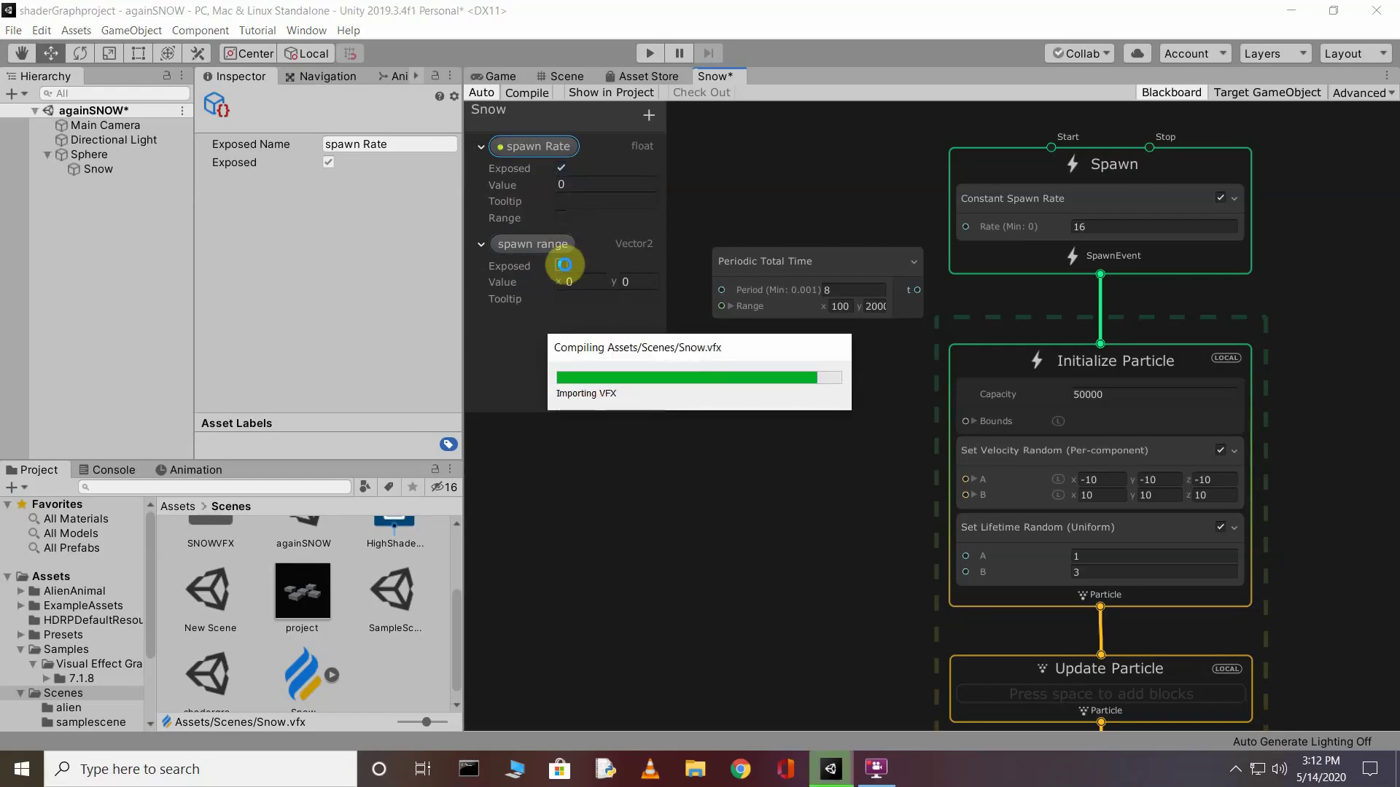
# Set the default value of spawn Rate to 8 and of spawn range to x 100 and y 20000.
pyautogui.click(599, 183)
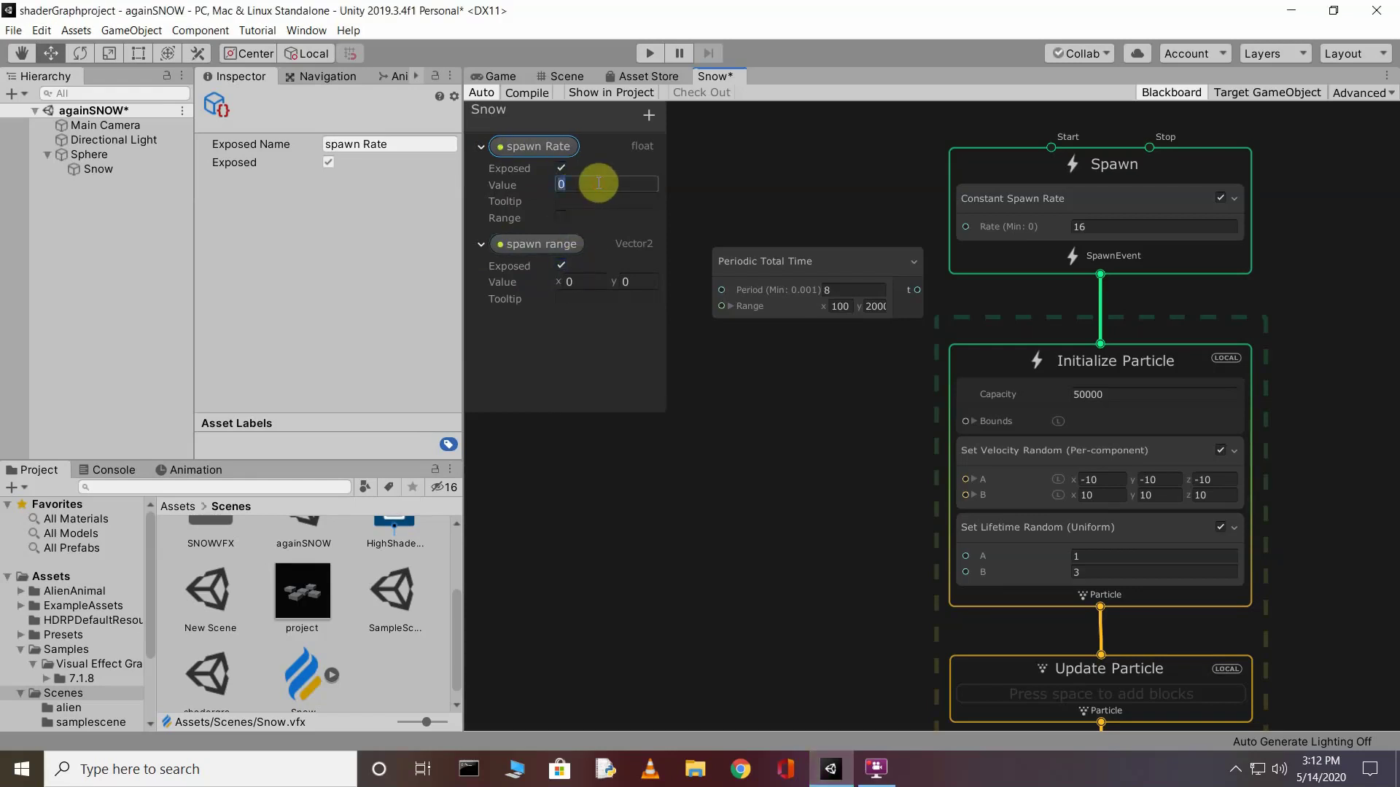
pyautogui.press('BackSpace')
pyautogui.write('8')
pyautogui.click(575, 281)
pyautogui.write('100')
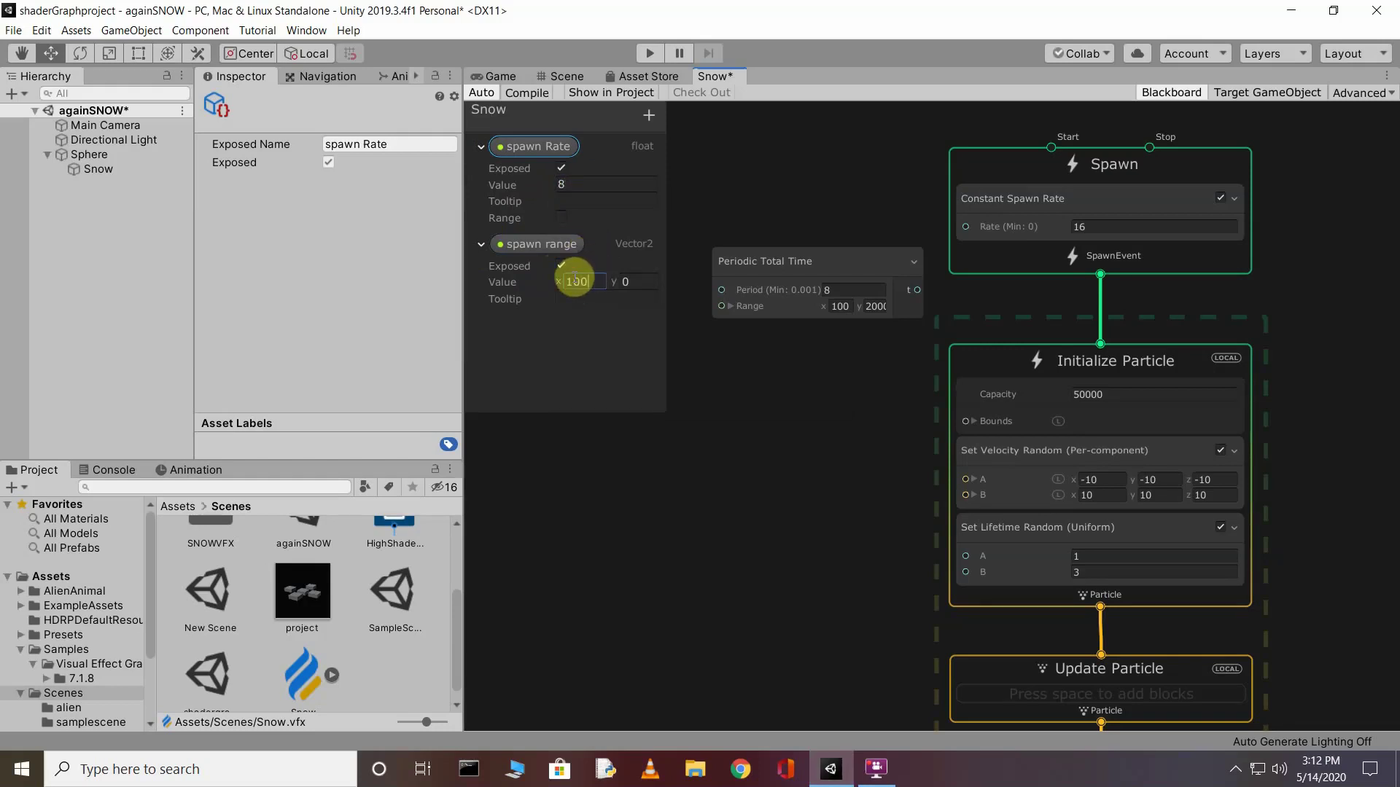
pyautogui.click(641, 285)
pyautogui.write('20000')
# Place the spawn Rate and spawn range properties as nodes in the graph above Periodic Total Time.
pyautogui.click(544, 148)
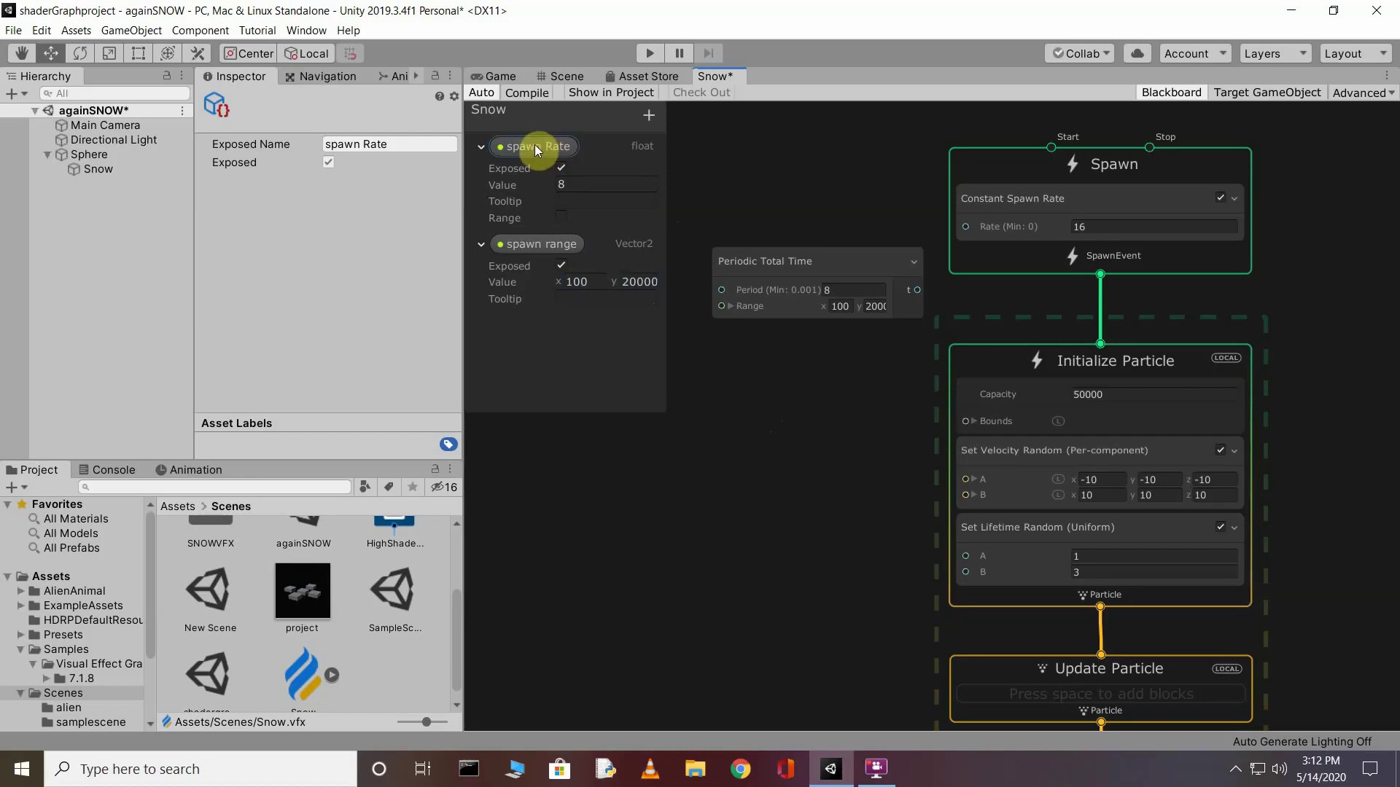
pyautogui.moveTo(534, 146); pyautogui.dragTo(759, 158)
pyautogui.click(588, 256)
pyautogui.moveTo(528, 246); pyautogui.dragTo(733, 221)
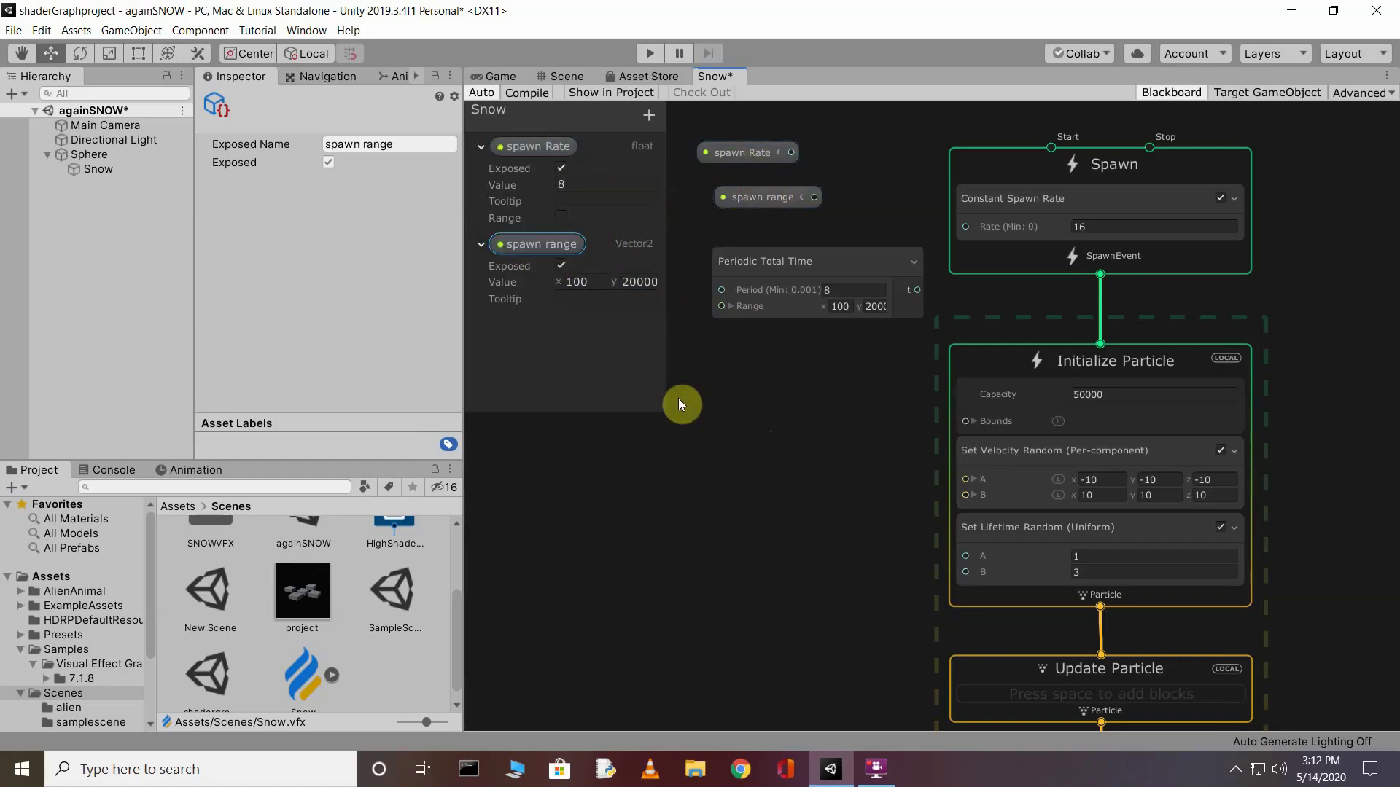
# Arrange the nodes so that spawn Rate and spawn range sit one above the other, ahead of Periodic Total Time.
pyautogui.scroll(-5, 786, 338)
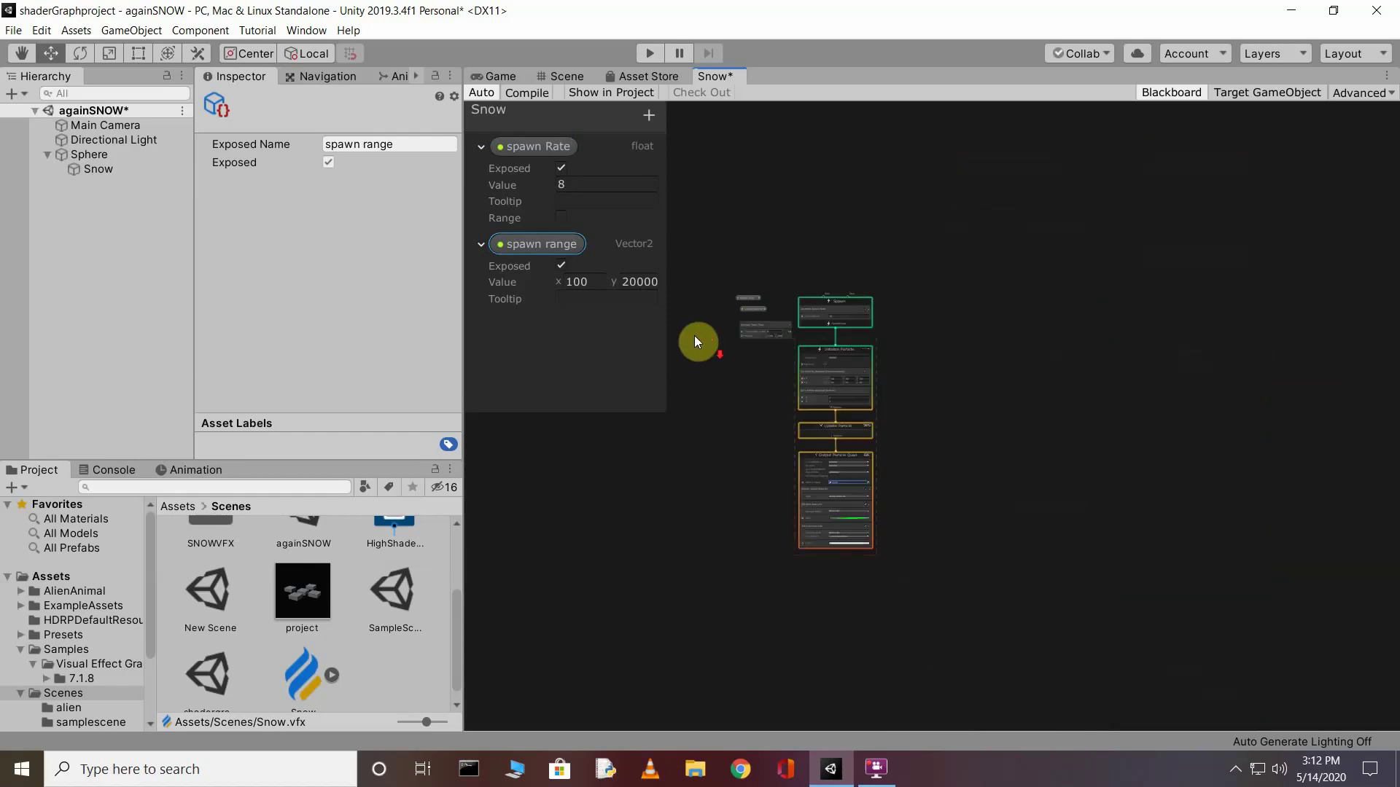
pyautogui.scroll(2, 689, 327)
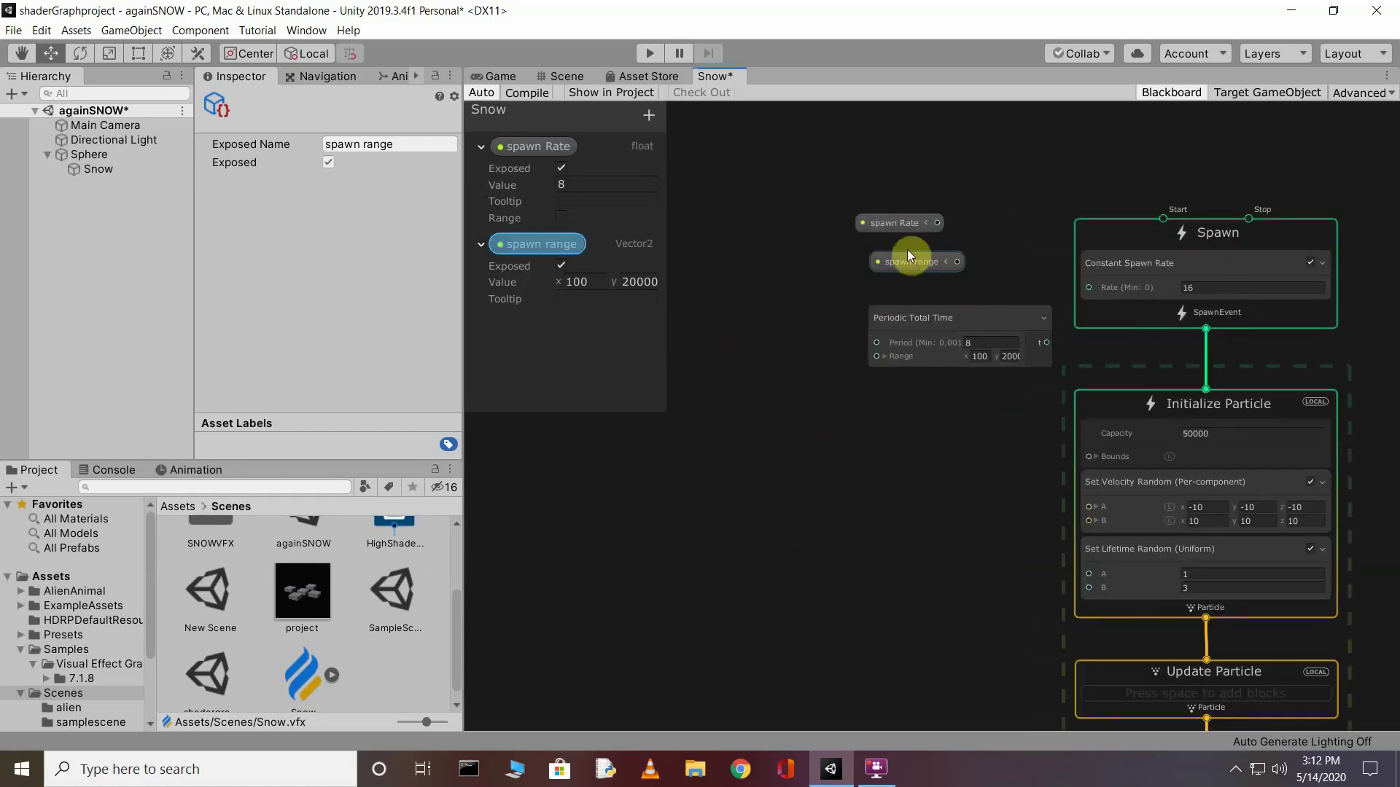
pyautogui.click(894, 222)
pyautogui.moveTo(894, 222); pyautogui.dragTo(757, 269)
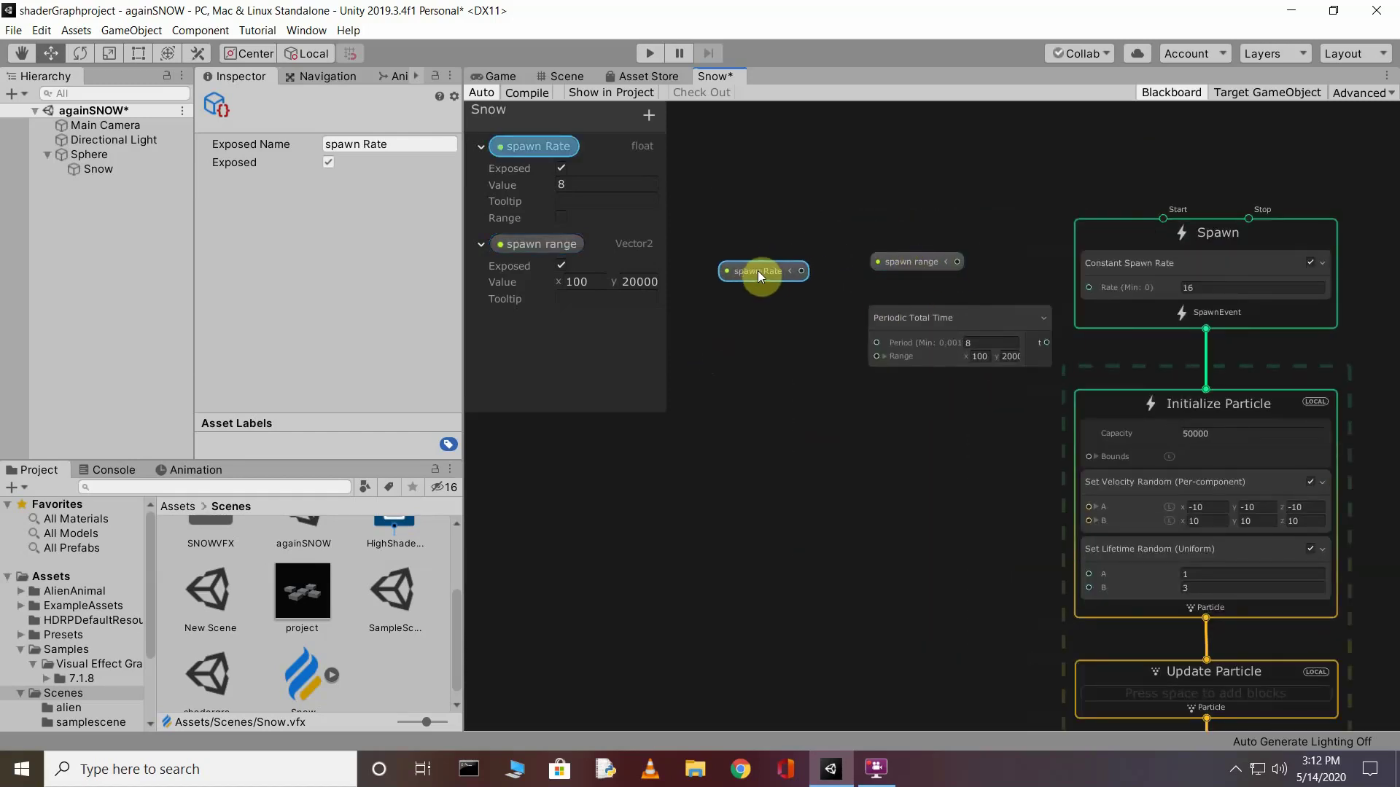
pyautogui.moveTo(907, 259); pyautogui.dragTo(758, 407)
pyautogui.moveTo(957, 314); pyautogui.dragTo(923, 250)
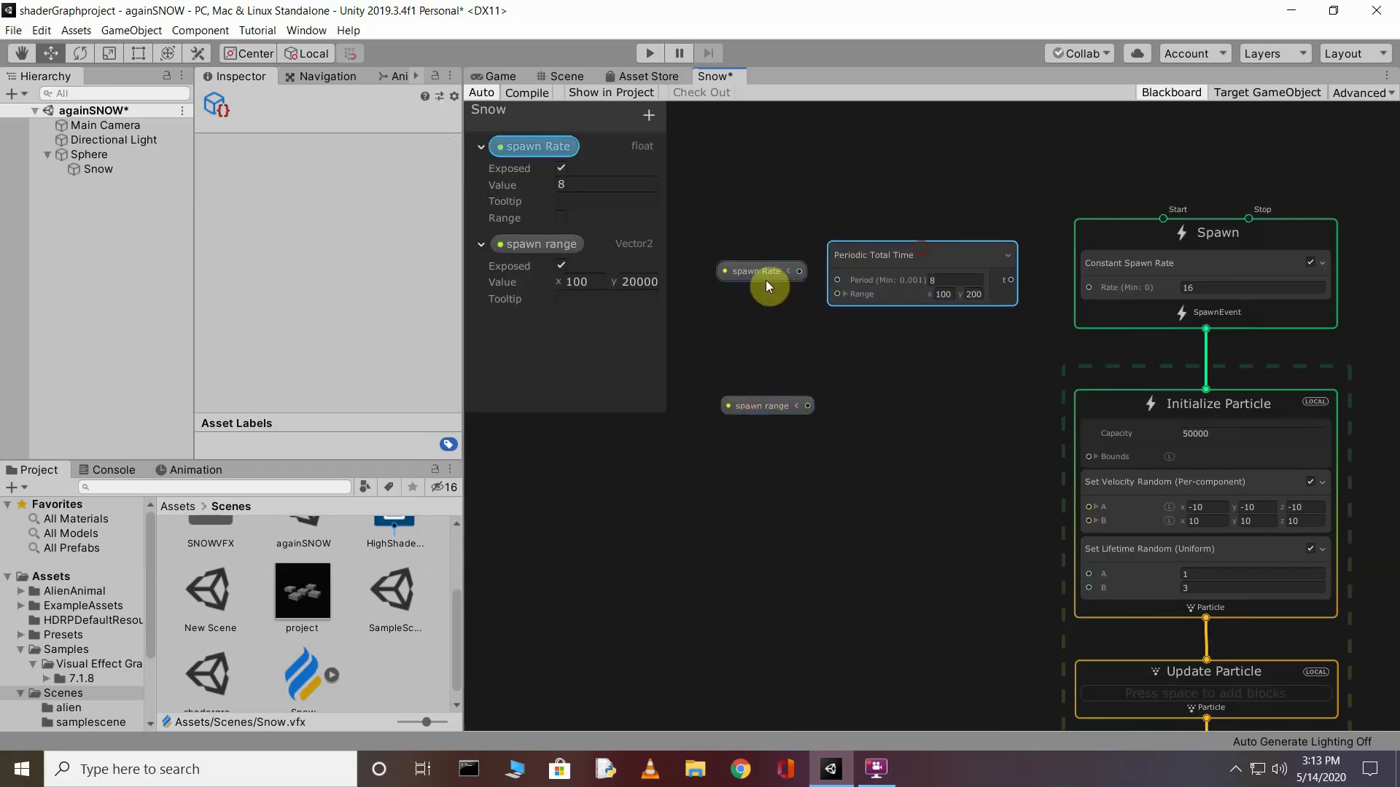
pyautogui.moveTo(756, 273); pyautogui.dragTo(746, 209)
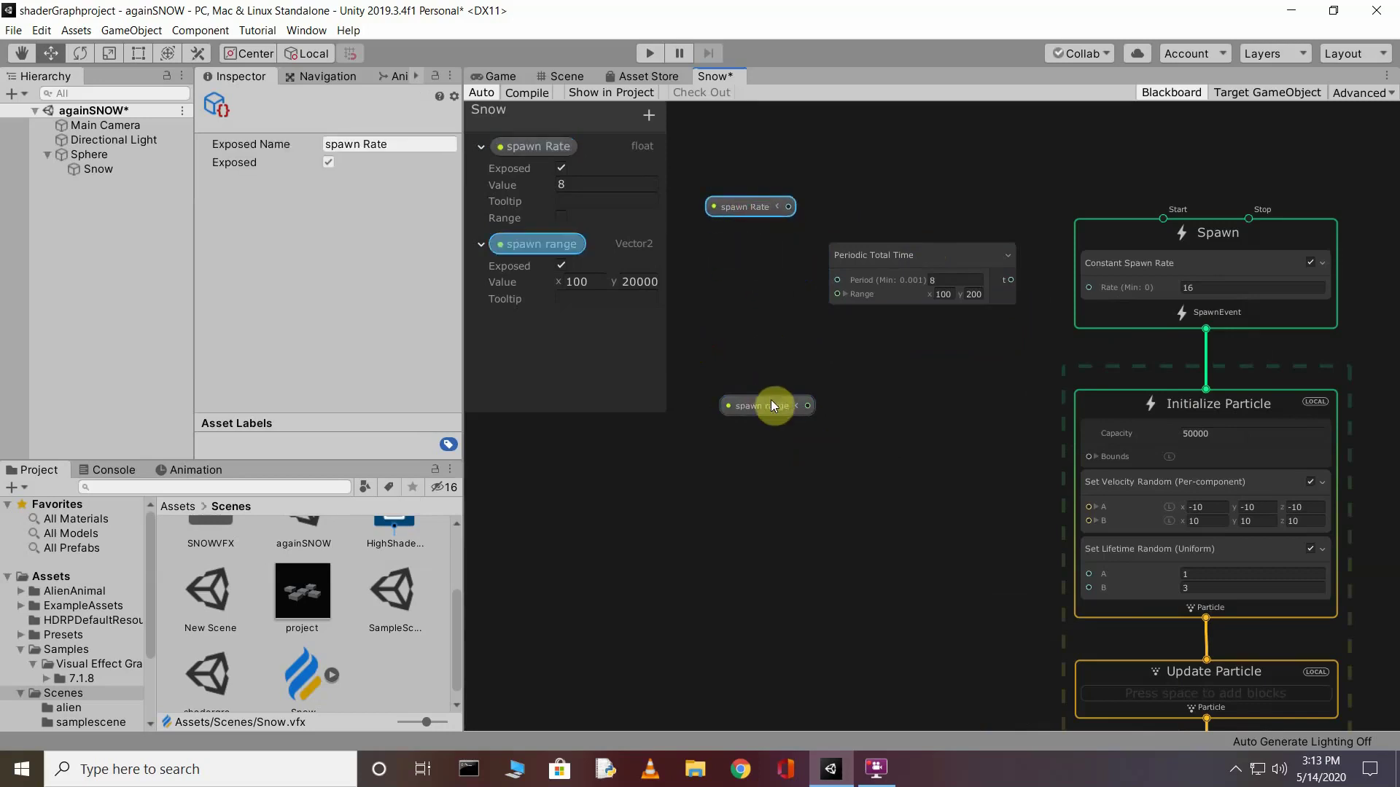
pyautogui.moveTo(771, 405); pyautogui.dragTo(755, 333)
pyautogui.moveTo(929, 256)
pyautogui.mouseDown()
pyautogui.moveTo(943, 226)
pyautogui.moveTo(953, 242)
pyautogui.mouseUp()
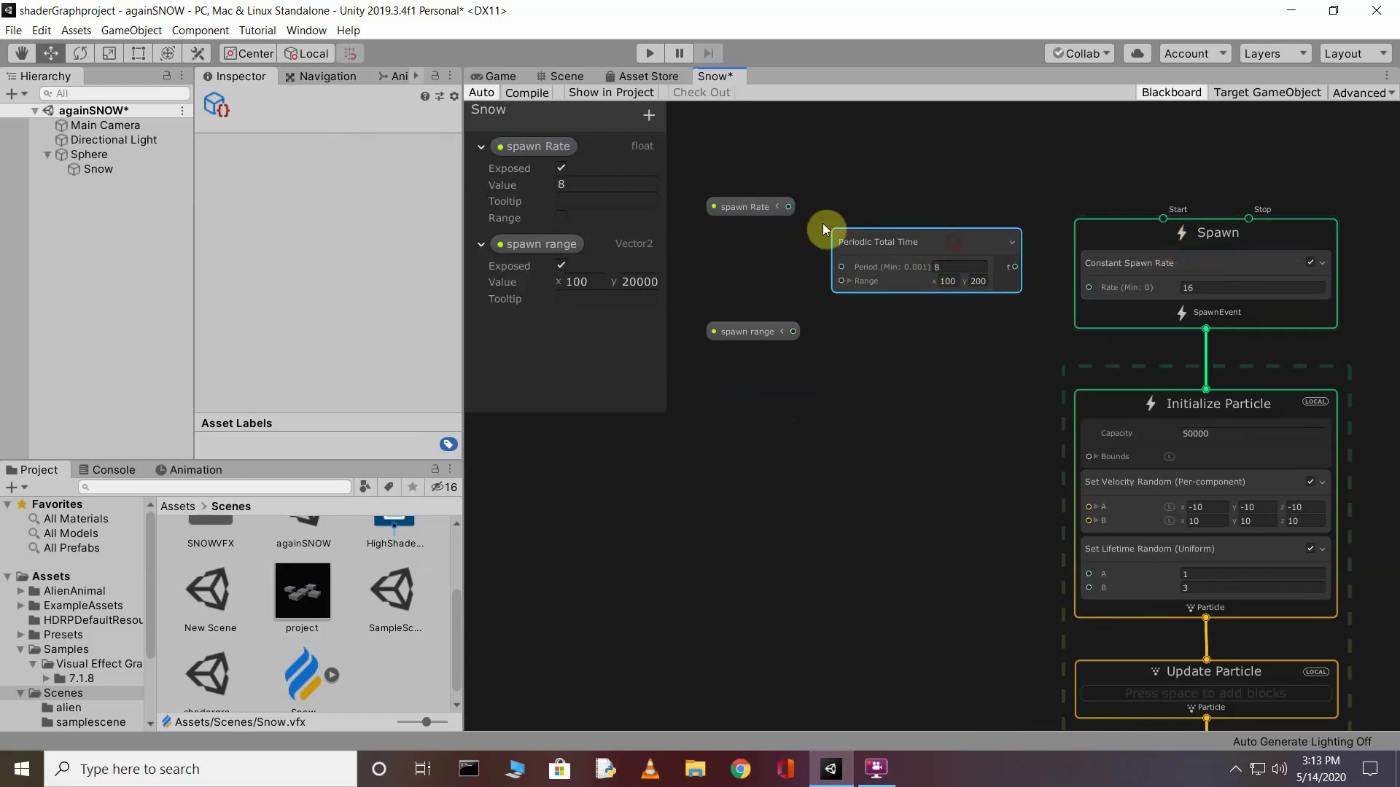
# Connect spawn Rate to the Period input and spawn range to the Range input of Periodic Total Time.
pyautogui.click(777, 207)
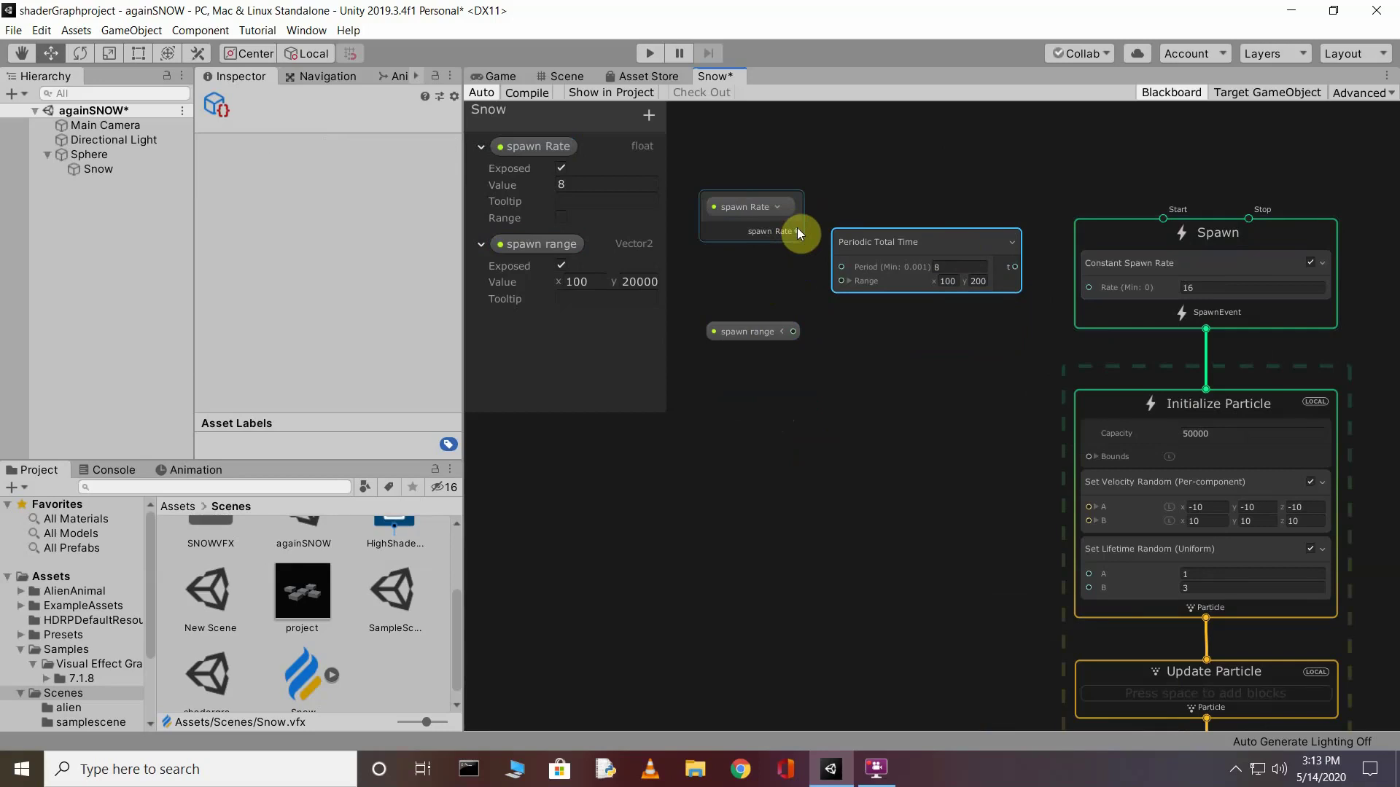
pyautogui.moveTo(797, 231); pyautogui.dragTo(821, 248)
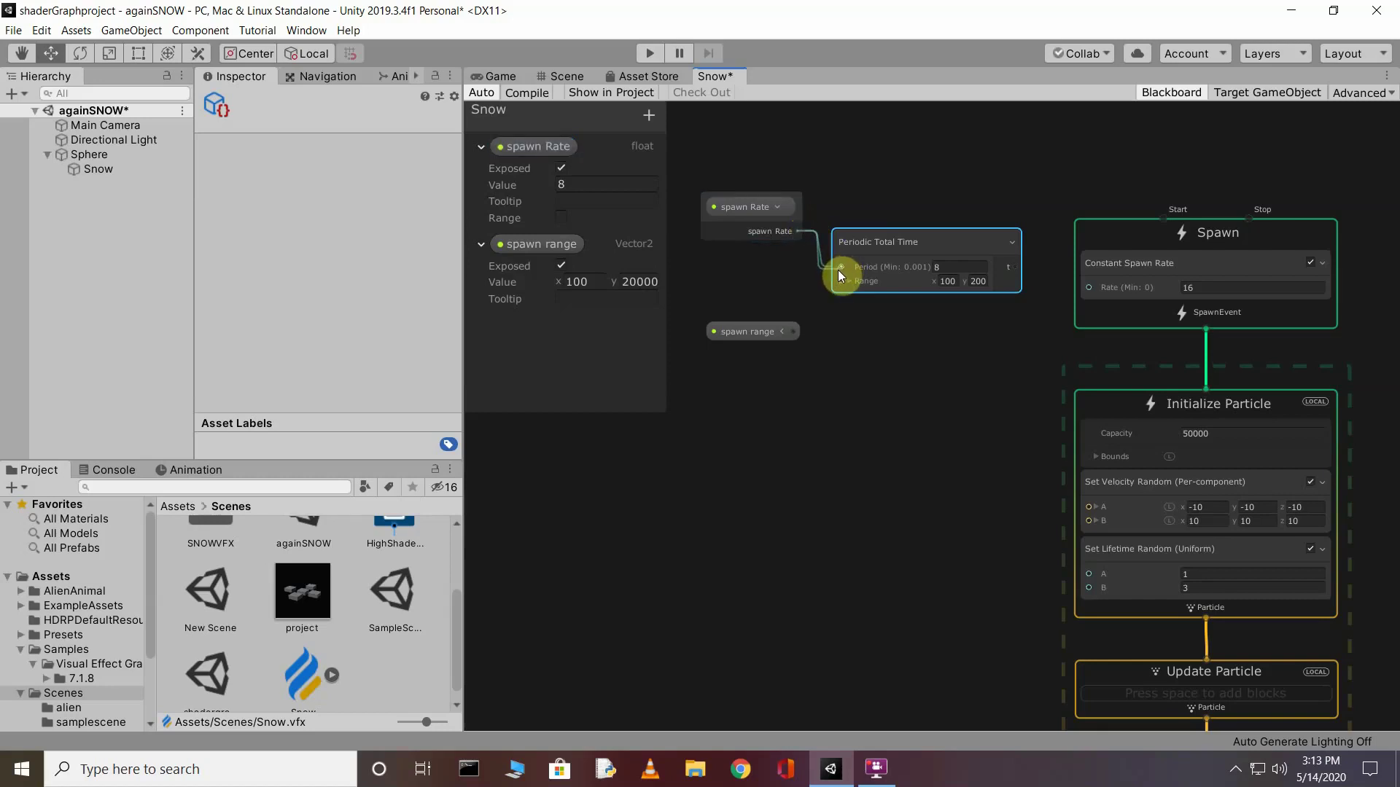
pyautogui.moveTo(840, 267); pyautogui.dragTo(840, 267)
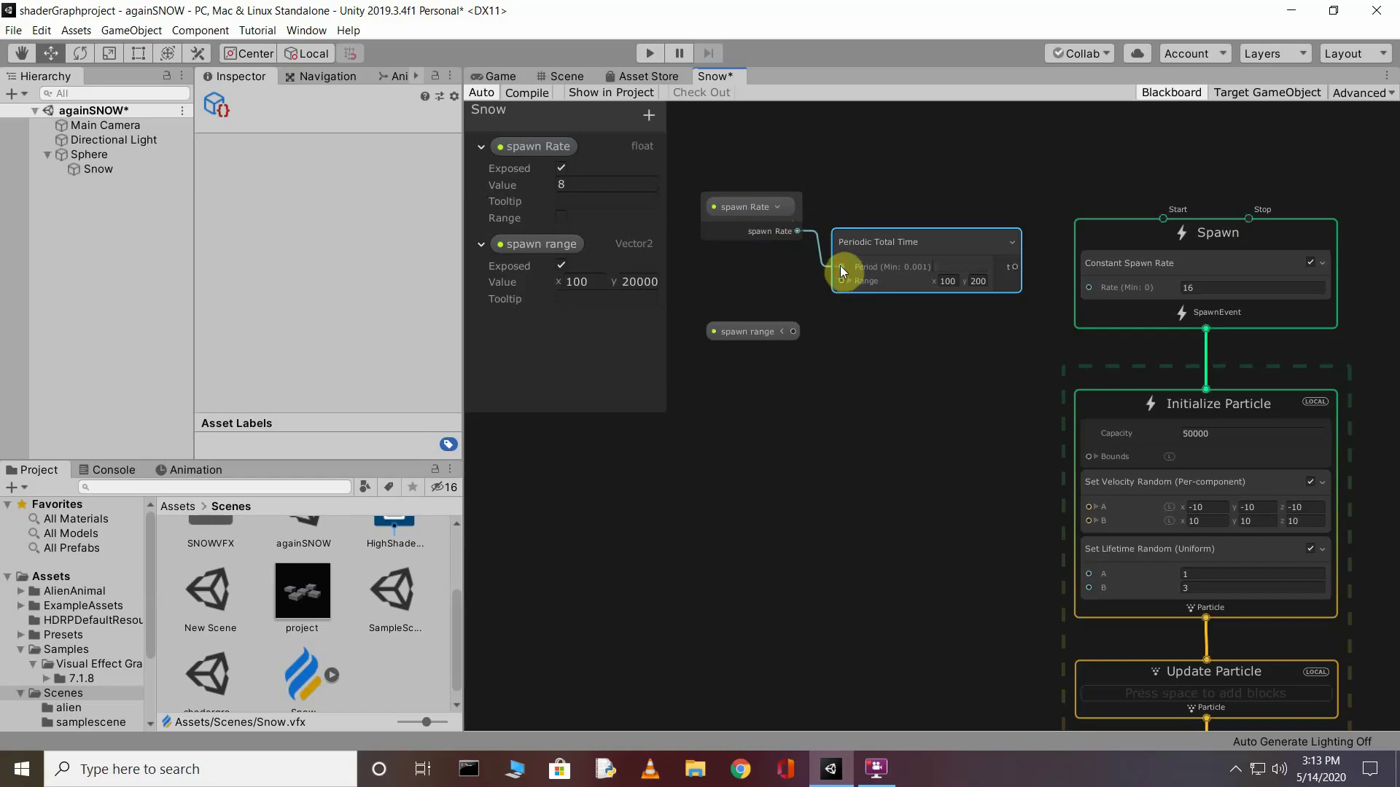
pyautogui.click(773, 241)
pyautogui.click(876, 268)
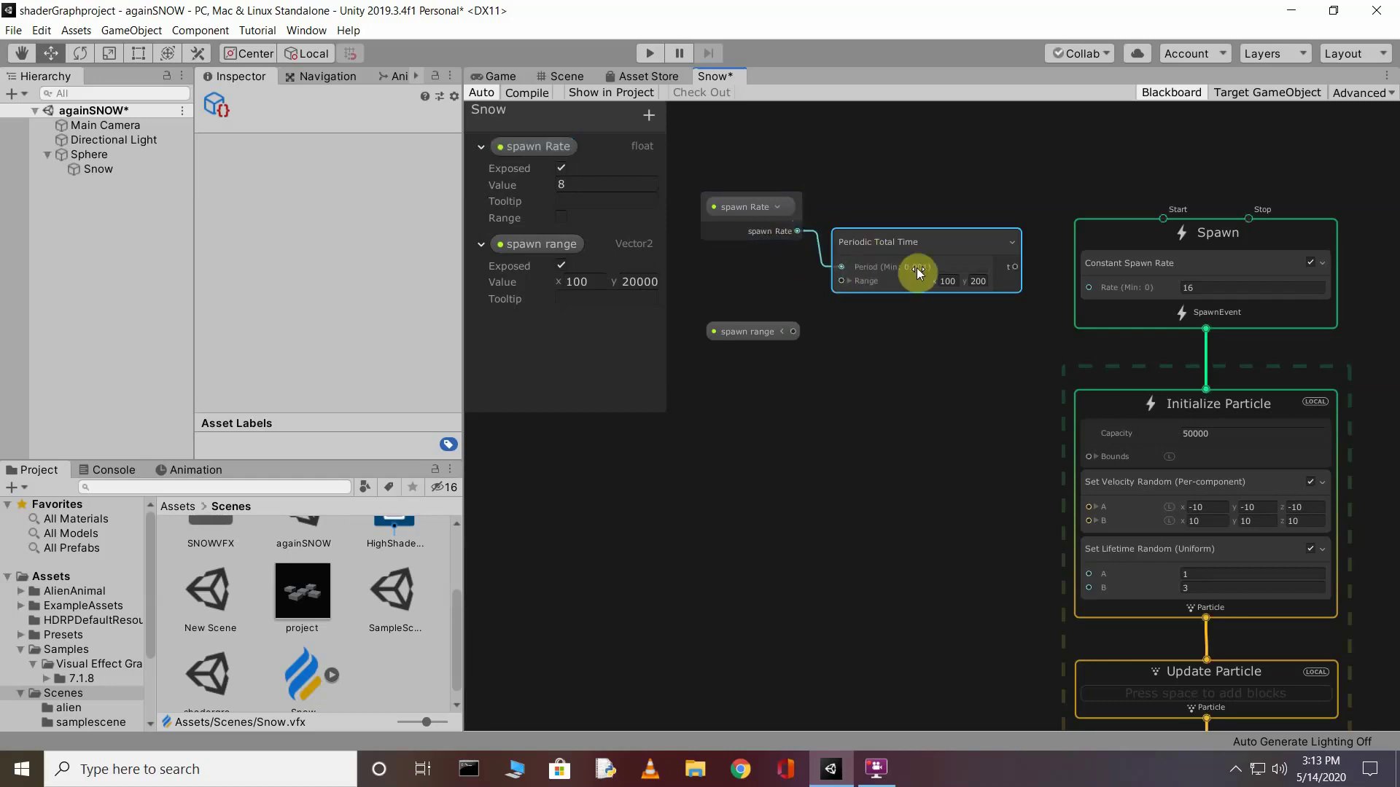
pyautogui.moveTo(796, 334); pyautogui.dragTo(841, 282)
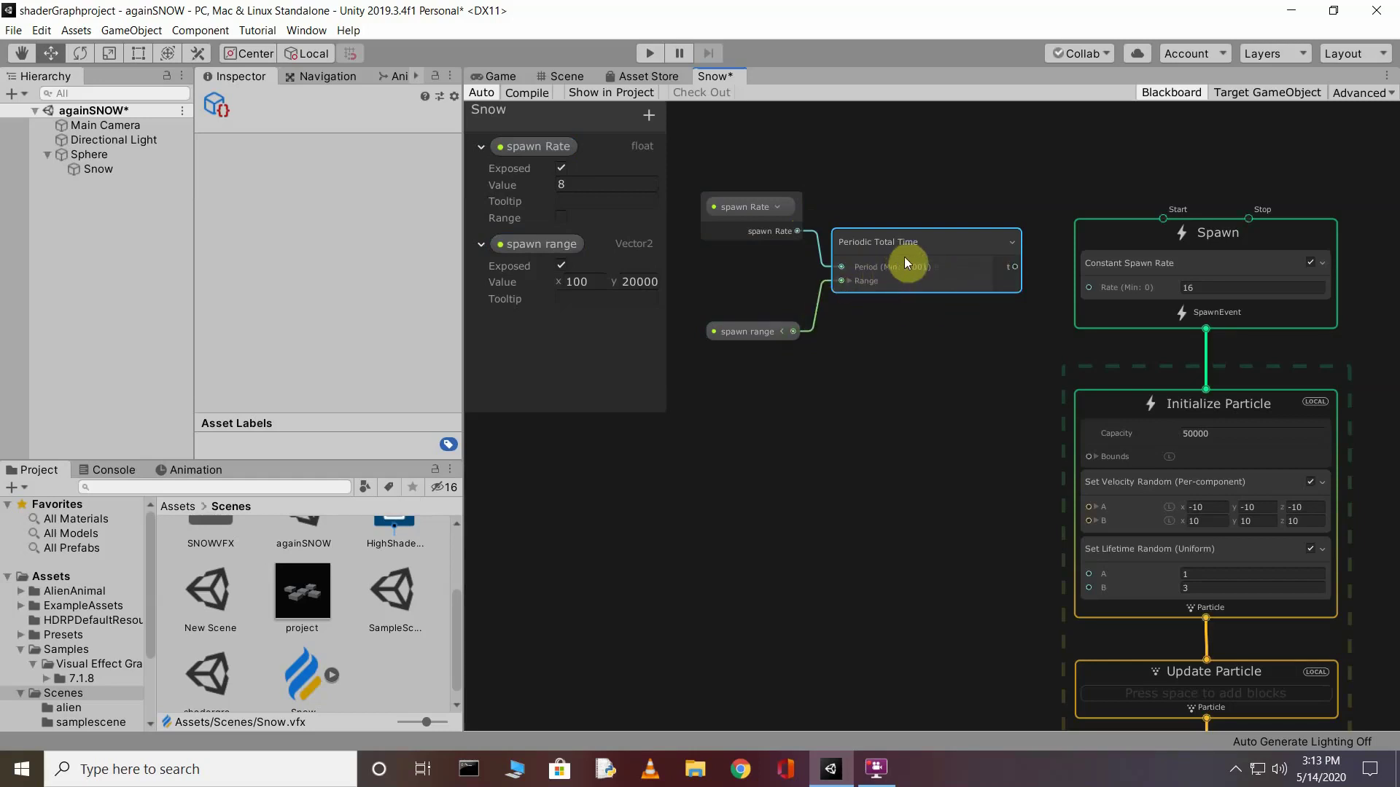
# Connect the Periodic Total Time output to the Rate input of Constant Spawn Rate and inspect the snow in the scene from different angles.
pyautogui.moveTo(1016, 267); pyautogui.dragTo(1086, 286)
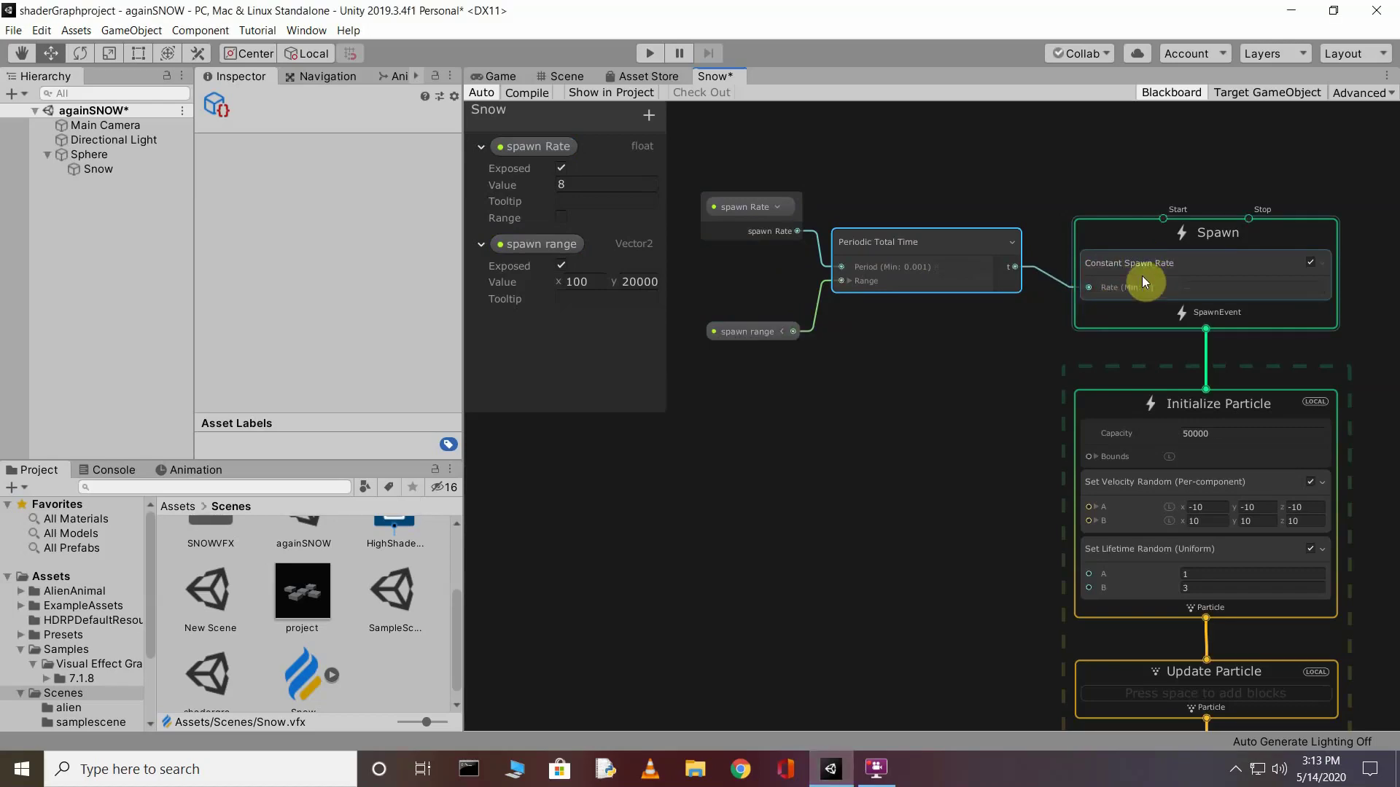
pyautogui.click(1115, 294)
pyautogui.click(567, 76)
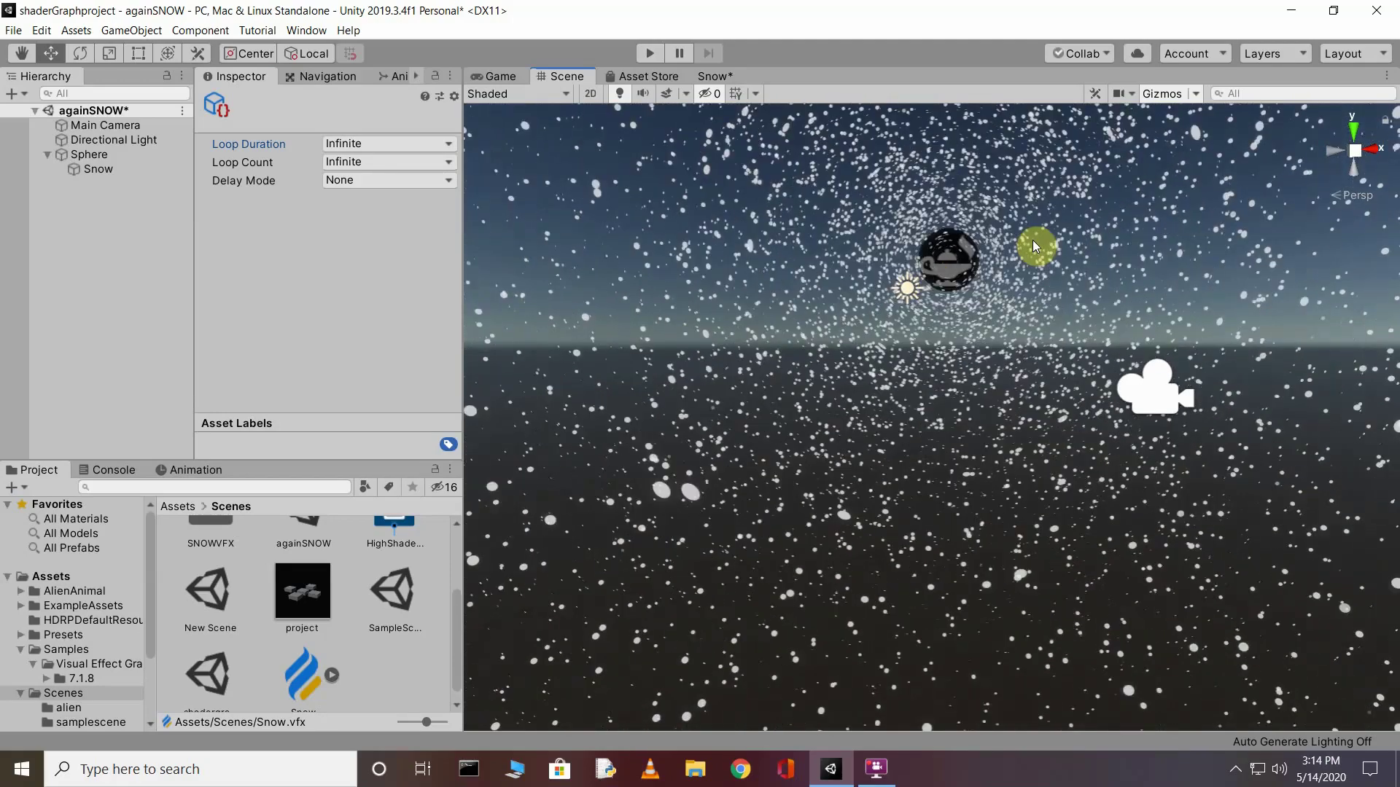
pyautogui.moveTo(1034, 248); pyautogui.dragTo(1010, 191, button='right')
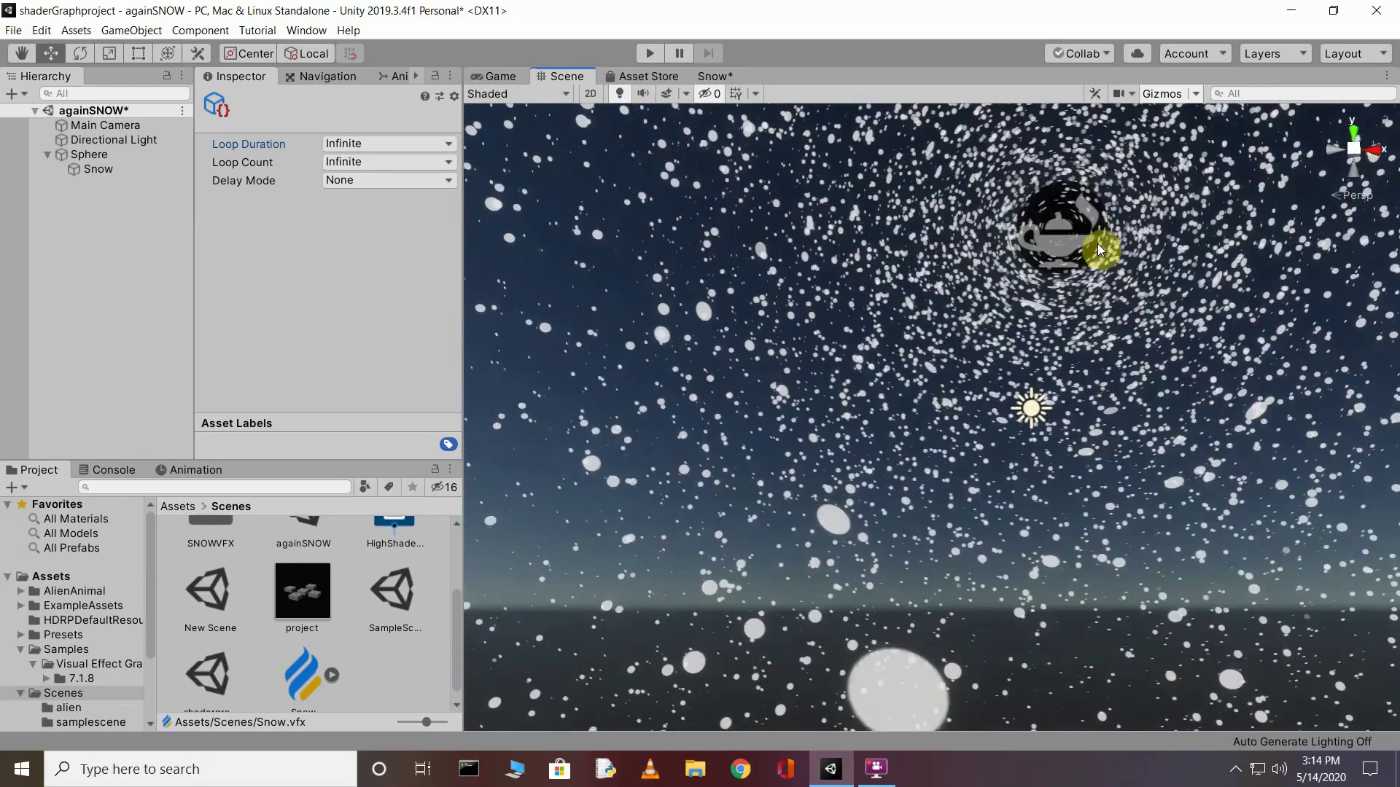
pyautogui.moveTo(1106, 341); pyautogui.dragTo(1062, 253, button='right')
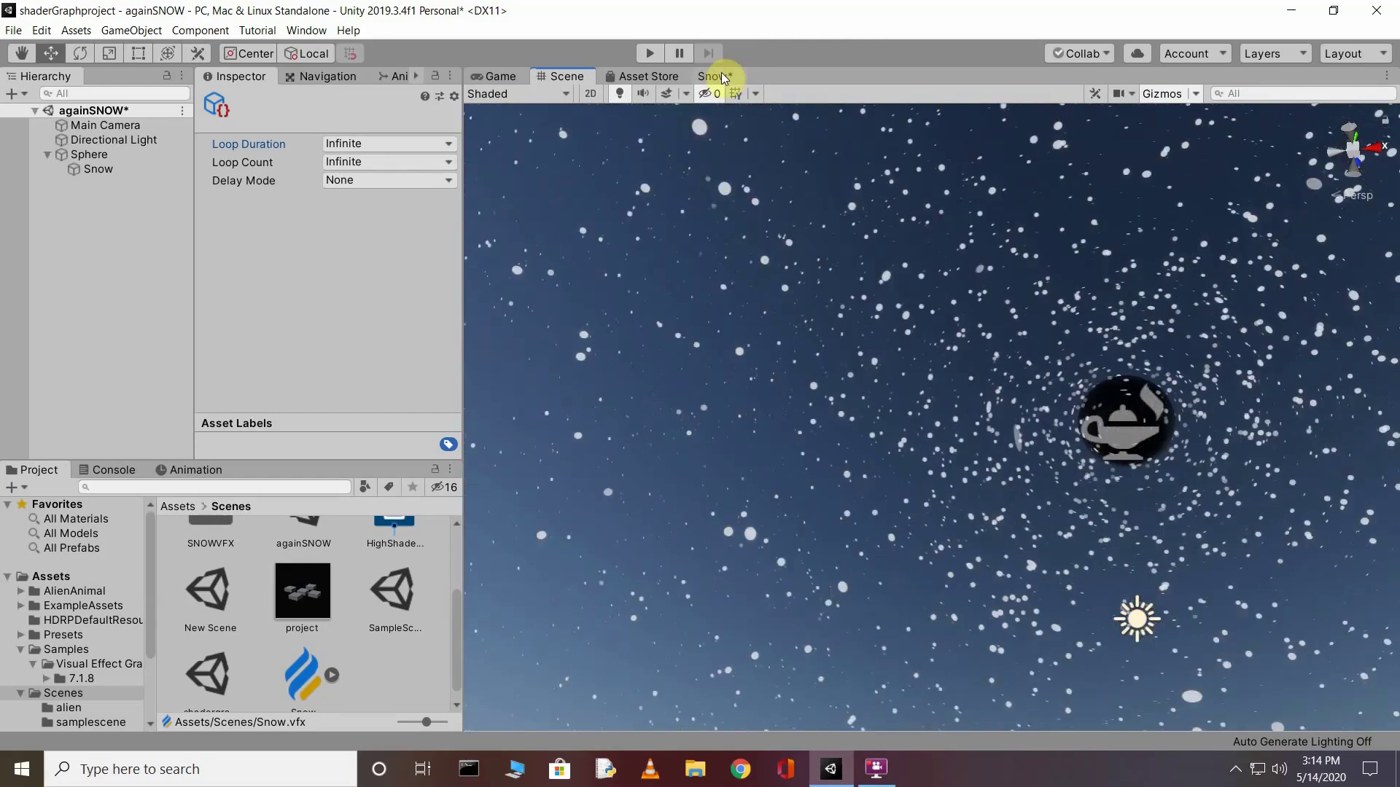
# Add a Vector Field Force block to the Update Particle context of the Snow graph.
pyautogui.click(722, 76)
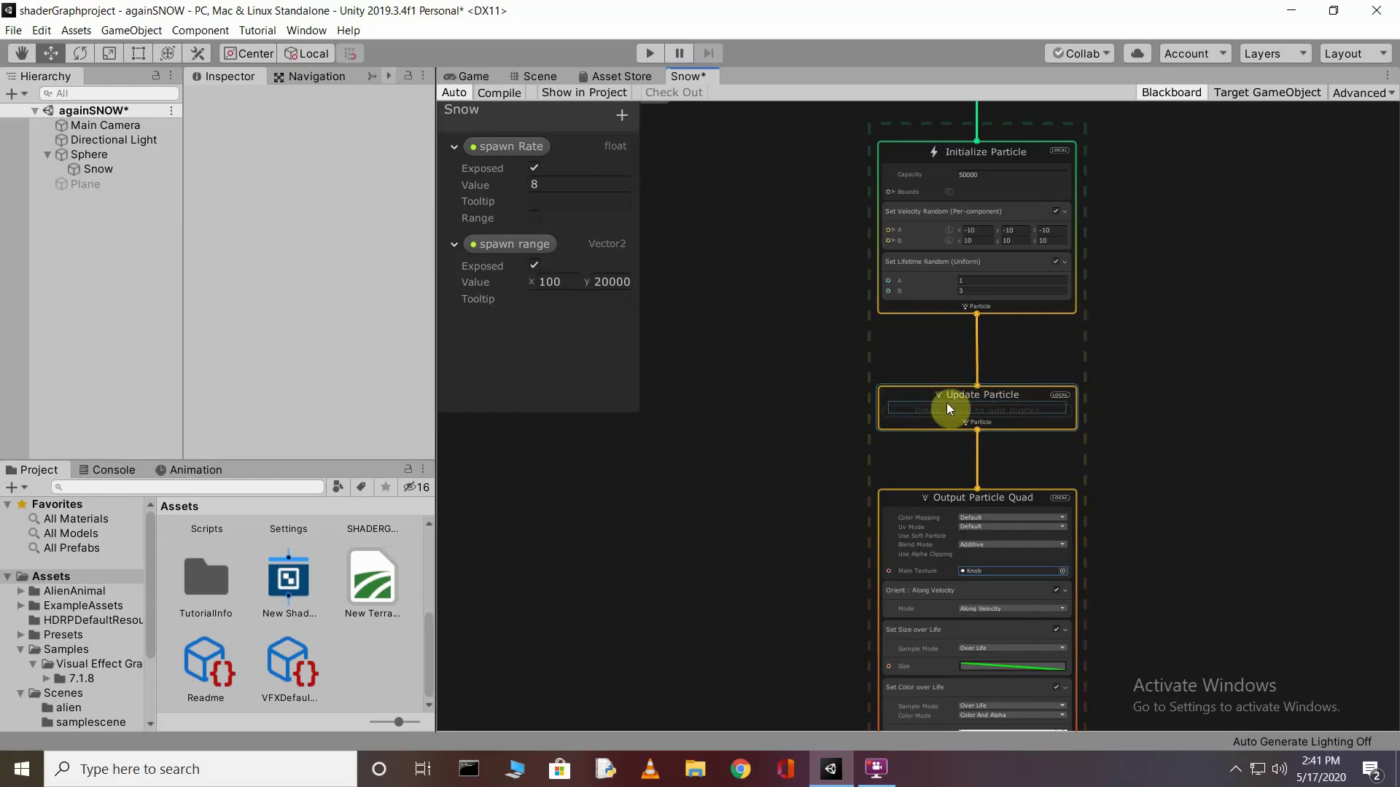
pyautogui.scroll(2, 996, 395)
pyautogui.scroll(4, 996, 395)
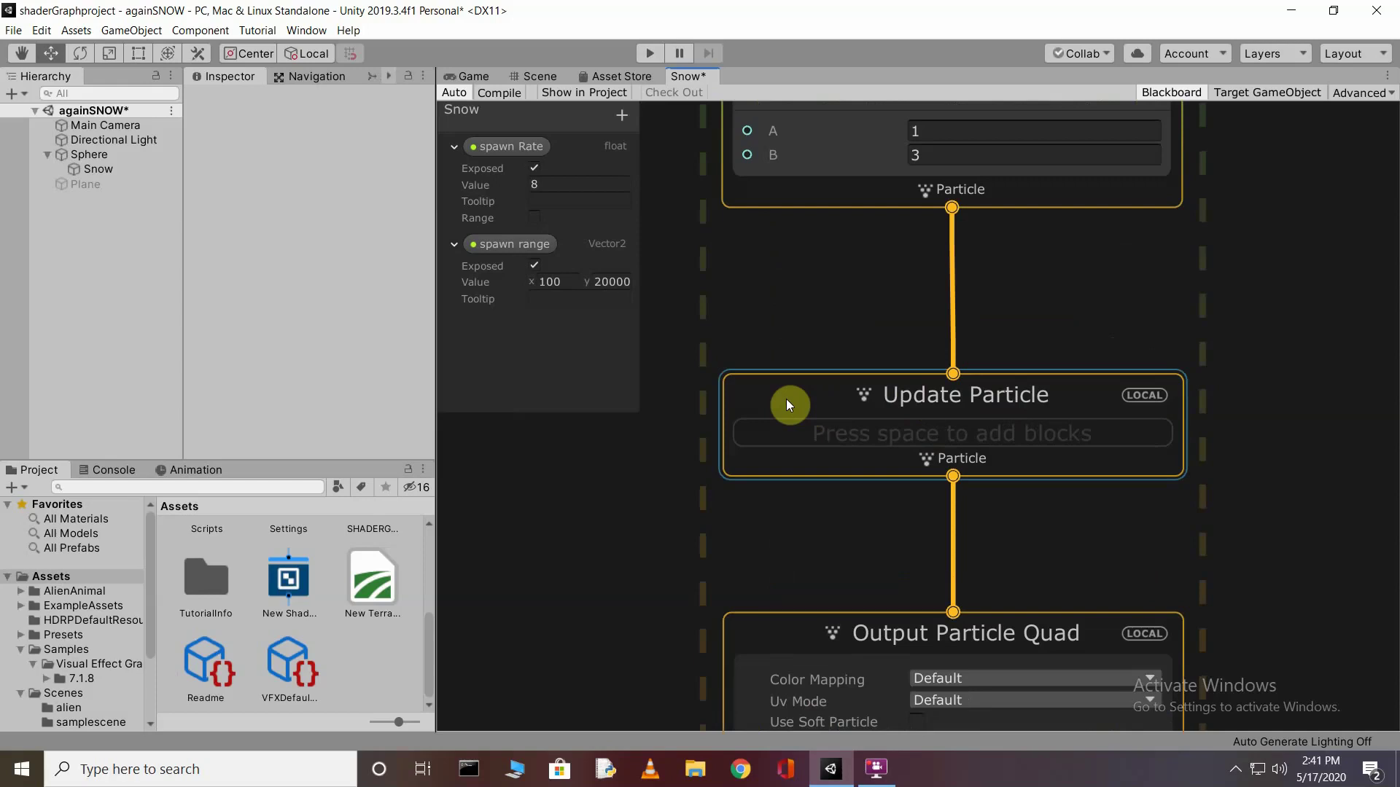
pyautogui.rightClick(824, 394)
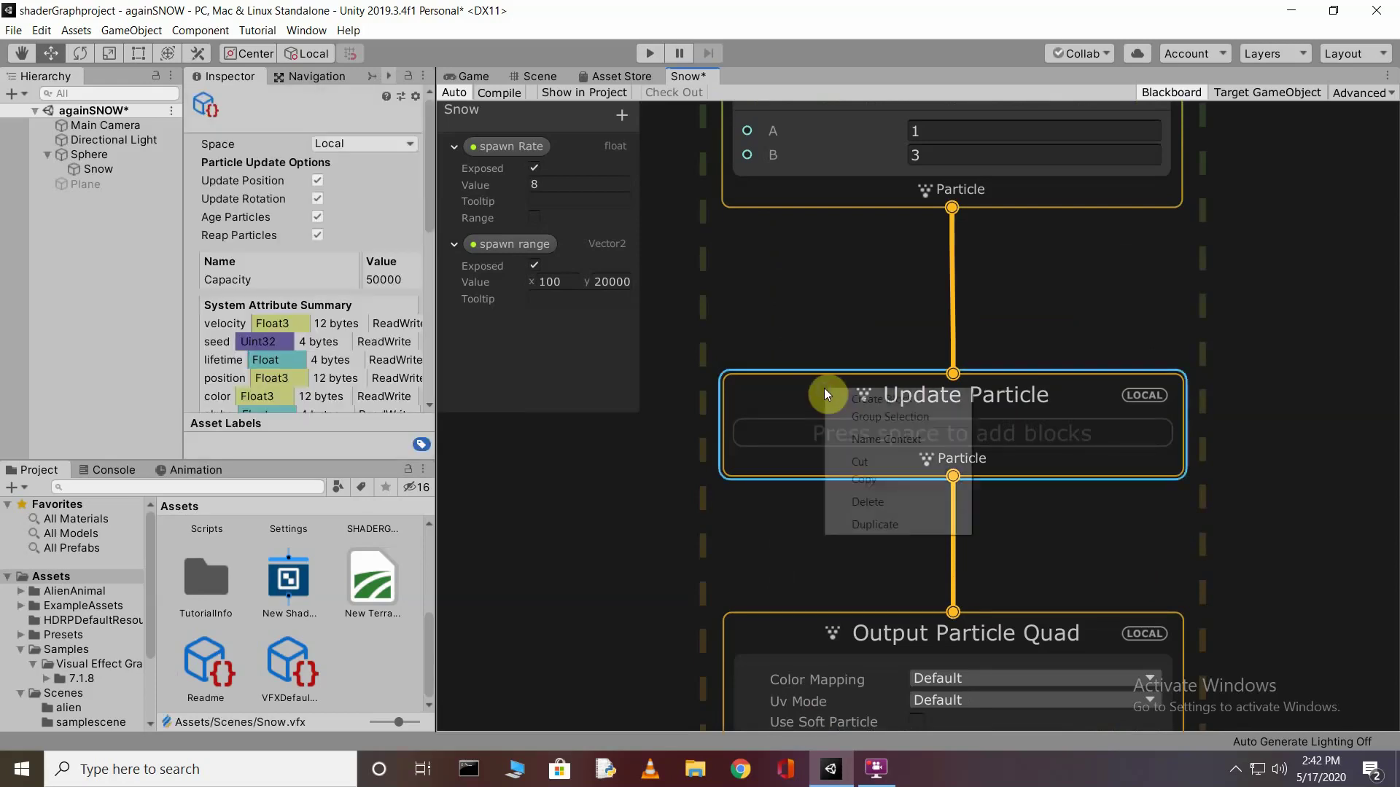
pyautogui.click(897, 400)
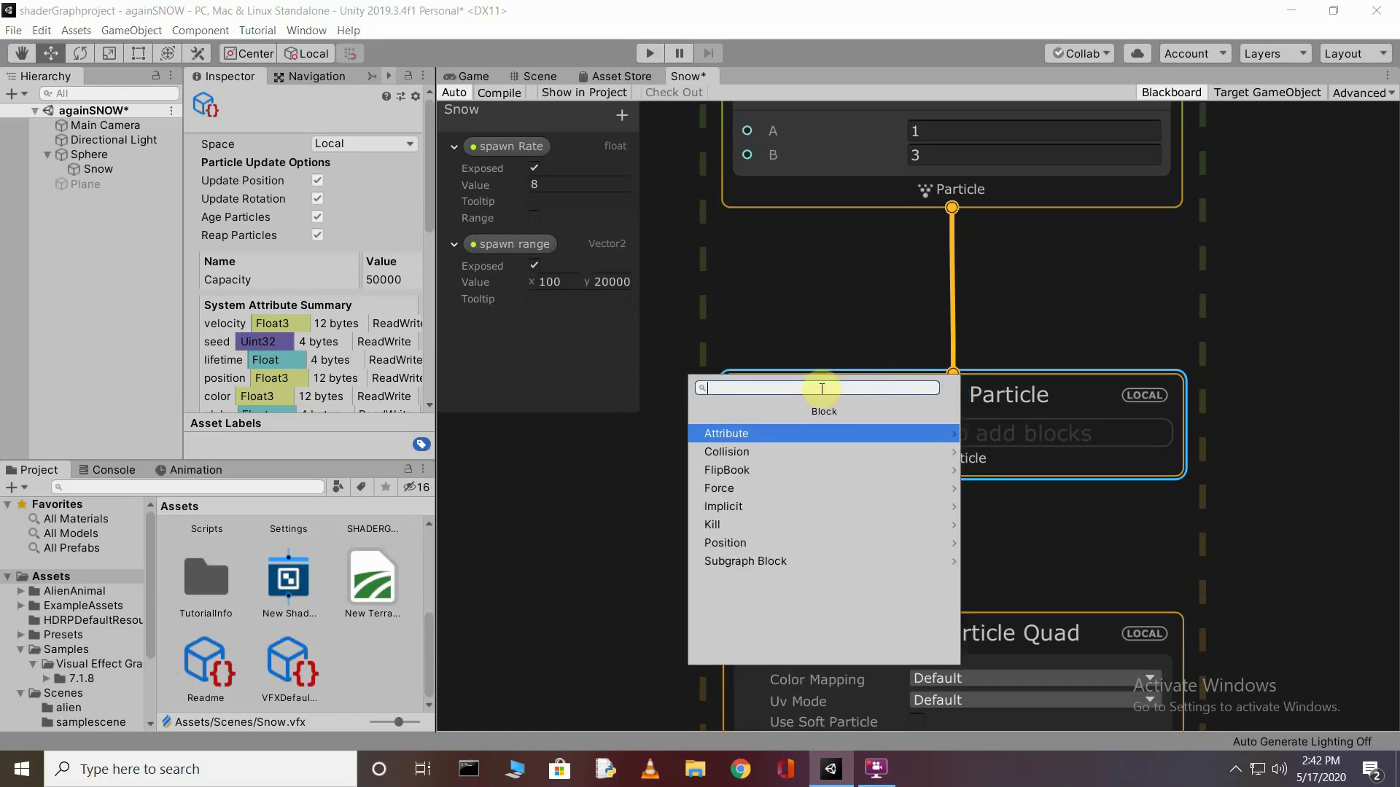
pyautogui.write('vect')
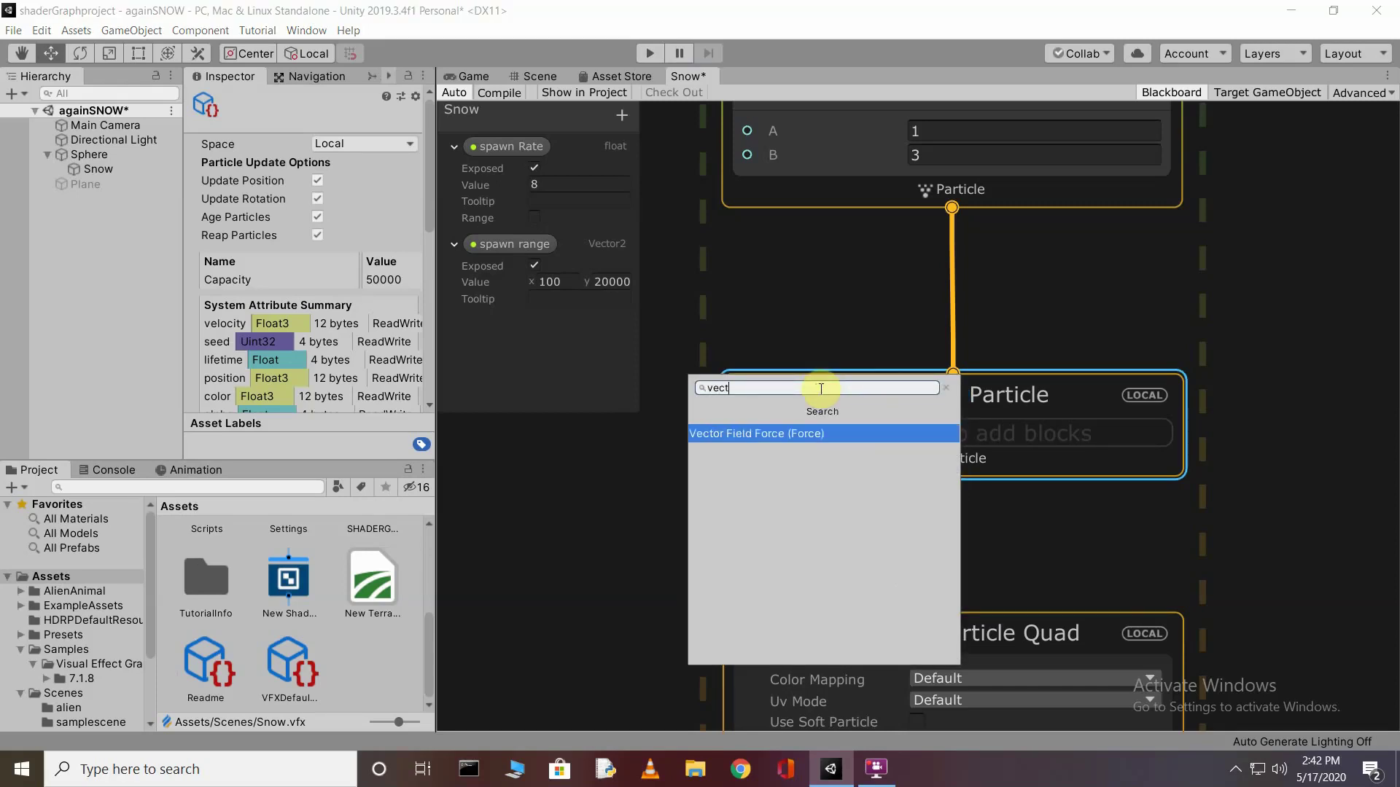
pyautogui.click(753, 433)
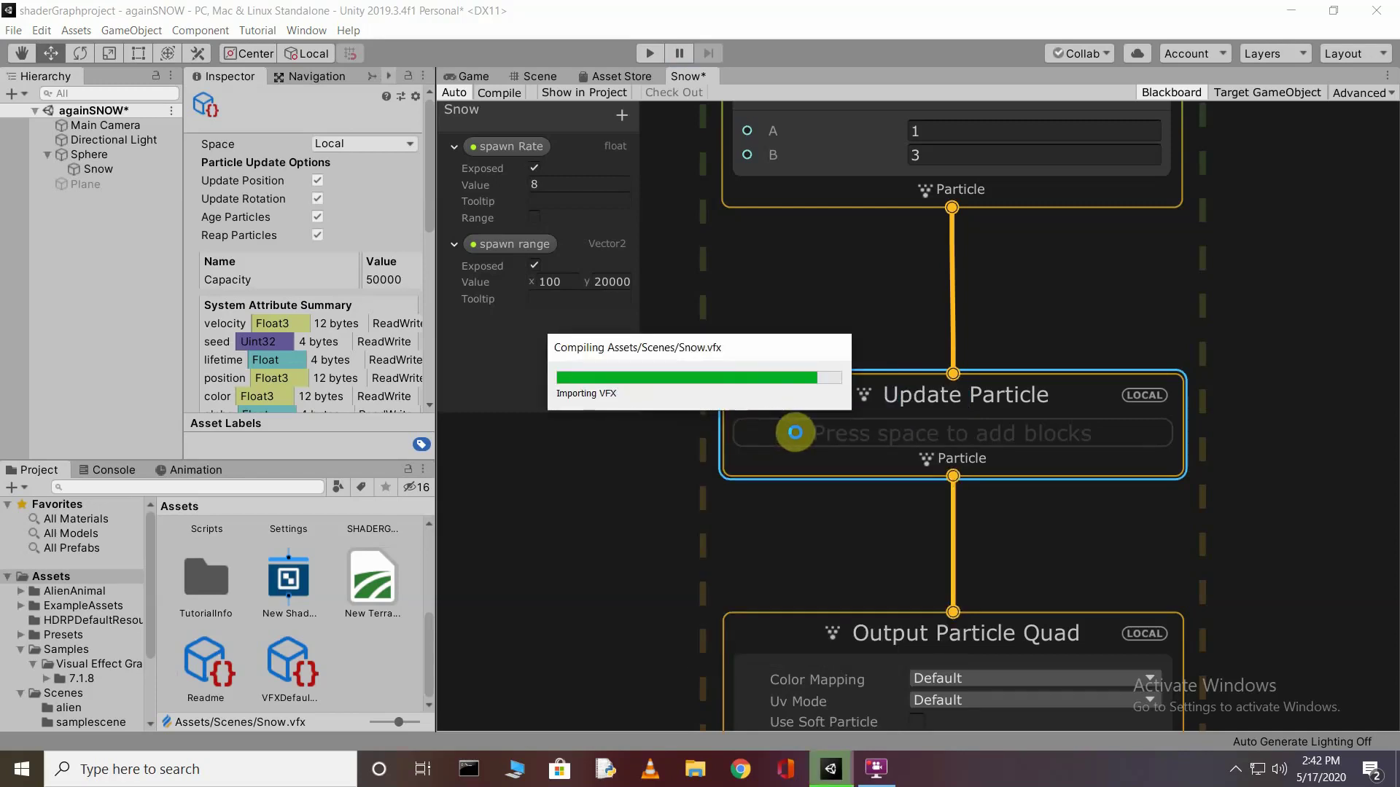
pyautogui.scroll(-2, 880, 447)
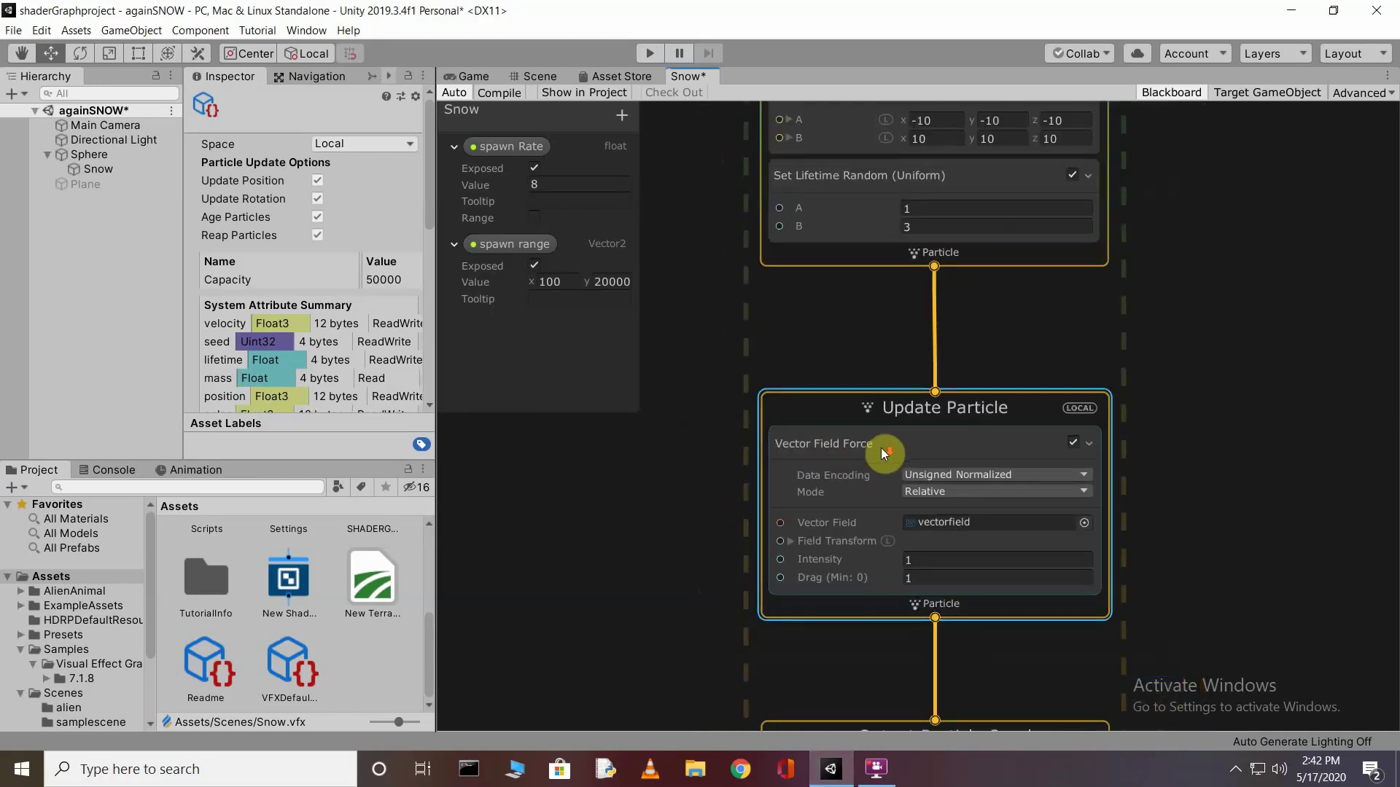
# Add a Turbulence (Force) block to the Update Particle context.
pyautogui.scroll(2, 864, 424)
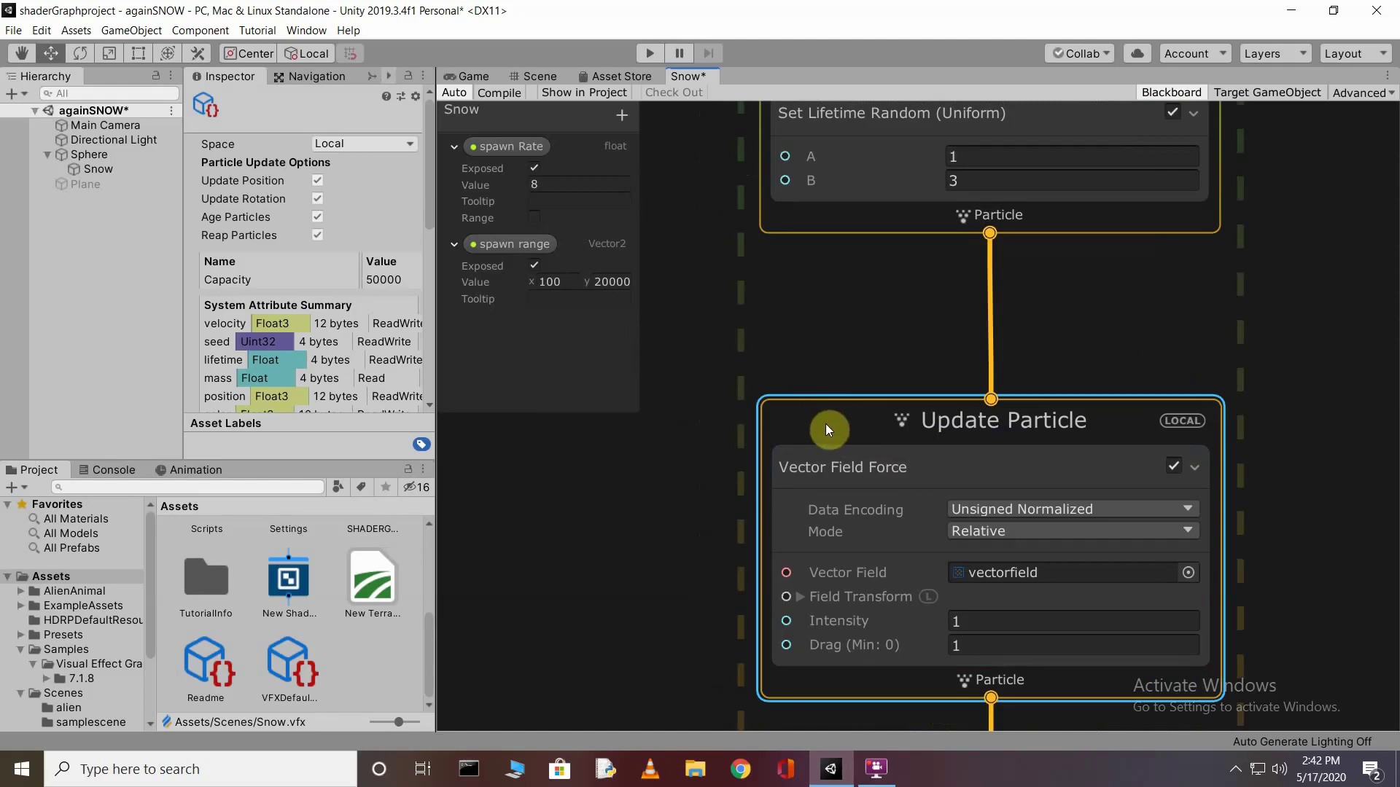
pyautogui.rightClick(820, 424)
pyautogui.click(853, 436)
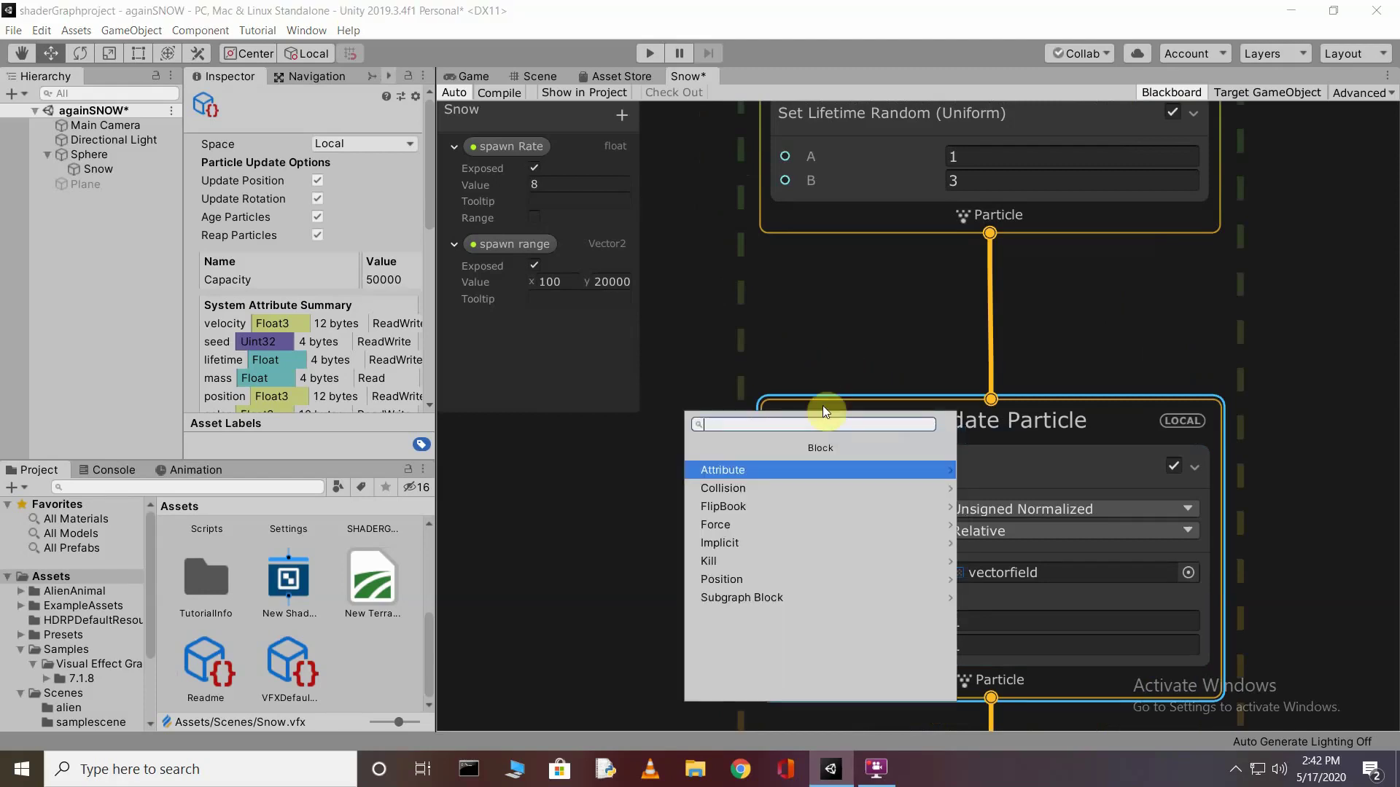
pyautogui.write('t')
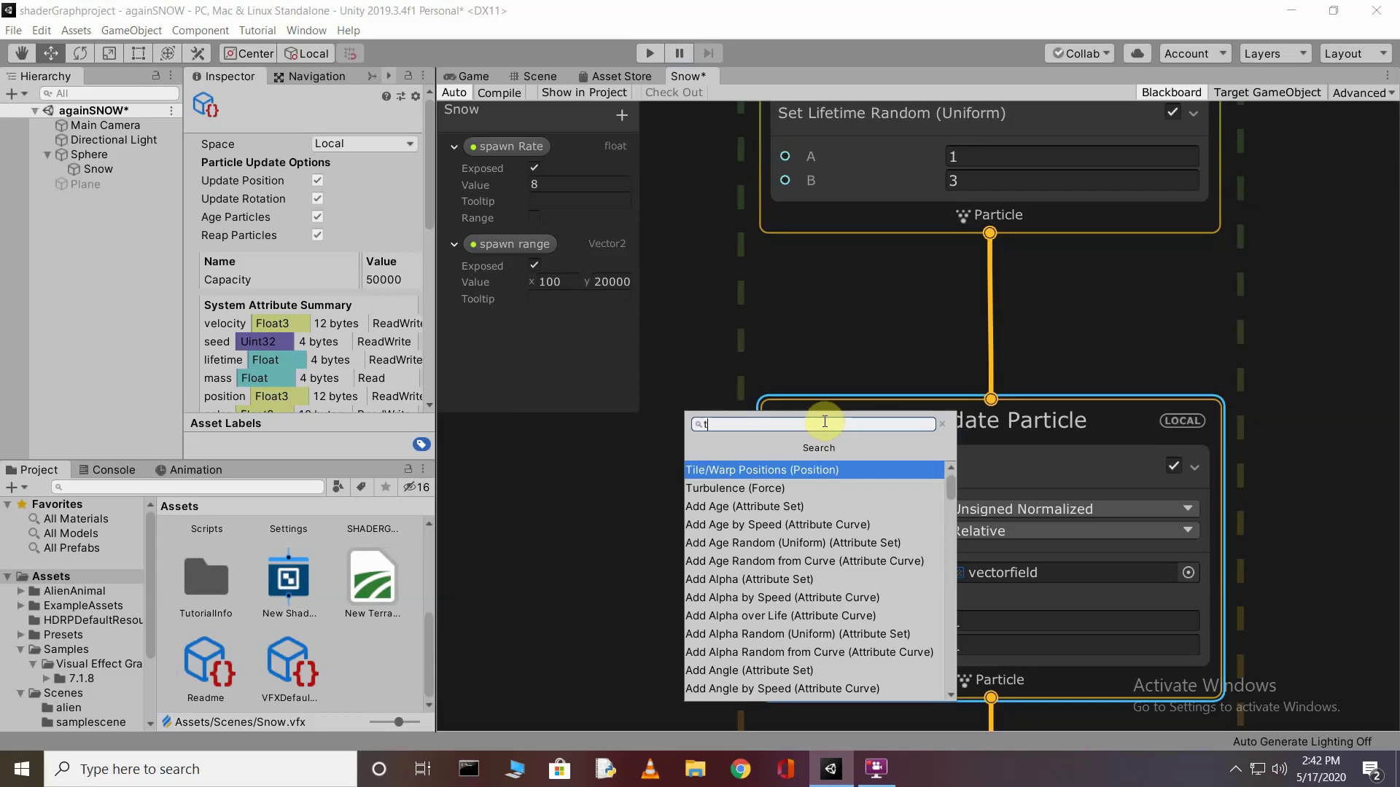
pyautogui.click(753, 487)
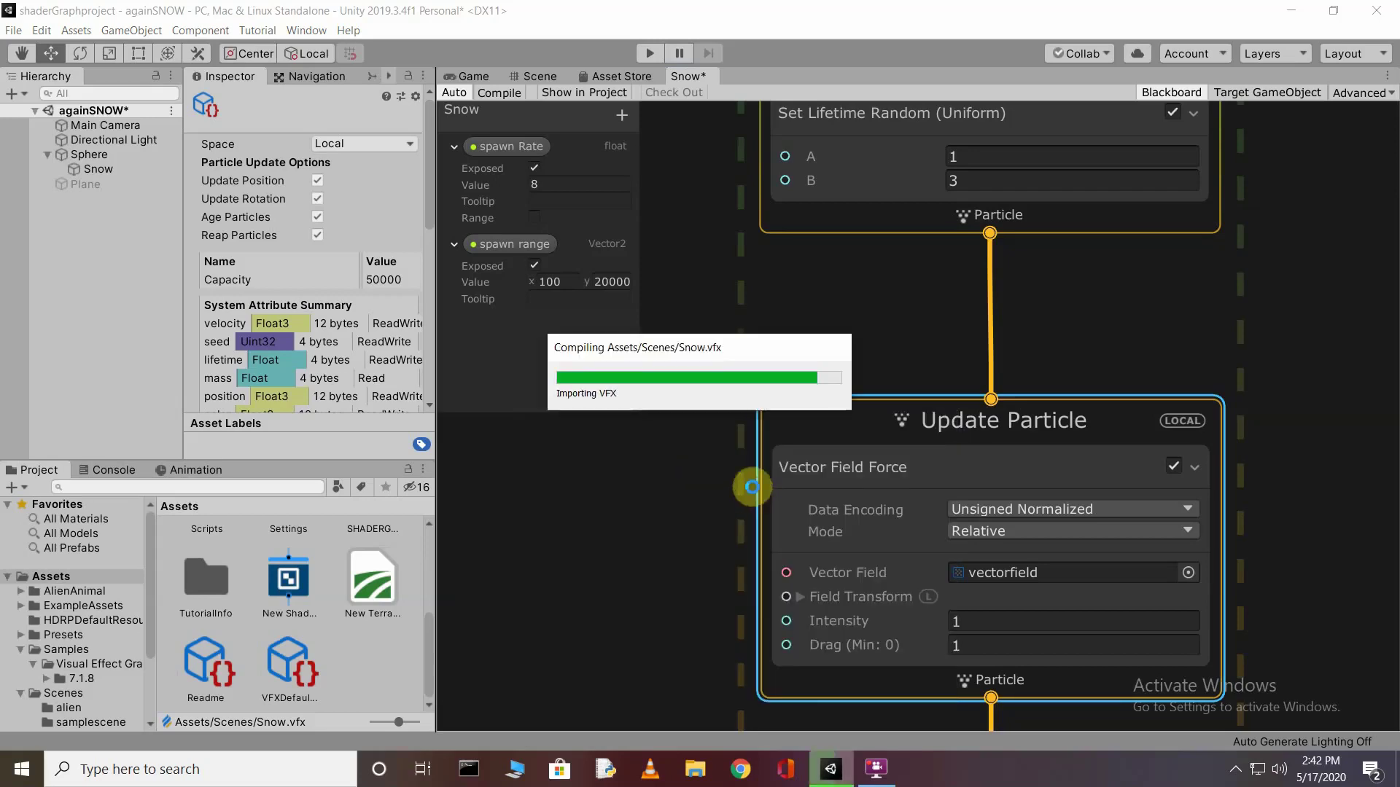
pyautogui.click(951, 500)
# Set the Turbulence block's mode to Absolute and keep its noise type at Value.
pyautogui.scroll(2, 948, 448)
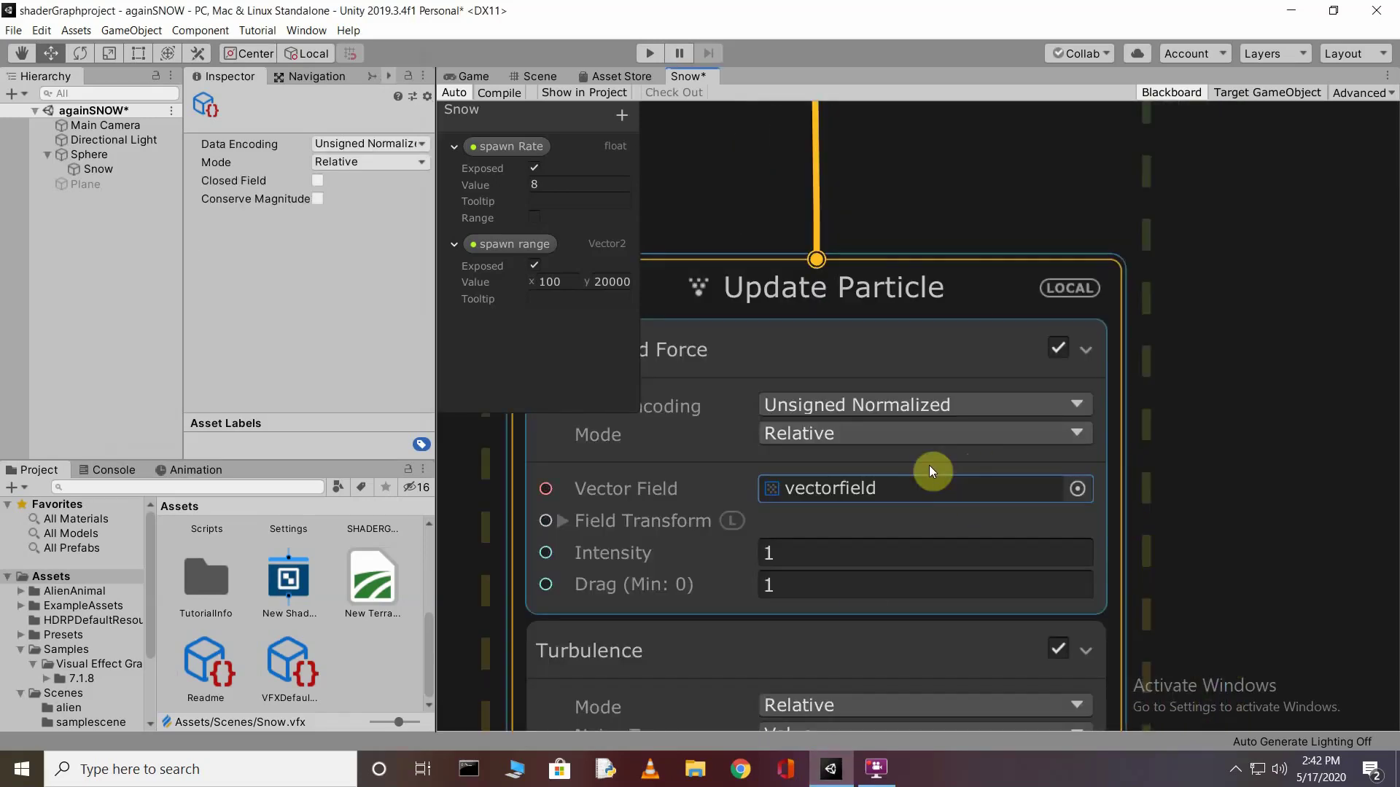
pyautogui.scroll(-5, 964, 460)
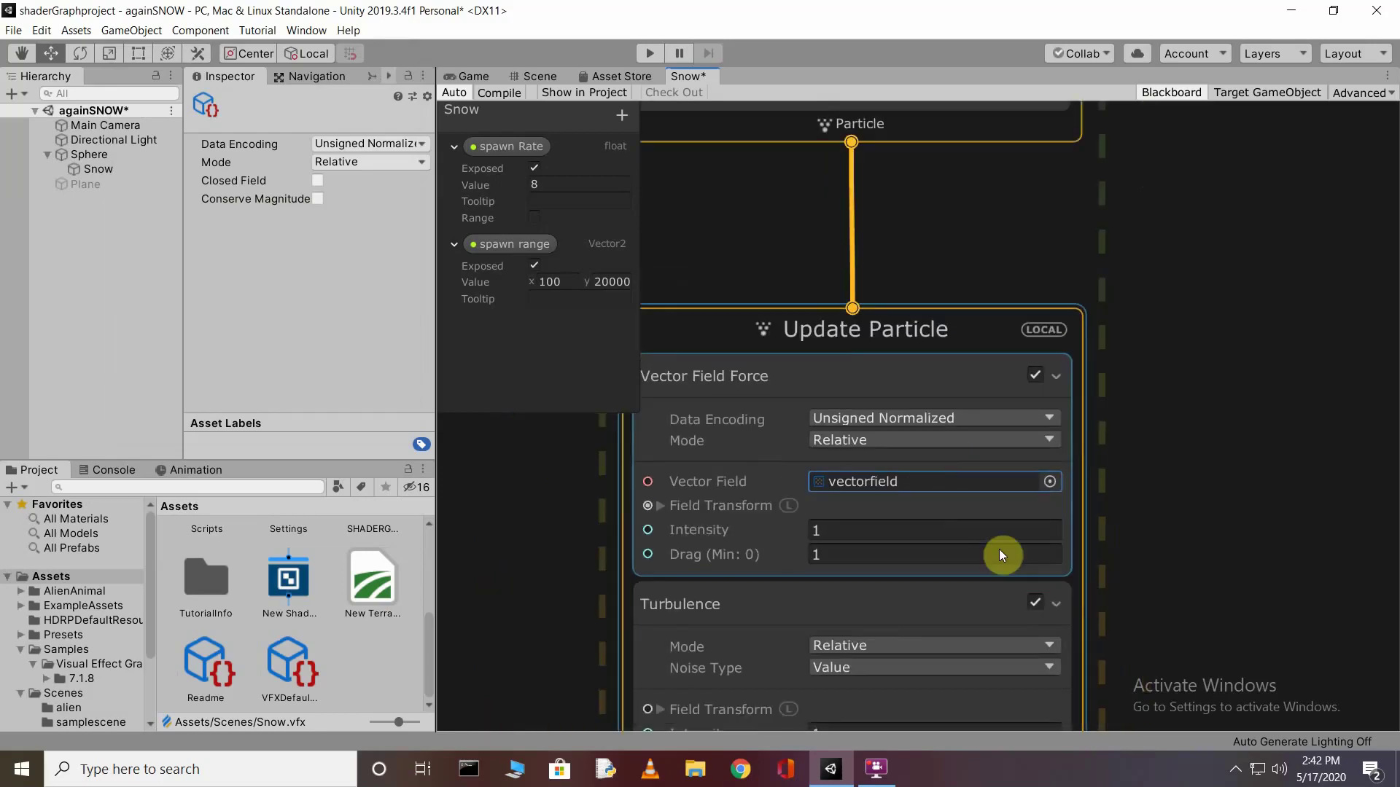
pyautogui.scroll(-4, 1086, 624)
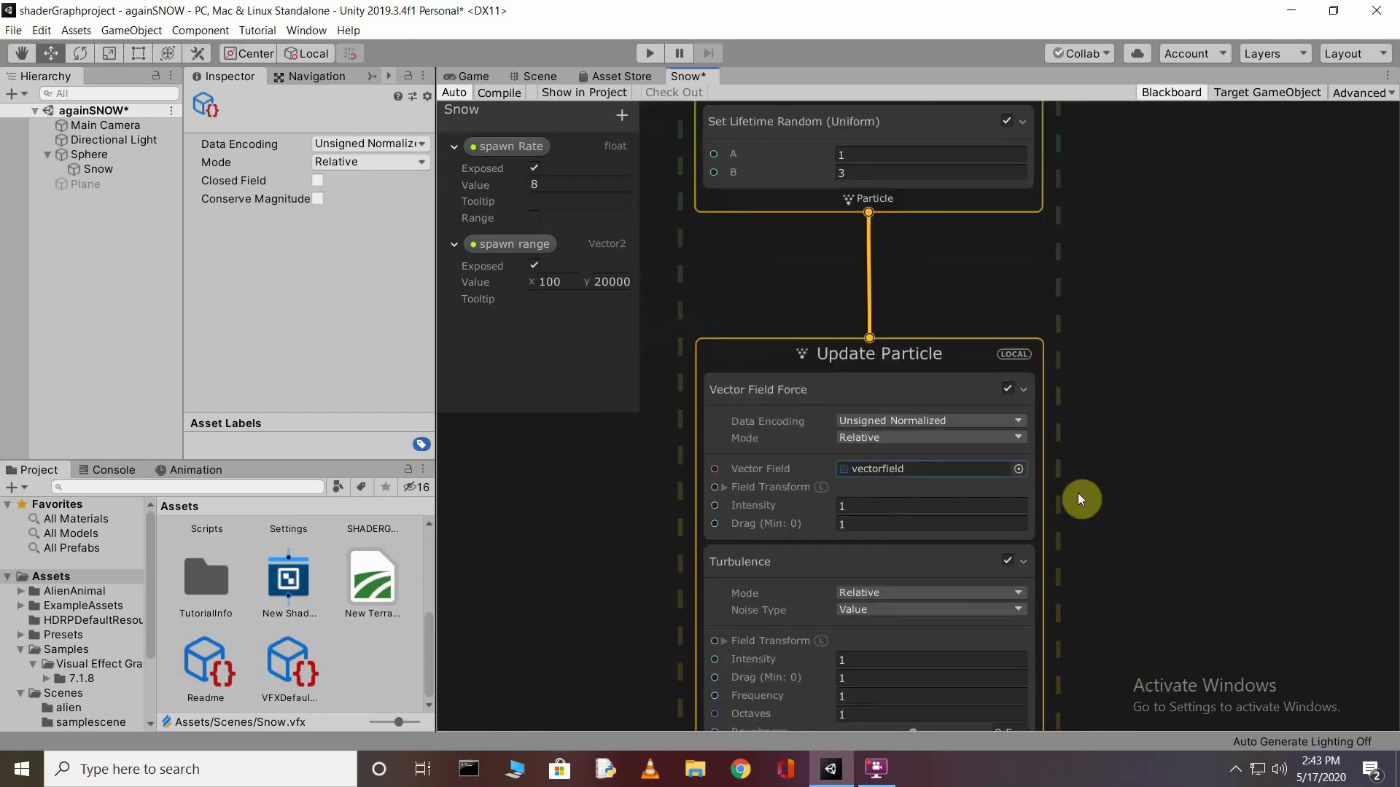
pyautogui.scroll(6, 1152, 565)
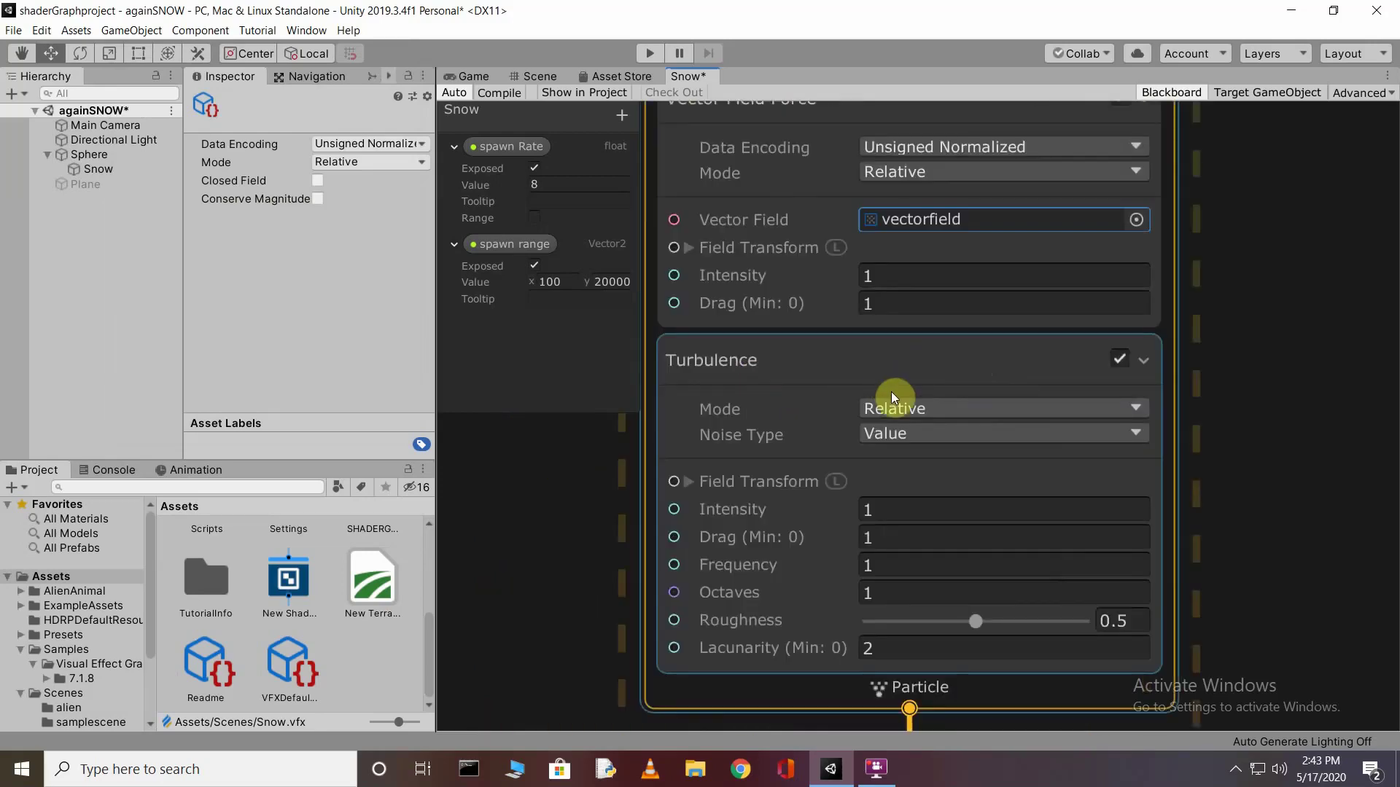
pyautogui.click(966, 414)
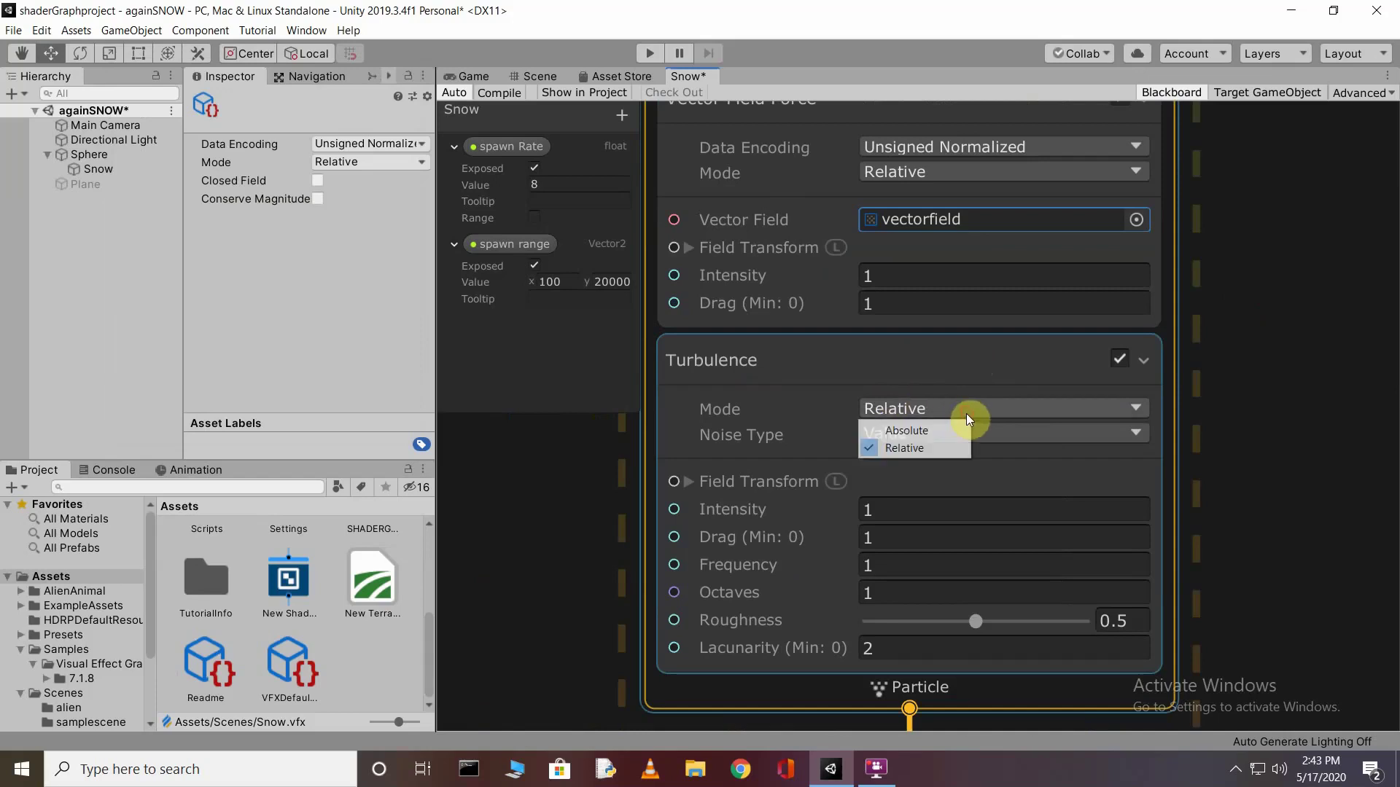
pyautogui.click(926, 428)
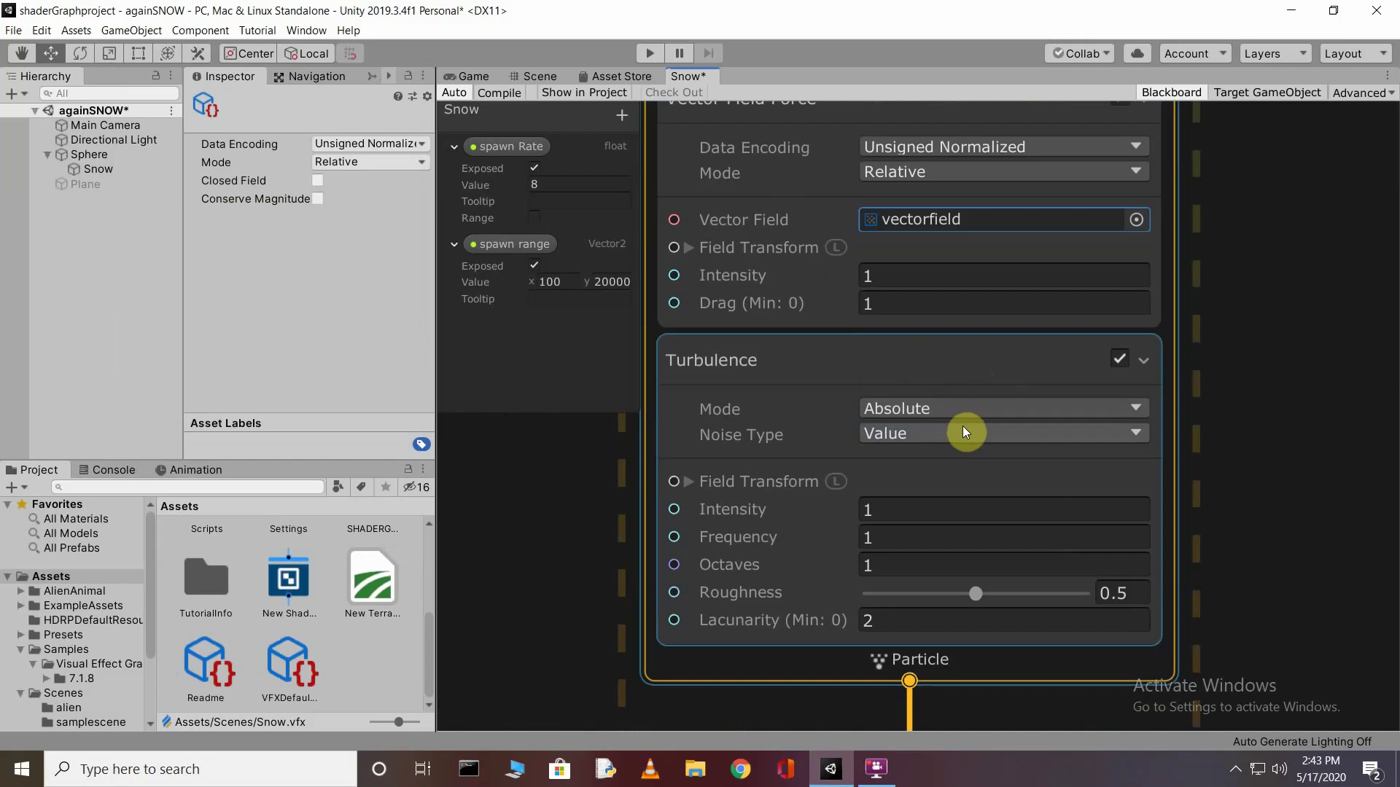
pyautogui.click(969, 432)
pyautogui.click(978, 431)
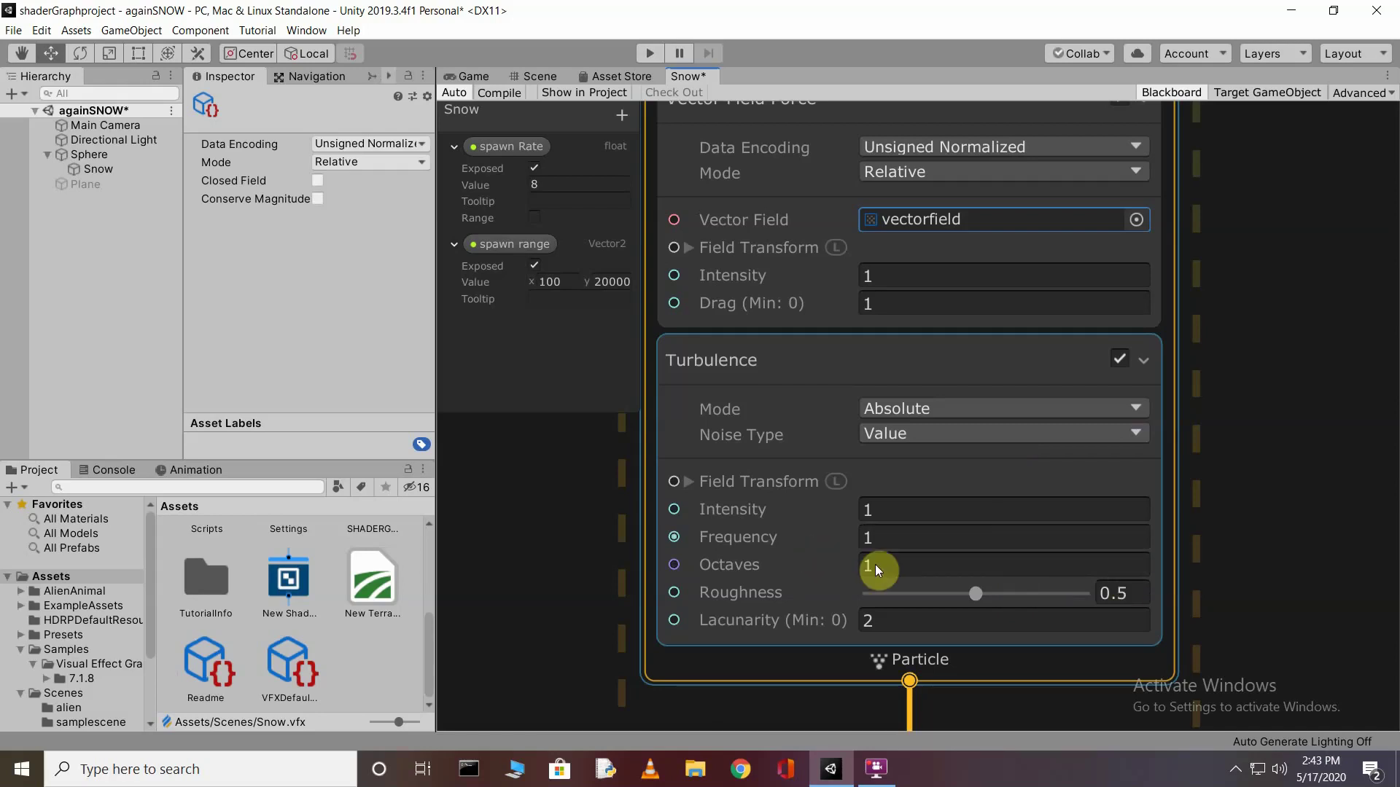
# Set the Turbulence intensity to 12 and view the snow in the scene.
pyautogui.click(905, 510)
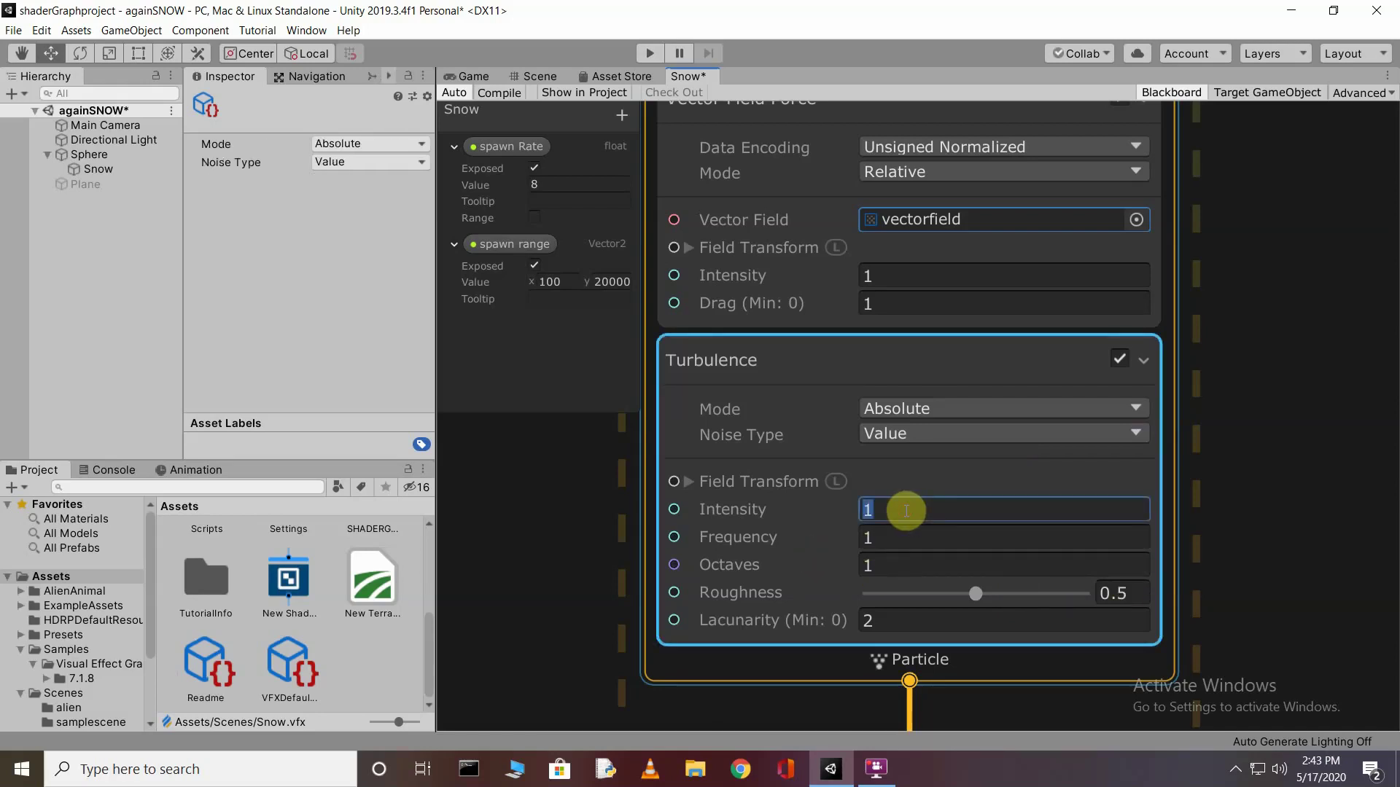
pyautogui.click(912, 511)
pyautogui.write('2')
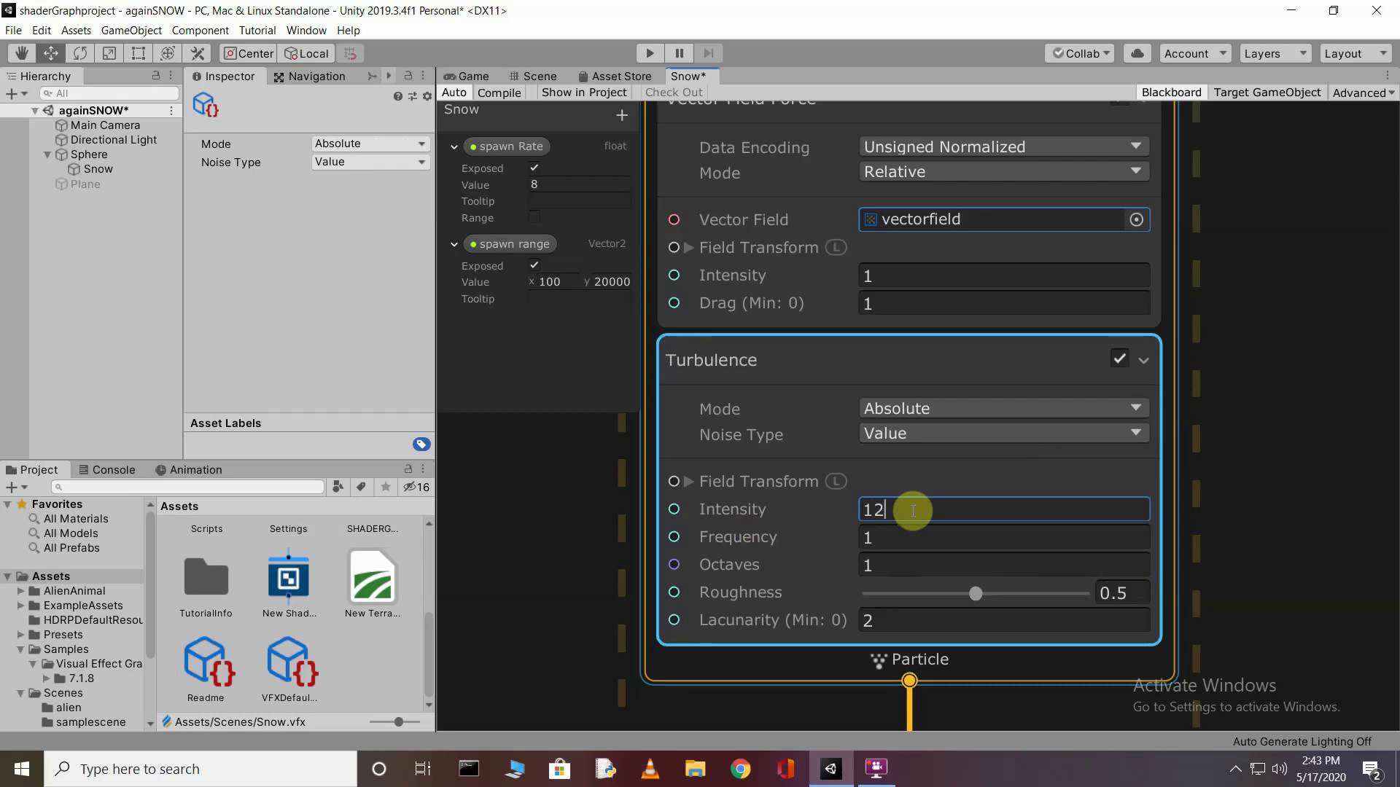
pyautogui.click(541, 77)
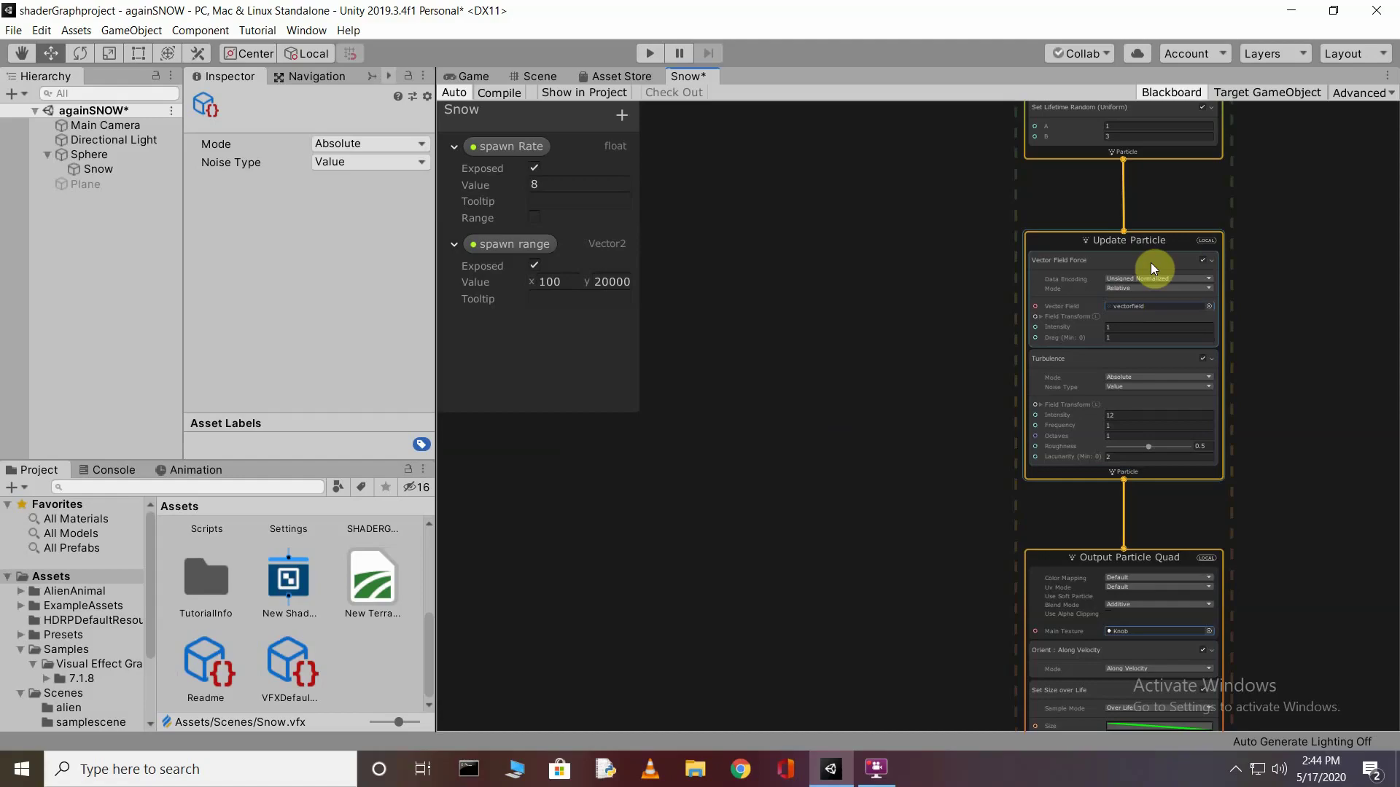
pyautogui.hotkey('ctrl', '1')
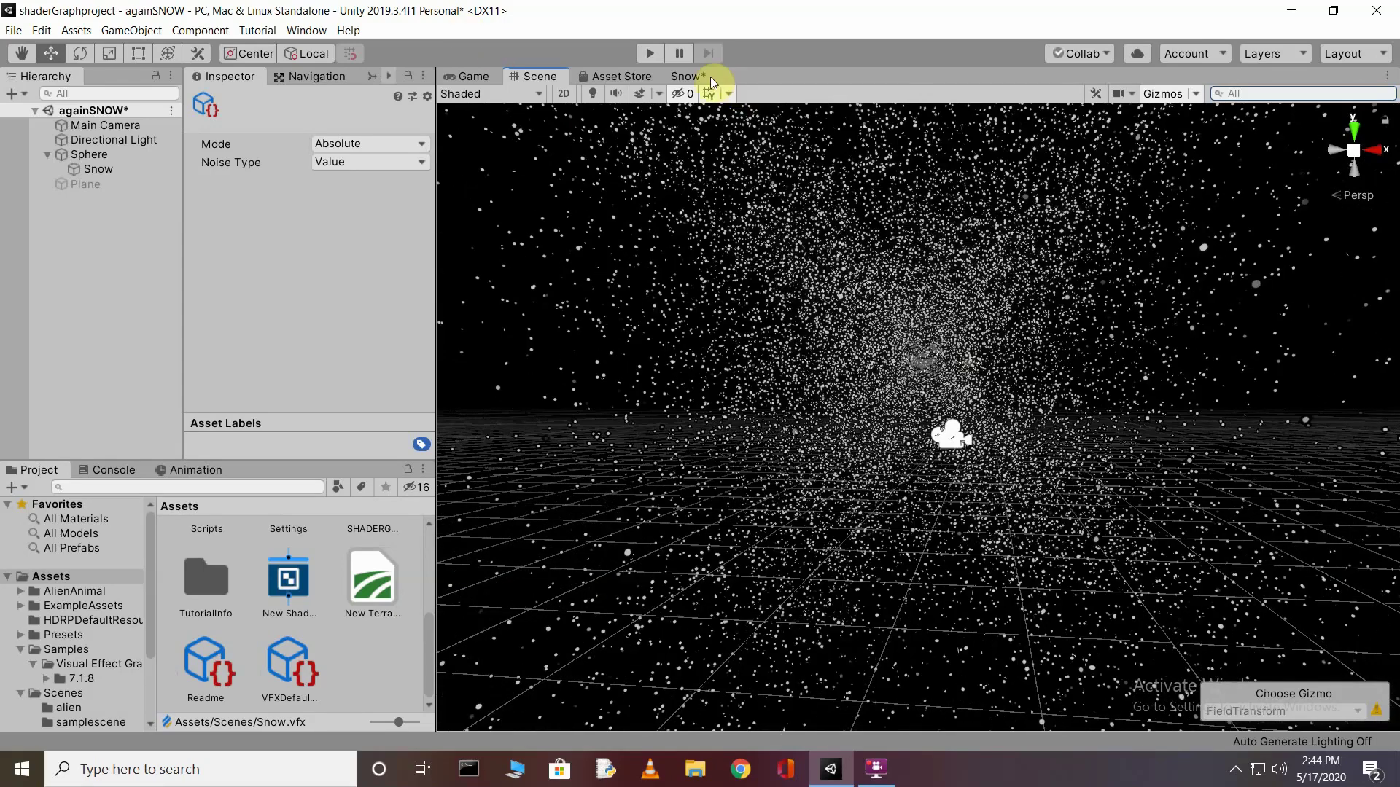
# Add a Set Scale by Speed (Attribute Curve) block to the Update Particle context.
pyautogui.click(685, 76)
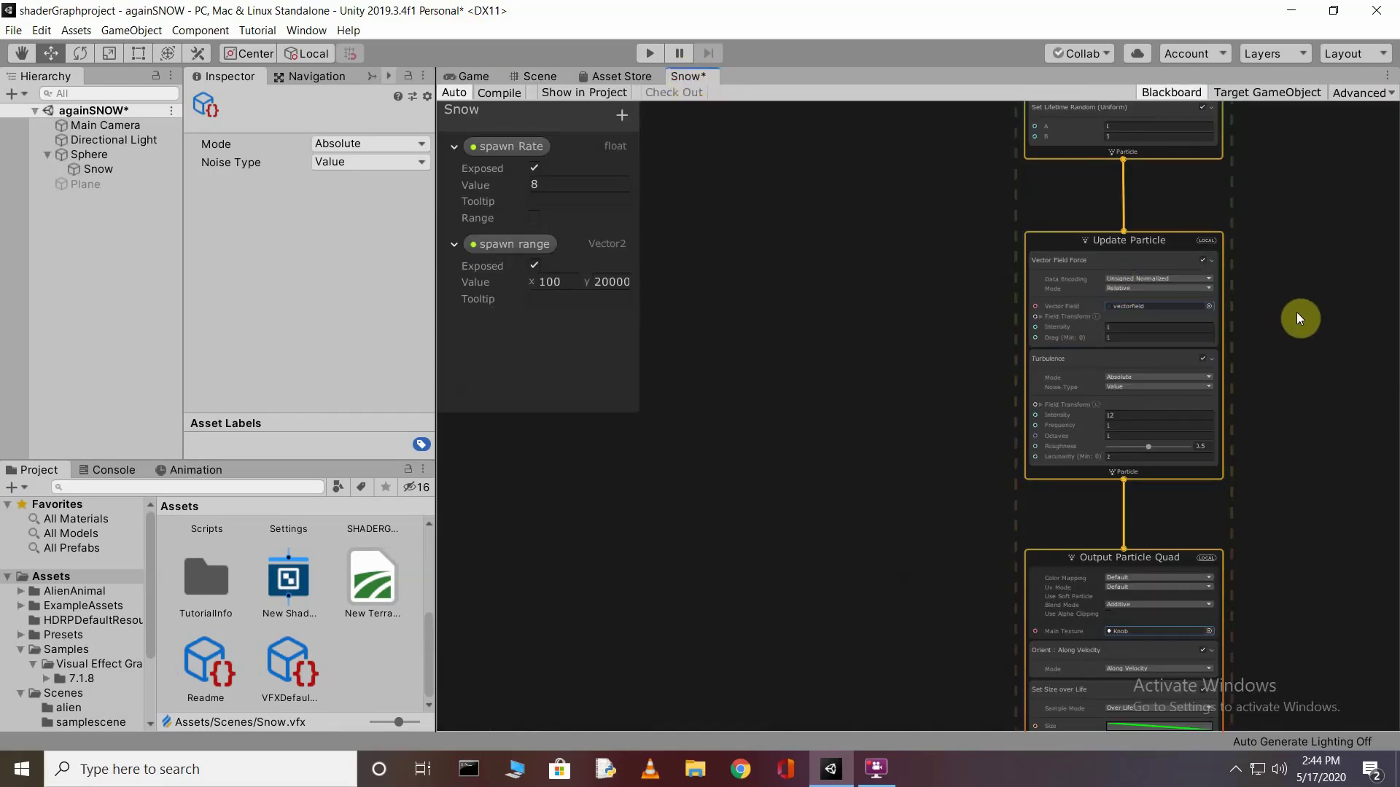
pyautogui.scroll(3, 1294, 316)
pyautogui.scroll(1, 1292, 312)
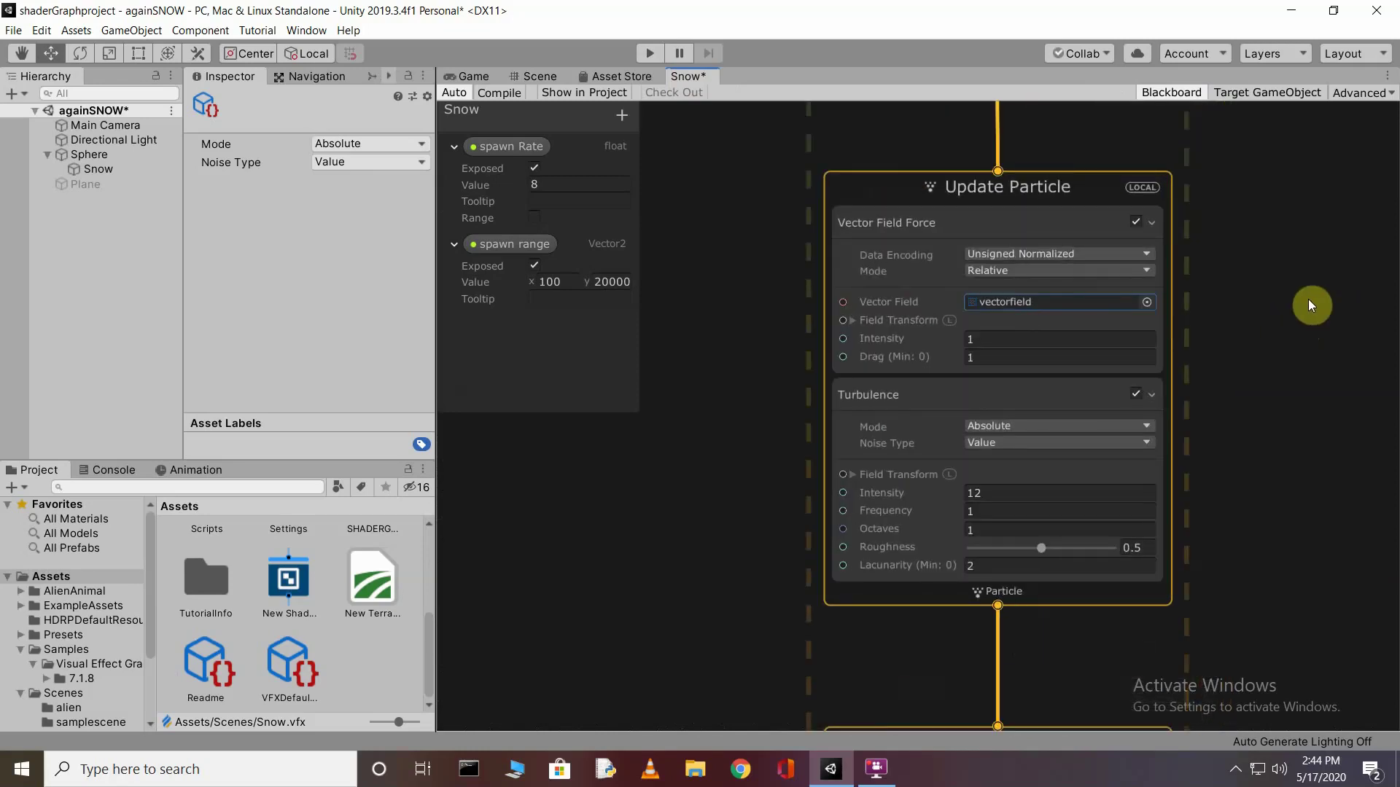
pyautogui.rightClick(884, 185)
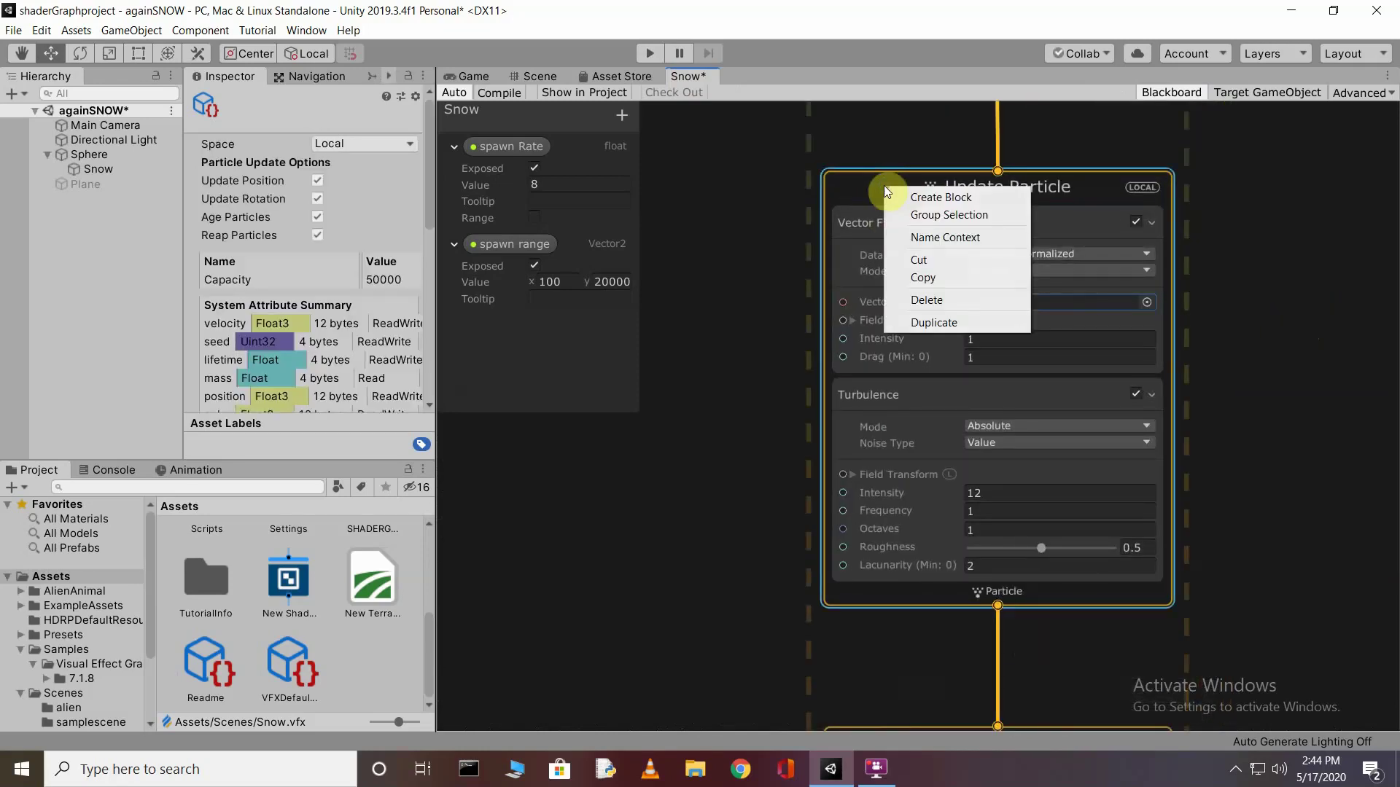
pyautogui.click(927, 199)
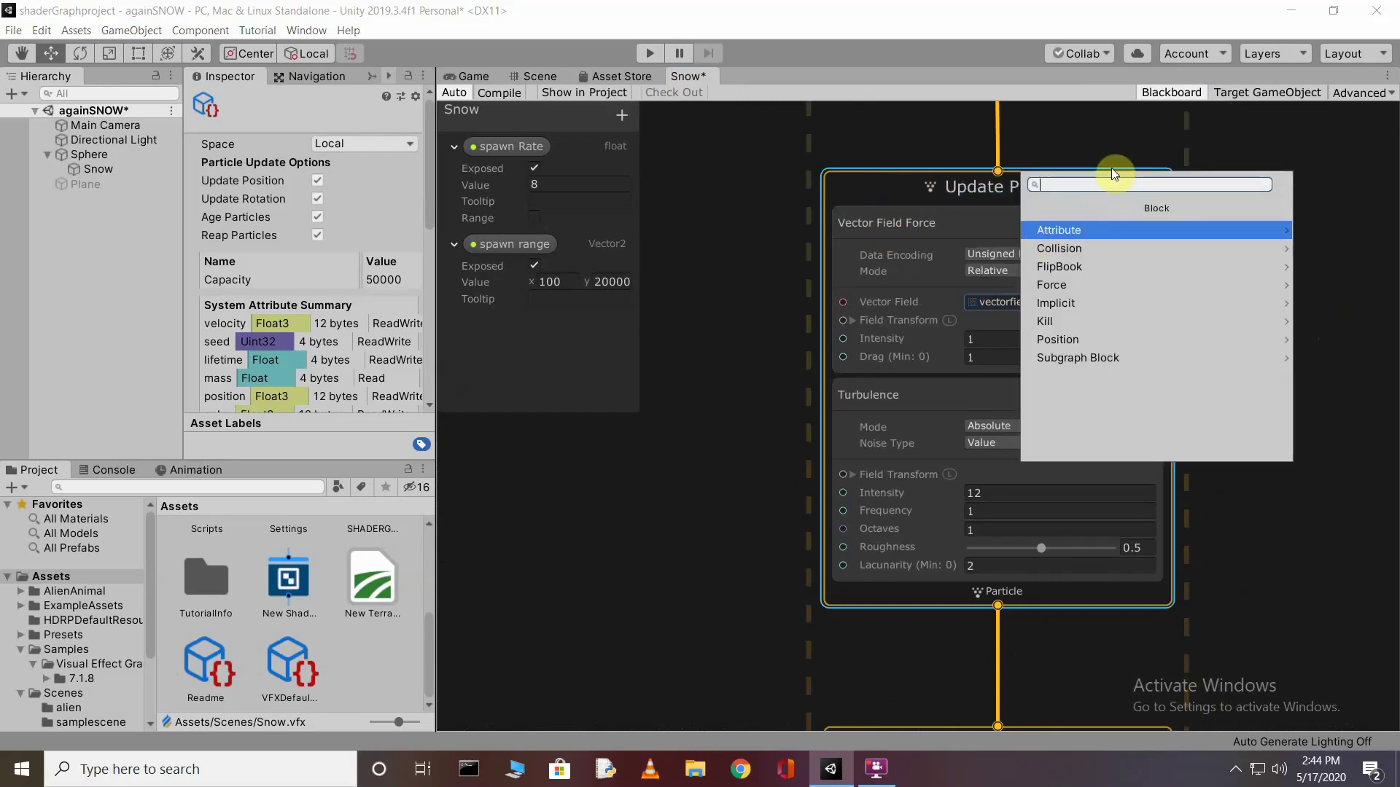
pyautogui.write('setsca')
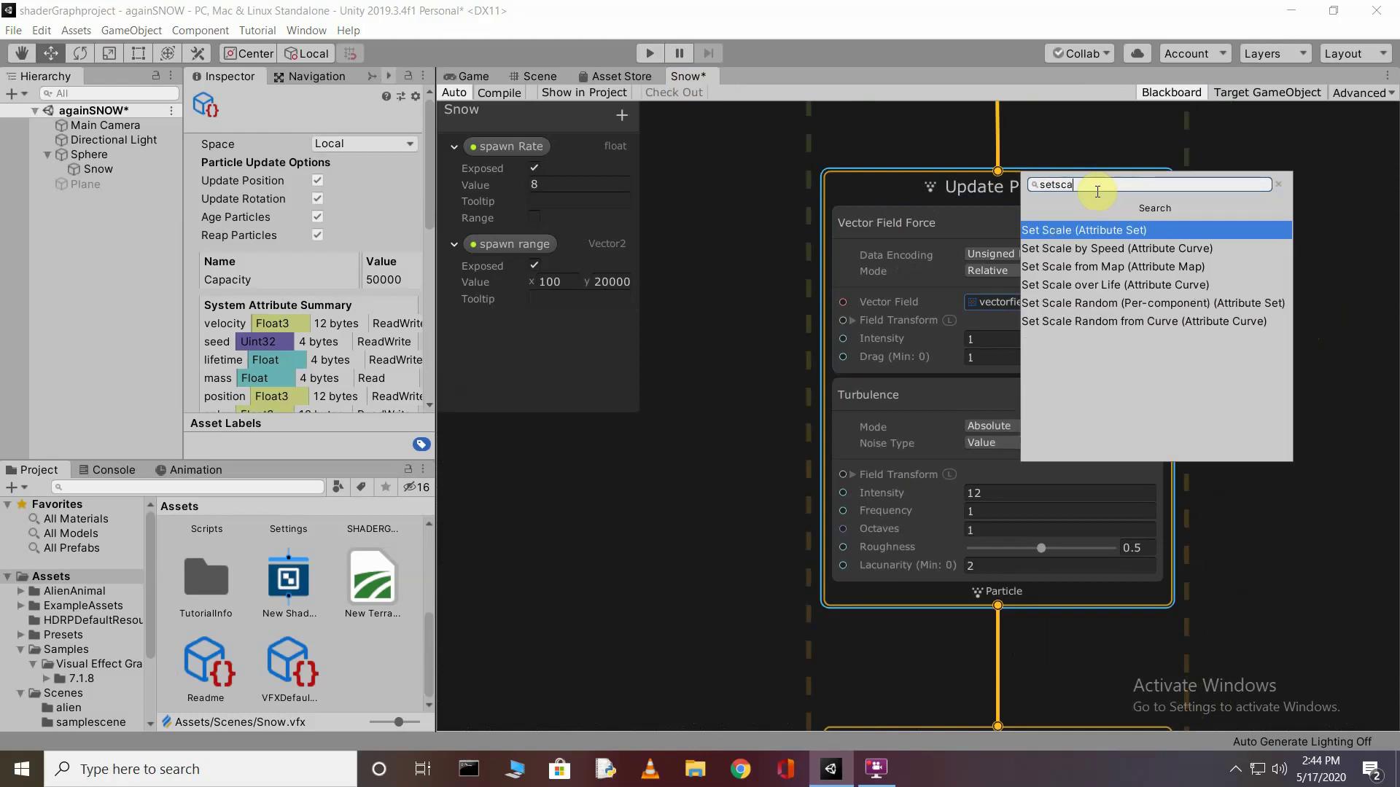
pyautogui.click(1135, 249)
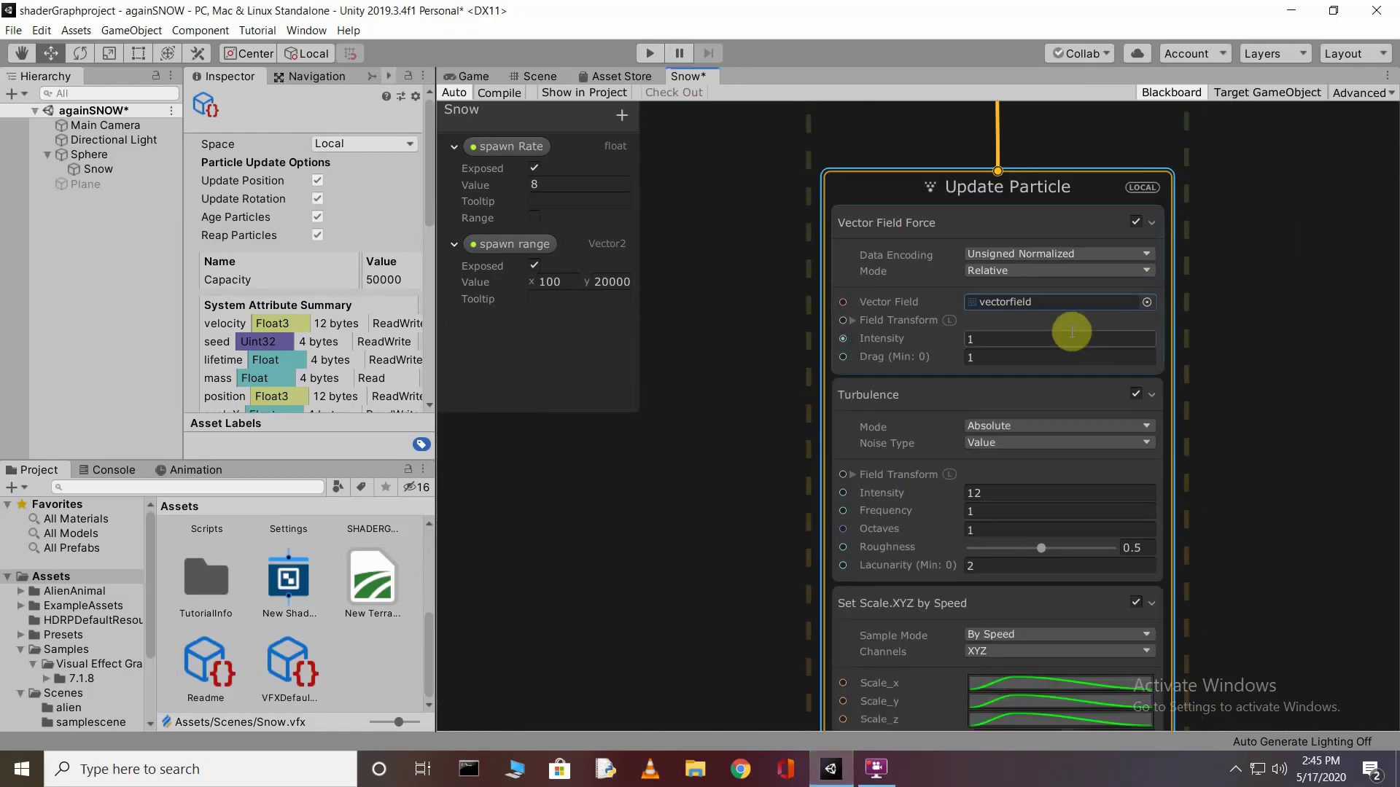
# Check how the Set Scale.XYZ by Speed block affects the snow in the scene, and return to the graph.
pyautogui.scroll(3, 610, 603)
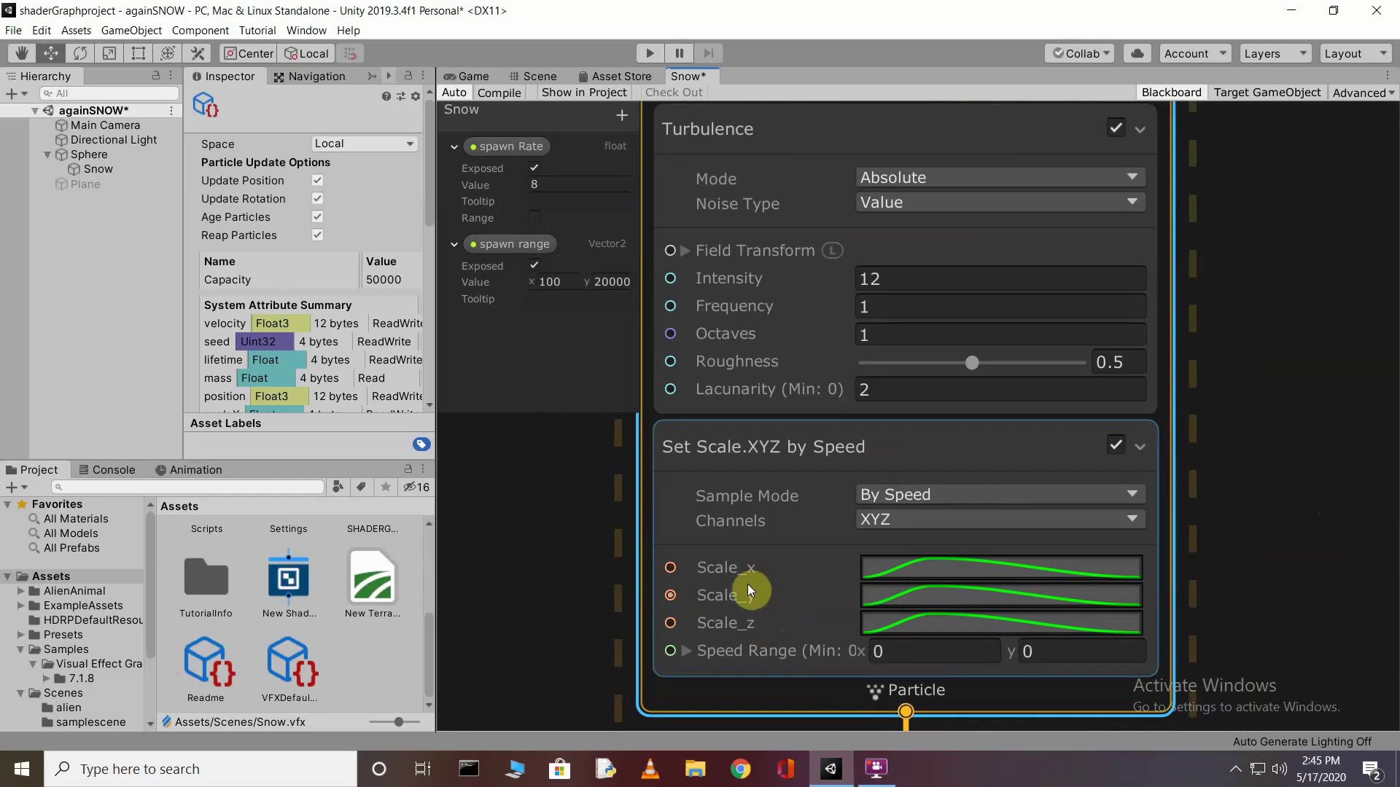
pyautogui.click(538, 76)
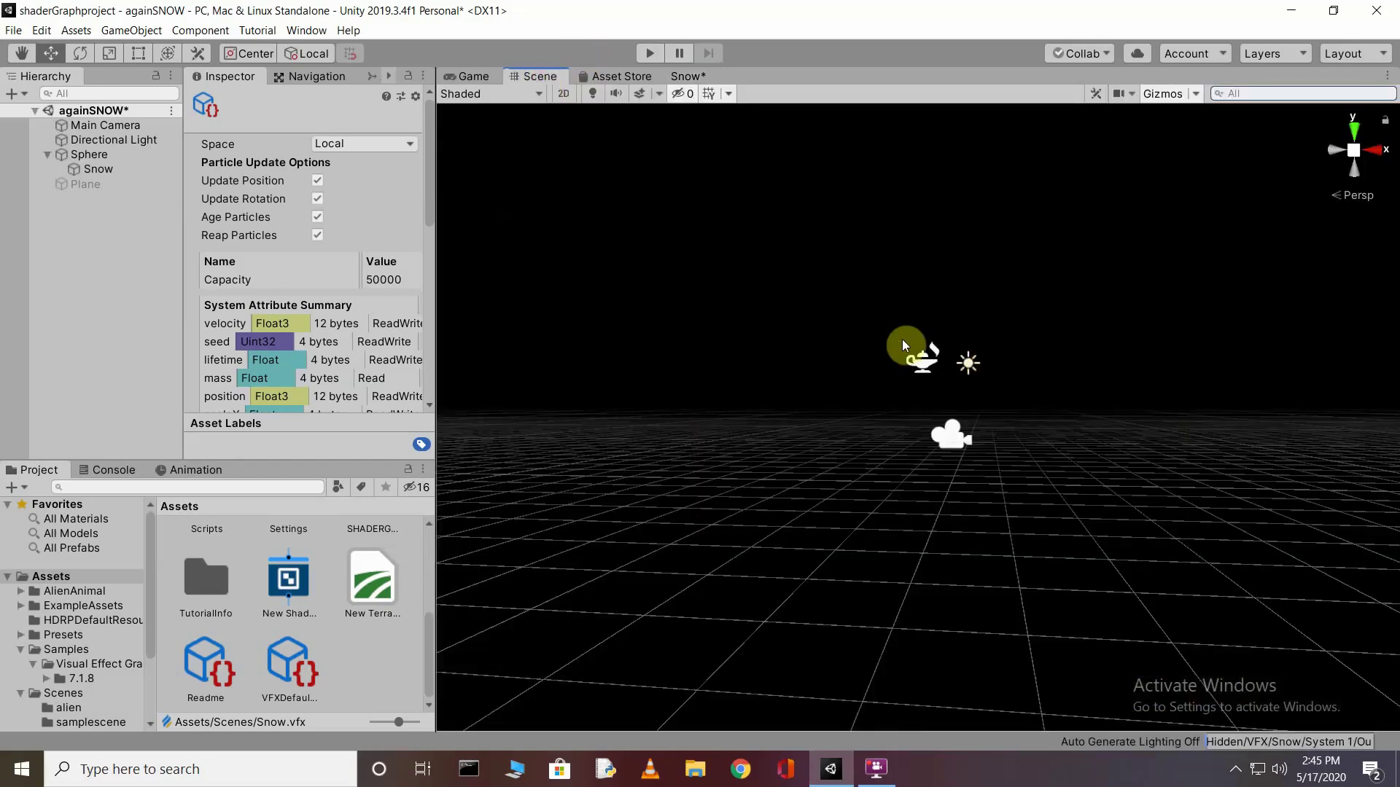
pyautogui.click(687, 75)
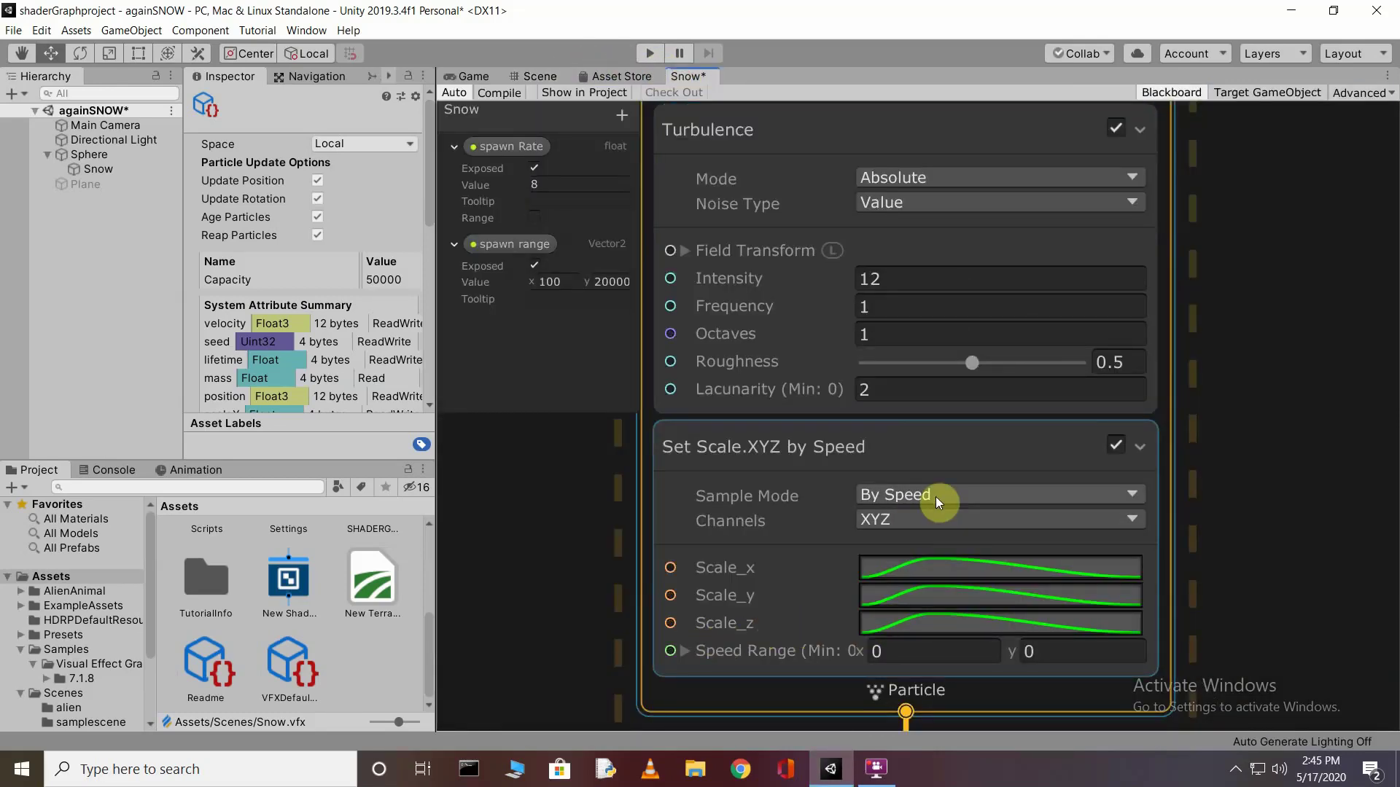
# Set the scale-by-speed block's channels to XY and its speed range's y value to 2.
pyautogui.click(951, 520)
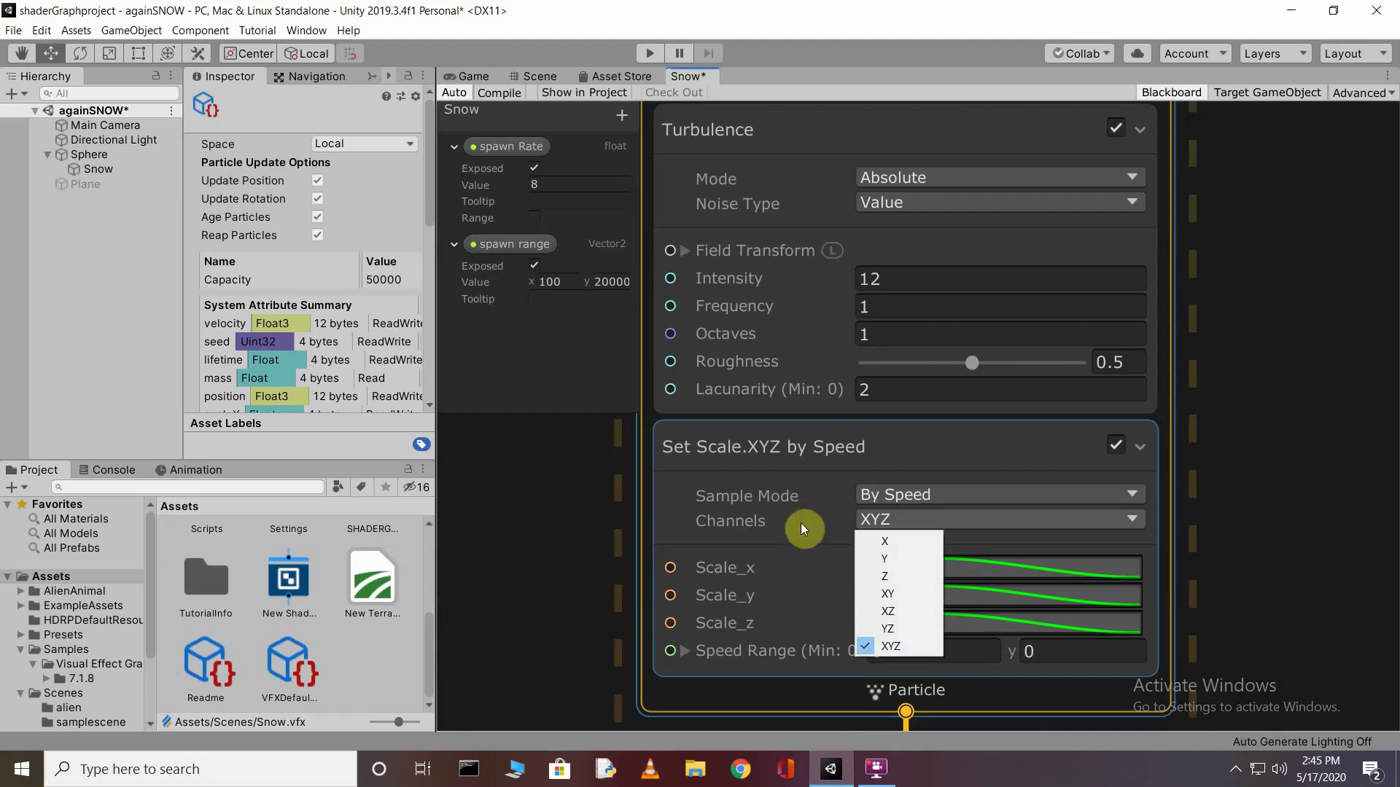
pyautogui.click(889, 594)
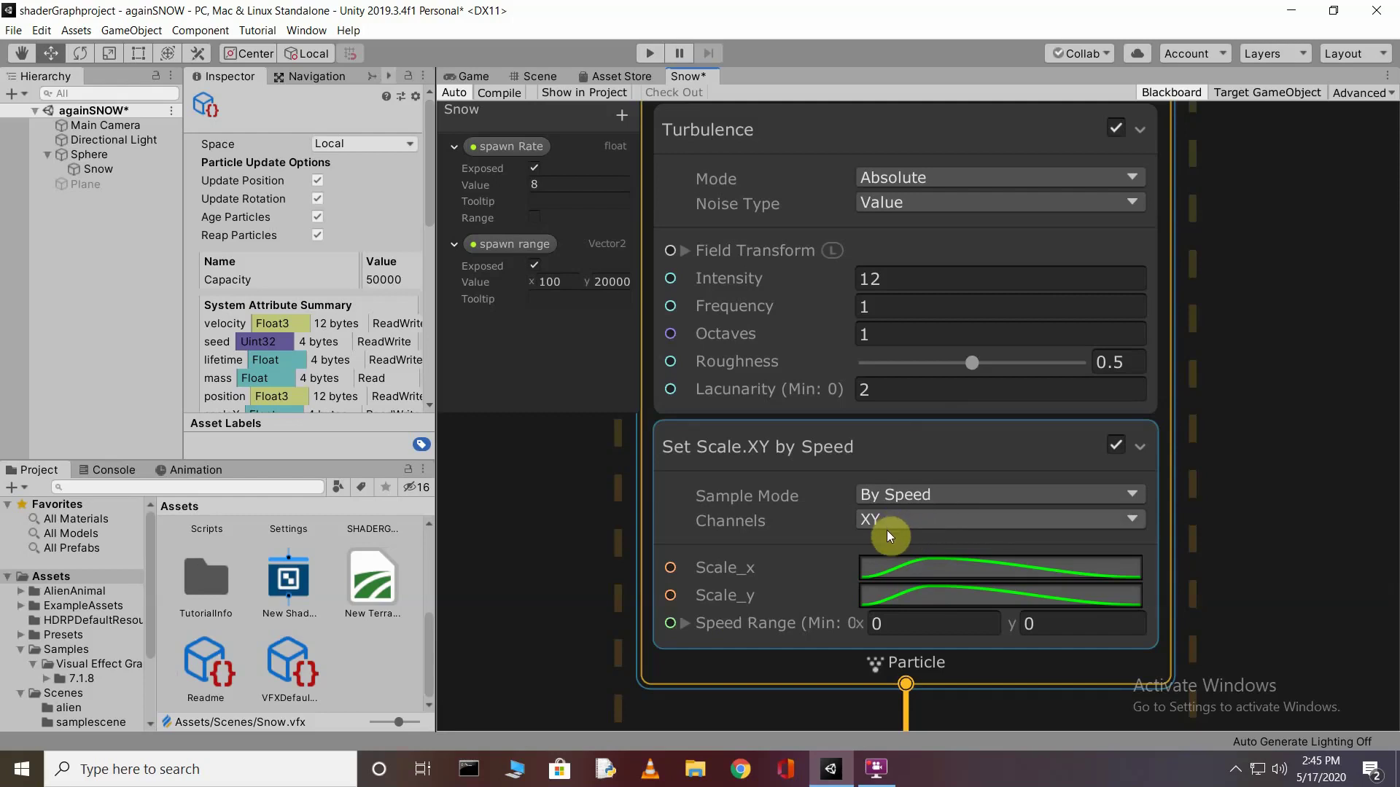
pyautogui.click(1079, 623)
pyautogui.write('2')
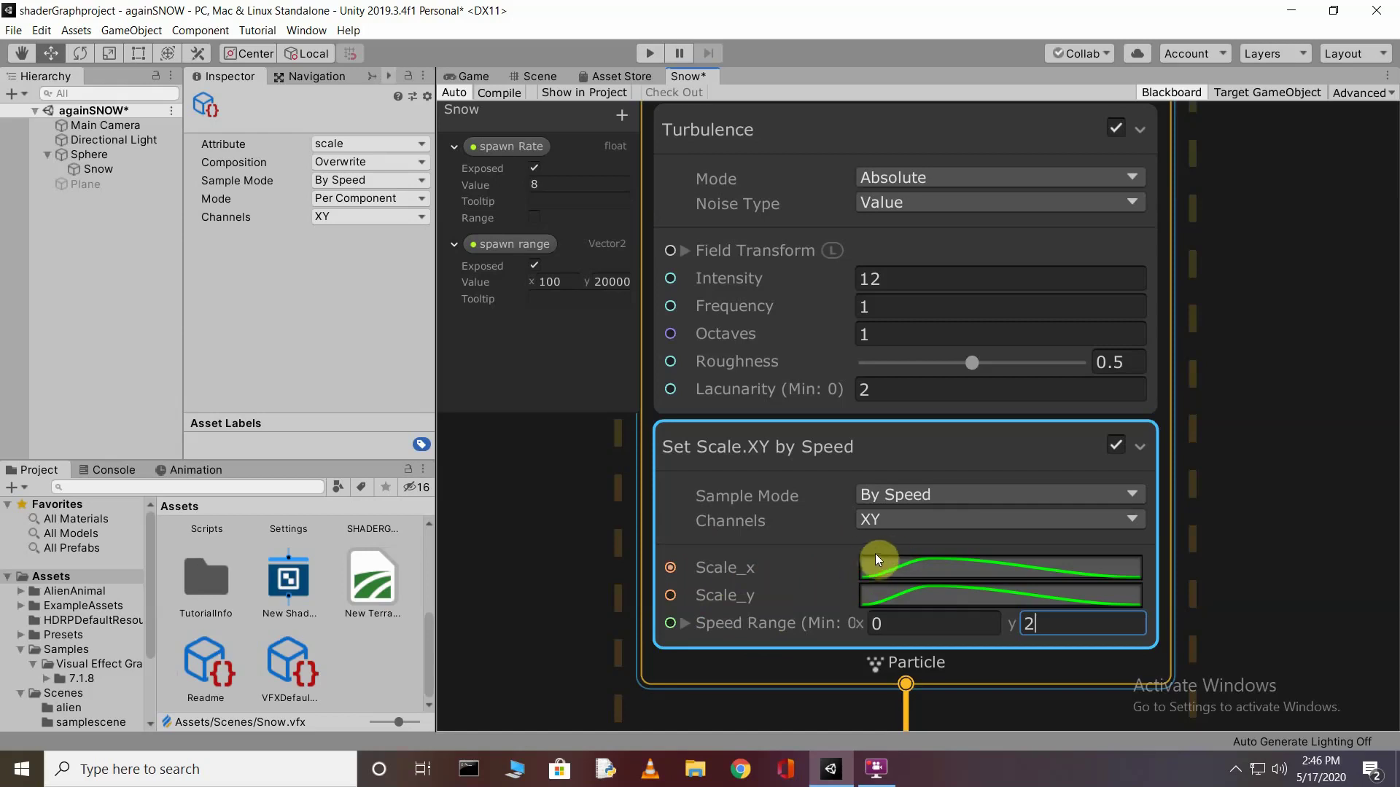
# Reshape the Scale_x curve to stay level at about 0.25 until about 0.95, falling to 0 at the end.
pyautogui.click(945, 568)
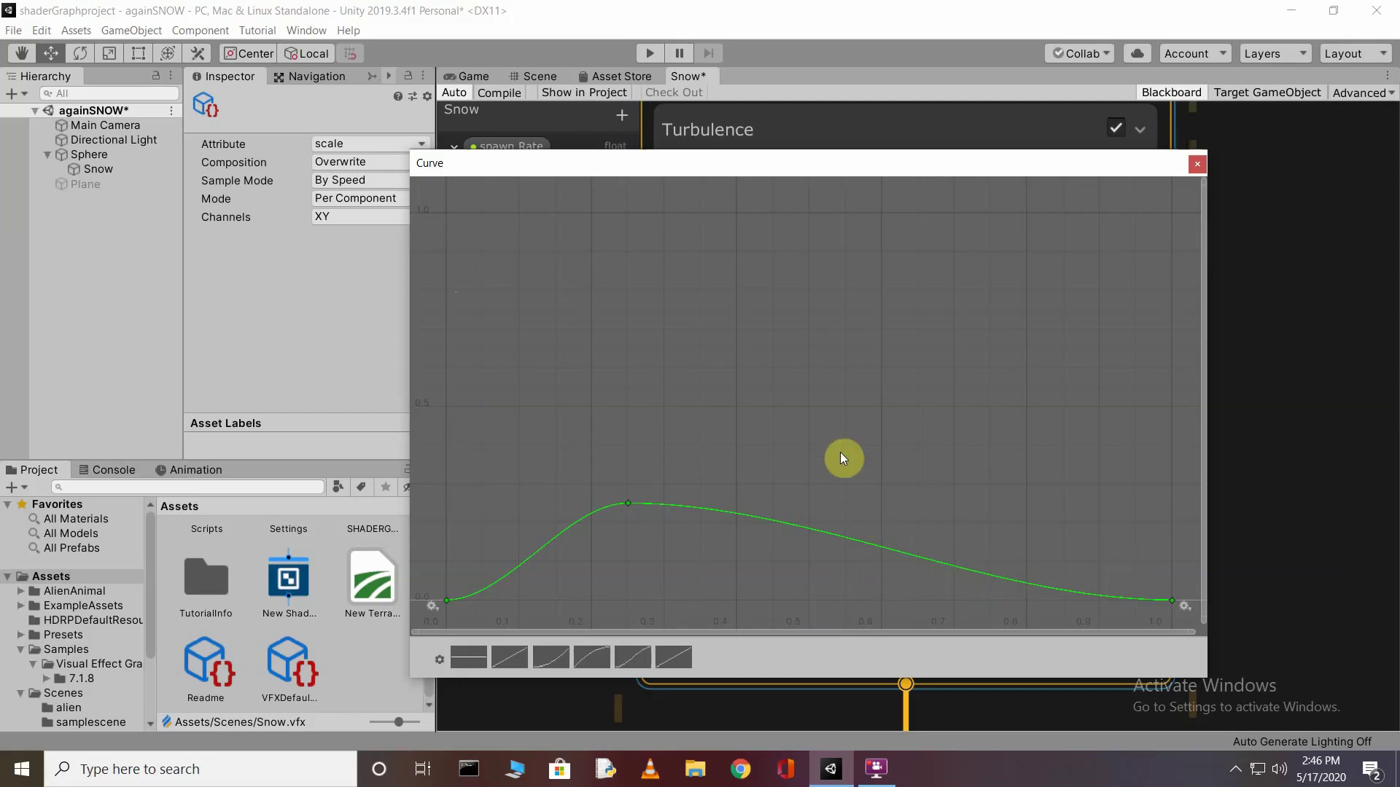
pyautogui.click(448, 599)
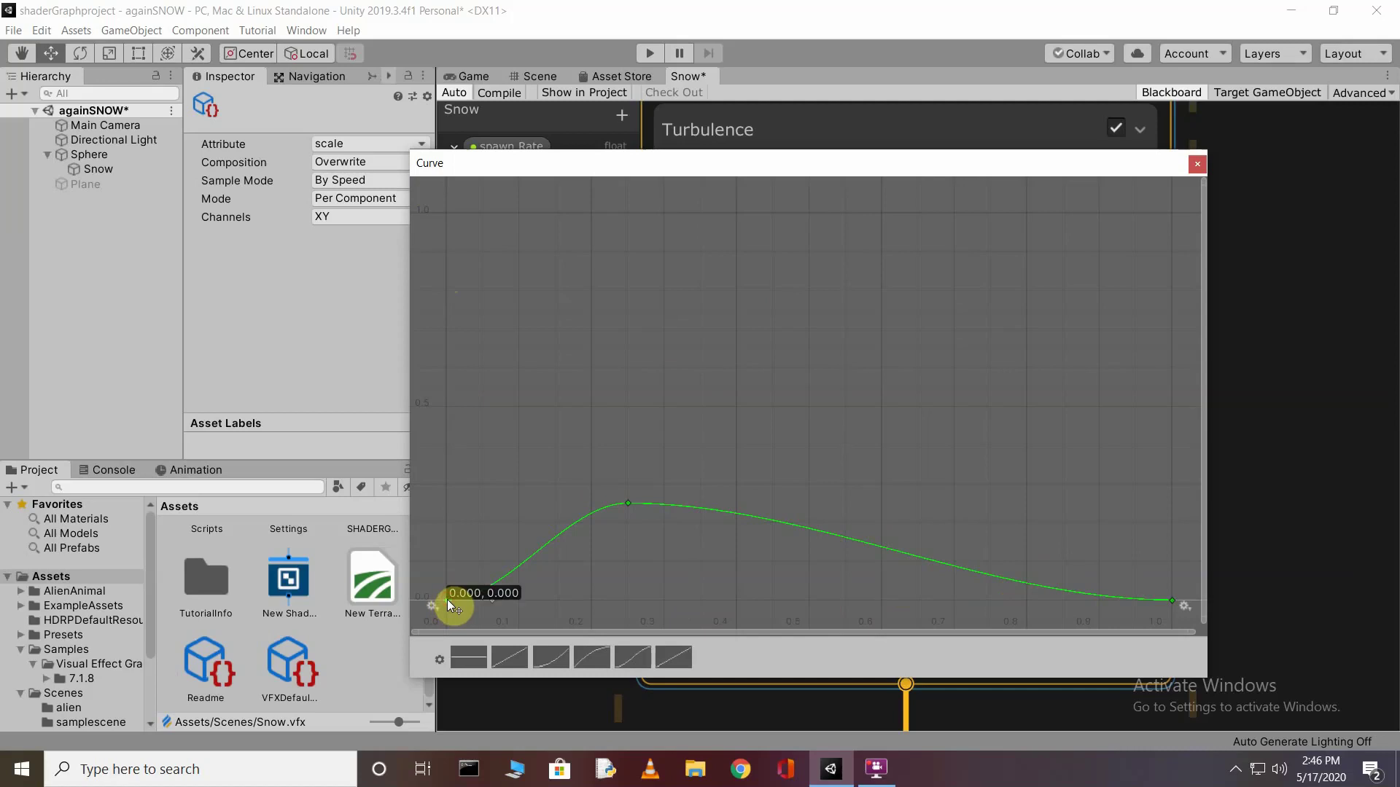
pyautogui.moveTo(447, 600); pyautogui.dragTo(447, 502)
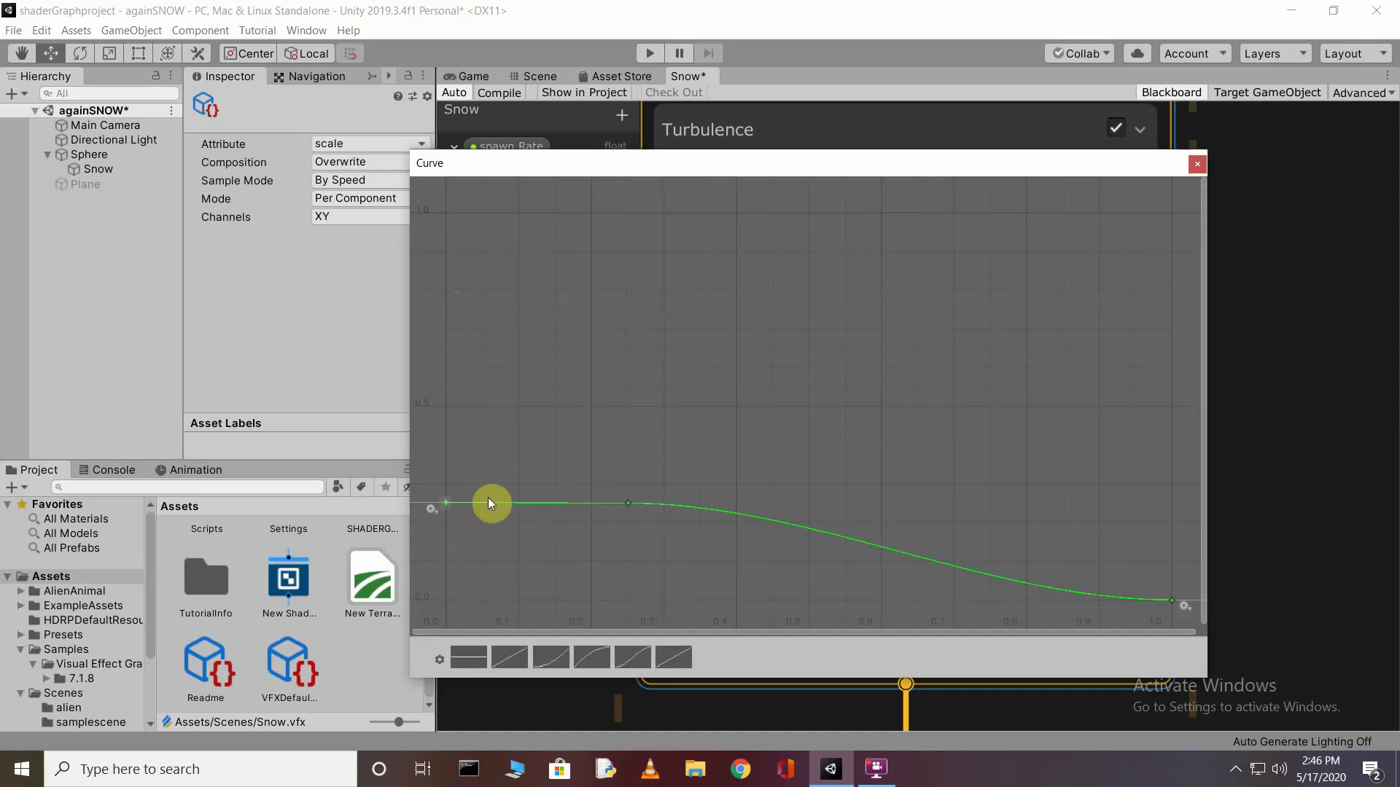
pyautogui.doubleClick(490, 503)
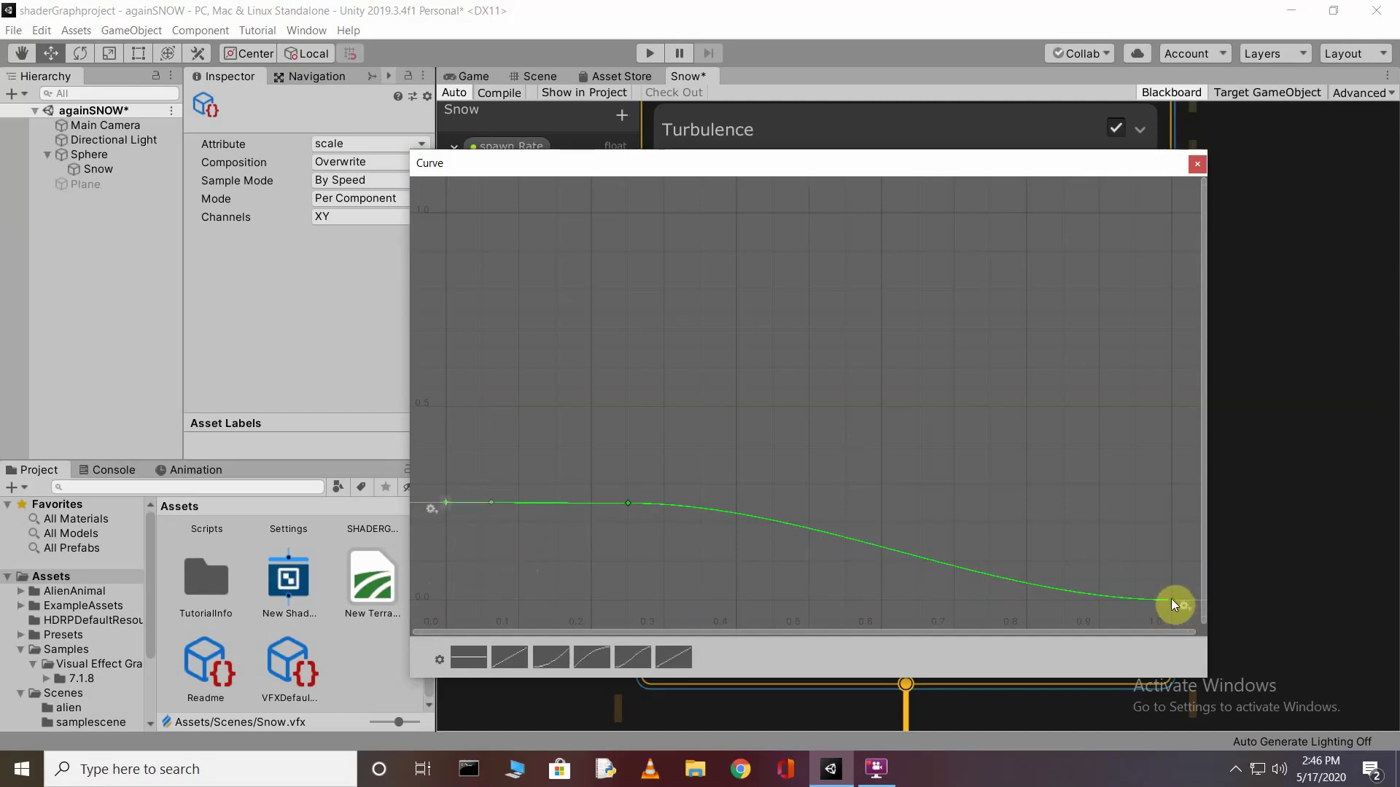
pyautogui.moveTo(1171, 598)
pyautogui.mouseDown()
pyautogui.moveTo(1157, 547)
pyautogui.moveTo(1169, 506)
pyautogui.moveTo(1152, 509)
pyautogui.moveTo(1173, 592)
pyautogui.mouseUp()
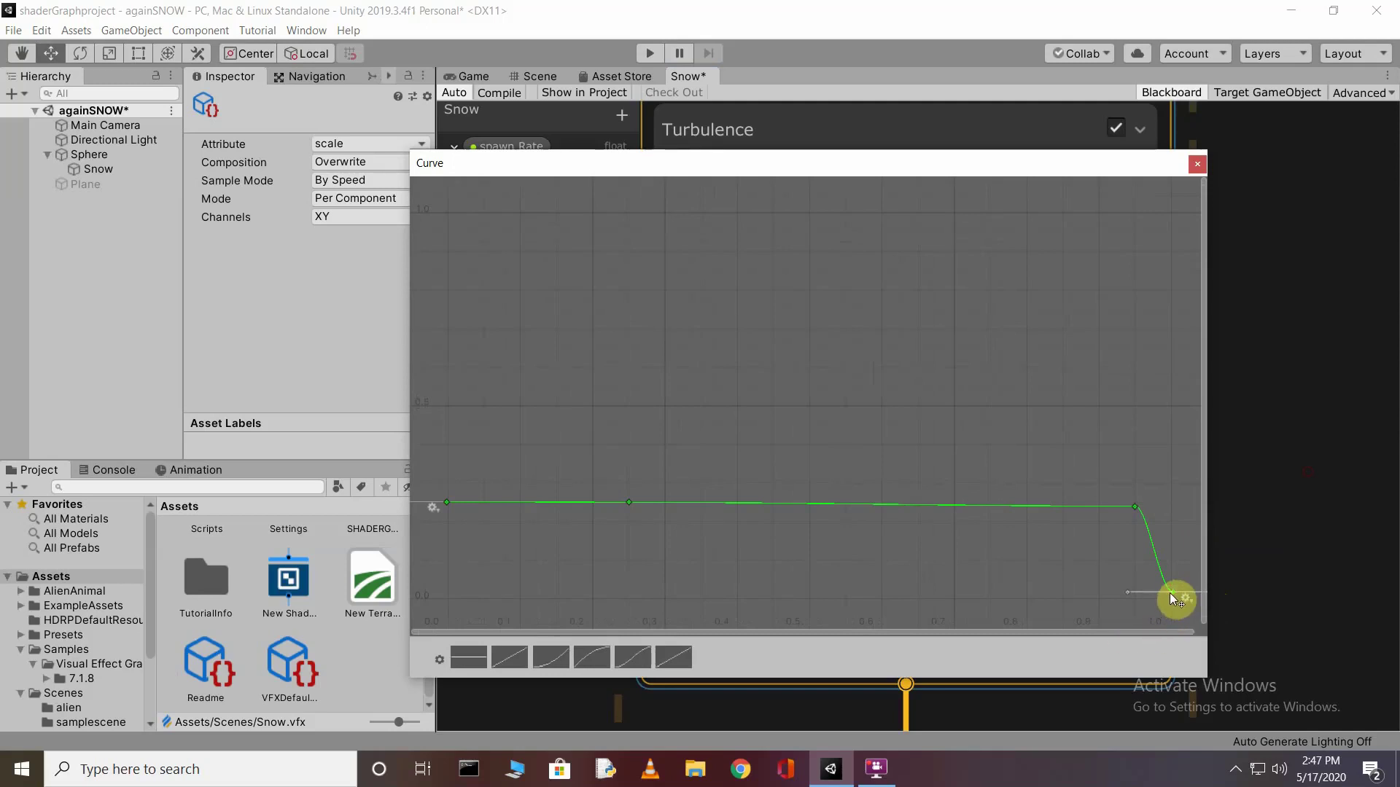
pyautogui.moveTo(1170, 590); pyautogui.dragTo(1171, 598)
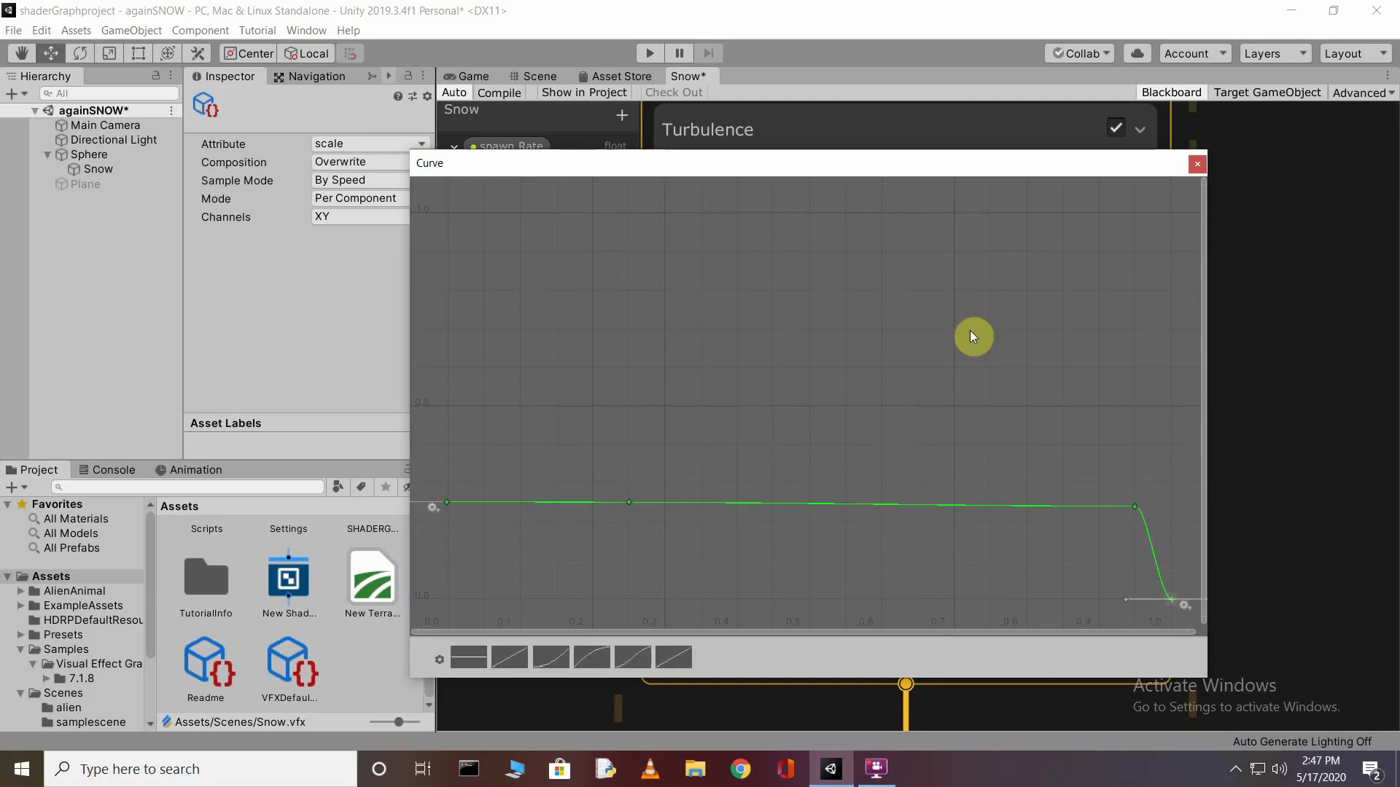
pyautogui.click(1349, 300)
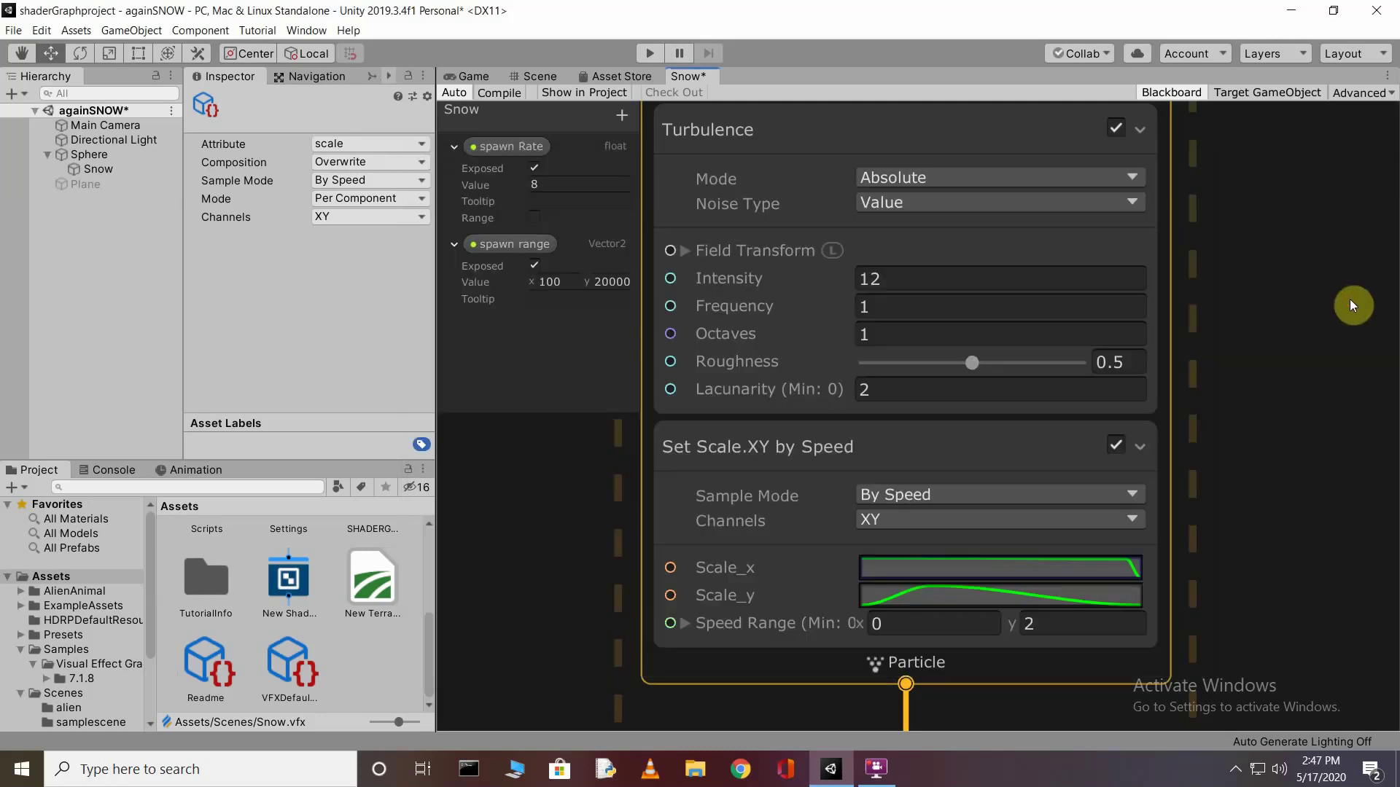
# Raise the first key of the Scale_y curve to about 1.25 at time 0.
pyautogui.click(1037, 602)
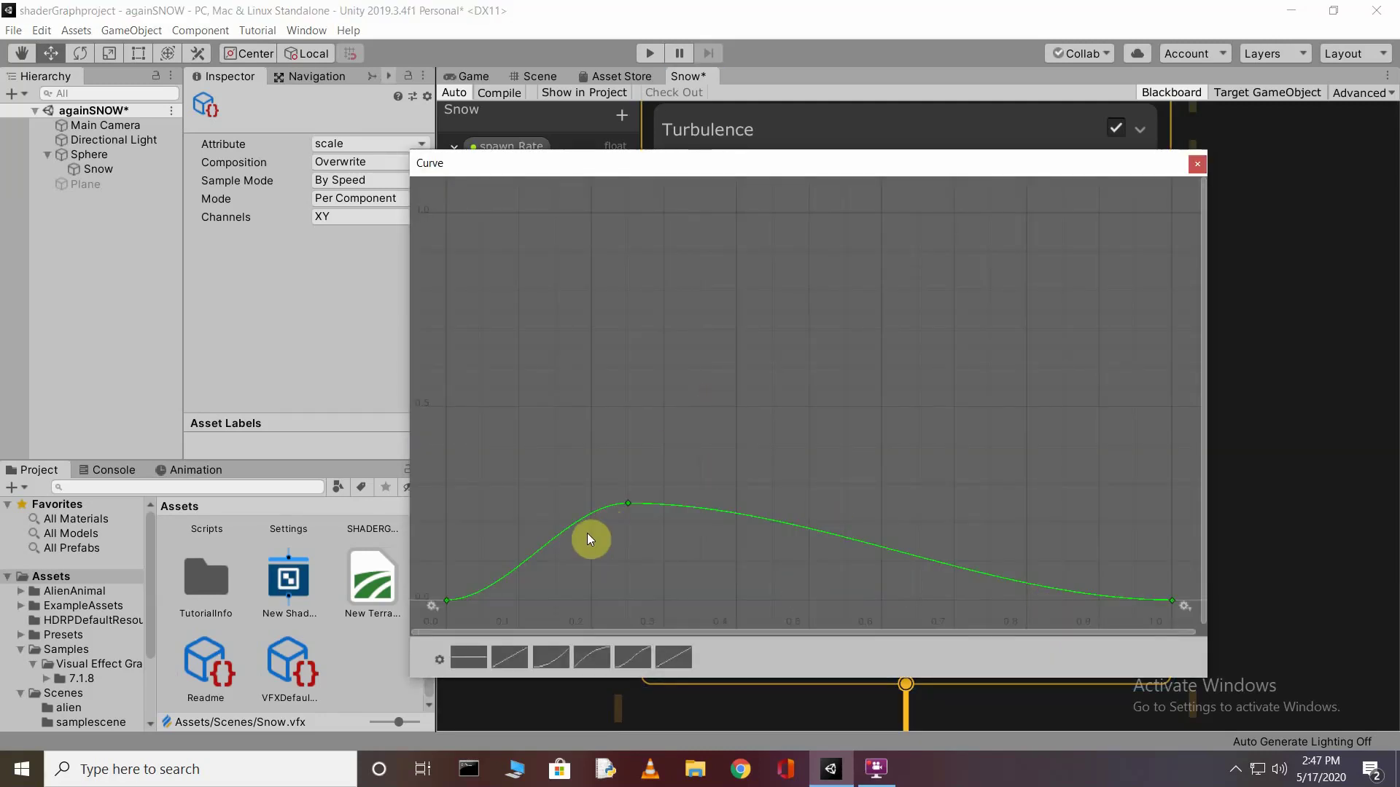
pyautogui.click(445, 598)
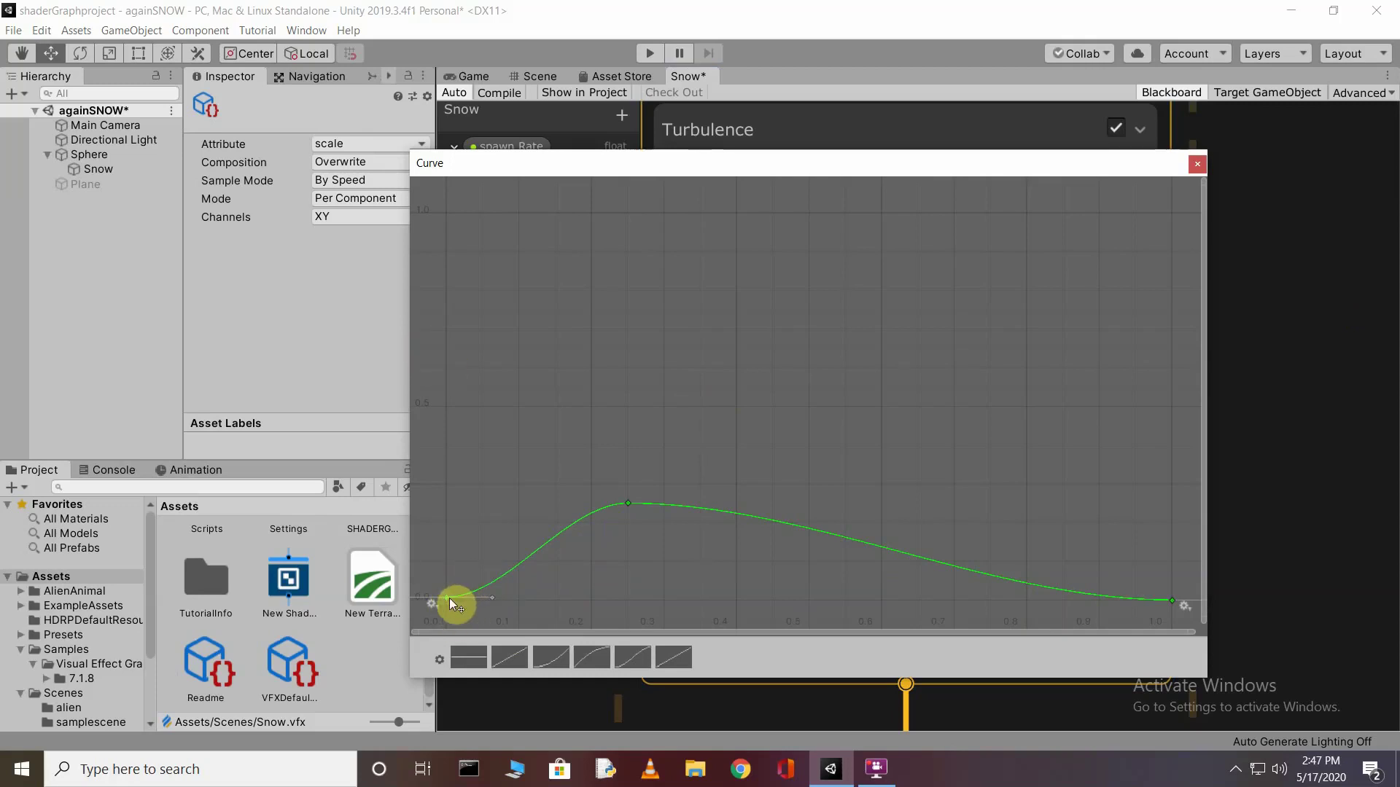
pyautogui.moveTo(446, 596); pyautogui.dragTo(448, 175)
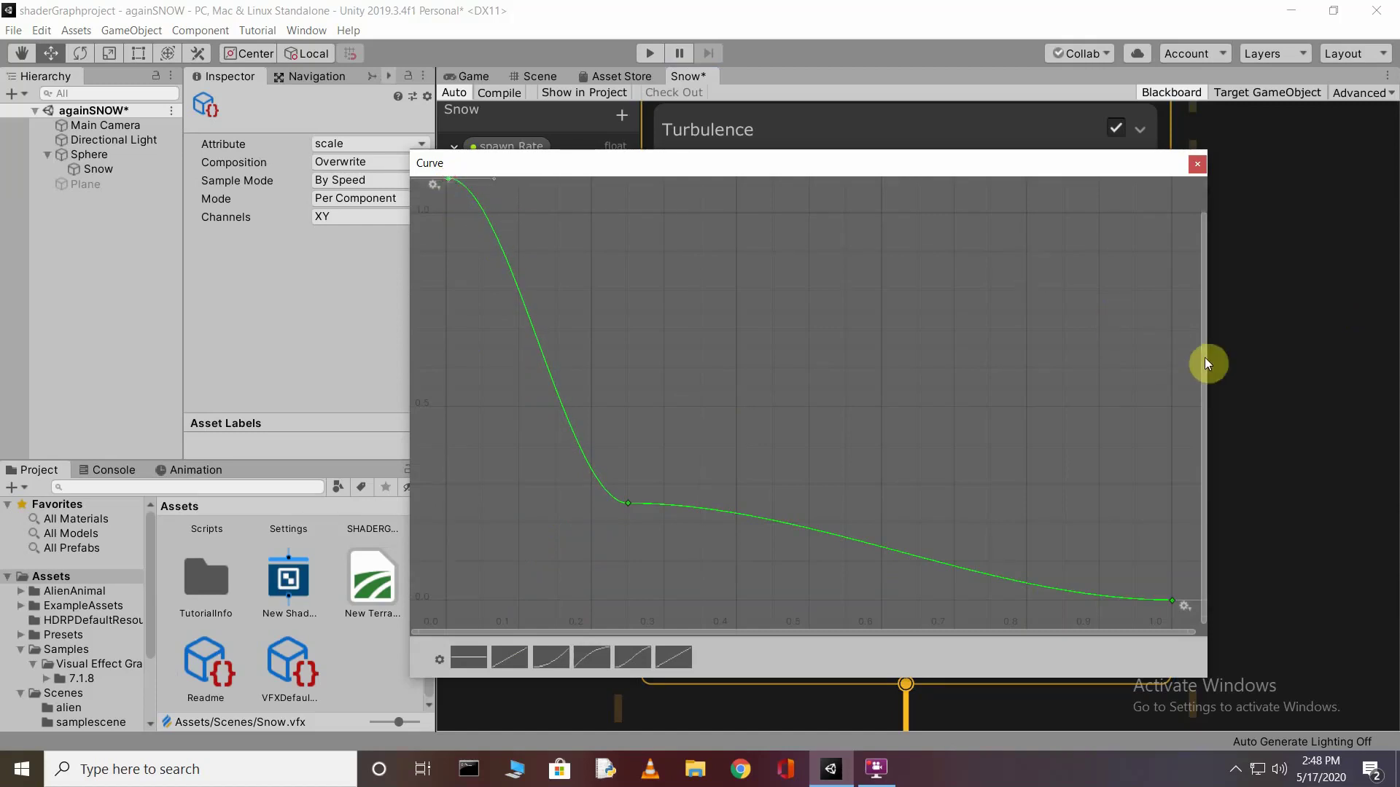
pyautogui.moveTo(1205, 357); pyautogui.dragTo(1203, 324)
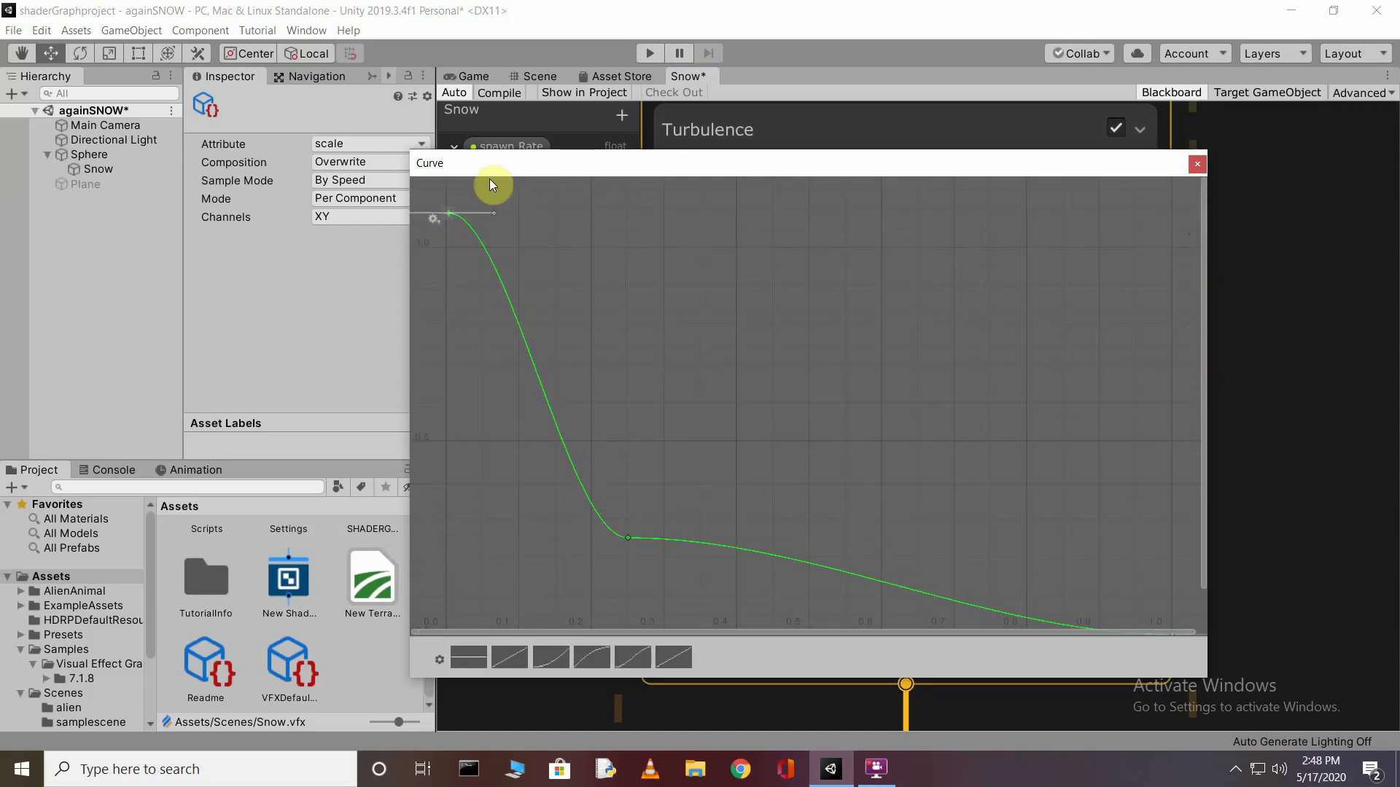
pyautogui.moveTo(449, 214); pyautogui.dragTo(440, 161)
pyautogui.moveTo(1206, 401); pyautogui.dragTo(1201, 265)
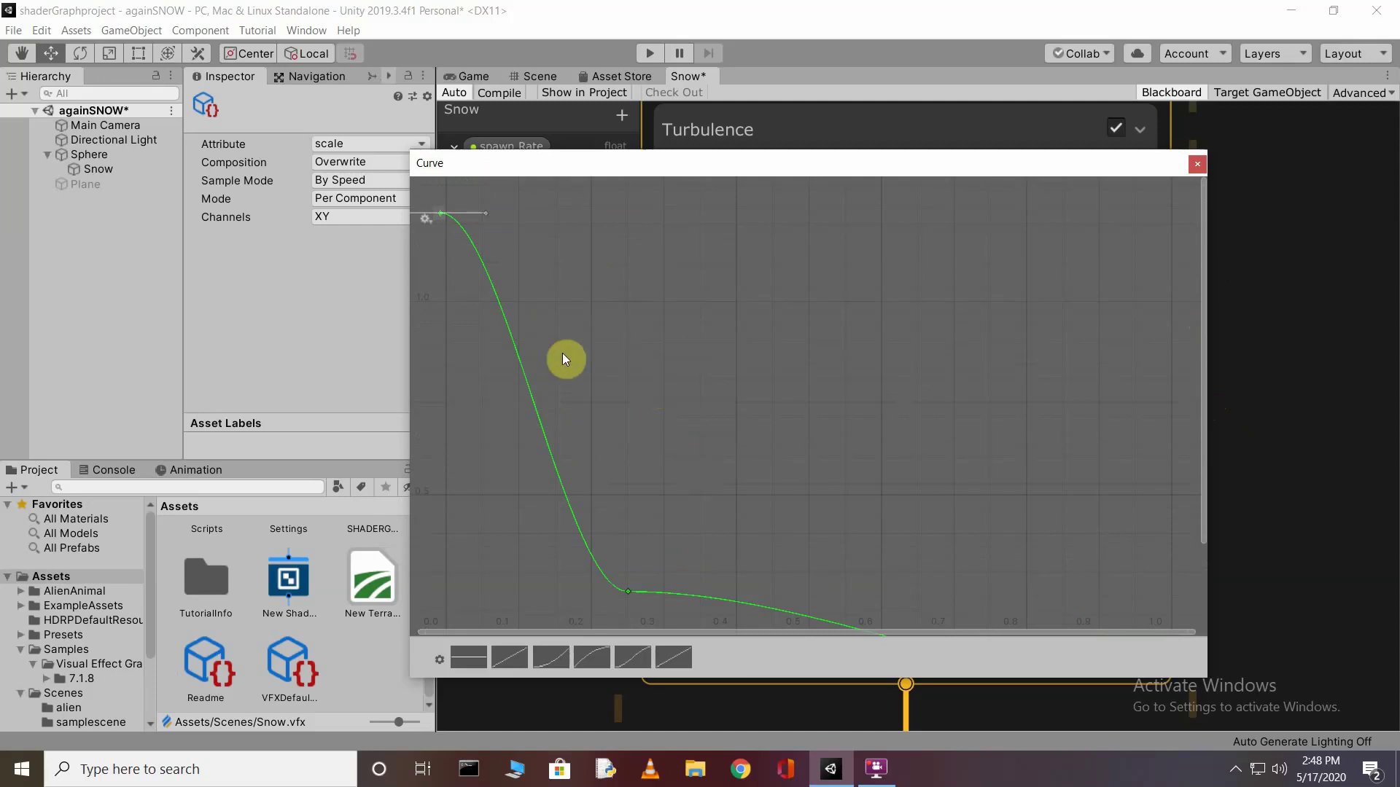
pyautogui.moveTo(439, 210); pyautogui.dragTo(446, 201)
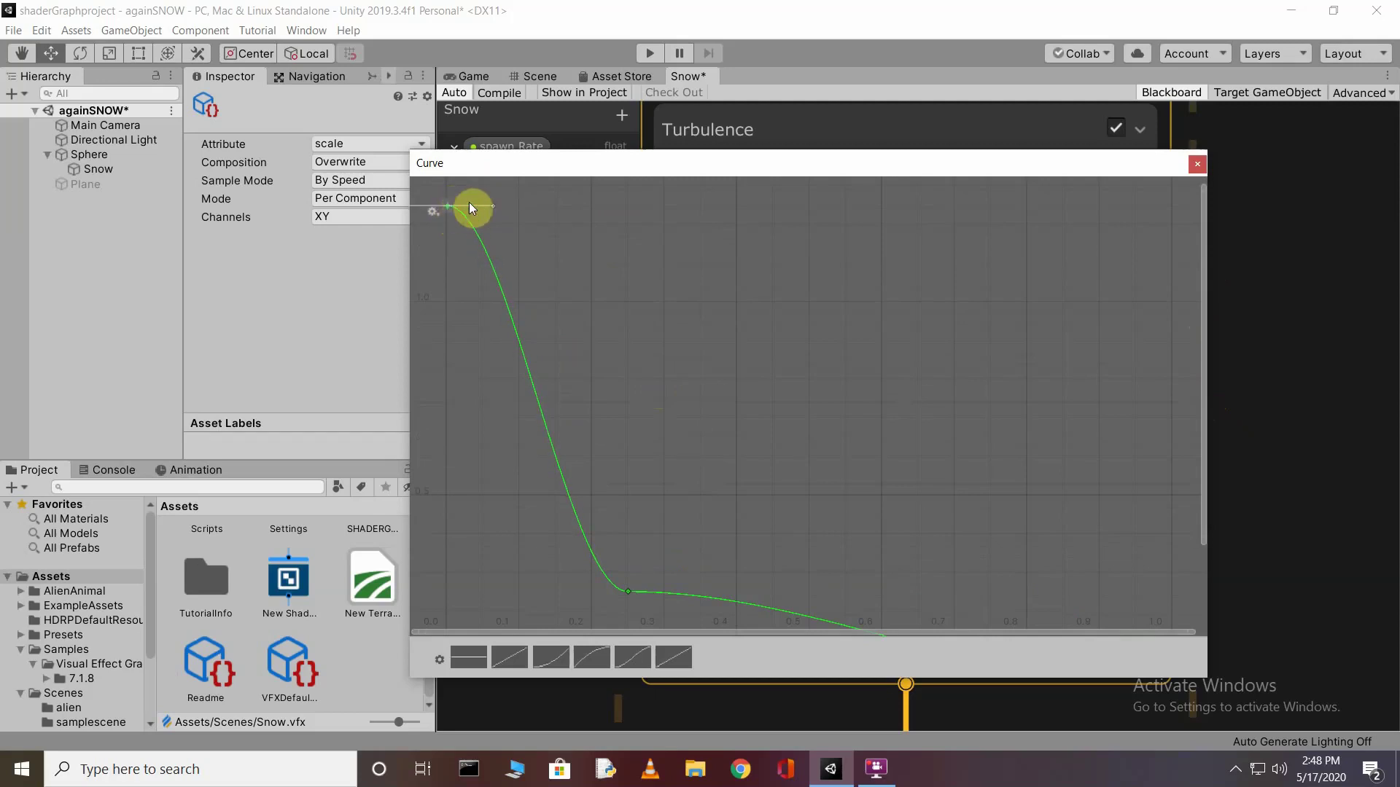
# Level the Scale_y curve by moving its middle key to time 0.4 and its last key to about 0.95, both near 1.23.
pyautogui.moveTo(628, 591); pyautogui.dragTo(737, 209)
pyautogui.moveTo(1175, 606); pyautogui.dragTo(1204, 207)
pyautogui.moveTo(1165, 272); pyautogui.dragTo(1135, 221)
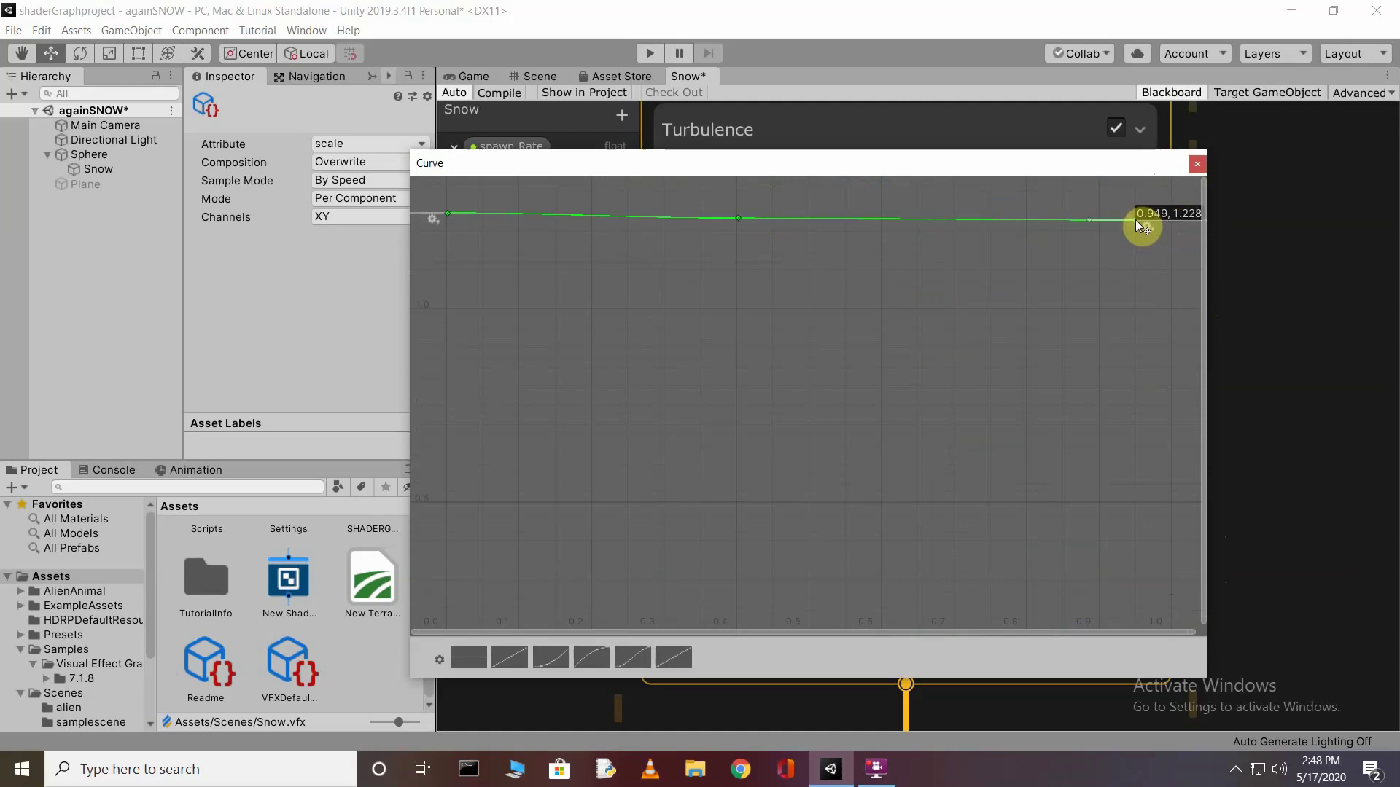
pyautogui.moveTo(1135, 221); pyautogui.dragTo(1135, 220)
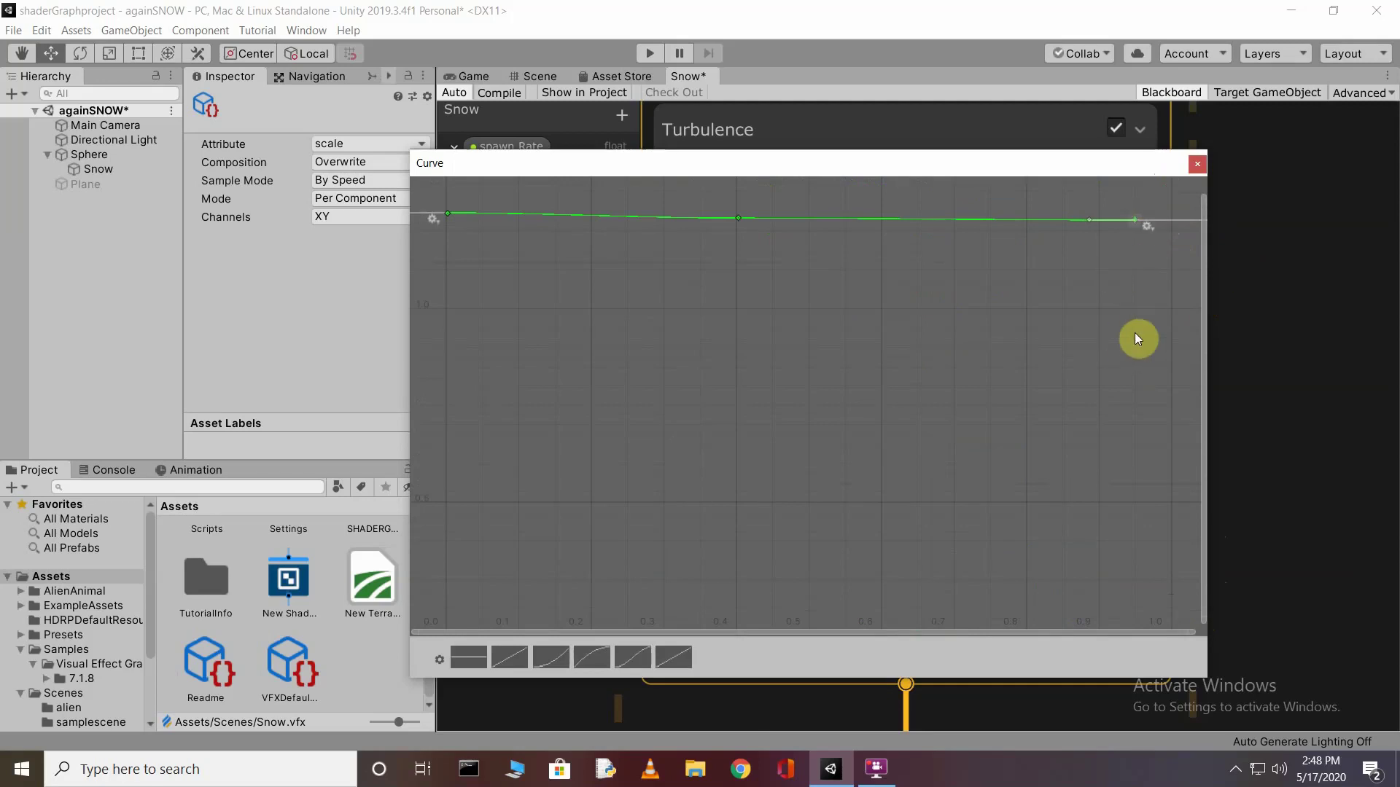
# Add an end key to the Scale_y curve at about time 1.0 and value 1.5, and close the curve editor.
pyautogui.moveTo(1201, 309); pyautogui.dragTo(1164, 209)
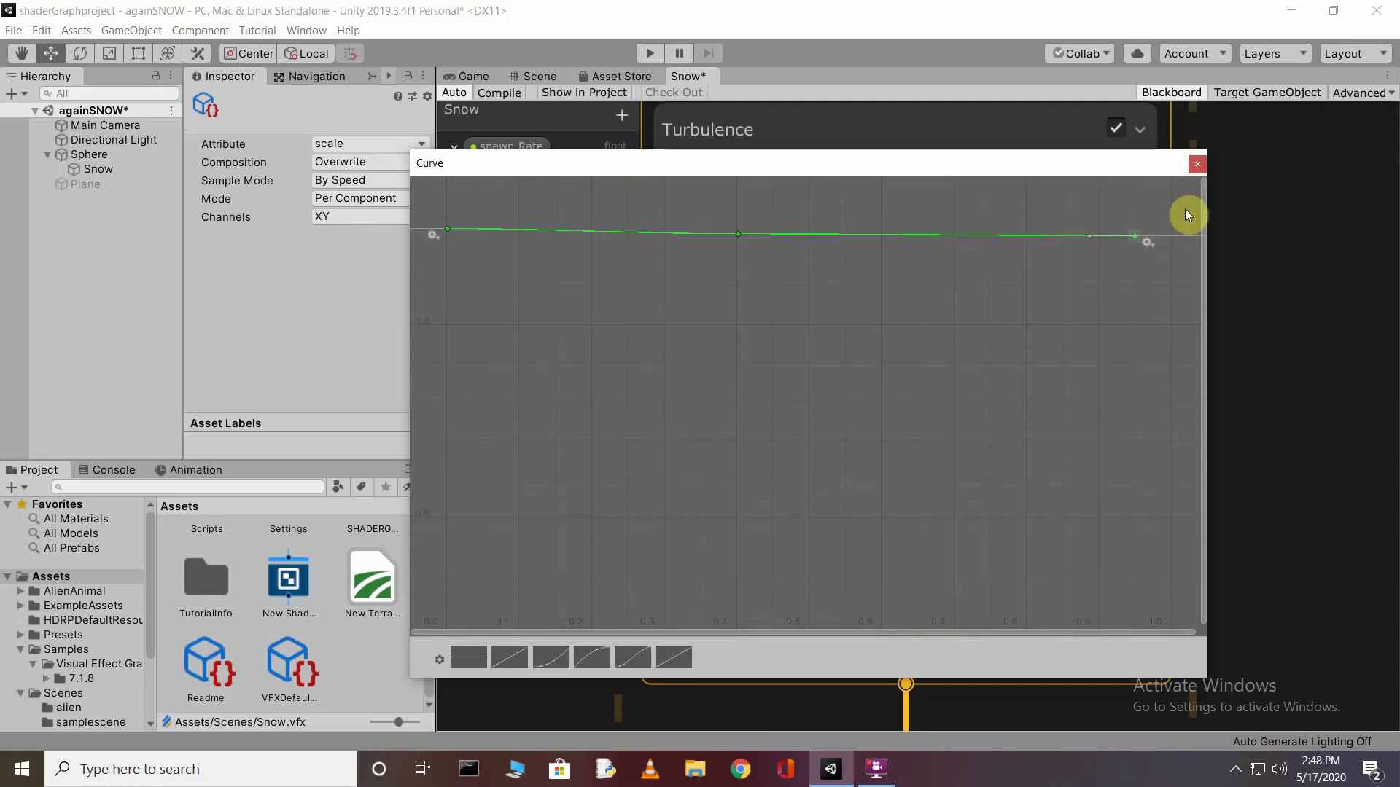
pyautogui.doubleClick(1166, 179)
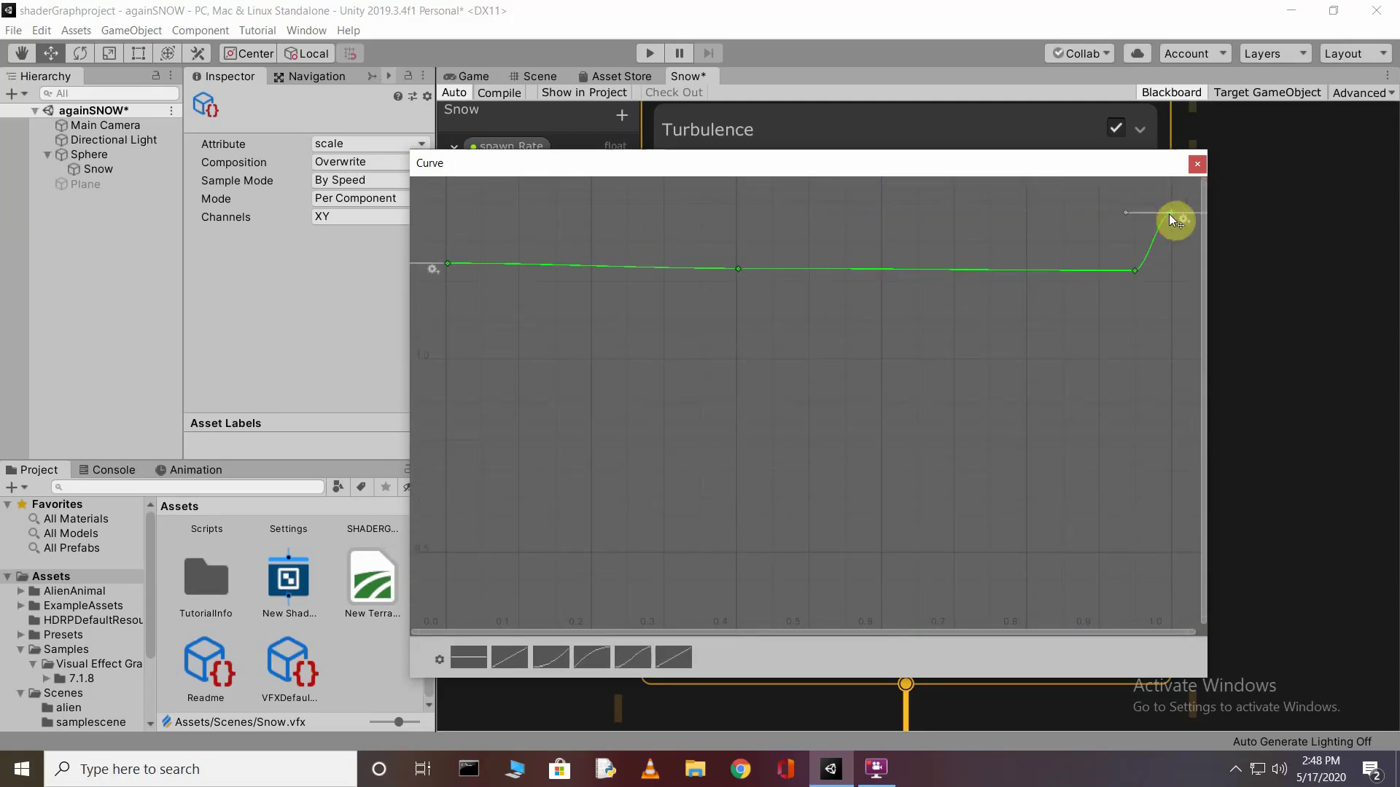
pyautogui.moveTo(1167, 186); pyautogui.dragTo(1171, 174)
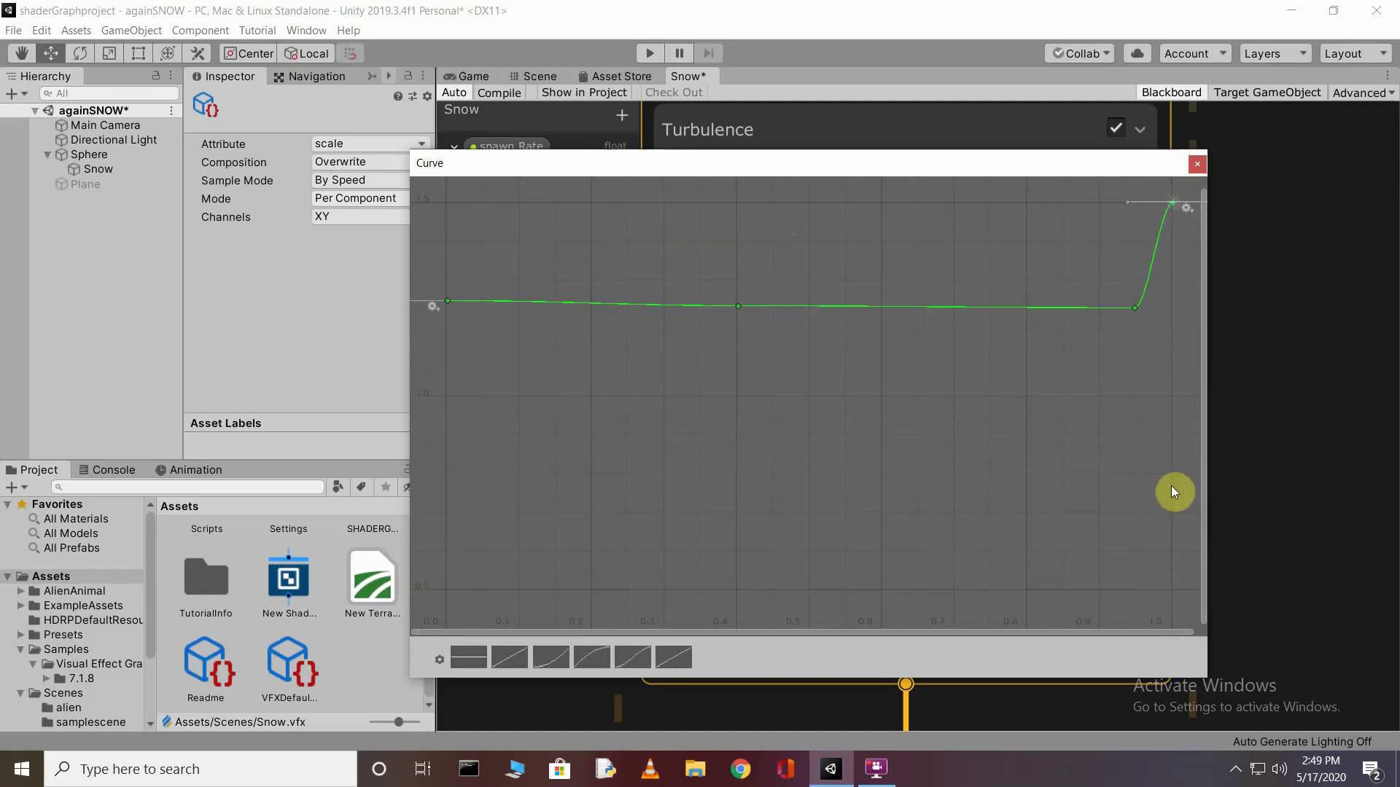
pyautogui.click(1212, 618)
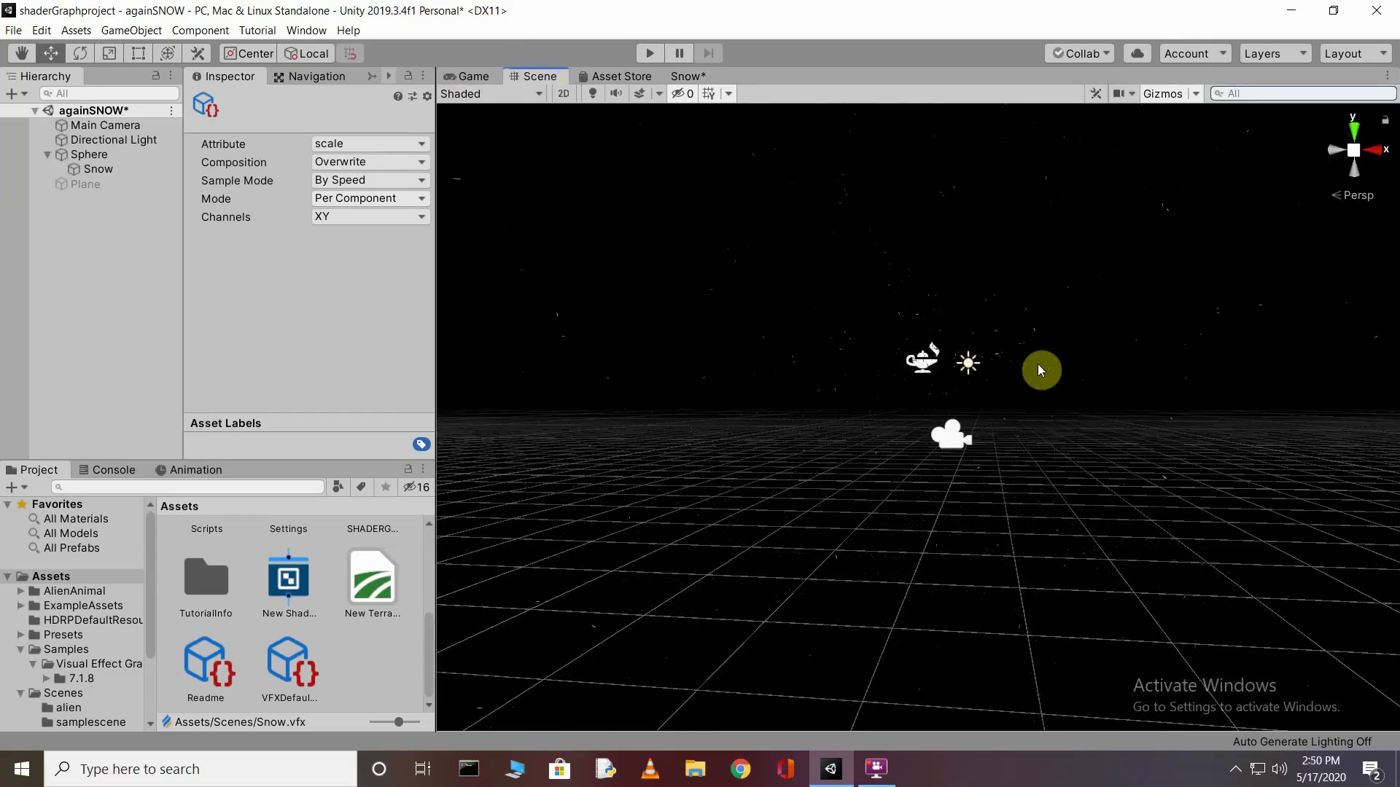
# Examine the falling snow in the scene from closer up.
pyautogui.moveTo(1048, 369); pyautogui.dragTo(969, 280, button='right')
pyautogui.press('w')
pyautogui.press('s')
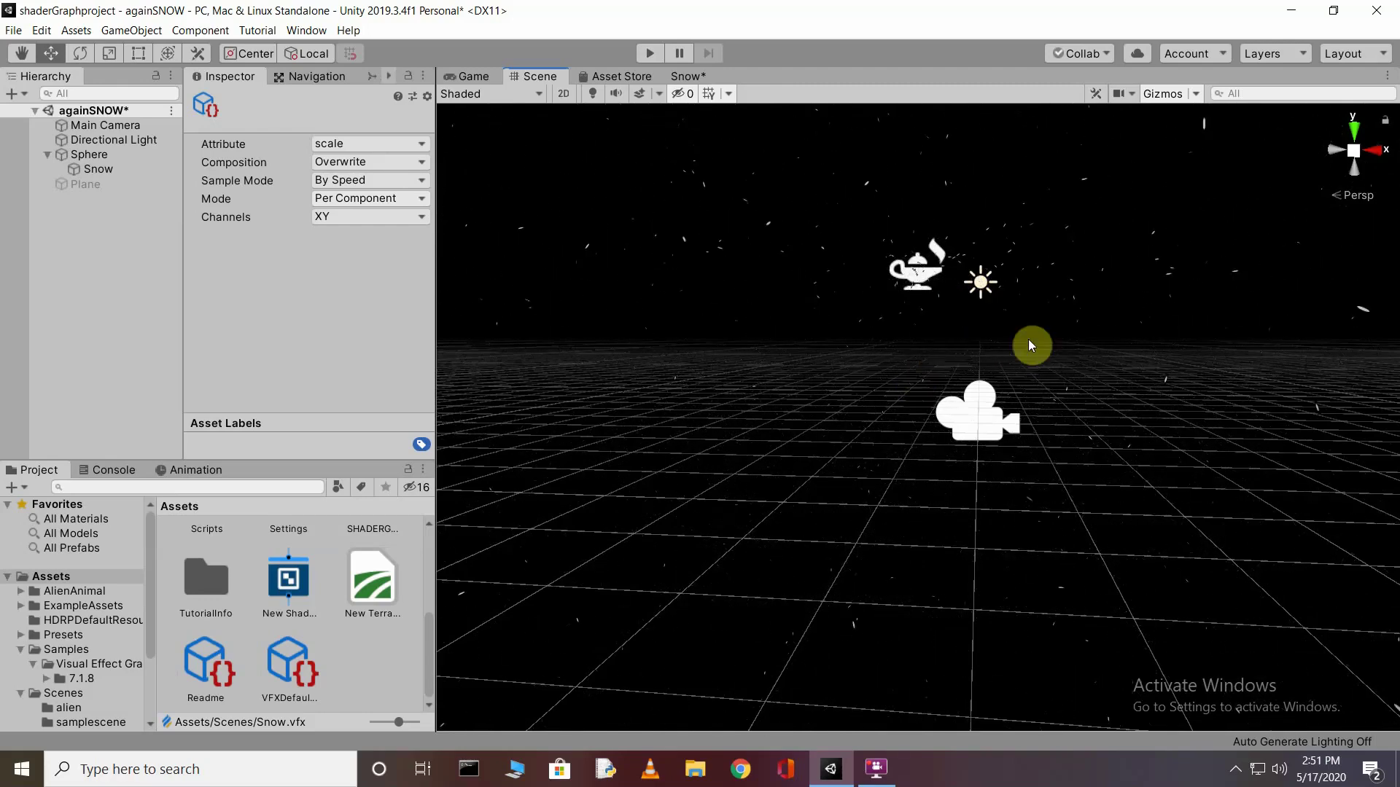
# Return to the Snow graph and switch the Initialize Particle context from Local to World space.
pyautogui.click(687, 75)
pyautogui.scroll(-4, 1197, 347)
pyautogui.scroll(2, 1312, 154)
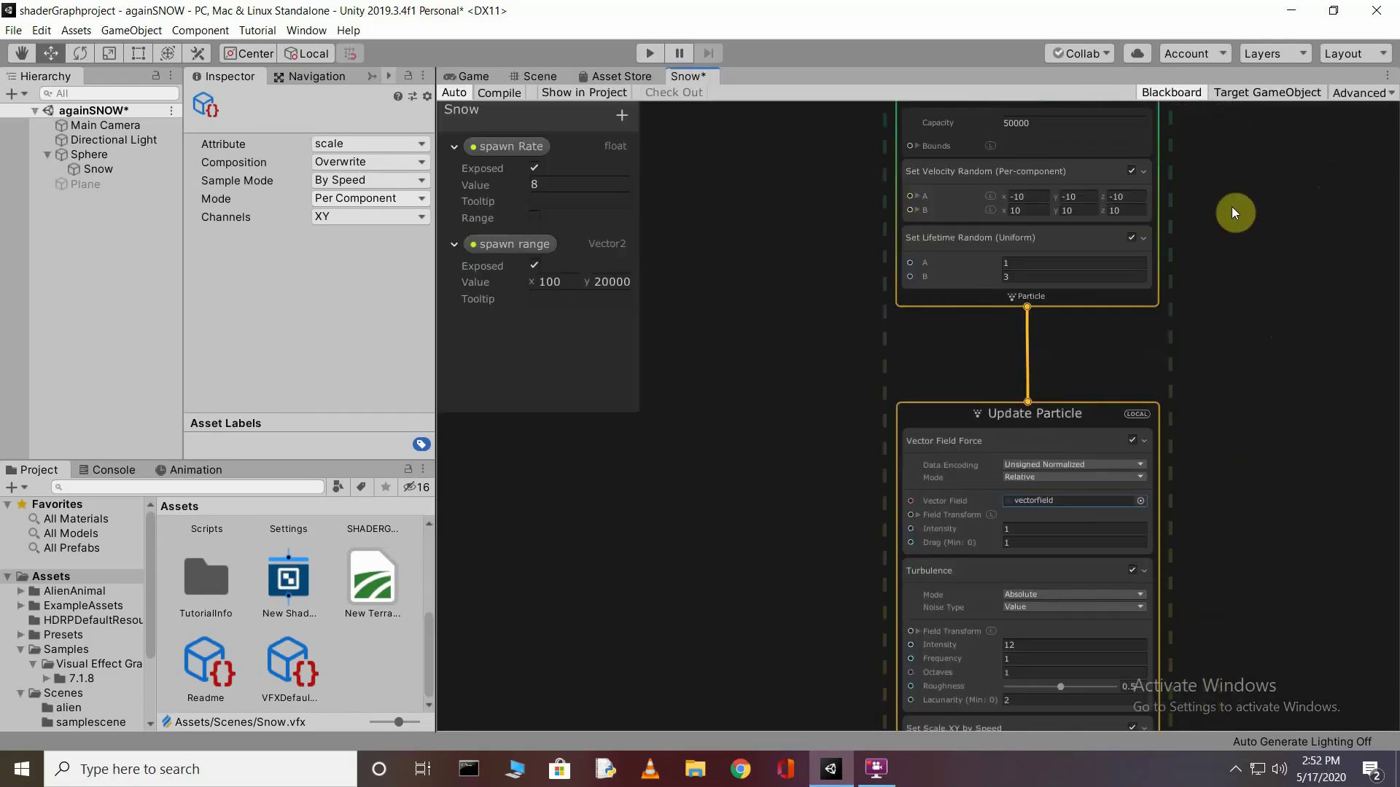
pyautogui.scroll(-3, 1228, 219)
pyautogui.scroll(5, 1250, 132)
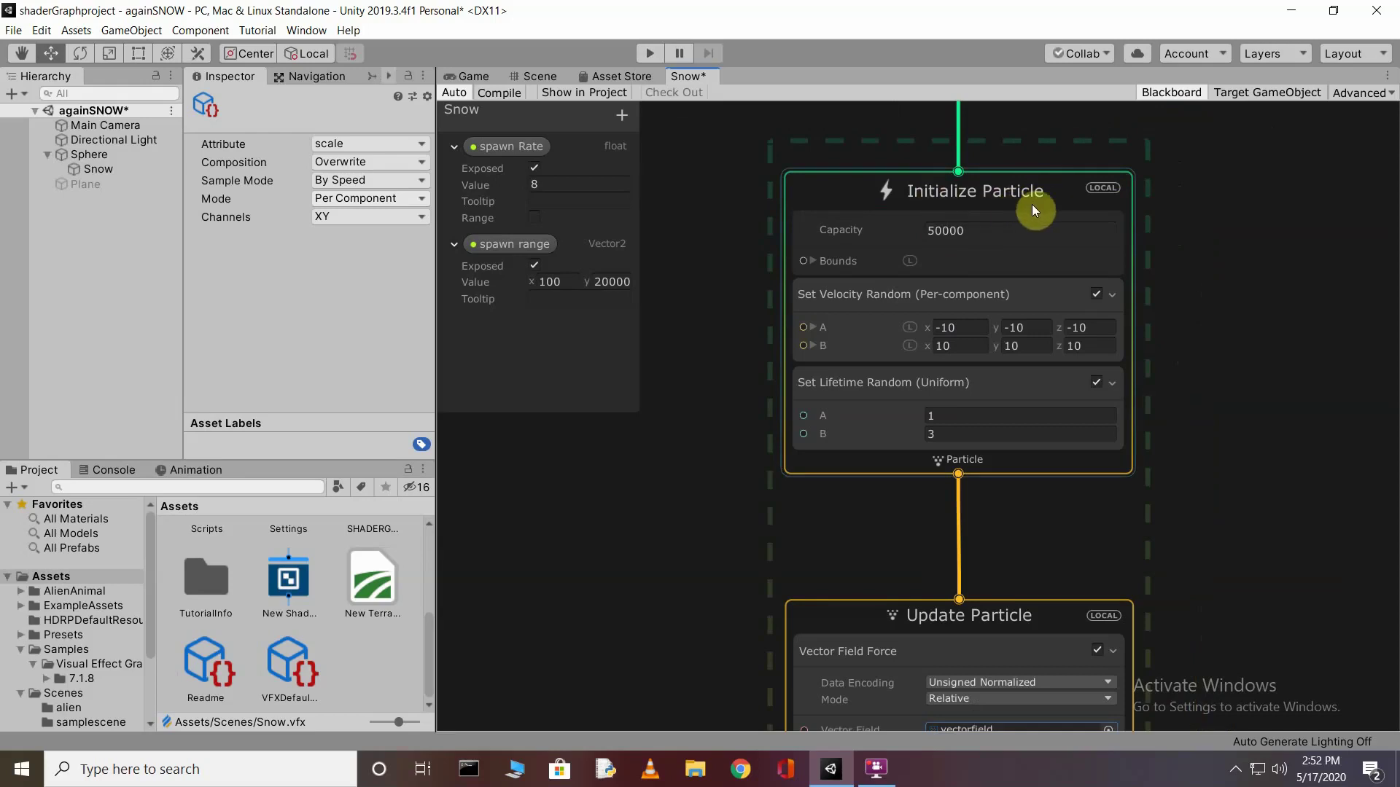
pyautogui.click(1112, 189)
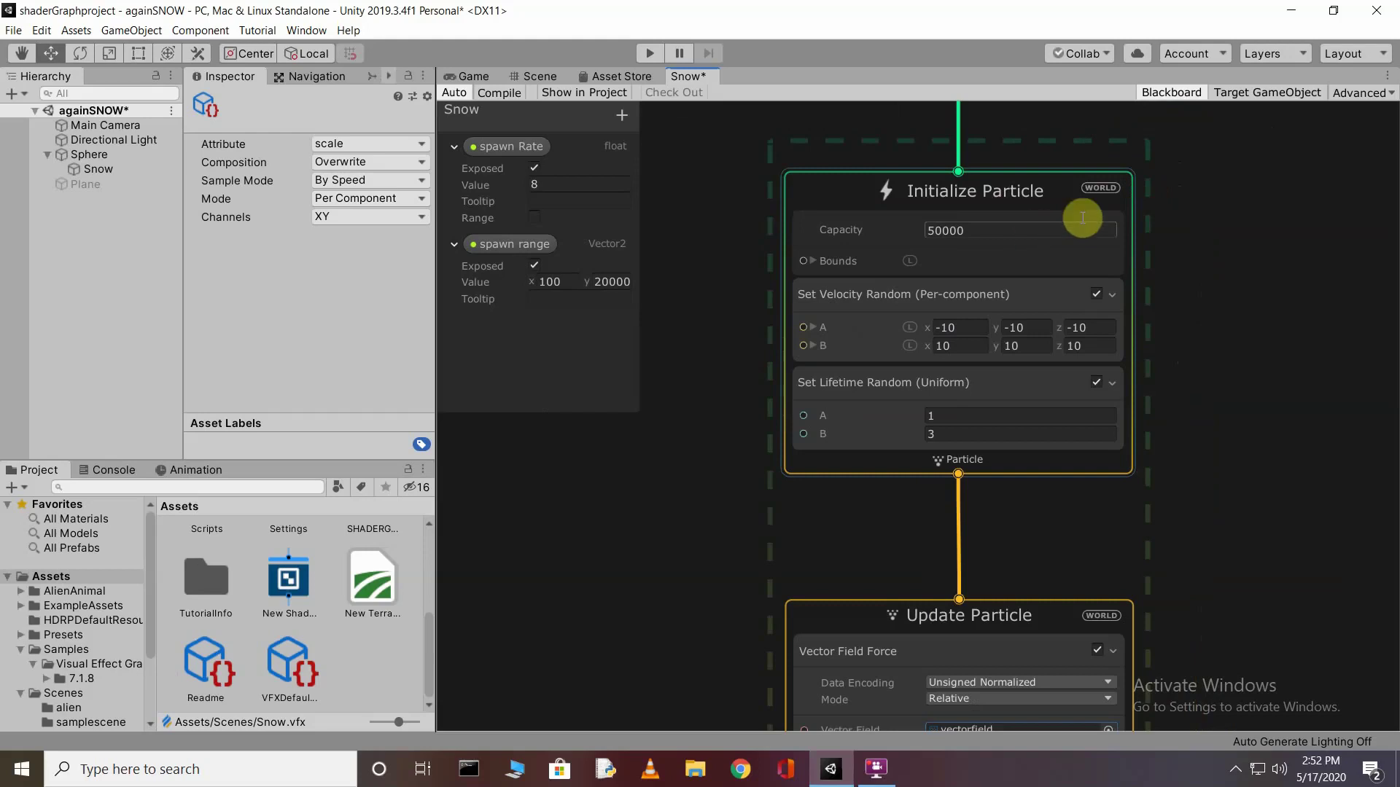
# Add a Set Position (Attribute Set) block to the Initialize Particle context.
pyautogui.rightClick(829, 196)
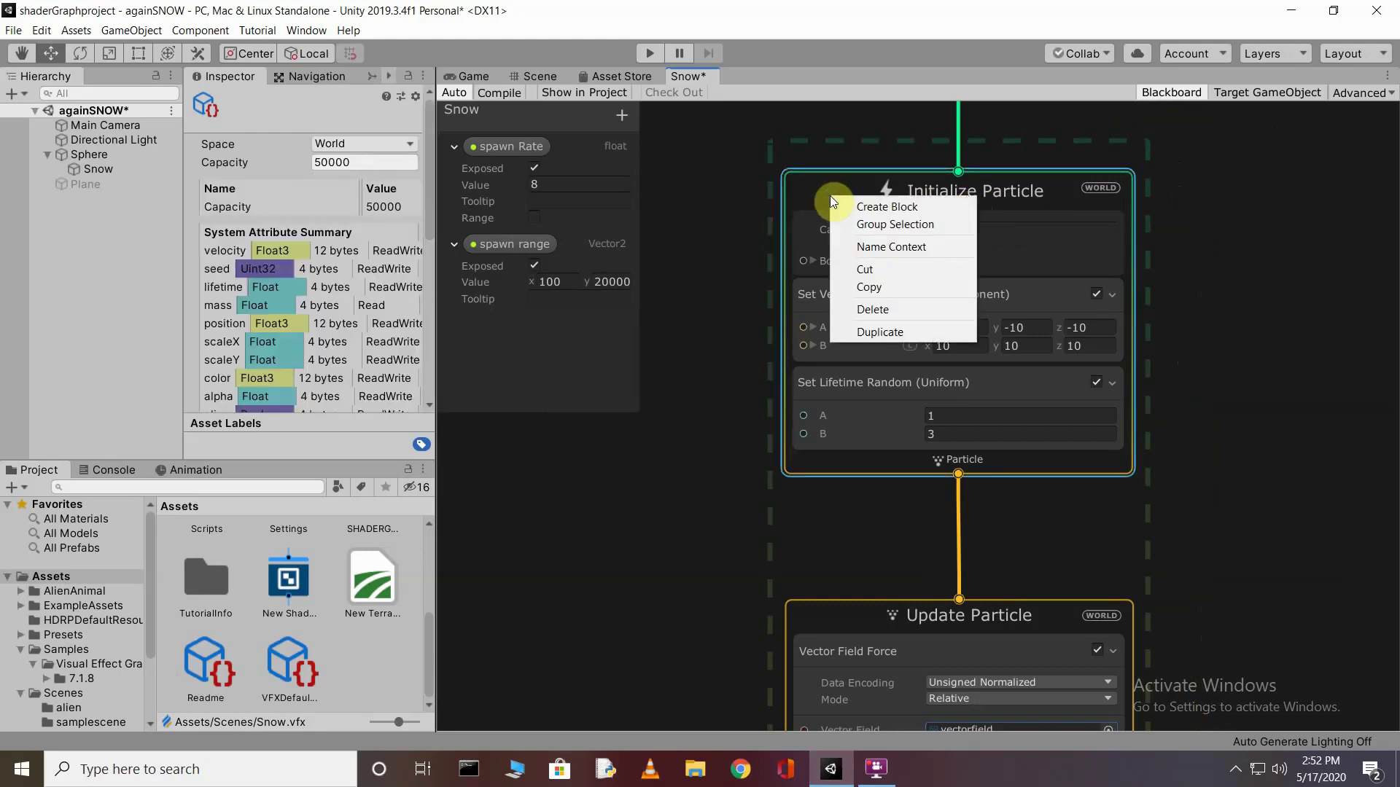
pyautogui.click(926, 207)
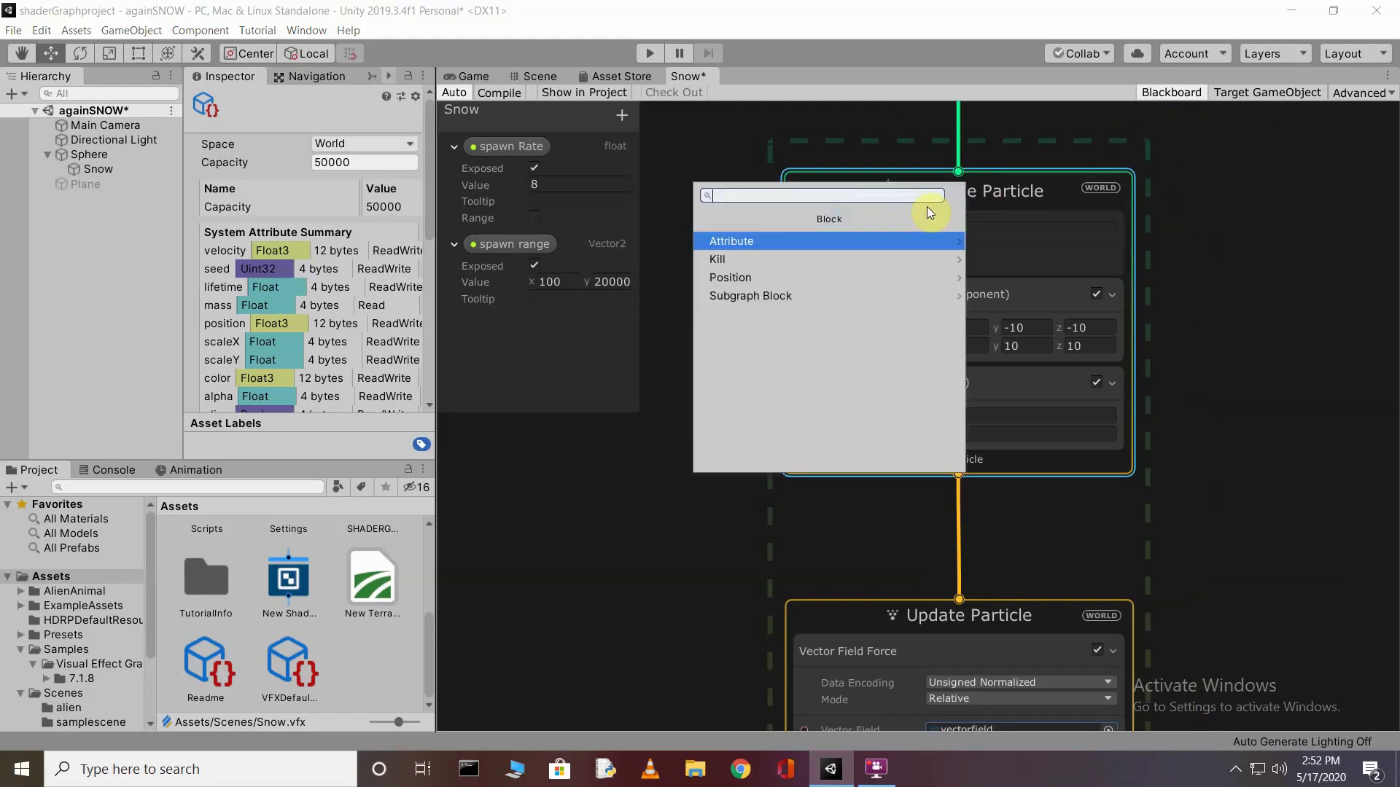
pyautogui.write('se')
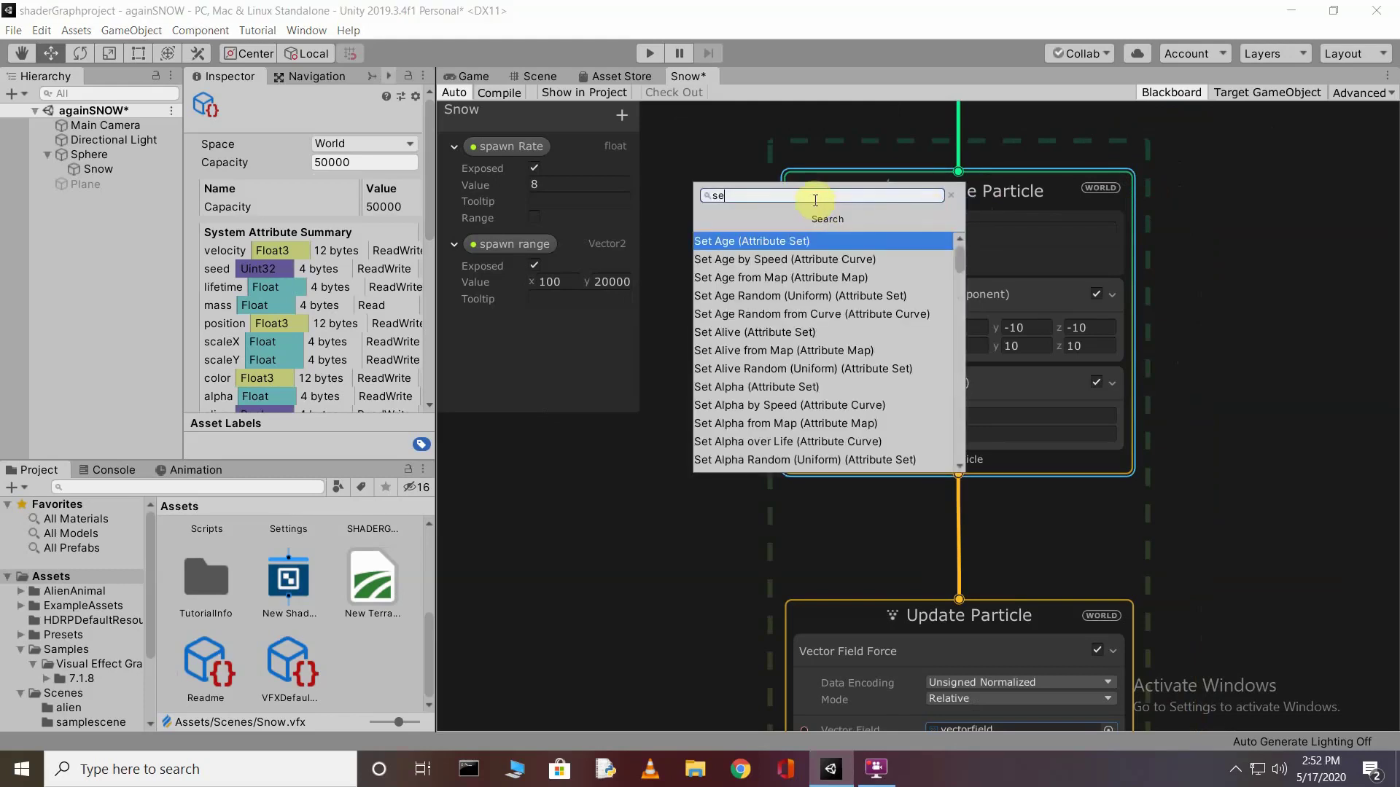
pyautogui.write('t posi')
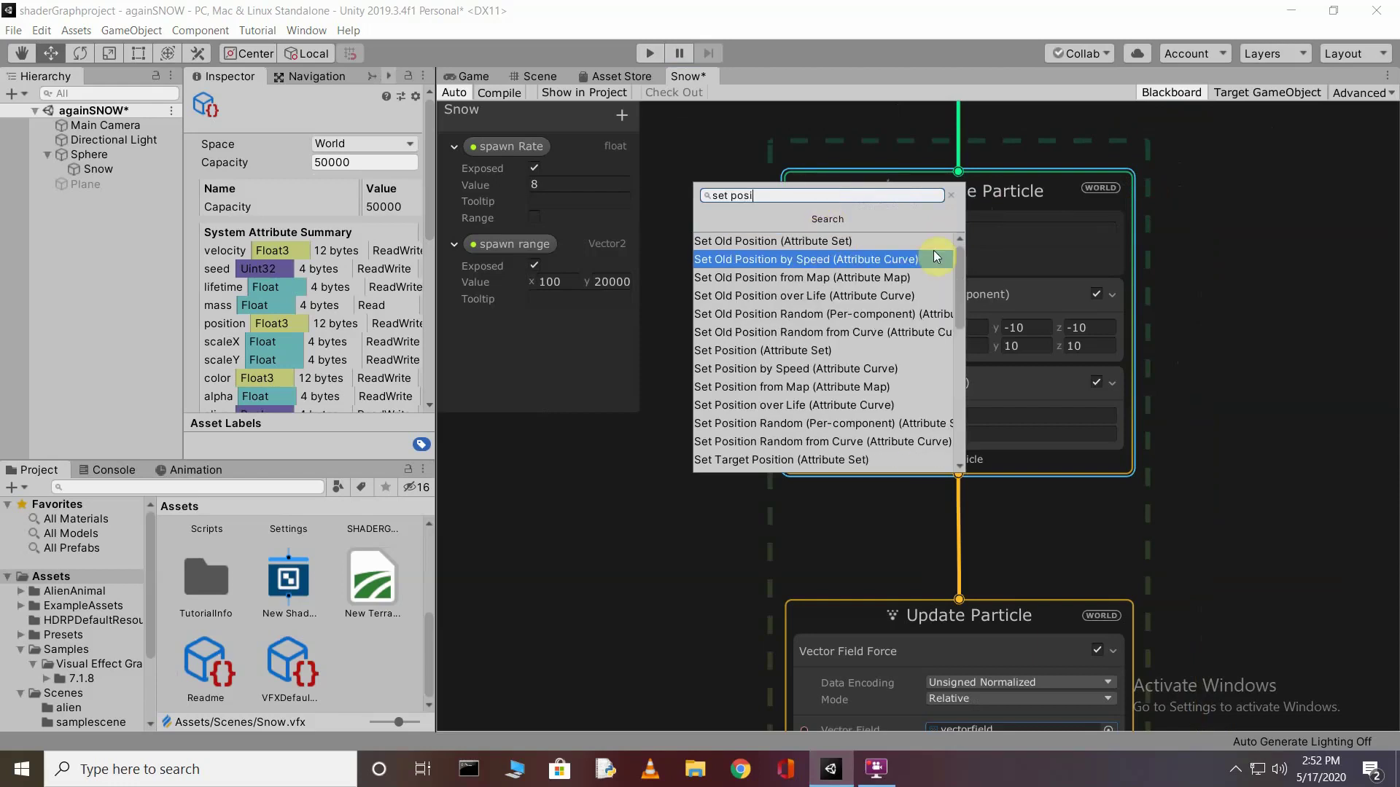
pyautogui.click(754, 352)
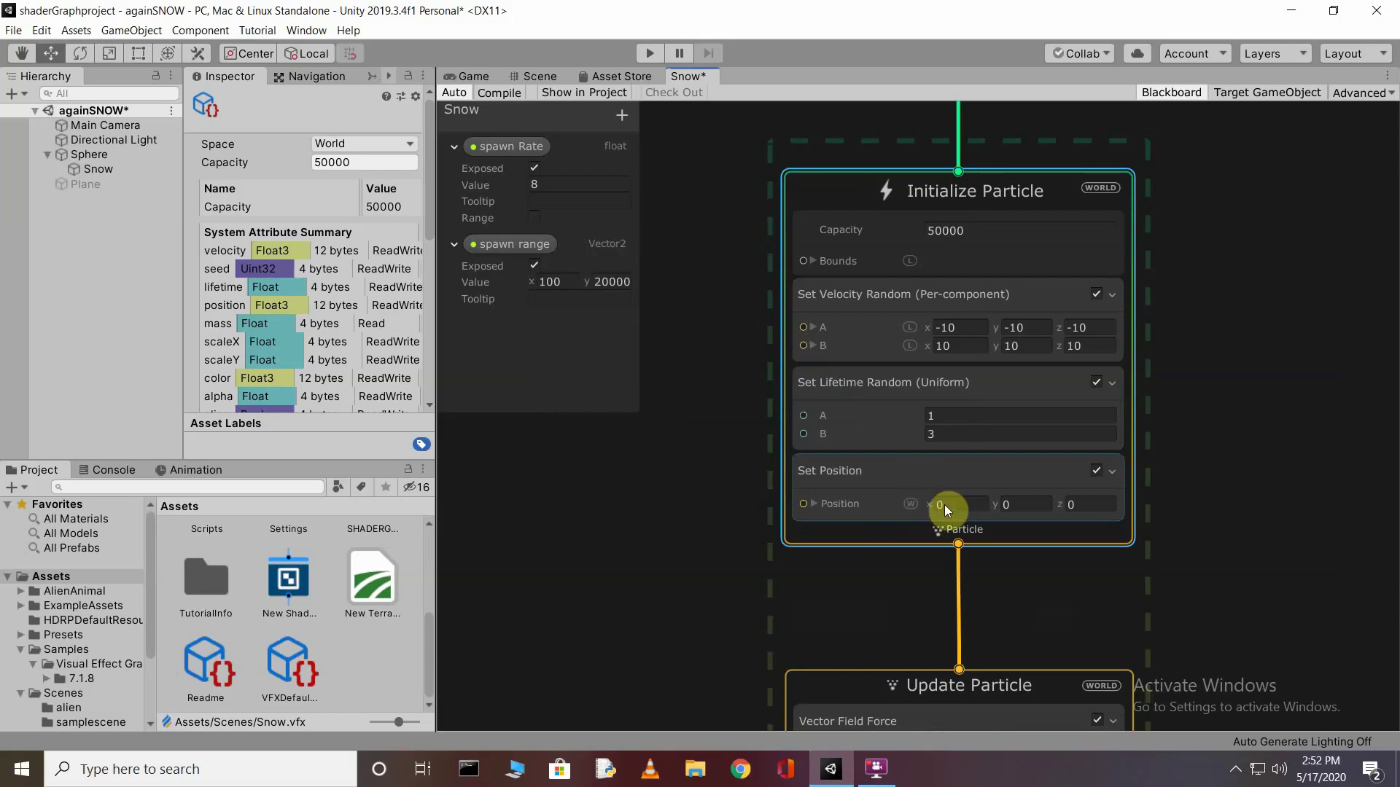
# Expand the Set Position block's position into its components and set Y to 12.
pyautogui.click(813, 503)
pyautogui.click(959, 546)
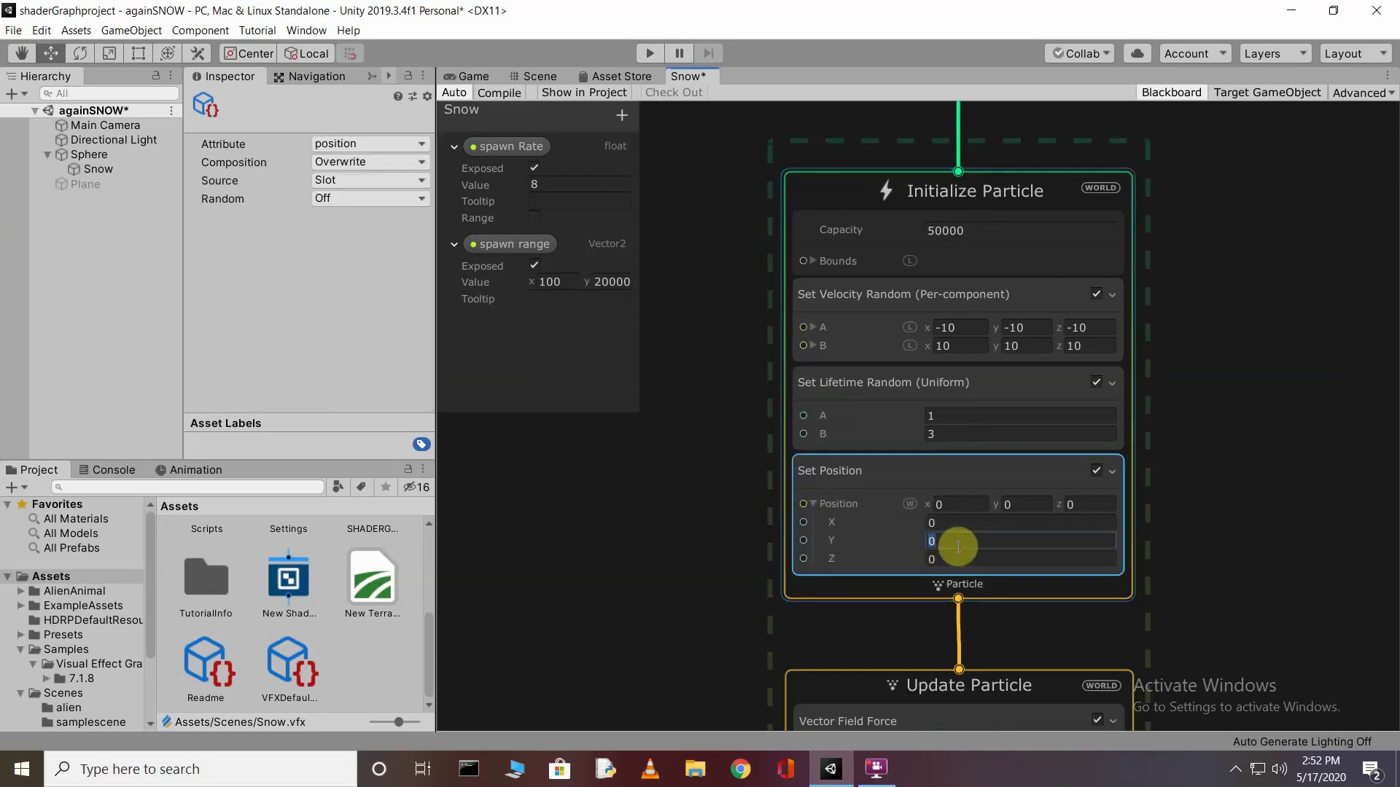
pyautogui.write('12')
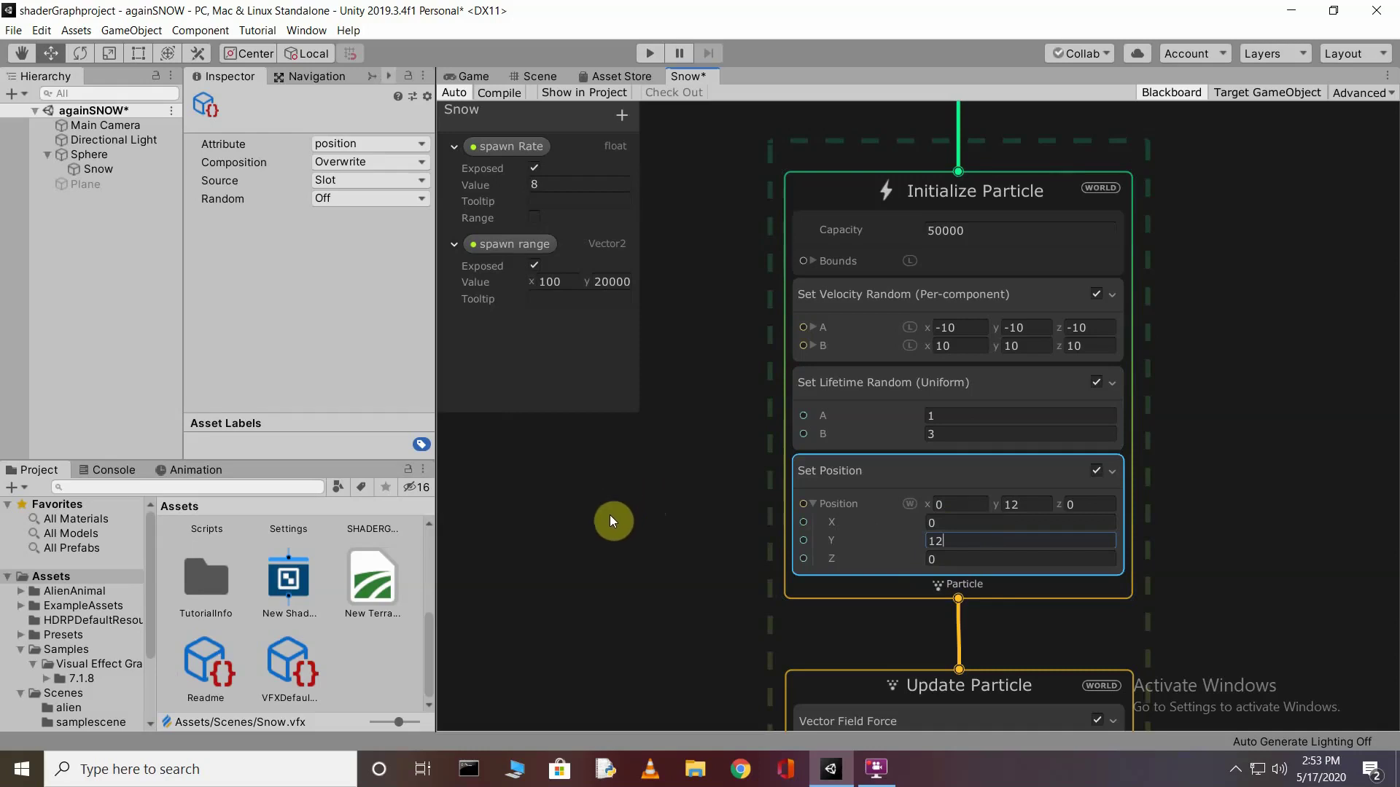
# Add a Sine Wave operator node to the graph and place it beside the Set Position block.
pyautogui.press('space')
pyautogui.write('sin')
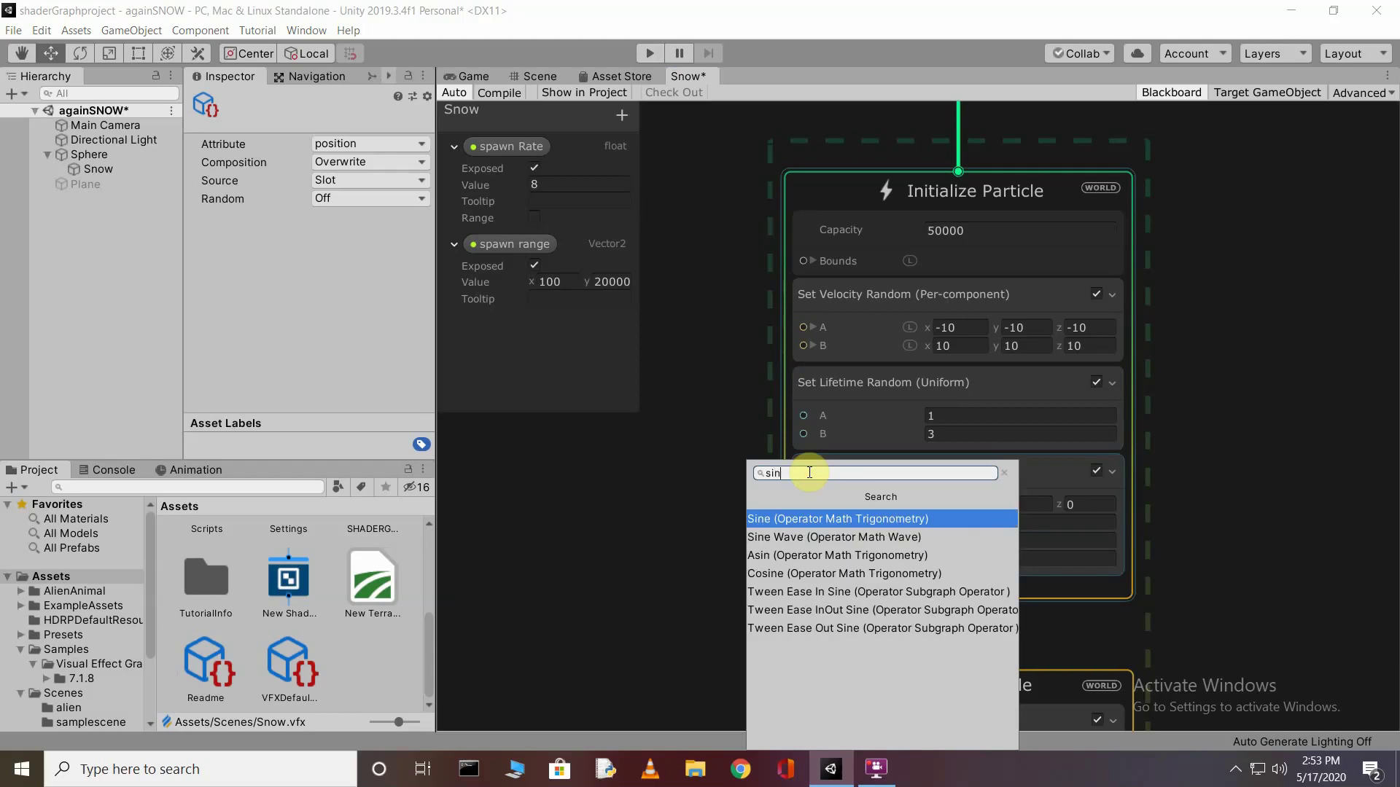
pyautogui.click(812, 537)
pyautogui.moveTo(794, 535); pyautogui.dragTo(690, 505)
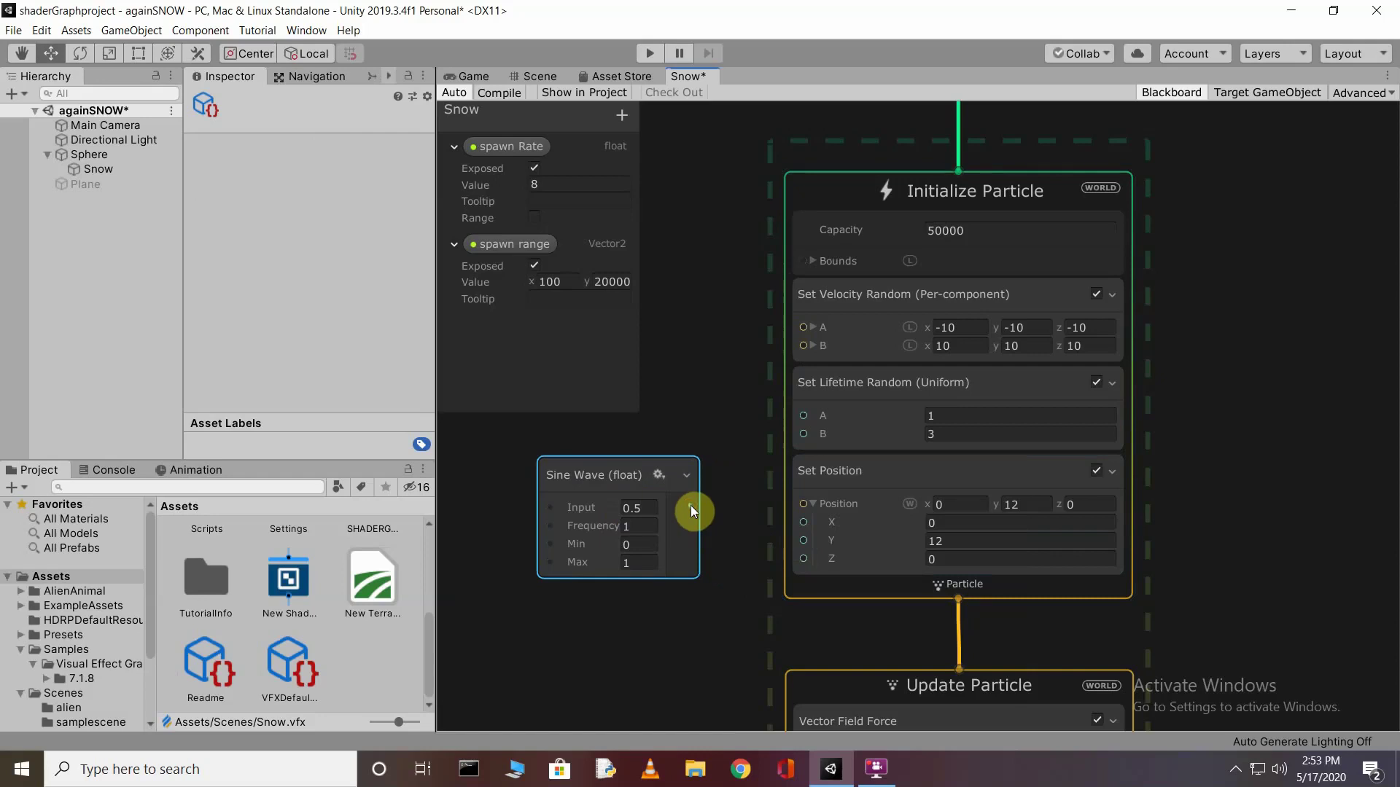
# Connect the Sine Wave node's output to the X and Z components of the Set Position block.
pyautogui.moveTo(781, 541); pyautogui.dragTo(800, 523)
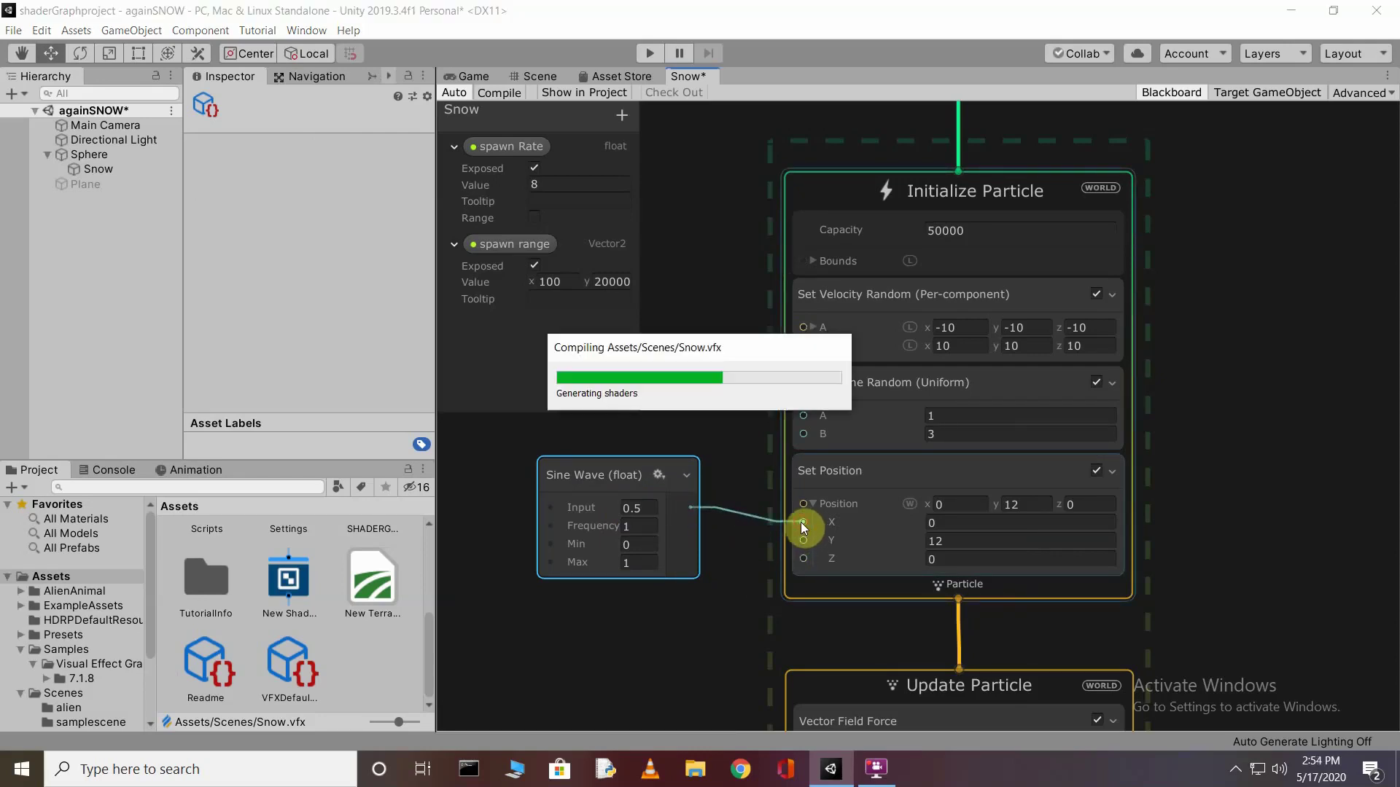
pyautogui.moveTo(692, 508); pyautogui.dragTo(802, 561)
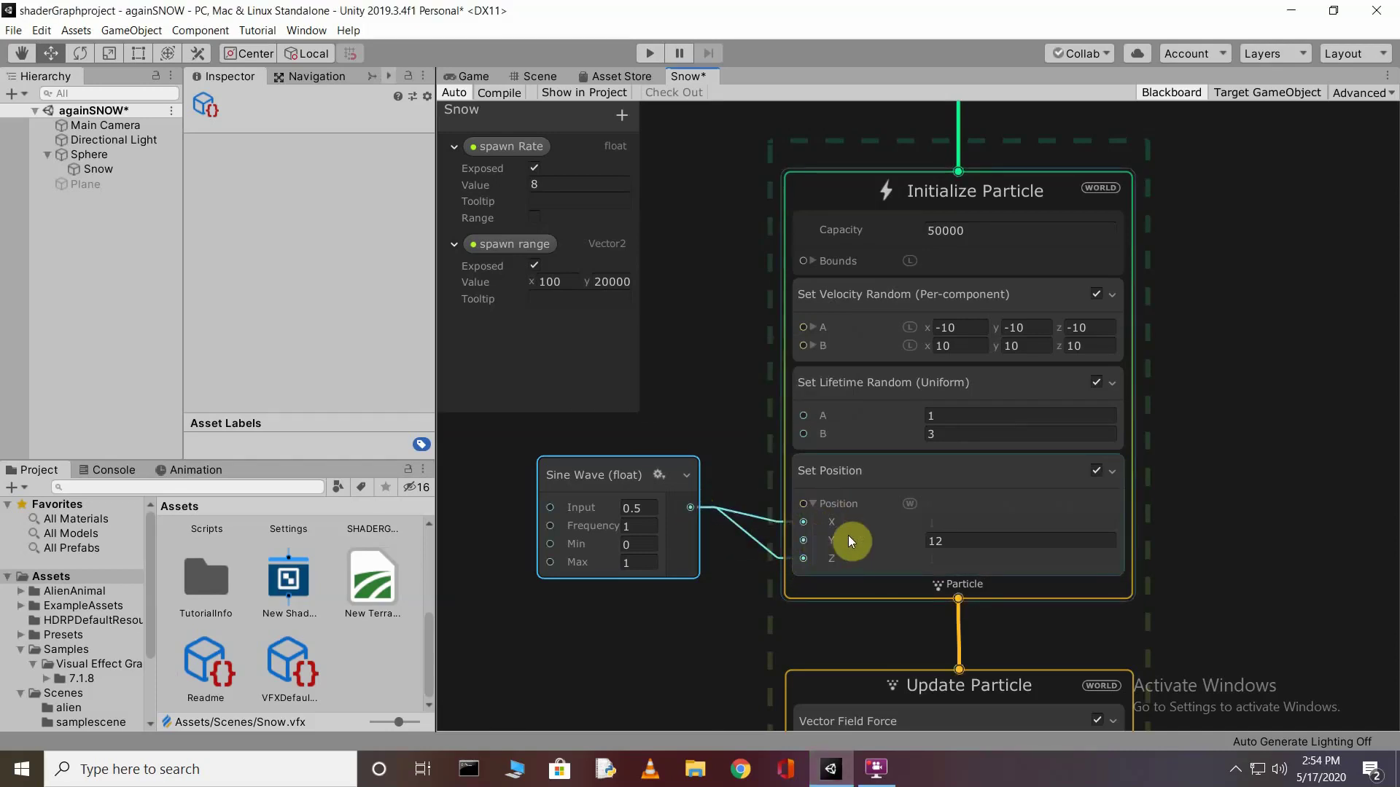
# Add a built-in Total Time operator node beside the Sine Wave node and connect its output to the Sine Wave's Input.
pyautogui.scroll(-6, 759, 376)
pyautogui.scroll(5, 605, 394)
pyautogui.rightClick(567, 454)
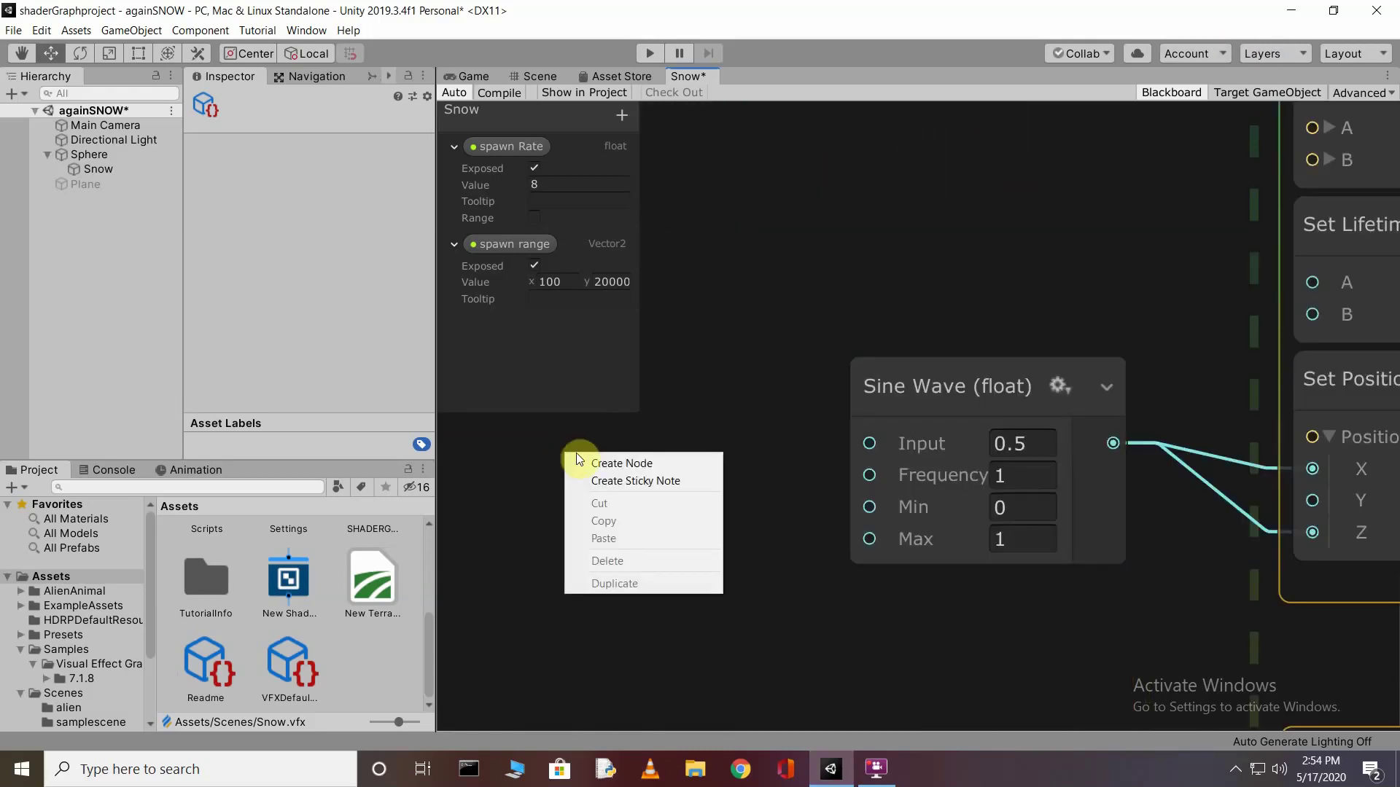
pyautogui.click(646, 462)
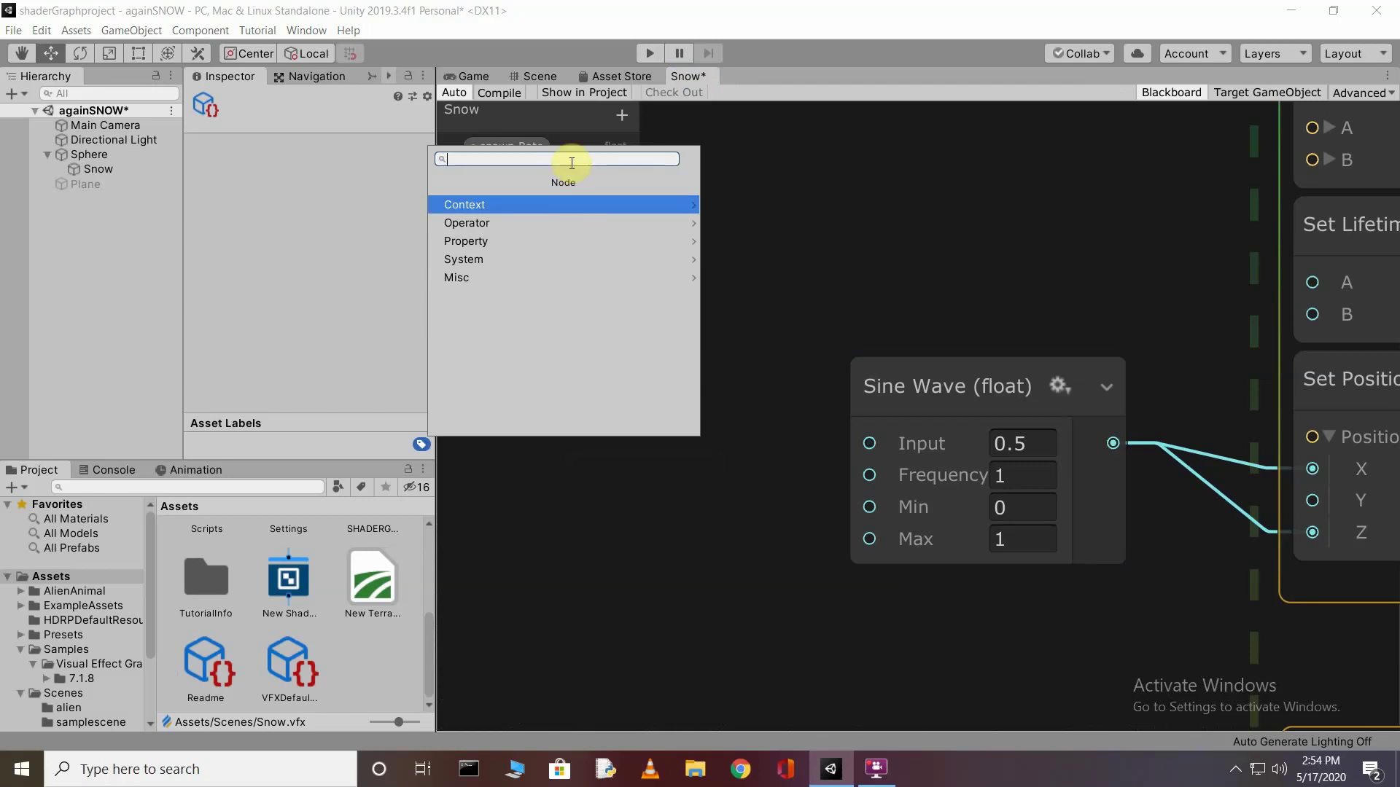
pyautogui.write('to')
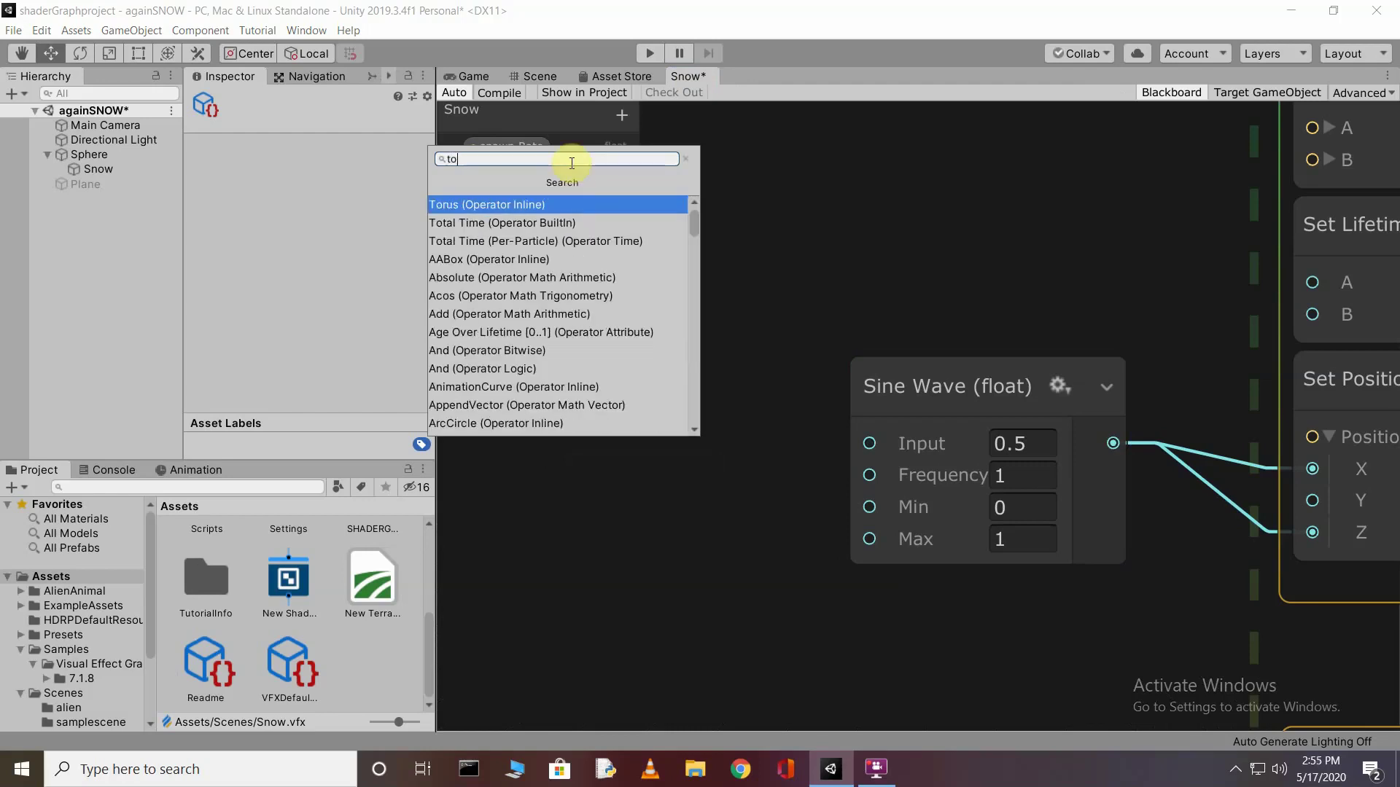
pyautogui.write('t')
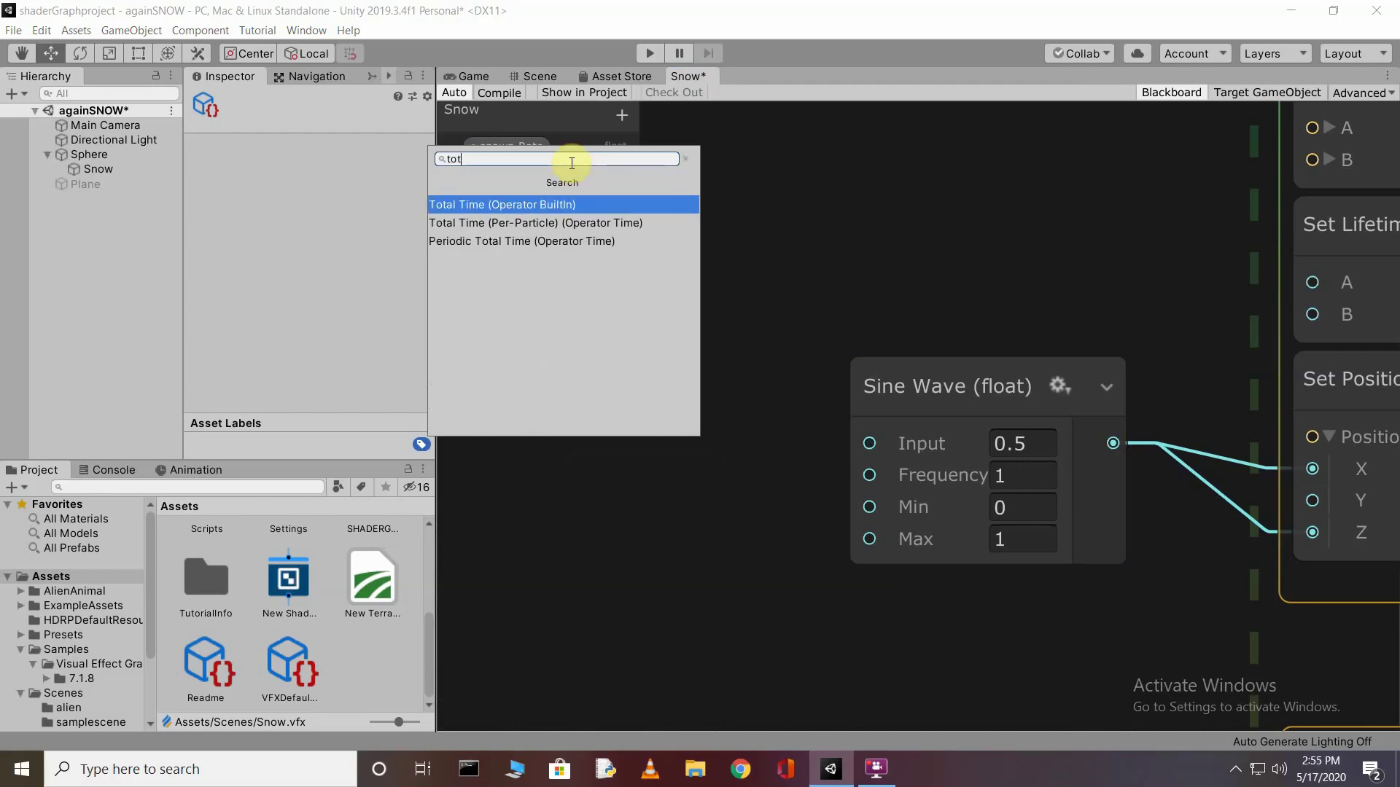
pyautogui.click(479, 207)
pyautogui.moveTo(650, 491); pyautogui.dragTo(668, 409)
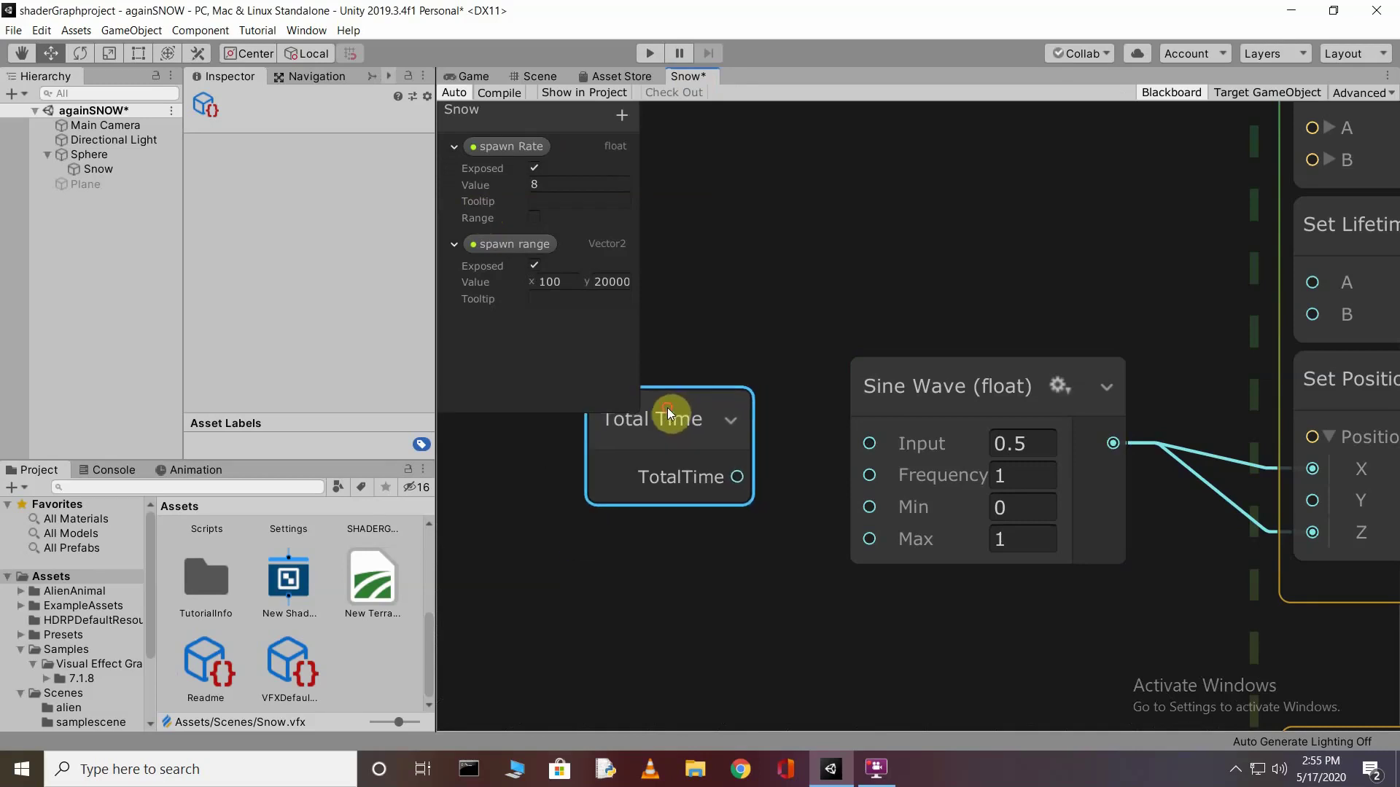
pyautogui.moveTo(743, 478); pyautogui.dragTo(870, 445)
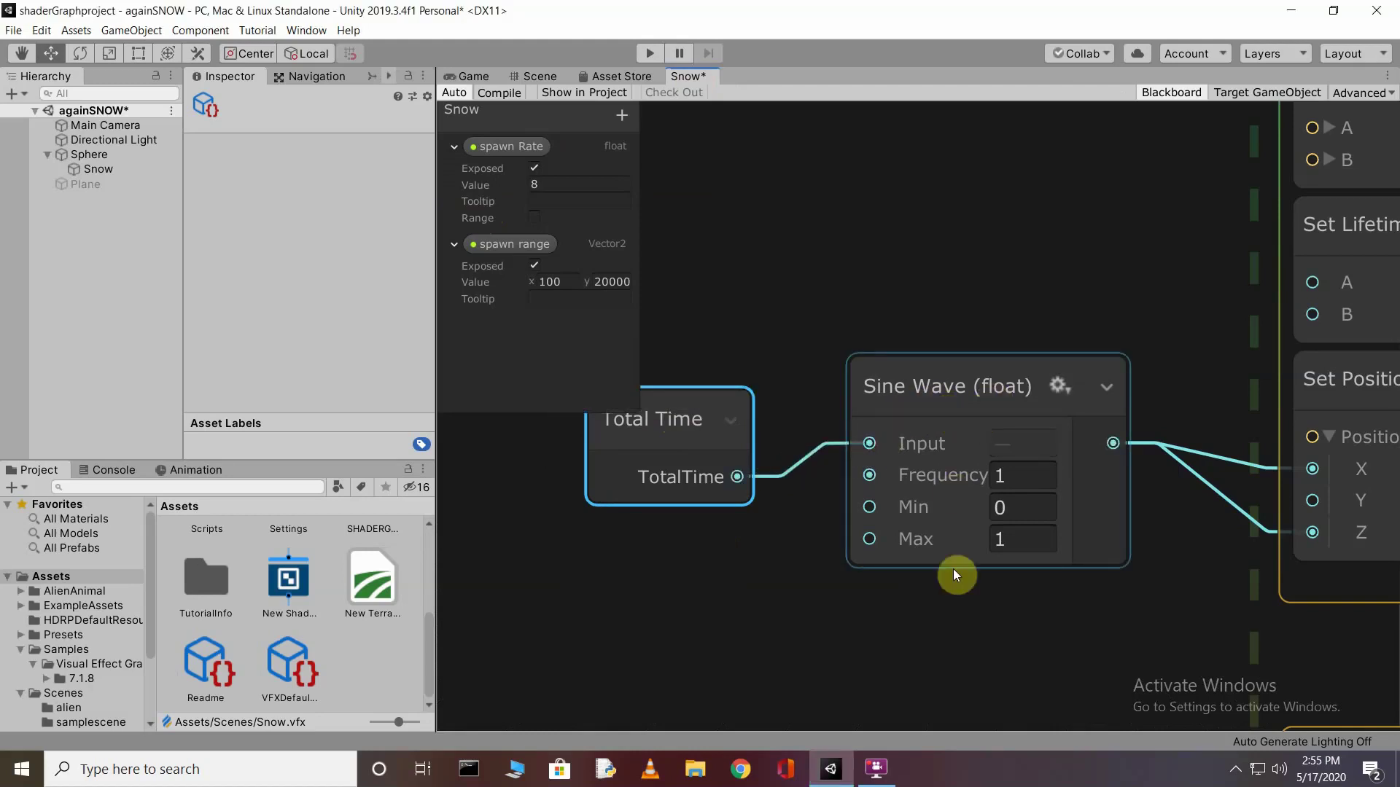
# Configure the Sine Wave node with Frequency 0.01, Min -16 and Max 16.
pyautogui.click(1052, 472)
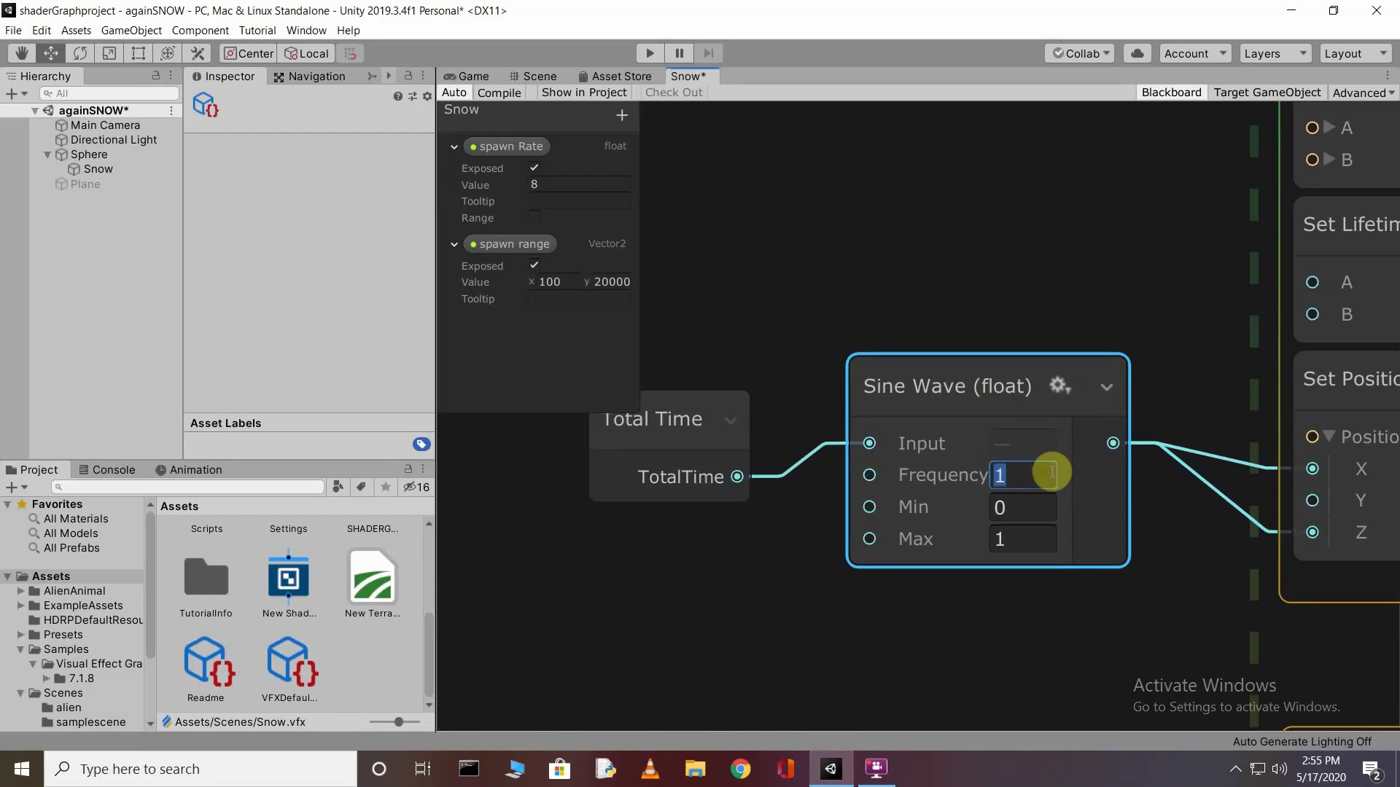
pyautogui.press('BackSpace')
pyautogui.write('0.01')
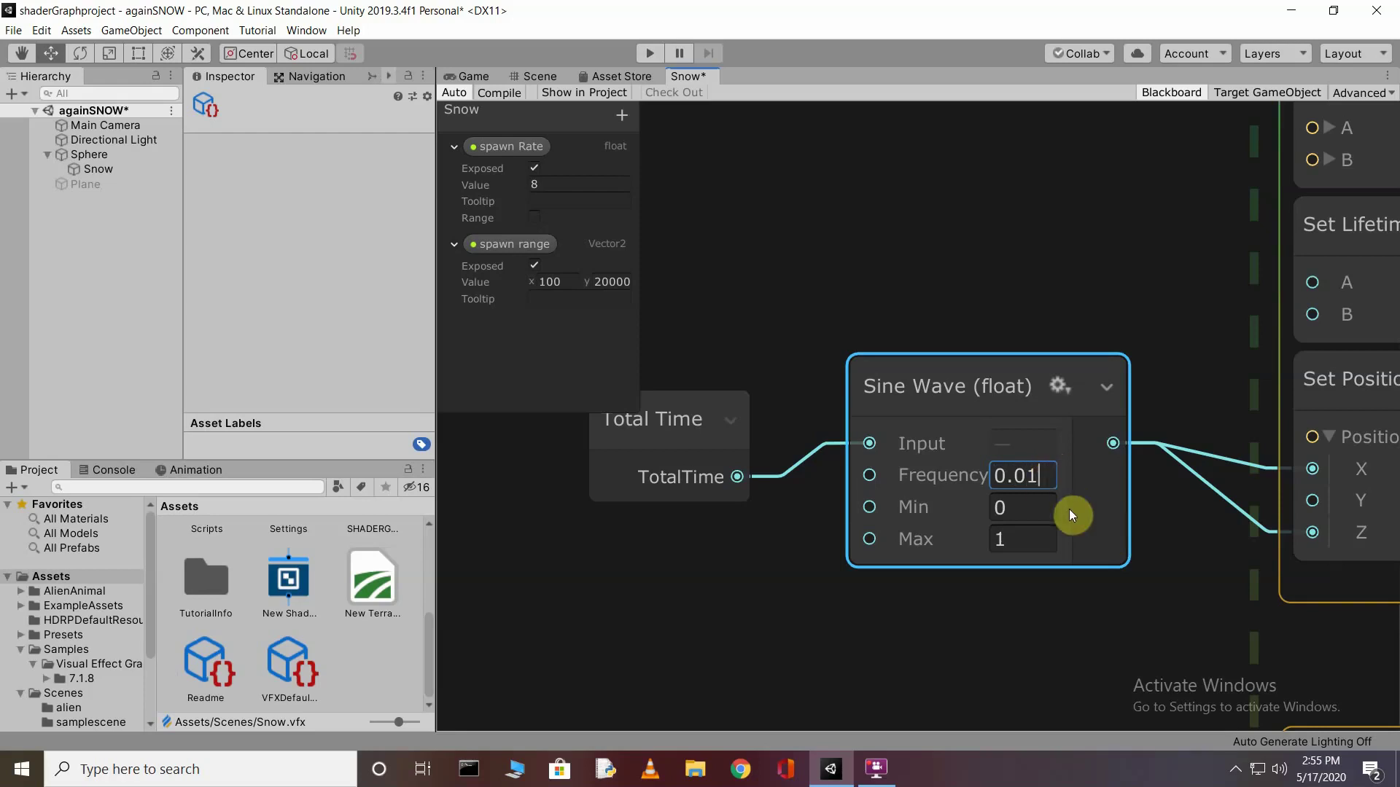
pyautogui.click(1023, 508)
pyautogui.press('BackSpace')
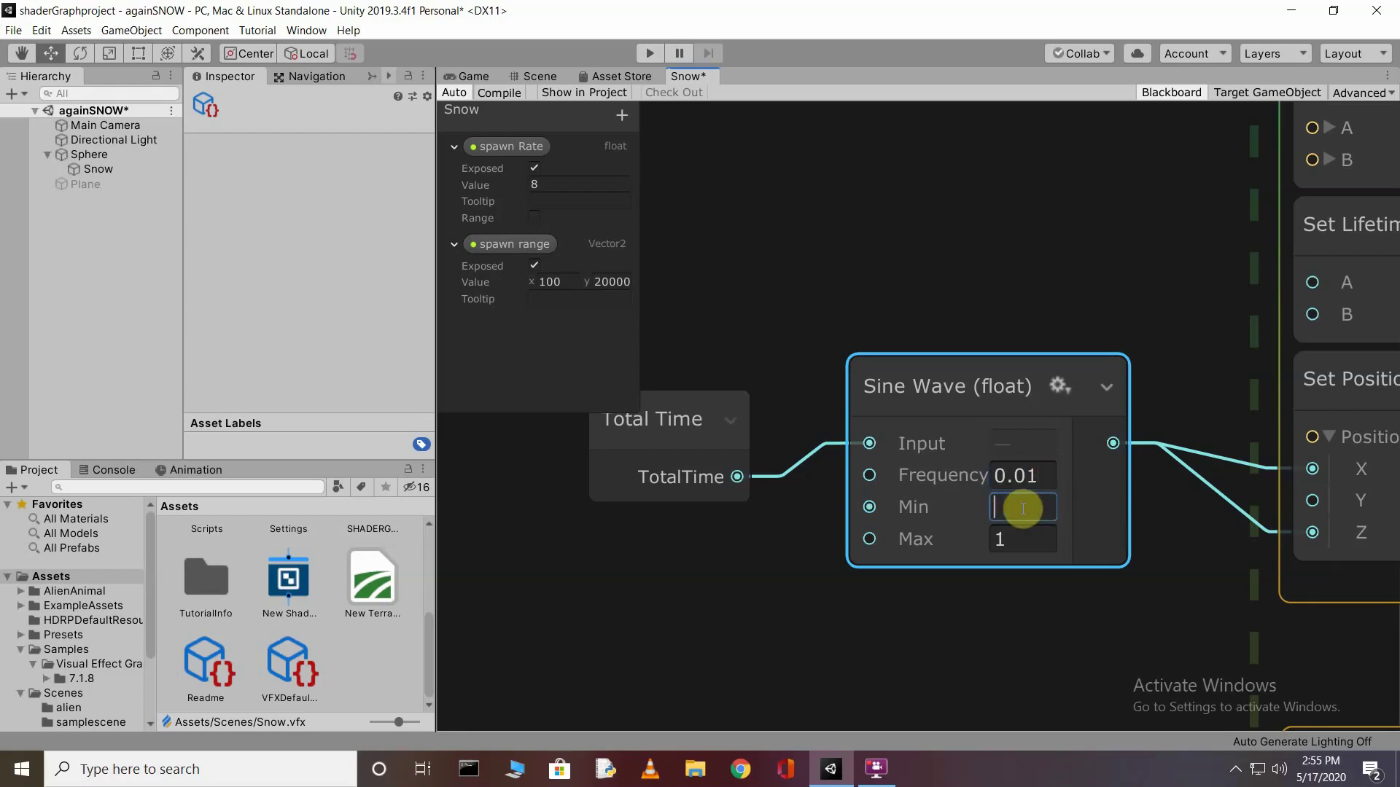
pyautogui.write('-16')
pyautogui.click(1004, 538)
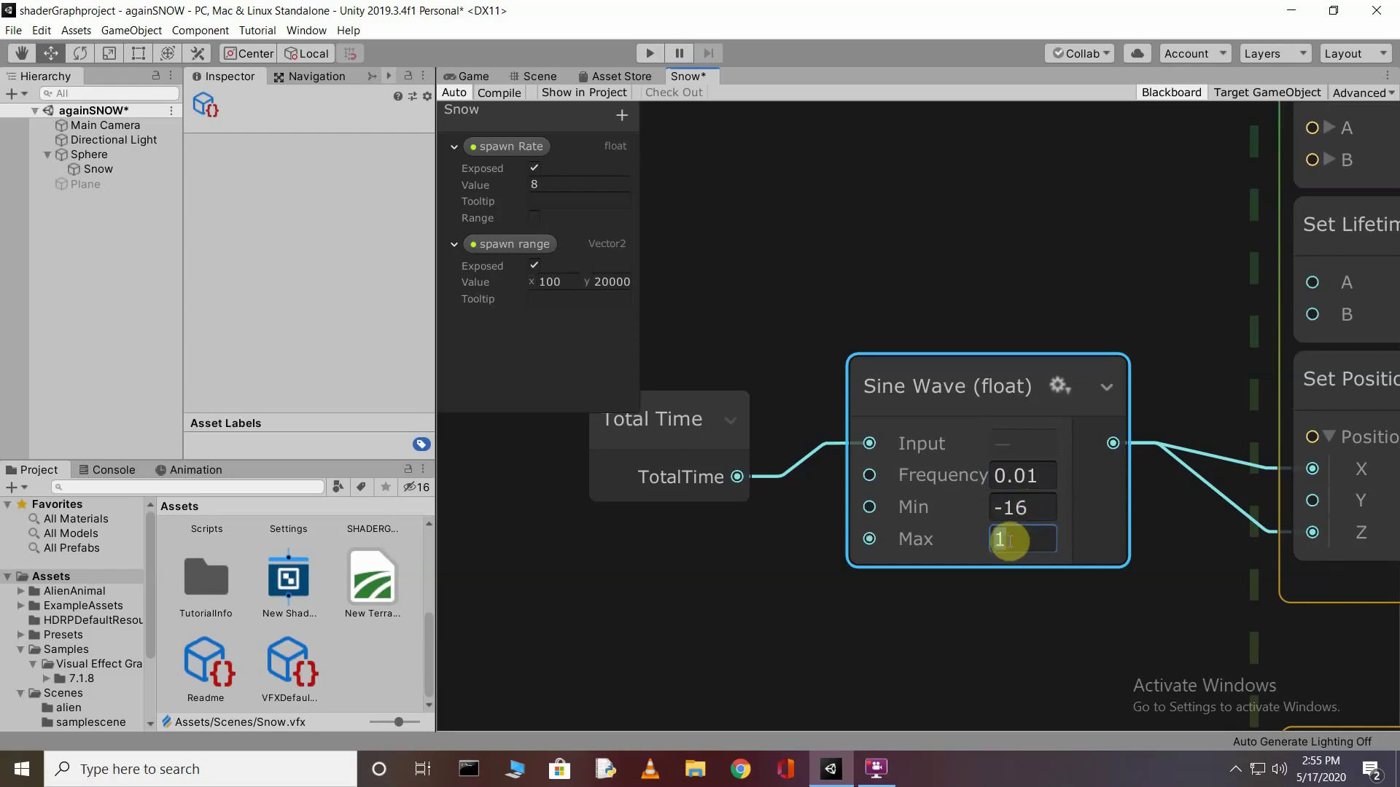
pyautogui.press('BackSpace')
pyautogui.write('16')
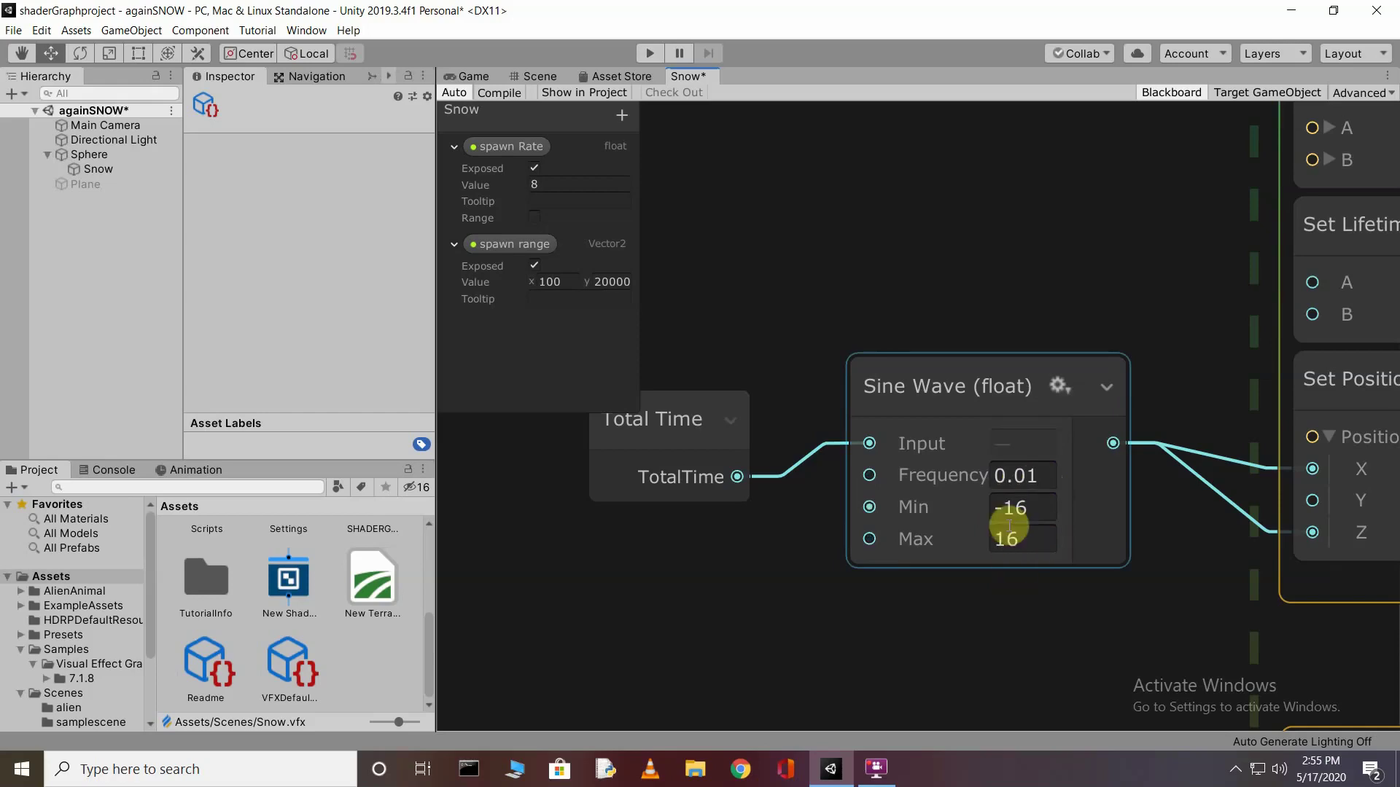
pyautogui.click(1022, 567)
pyautogui.scroll(-5, 1112, 585)
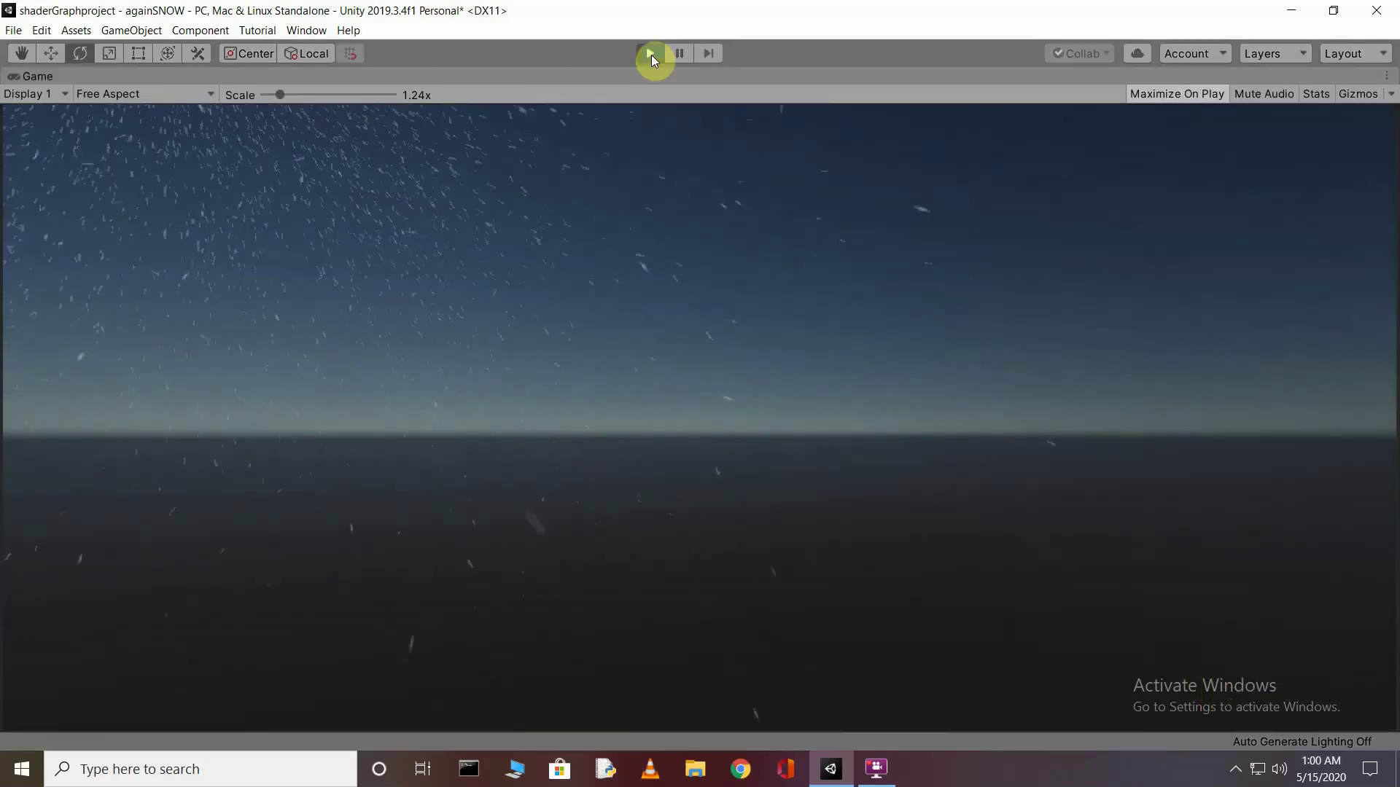
# Run the scene in play mode to examine the falling snow in the Game view.
pyautogui.click(650, 54)
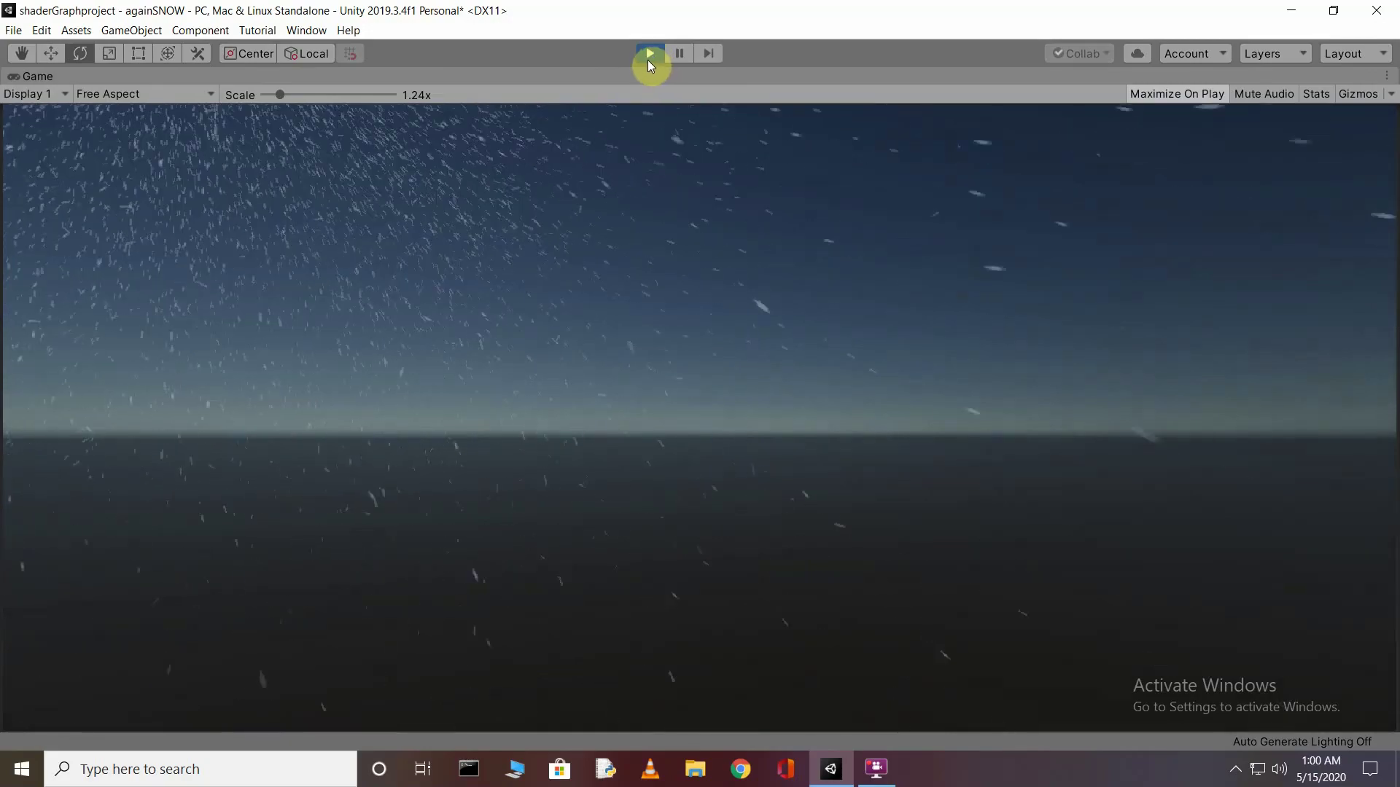